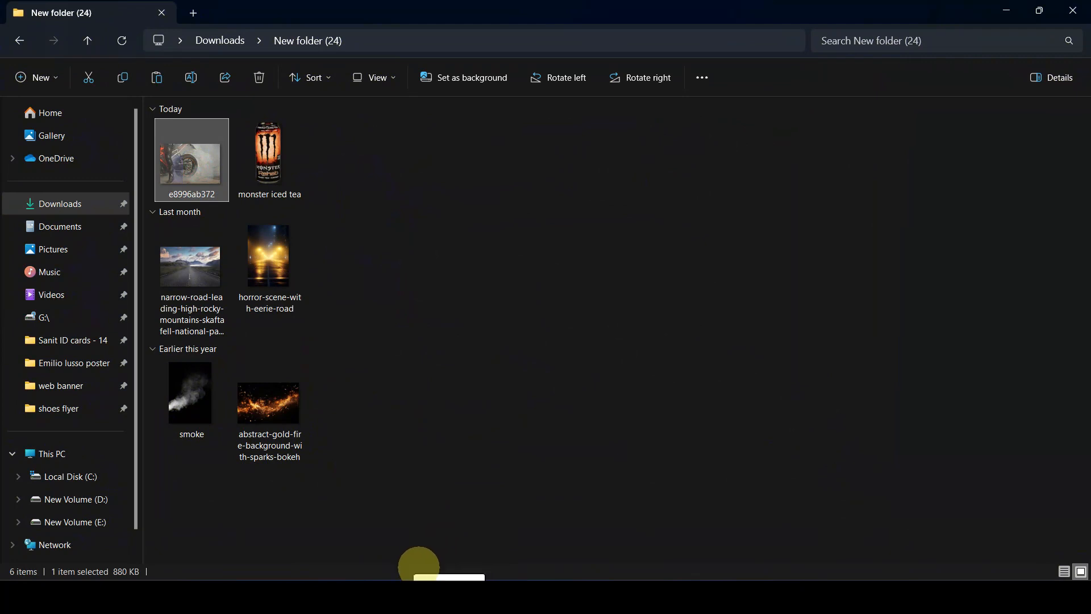
Place the e8996ab372 image in the document, scaled to about 13.5 in wide and covering the canvas down to a strip along the lower edge.
{"action": "left_click_drag", "start_coordinate": [458, 420], "coordinate": [454, 419]}
{"action": "left_click_drag", "start_coordinate": [658, 176], "coordinate": [725, 129]}
{"action": "left_click_drag", "start_coordinate": [563, 281], "coordinate": [563, 250]}
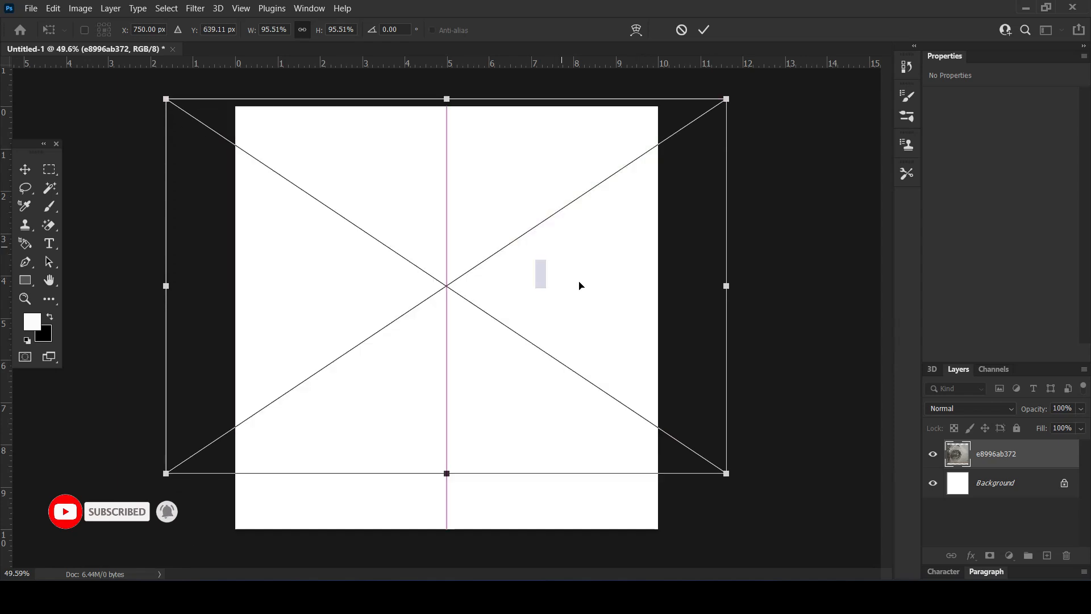
{"action": "left_click_drag", "start_coordinate": [726, 474], "coordinate": [731, 478]}
{"action": "key", "text": "Return"}
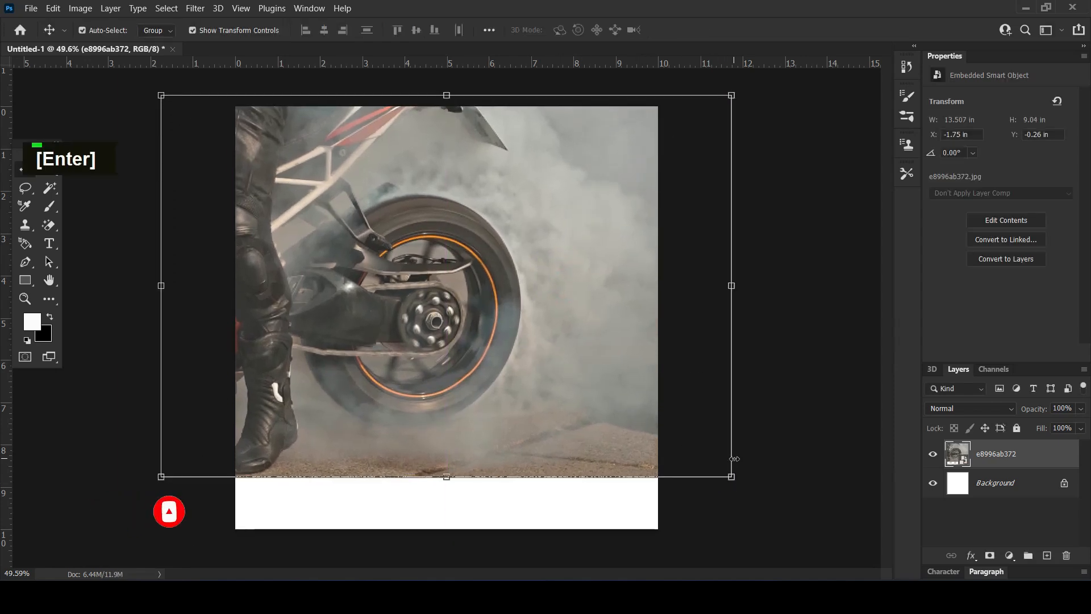
Add a layer mask to the motorcycle image and paint black with a soft 200 px brush to fade out the ground along its lower edge.
{"action": "left_click", "coordinate": [991, 556]}
{"action": "key", "text": "b"}
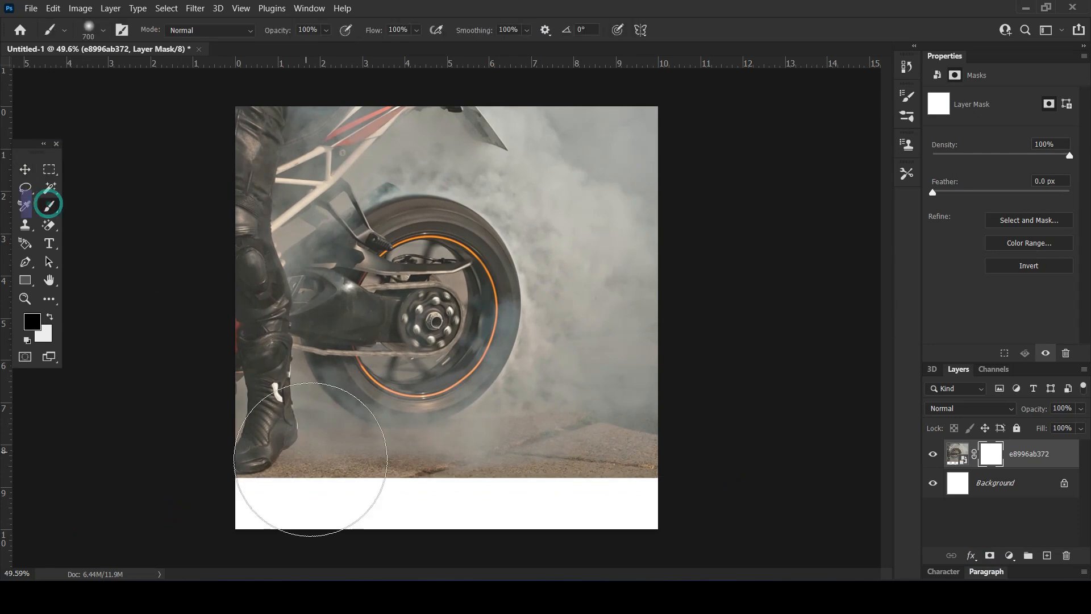
{"action": "key", "text": "bracketleft"}
{"action": "key", "text": "bracketleft"}
{"action": "key", "text": "bracketleft"}
{"action": "key", "text": "bracketleft"}
{"action": "key", "text": "bracketleft"}
{"action": "key", "text": "bracketleft"}
{"action": "mouse_move", "coordinate": [280, 493]}
{"action": "left_mouse_down"}
{"action": "mouse_move", "coordinate": [355, 464]}
{"action": "mouse_move", "coordinate": [667, 495]}
{"action": "mouse_move", "coordinate": [609, 476]}
{"action": "mouse_move", "coordinate": [659, 454]}
{"action": "mouse_move", "coordinate": [645, 448]}
{"action": "mouse_move", "coordinate": [536, 442]}
{"action": "mouse_move", "coordinate": [605, 451]}
{"action": "mouse_move", "coordinate": [400, 470]}
{"action": "mouse_move", "coordinate": [495, 442]}
{"action": "mouse_move", "coordinate": [610, 480]}
{"action": "left_mouse_up"}
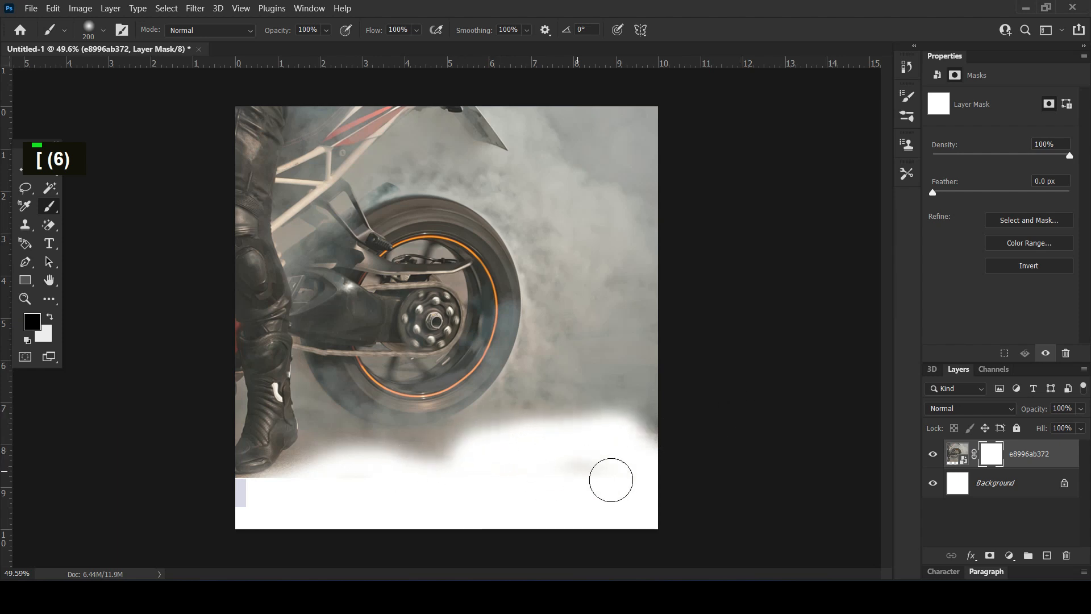
{"action": "mouse_move", "coordinate": [389, 477]}
{"action": "left_mouse_down"}
{"action": "mouse_move", "coordinate": [257, 507]}
{"action": "mouse_move", "coordinate": [226, 502]}
{"action": "left_mouse_up"}
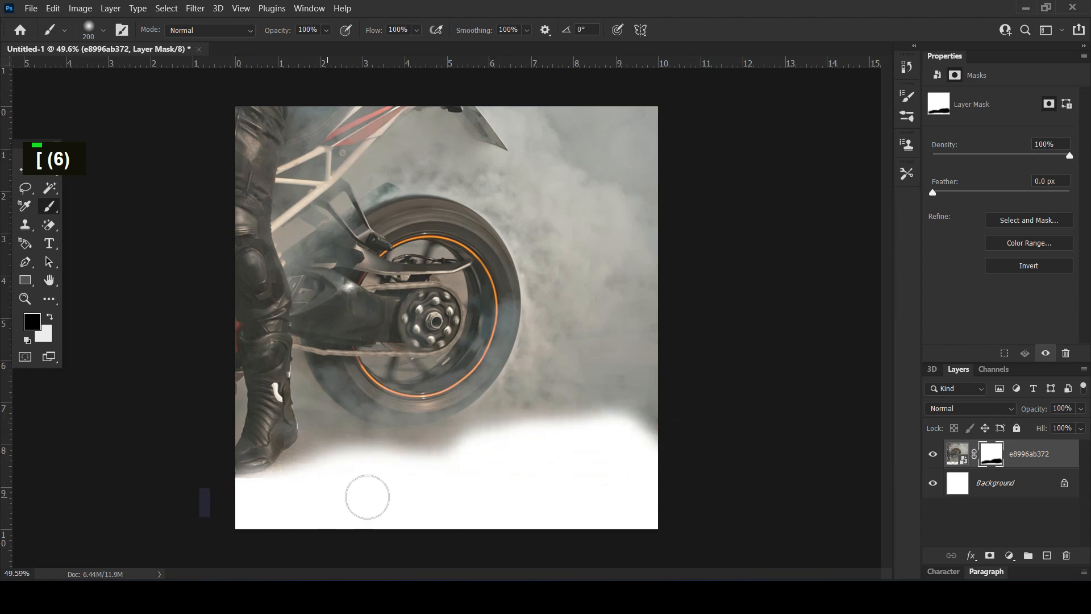
{"action": "mouse_move", "coordinate": [361, 475]}
{"action": "left_mouse_down"}
{"action": "mouse_move", "coordinate": [729, 414]}
{"action": "mouse_move", "coordinate": [703, 428]}
{"action": "left_mouse_up"}
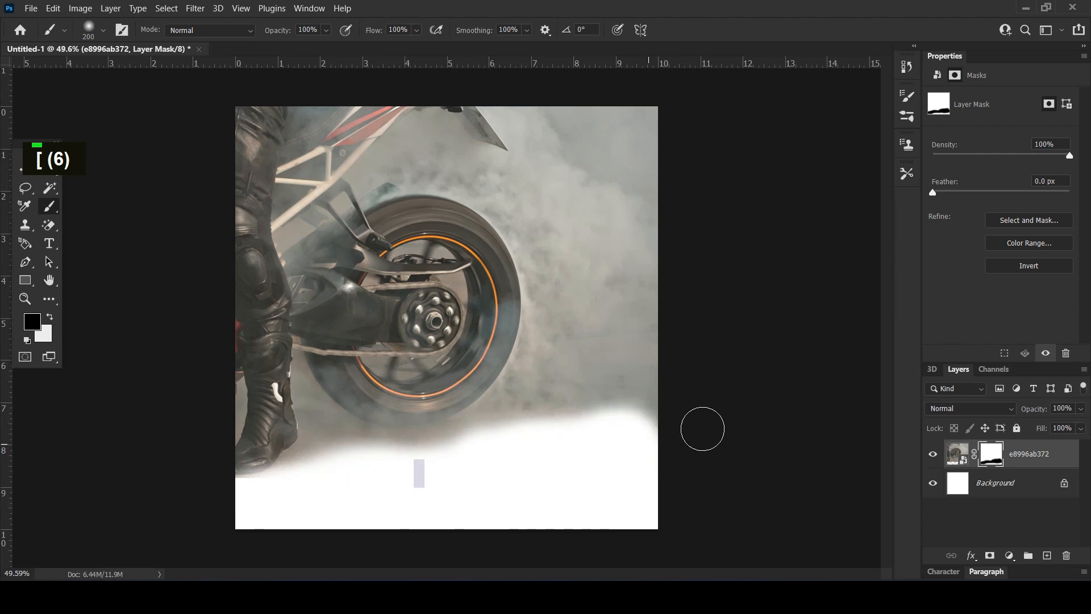
Add a Levels adjustment clipped to the motorcycle image with shadows 5, midtones 0.54 and output white 194.
{"action": "key", "text": "v"}
{"action": "left_click", "coordinate": [1040, 449]}
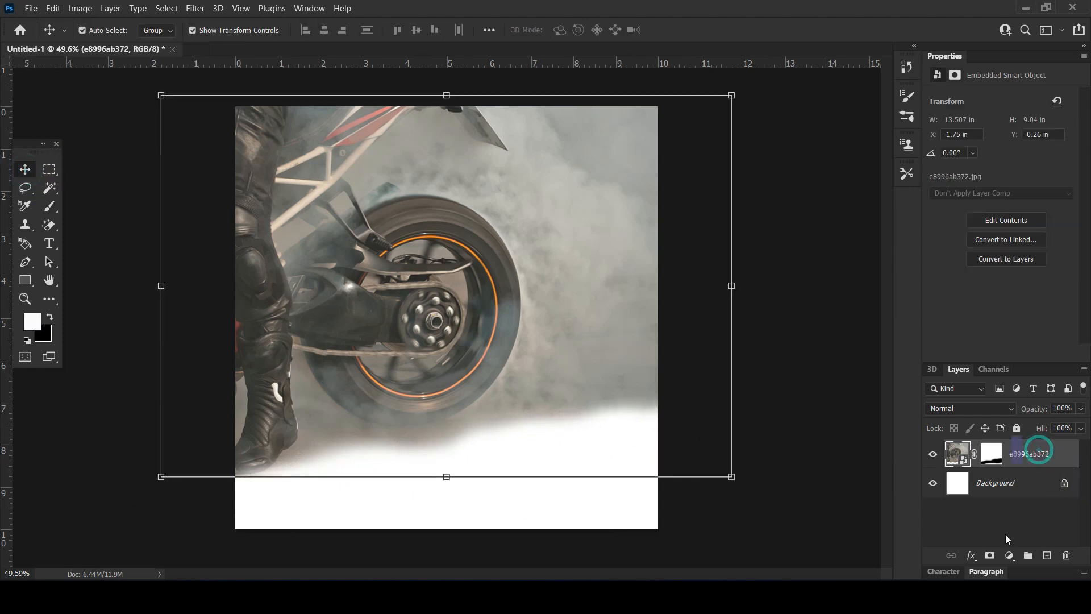
{"action": "left_click", "coordinate": [1009, 555]}
{"action": "left_click", "coordinate": [998, 364]}
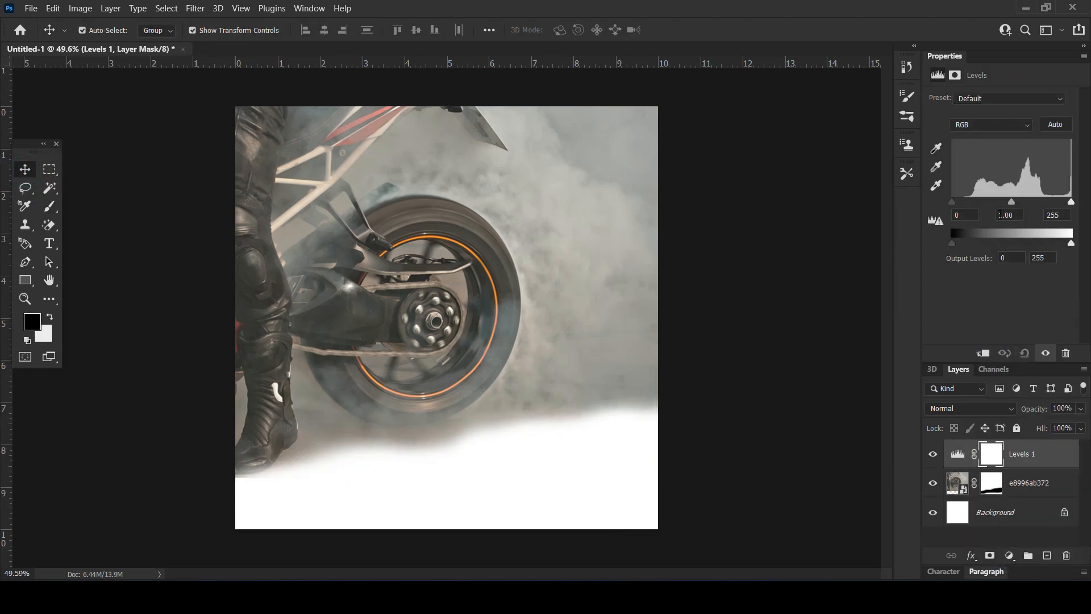
{"action": "left_click", "coordinate": [982, 353]}
{"action": "left_click_drag", "start_coordinate": [1012, 202], "coordinate": [1033, 203]}
{"action": "left_click_drag", "start_coordinate": [1072, 246], "coordinate": [1043, 251]}
{"action": "left_click_drag", "start_coordinate": [952, 202], "coordinate": [954, 203]}
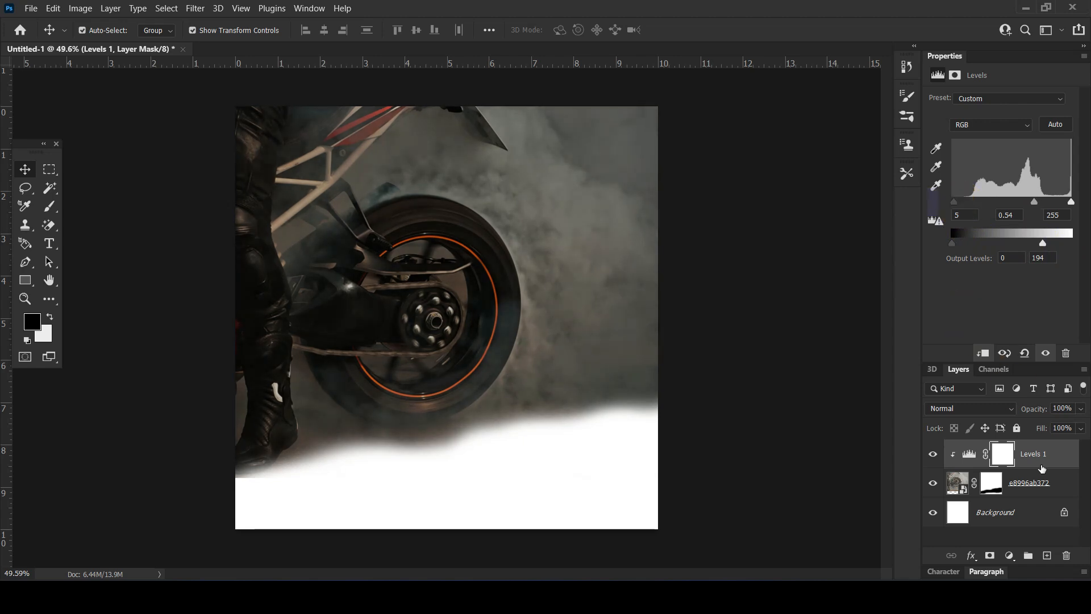
Apply a Gaussian Blur with a 4.7 px radius to the e8996ab372 layer.
{"action": "left_click", "coordinate": [1049, 482]}
{"action": "left_click", "coordinate": [195, 8]}
{"action": "mouse_move", "coordinate": [244, 179]}
{"action": "left_click", "coordinate": [404, 228]}
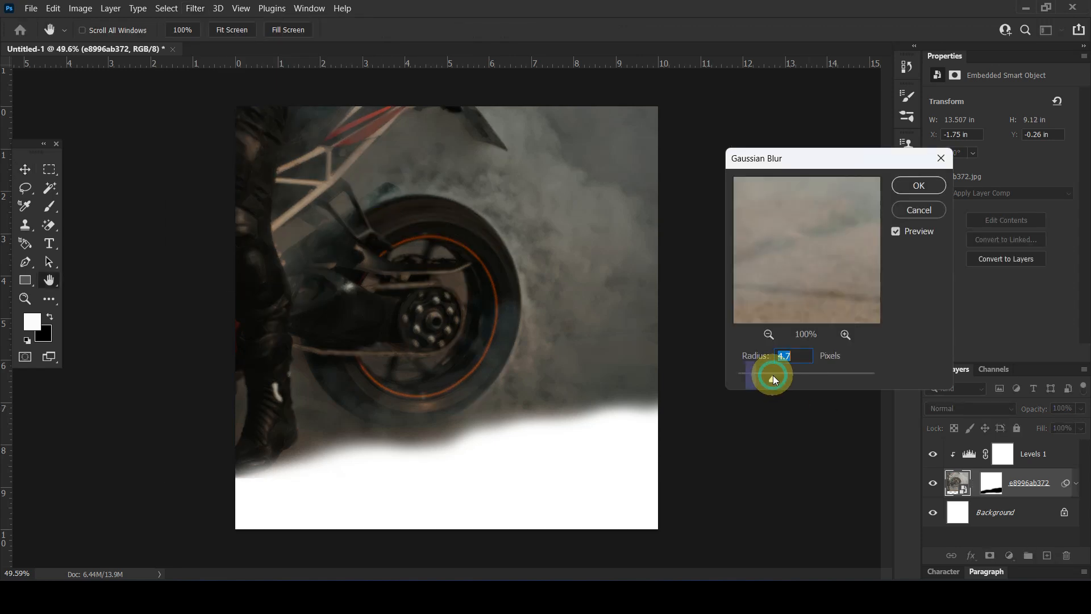
{"action": "left_click", "coordinate": [899, 186]}
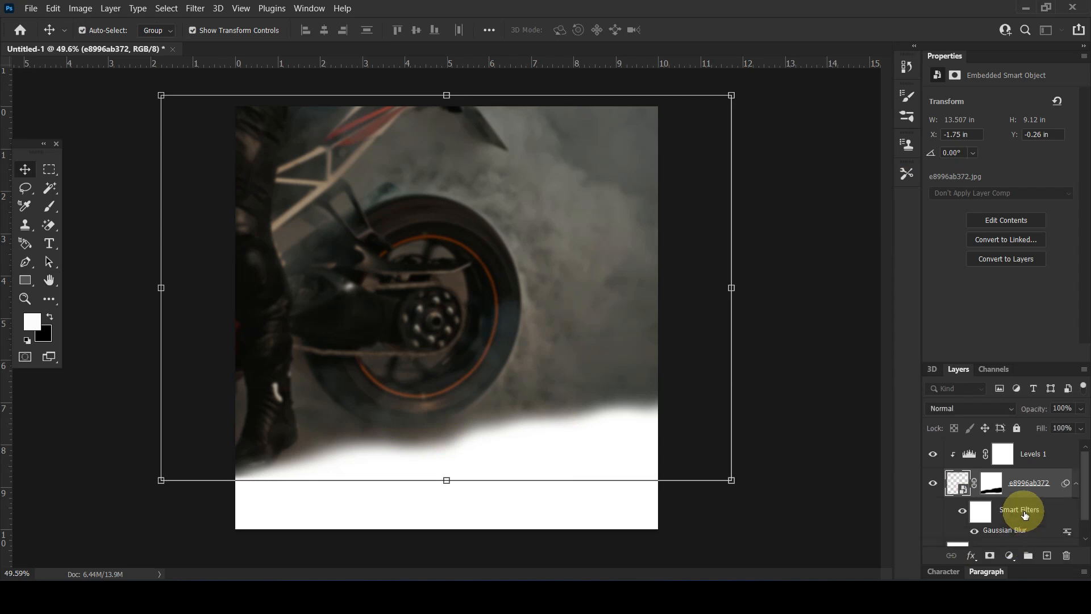
Place the narrow-road image directly above the Background layer and scale it to 77.73% so the asphalt fills the foreground.
{"action": "scroll", "coordinate": [1023, 511], "scroll_direction": "down", "scroll_amount": 2}
{"action": "left_click", "coordinate": [1000, 531]}
{"action": "left_click", "coordinate": [255, 595]}
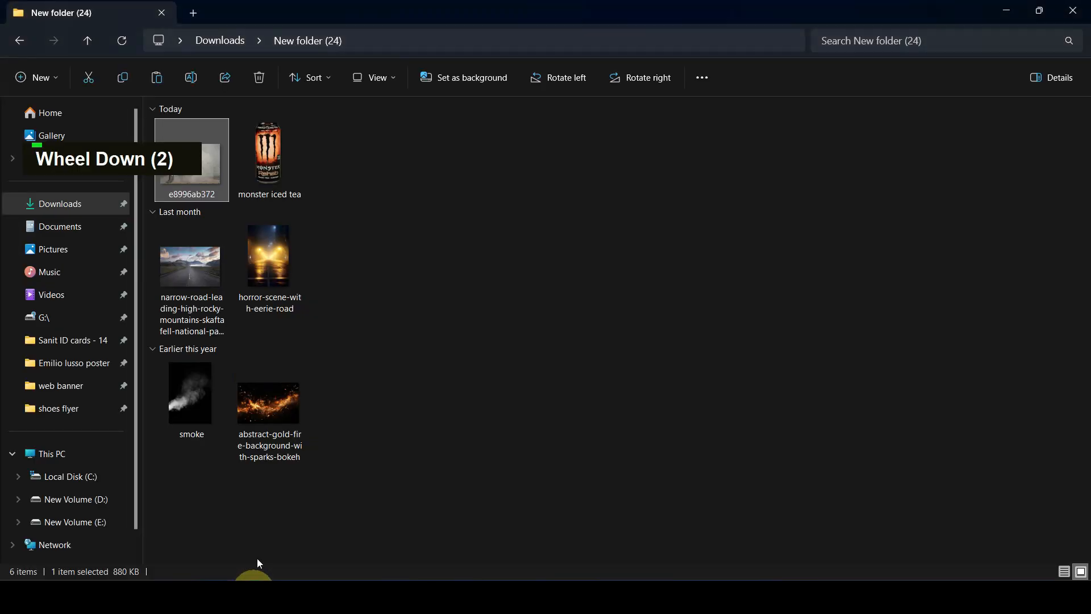
{"action": "left_click_drag", "start_coordinate": [180, 278], "coordinate": [475, 390]}
{"action": "left_click_drag", "start_coordinate": [656, 457], "coordinate": [758, 563]}
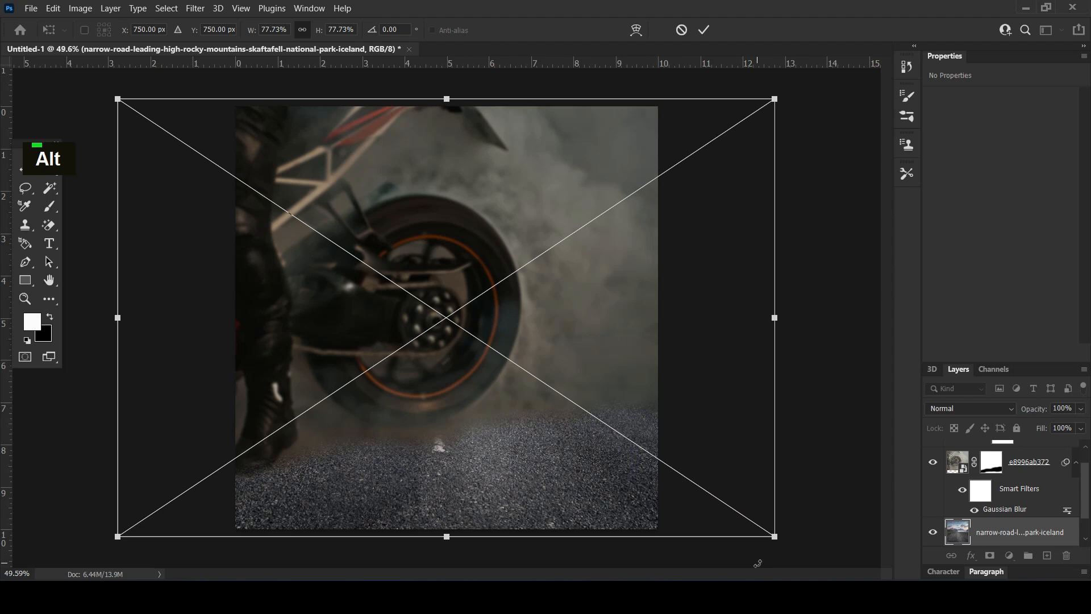
{"action": "key", "text": "Return"}
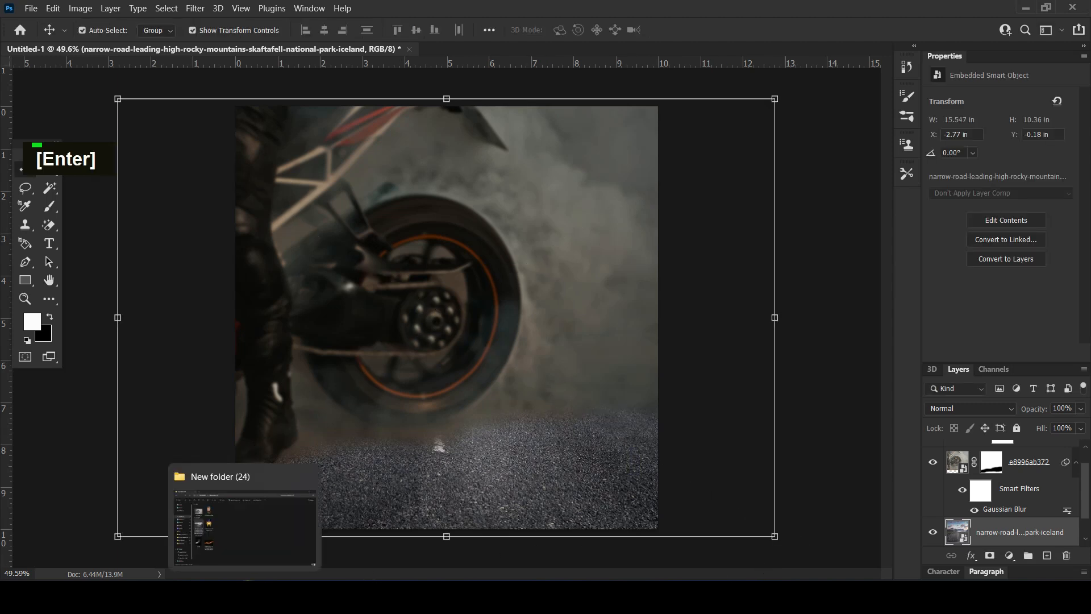
Place the horror-scene-with-eerie-road image above the road layer, scale it to 21.40%, move it up, and set its blend mode to Soft Light.
{"action": "left_click", "coordinate": [244, 597]}
{"action": "left_click_drag", "start_coordinate": [275, 270], "coordinate": [442, 462]}
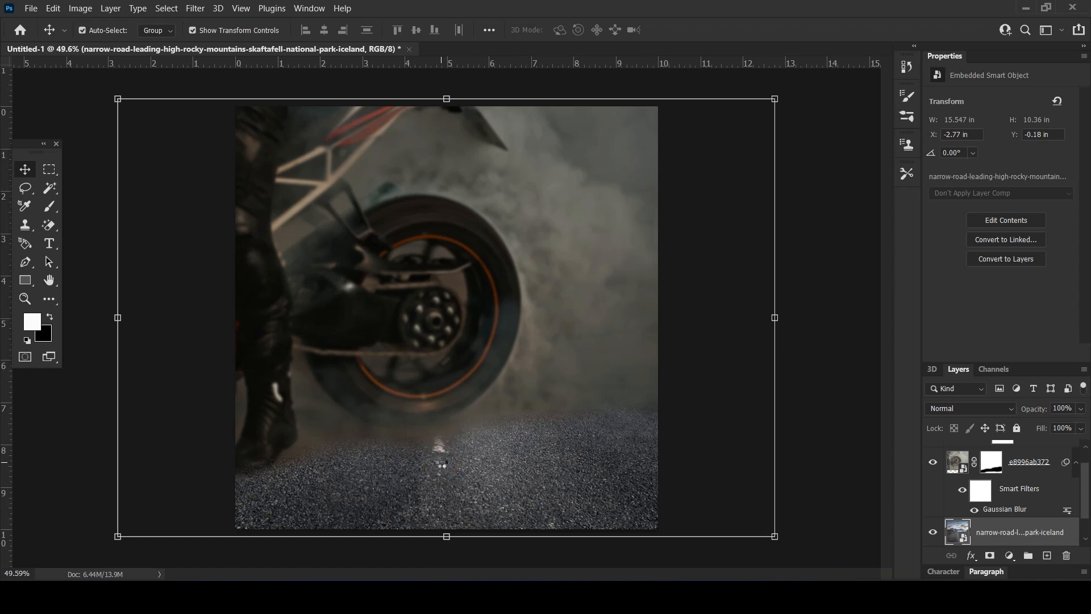
{"action": "left_click_drag", "start_coordinate": [587, 526], "coordinate": [749, 568]}
{"action": "left_click_drag", "start_coordinate": [601, 503], "coordinate": [598, 384]}
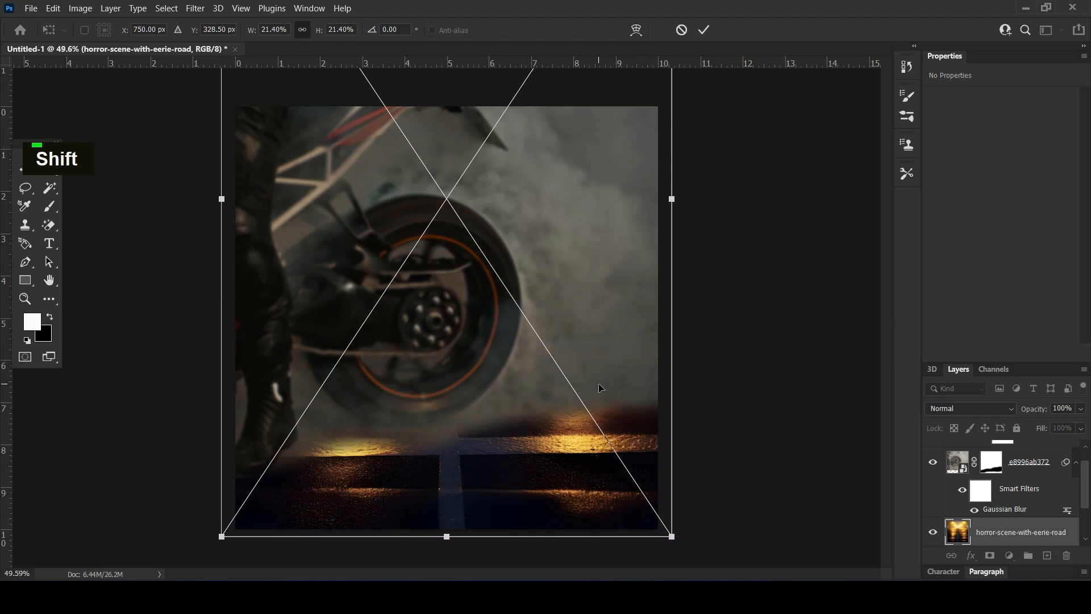
{"action": "key", "text": "Return"}
{"action": "left_click", "coordinate": [994, 409]}
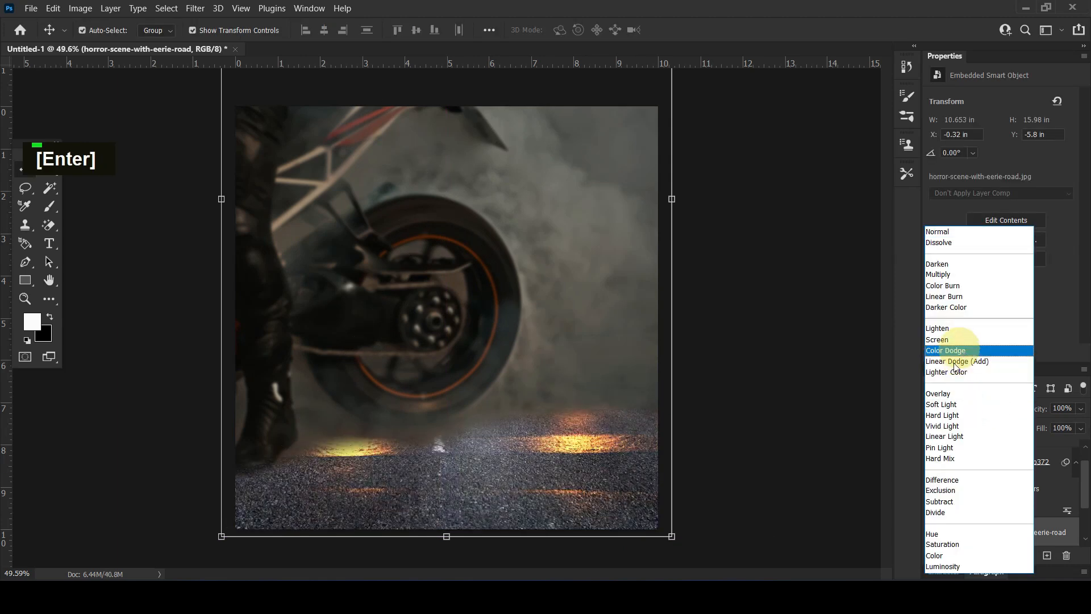
{"action": "left_click", "coordinate": [954, 407]}
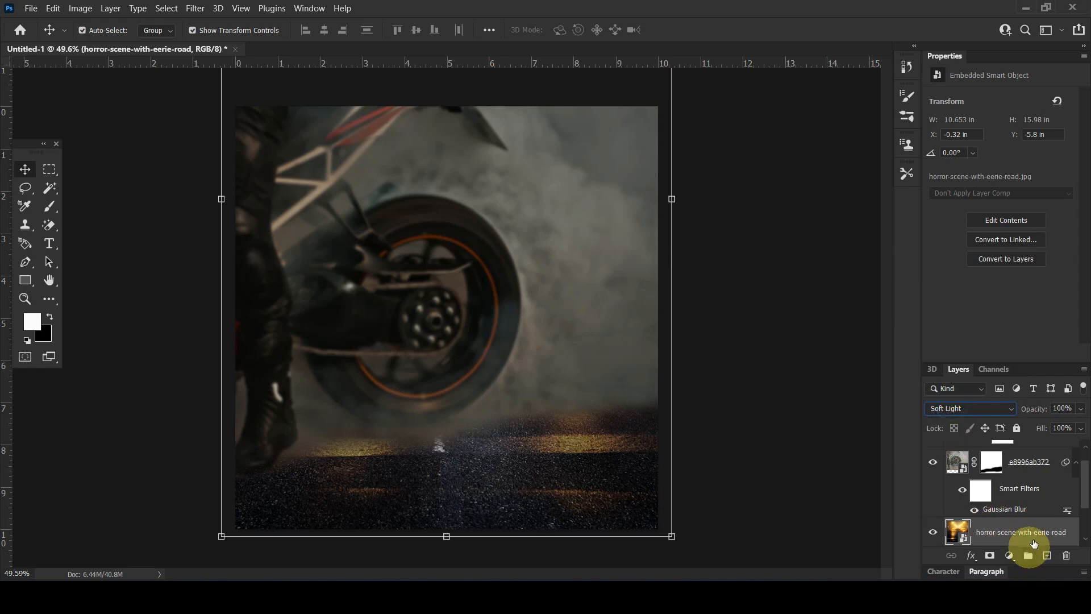
Duplicate the horror-scene-with-eerie-road layer and move the copy to the top of the layer stack.
{"action": "scroll", "coordinate": [1033, 543], "scroll_direction": "down", "scroll_amount": 1}
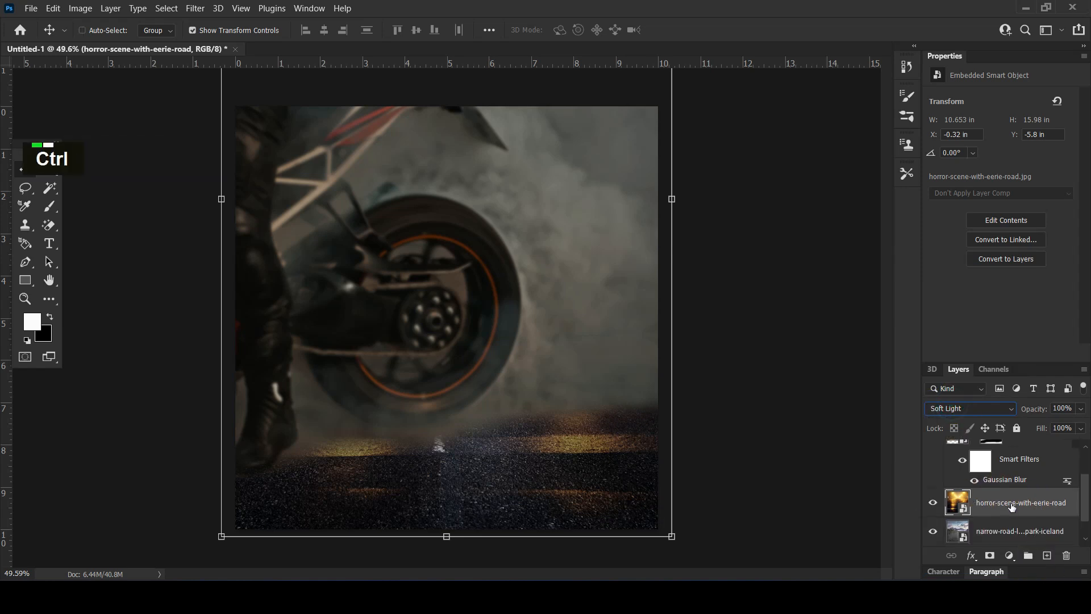
{"action": "key", "text": "ctrl+j"}
{"action": "left_click_drag", "start_coordinate": [999, 508], "coordinate": [980, 458]}
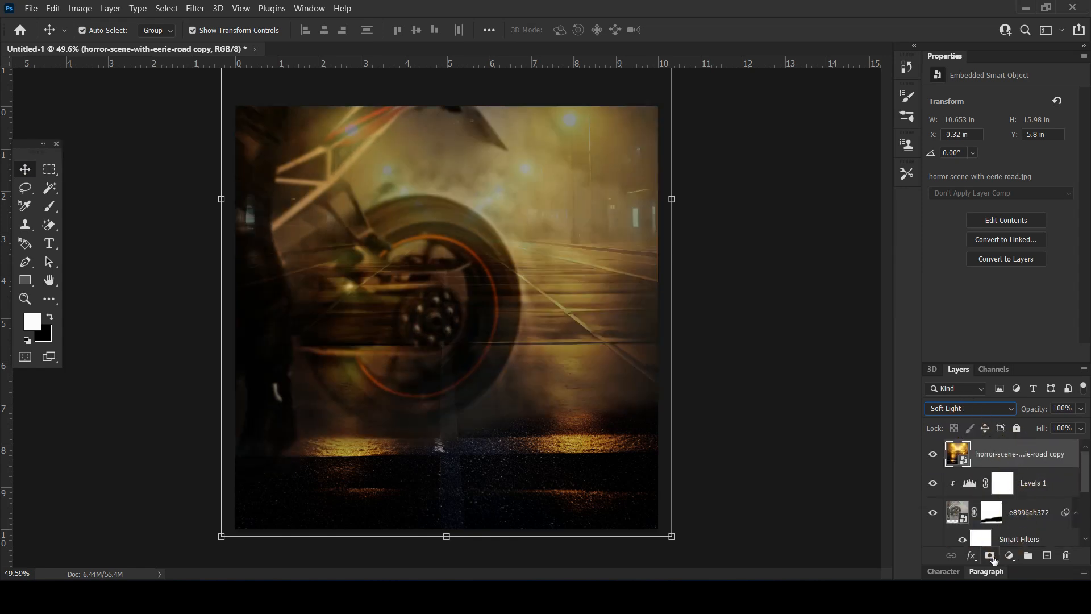
Apply a Gaussian Blur with a 110 px radius to the horror-scene copy and compare the image with and without that layer.
{"action": "left_click", "coordinate": [195, 8]}
{"action": "mouse_move", "coordinate": [237, 176]}
{"action": "left_click", "coordinate": [397, 228]}
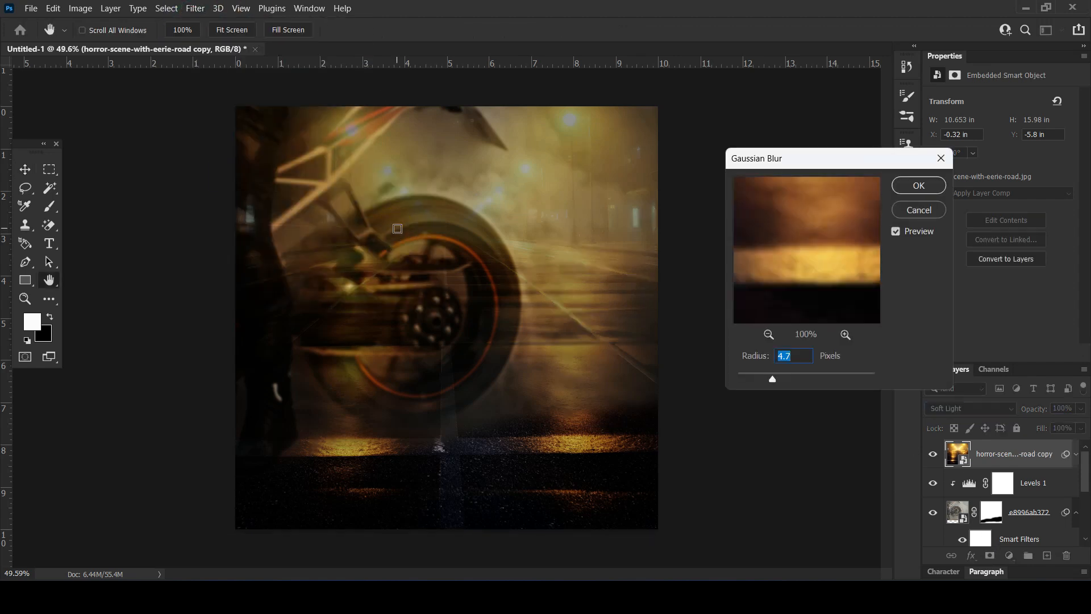
{"action": "left_click_drag", "start_coordinate": [786, 375], "coordinate": [828, 375]}
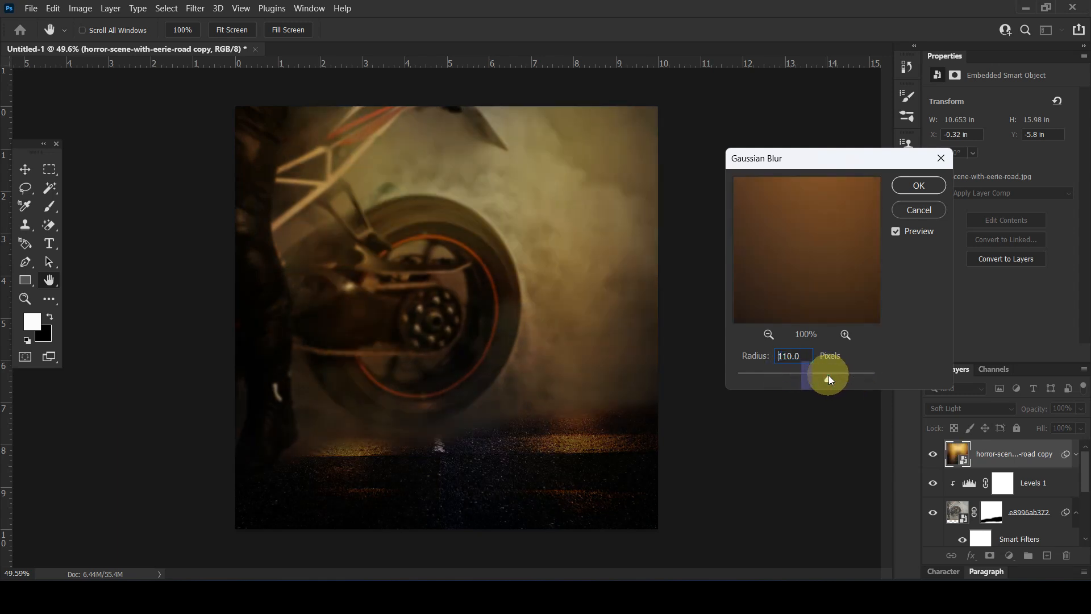
{"action": "left_click", "coordinate": [894, 183]}
{"action": "left_click", "coordinate": [932, 454]}
{"action": "left_click", "coordinate": [933, 454]}
{"action": "left_click", "coordinate": [932, 454]}
{"action": "left_click", "coordinate": [932, 454]}
{"action": "left_click", "coordinate": [932, 454]}
{"action": "left_click", "coordinate": [932, 454]}
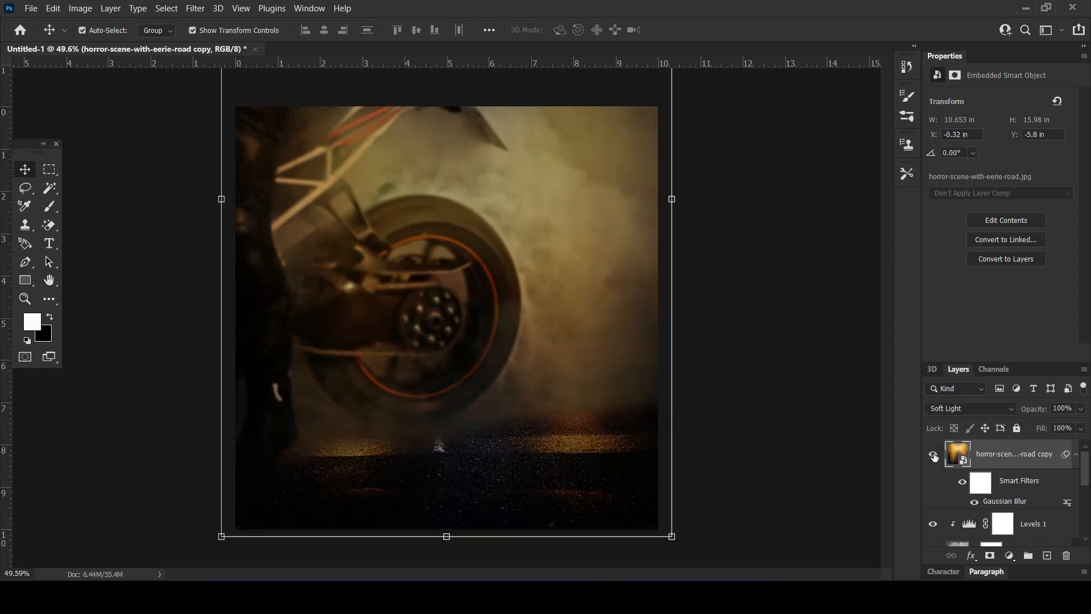
Add a layer mask to the horror-scene copy and paint black with a soft 700 px brush to remove its effect from the foreground road.
{"action": "left_click", "coordinate": [990, 556]}
{"action": "key", "text": "b"}
{"action": "key", "text": "x"}
{"action": "key", "text": "bracketright"}
{"action": "key", "text": "bracketright"}
{"action": "key", "text": "bracketright"}
{"action": "key", "text": "bracketright"}
{"action": "key", "text": "bracketright"}
{"action": "key", "text": "bracketright"}
{"action": "left_click_drag", "start_coordinate": [272, 483], "coordinate": [796, 500]}
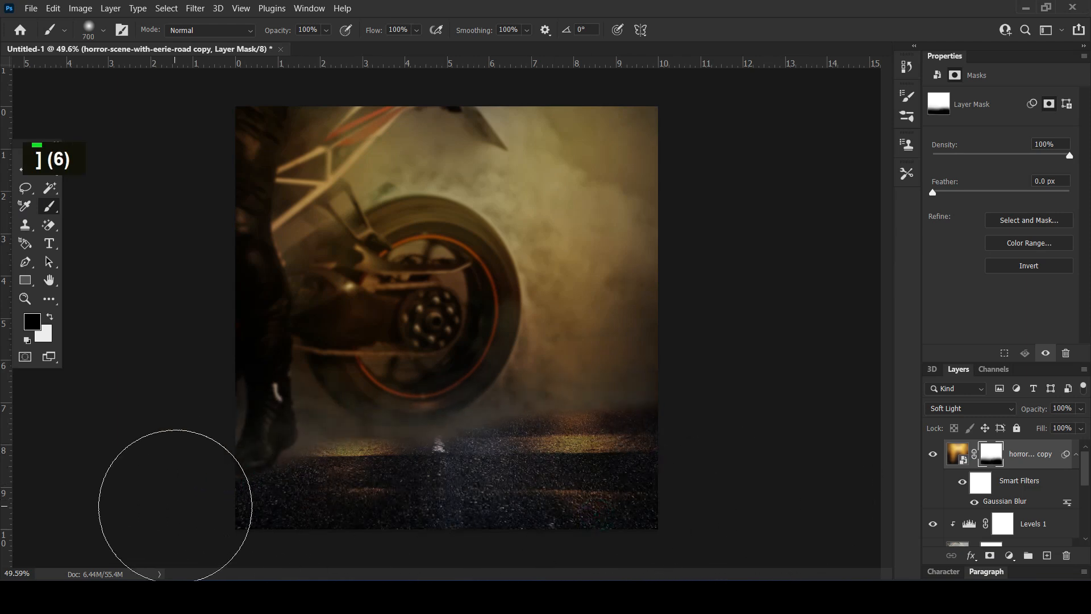
{"action": "left_click_drag", "start_coordinate": [583, 442], "coordinate": [309, 470]}
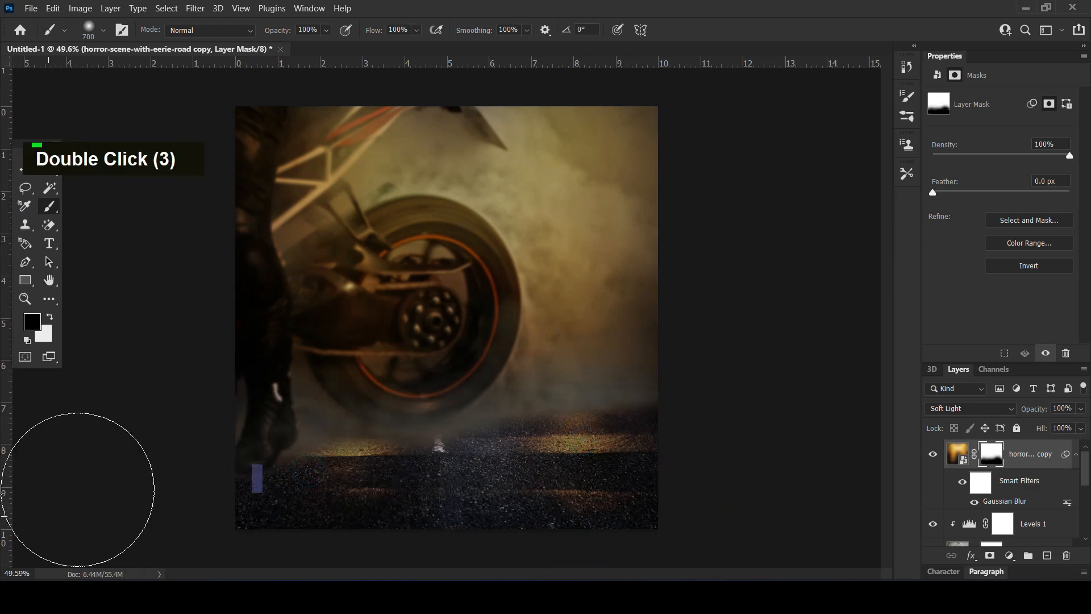
{"action": "left_click", "coordinate": [23, 169]}
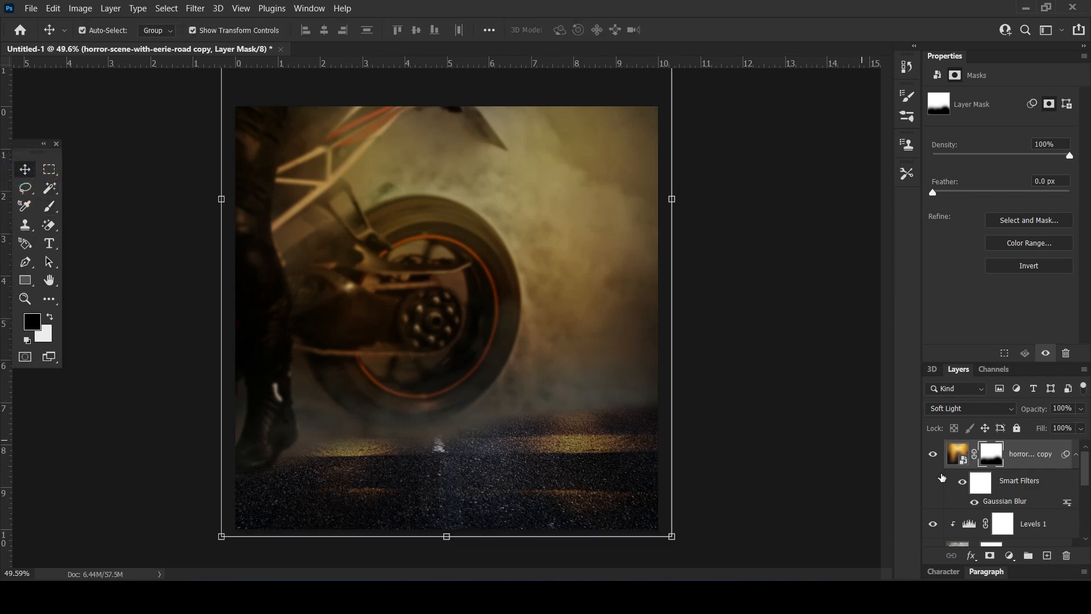
Add a Levels adjustment clipped to the horror-scene copy with midtones at 0.76.
{"action": "left_click", "coordinate": [1010, 556]}
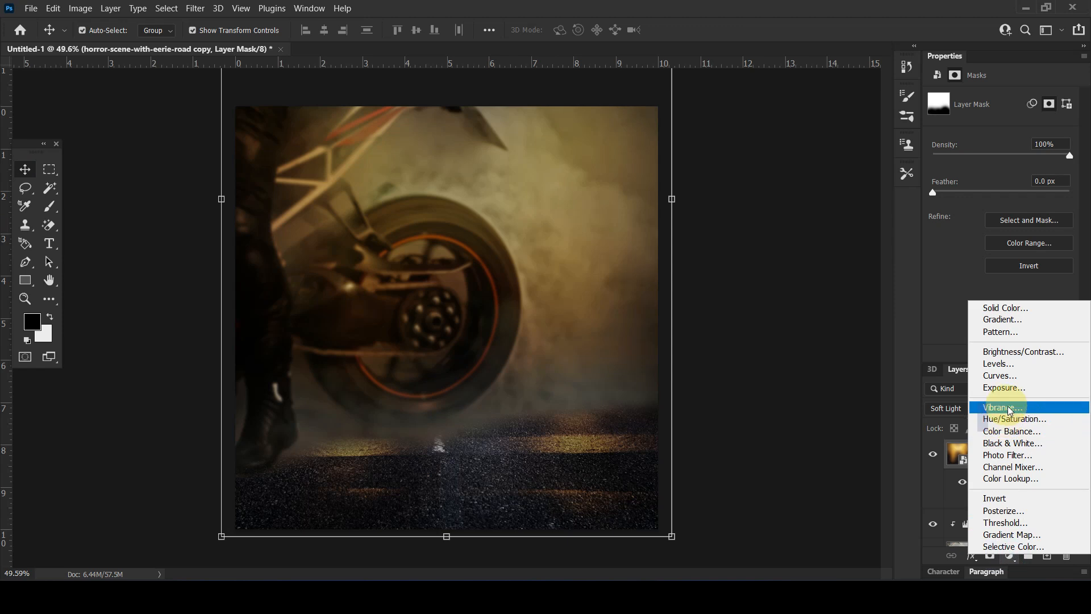
{"action": "left_click", "coordinate": [1006, 360]}
{"action": "left_click", "coordinate": [984, 352]}
{"action": "left_click_drag", "start_coordinate": [1010, 203], "coordinate": [1027, 208]}
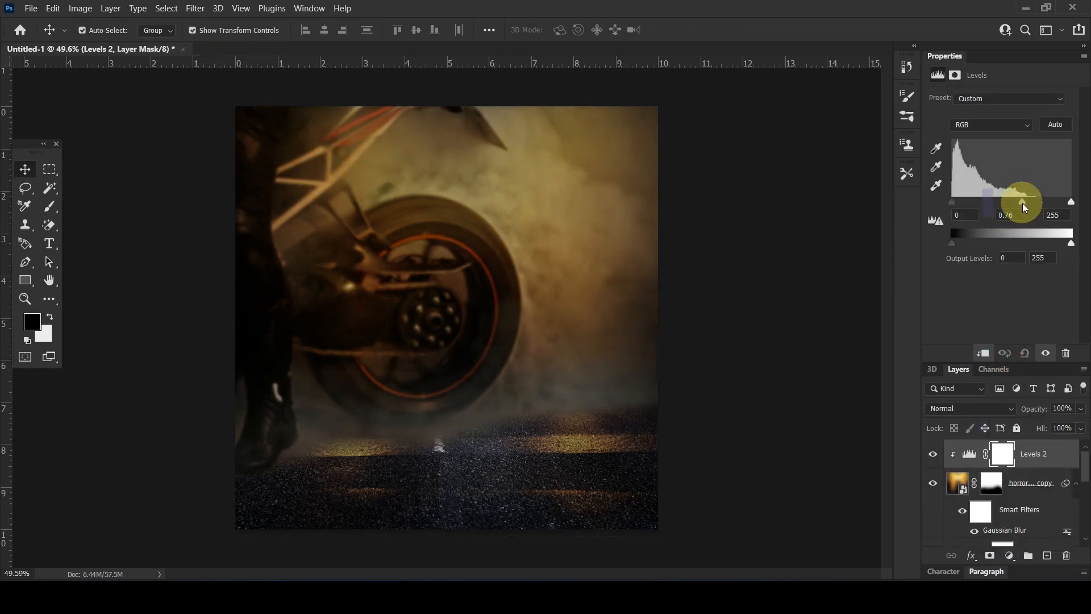
{"action": "left_click", "coordinate": [955, 450]}
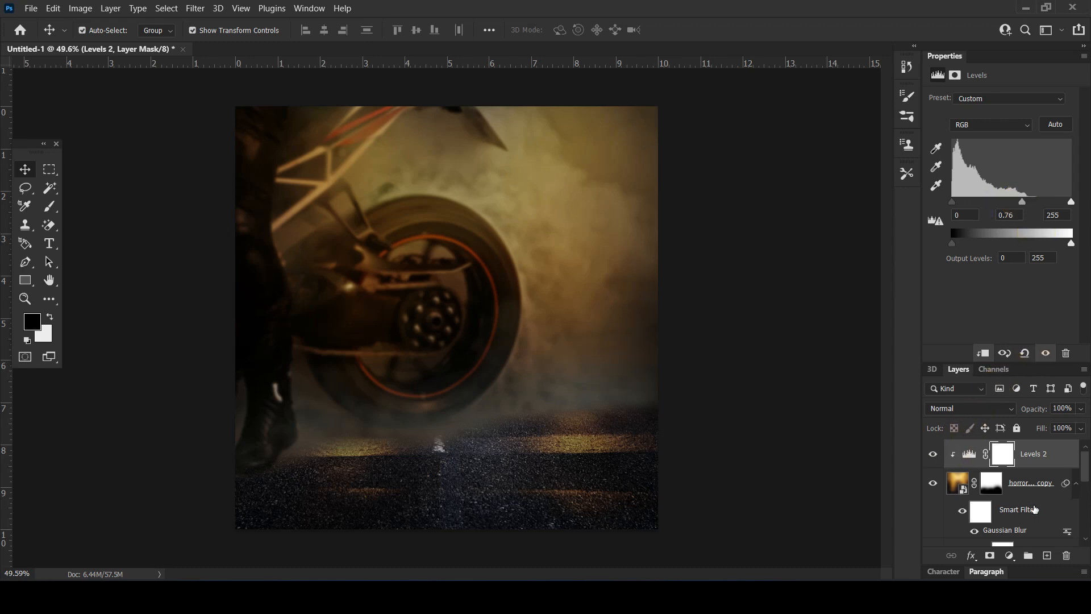
Paint black on the e8996ab372 layer mask with the soft 700 px brush to blend the wheel and smoke into the road.
{"action": "scroll", "coordinate": [1018, 500], "scroll_direction": "down", "scroll_amount": 2}
{"action": "scroll", "coordinate": [1039, 523], "scroll_direction": "up", "scroll_amount": 2}
{"action": "scroll", "coordinate": [1037, 517], "scroll_direction": "down", "scroll_amount": 3}
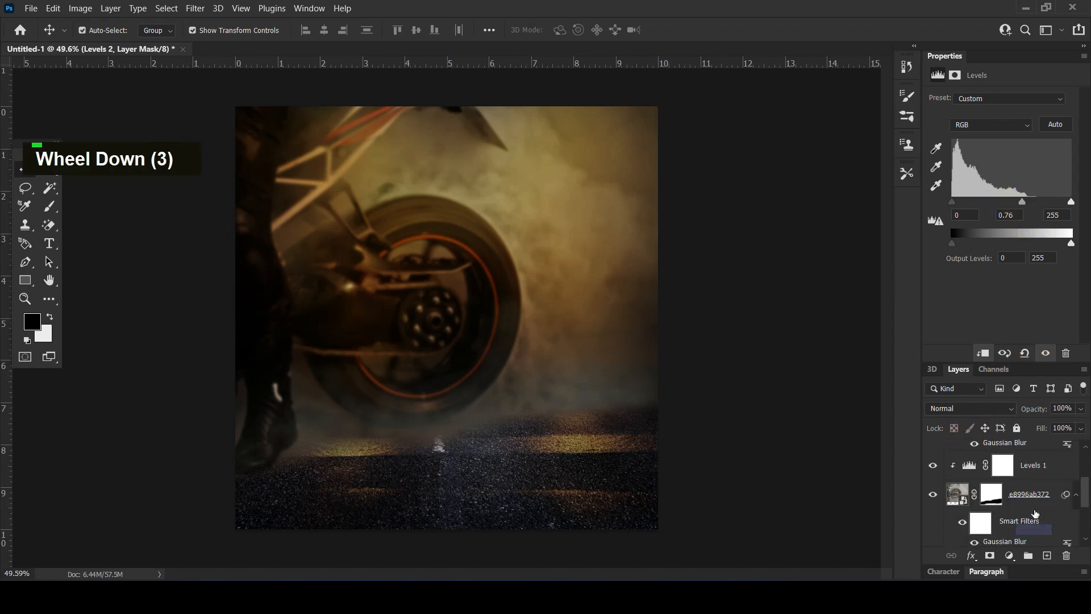
{"action": "left_click", "coordinate": [1033, 494]}
{"action": "left_click", "coordinate": [990, 493]}
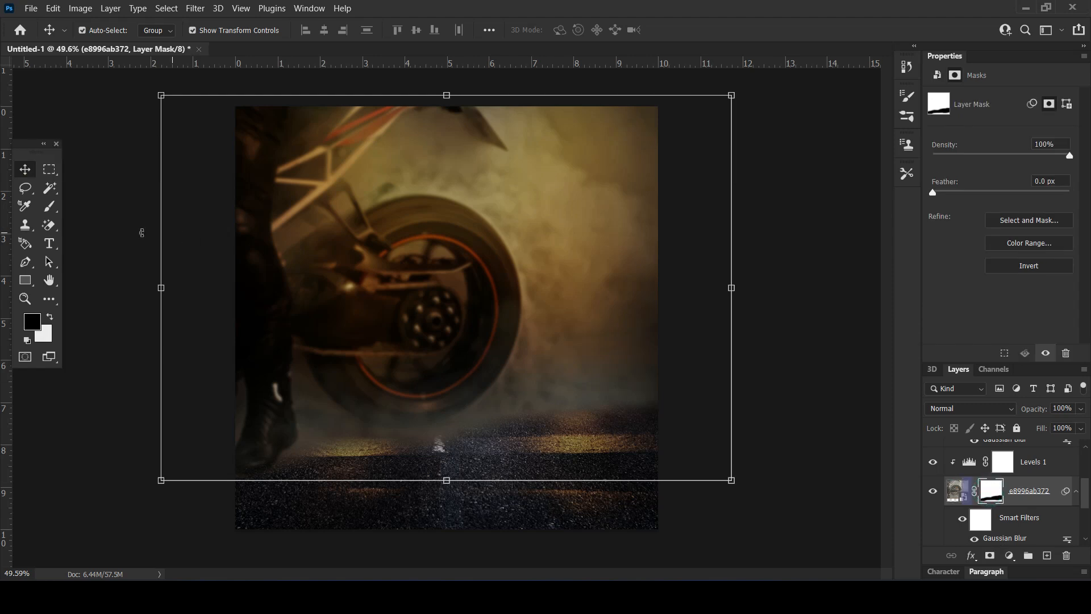
{"action": "left_click", "coordinate": [51, 208]}
{"action": "left_click", "coordinate": [305, 475]}
{"action": "left_click", "coordinate": [433, 484]}
{"action": "double_click", "coordinate": [577, 463]}
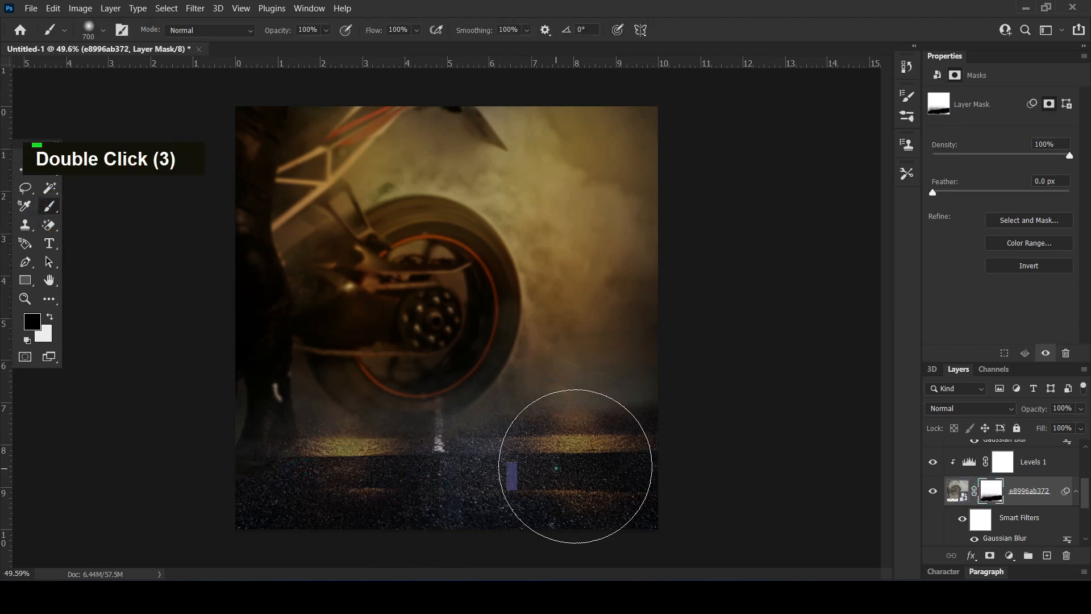
{"action": "double_click", "coordinate": [614, 460]}
{"action": "double_click", "coordinate": [642, 458]}
{"action": "double_click", "coordinate": [333, 504]}
{"action": "left_click", "coordinate": [204, 417]}
{"action": "left_click", "coordinate": [259, 496]}
{"action": "left_click", "coordinate": [526, 524]}
{"action": "left_click", "coordinate": [589, 458]}
{"action": "left_click", "coordinate": [651, 477]}
{"action": "left_click", "coordinate": [600, 509]}
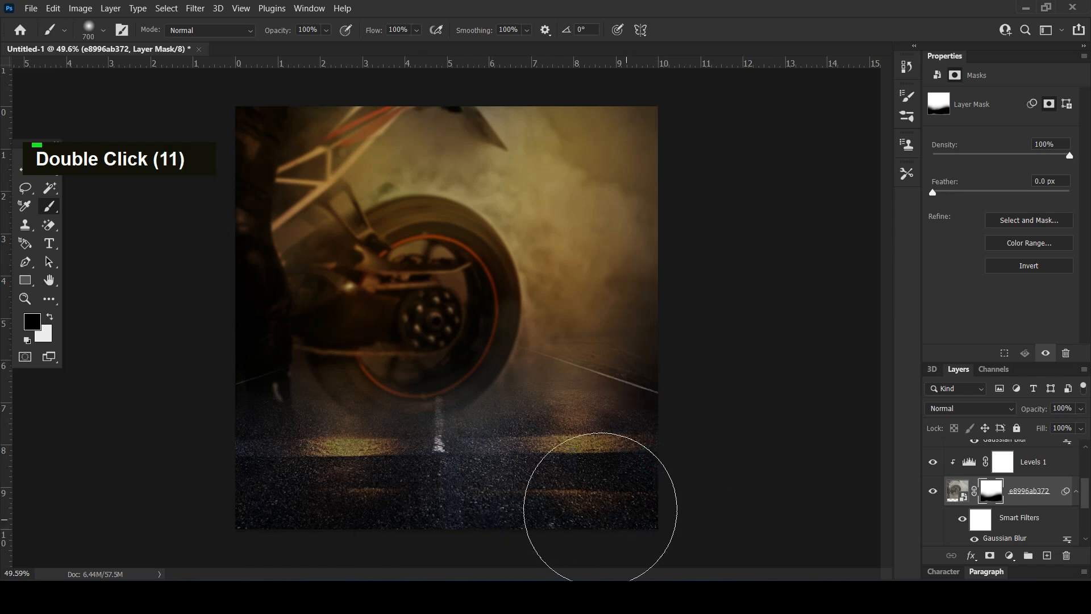
{"action": "left_click", "coordinate": [22, 174]}
{"action": "left_click", "coordinate": [771, 305]}
Add a Vibrance adjustment clipped above the Levels 2 layer and lower the vibrance slightly.
{"action": "scroll", "coordinate": [991, 479], "scroll_direction": "up", "scroll_amount": 7}
{"action": "left_click", "coordinate": [1029, 459]}
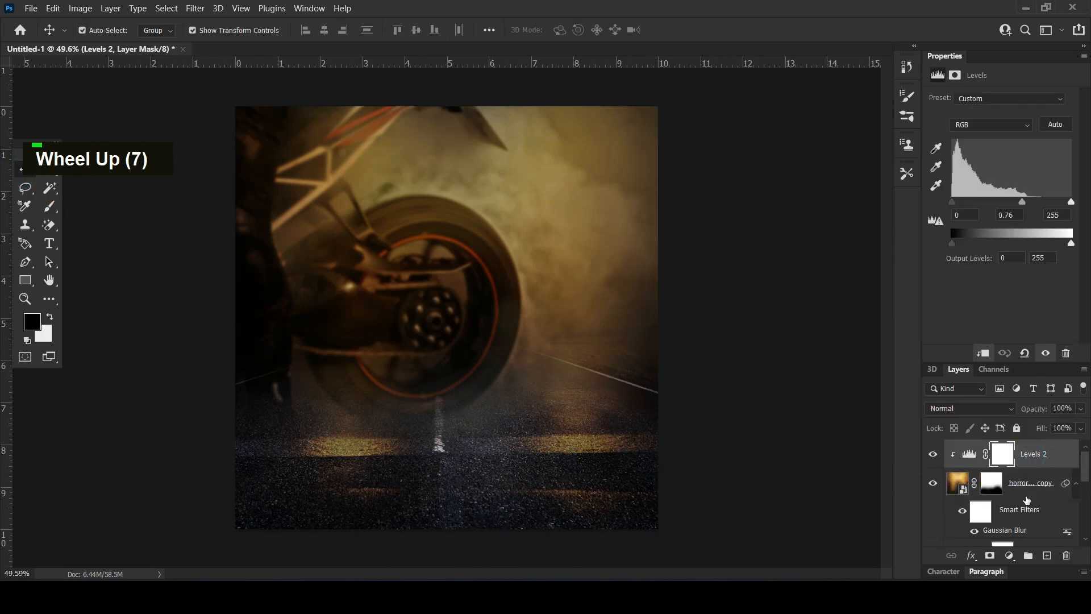
{"action": "left_click", "coordinate": [1010, 556]}
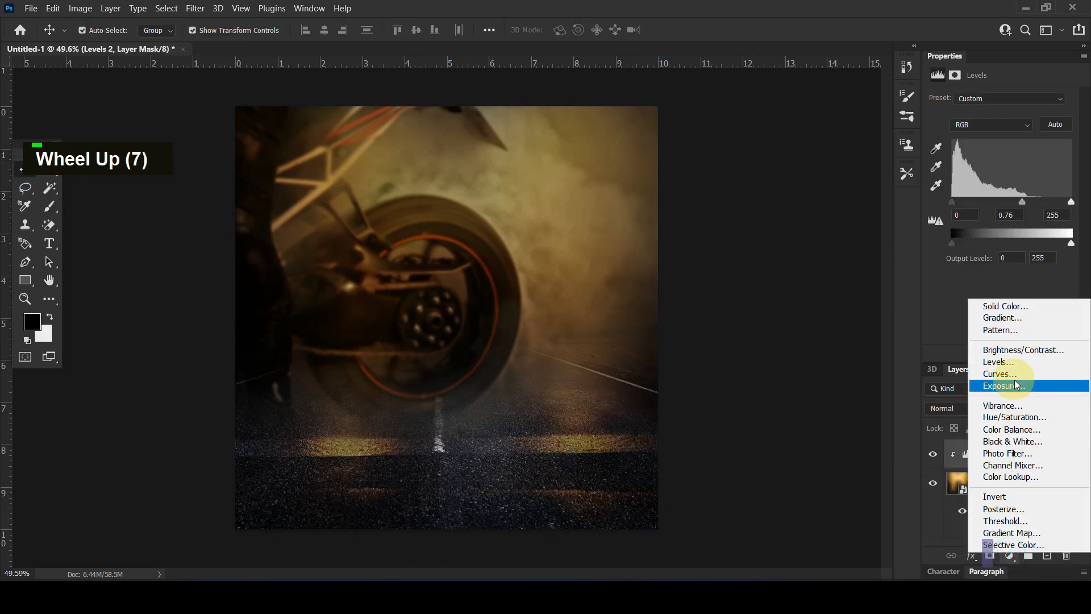
{"action": "left_click", "coordinate": [1018, 409]}
{"action": "left_click_drag", "start_coordinate": [1001, 115], "coordinate": [988, 119]}
Add a Hue/Saturation adjustment clipped to the horror-scene copy with saturation -20 and hue -6.
{"action": "left_click", "coordinate": [1011, 558]}
{"action": "left_click", "coordinate": [1005, 421]}
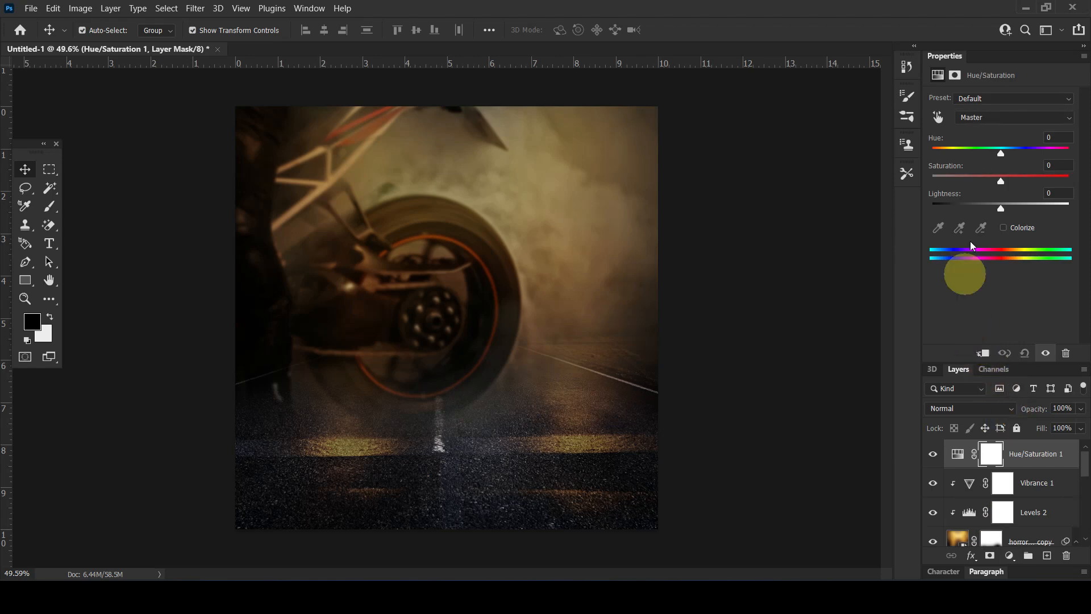
{"action": "left_click", "coordinate": [982, 353]}
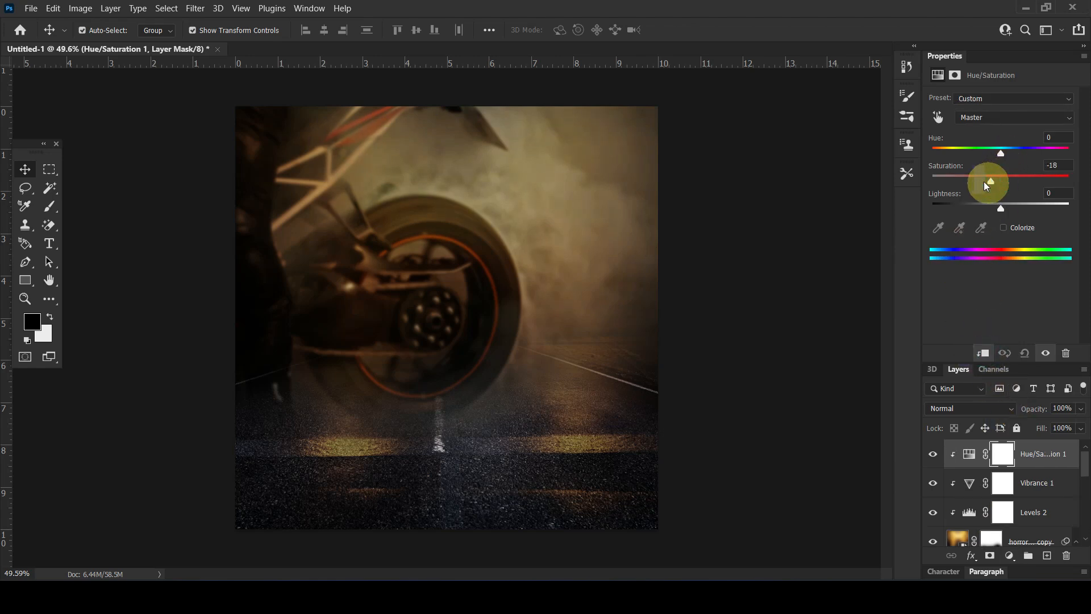
{"action": "left_click_drag", "start_coordinate": [985, 182], "coordinate": [987, 181]}
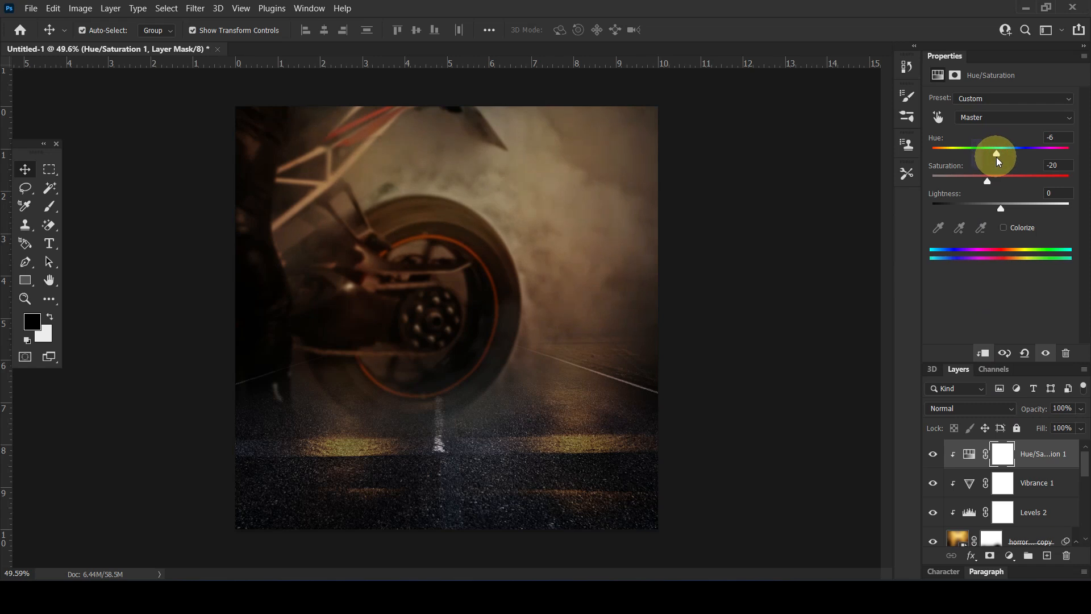
{"action": "left_click", "coordinate": [760, 352]}
Compare the image with and without the horror-scene copy and look through the layer stack.
{"action": "scroll", "coordinate": [1027, 507], "scroll_direction": "down", "scroll_amount": 2}
{"action": "scroll", "coordinate": [1028, 508], "scroll_direction": "down", "scroll_amount": 4}
{"action": "scroll", "coordinate": [1026, 478], "scroll_direction": "up", "scroll_amount": 3}
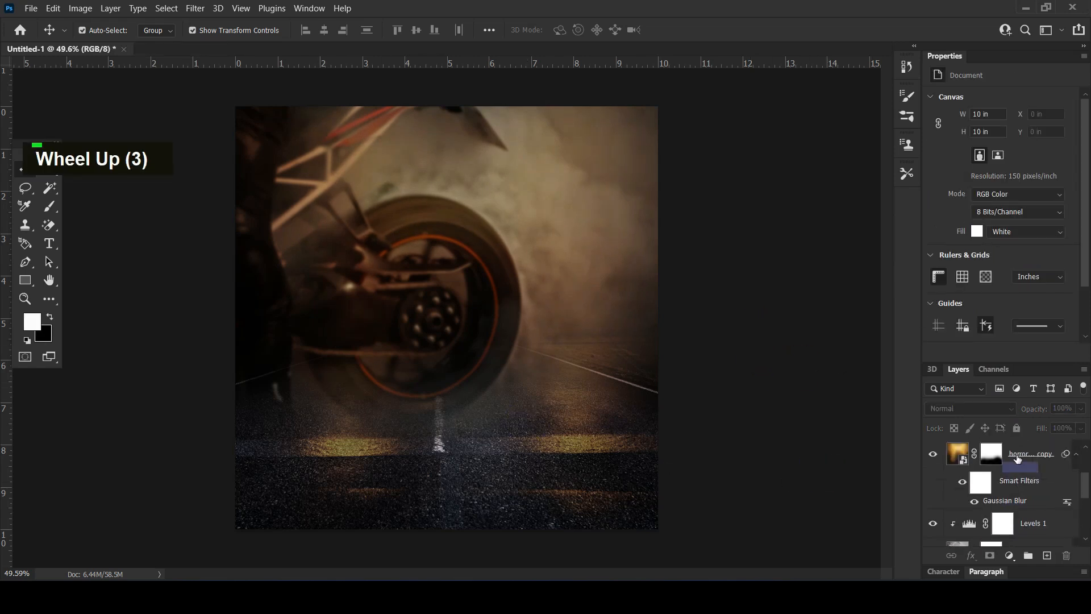
{"action": "left_click", "coordinate": [1017, 463]}
{"action": "scroll", "coordinate": [1015, 469], "scroll_direction": "down", "scroll_amount": 3}
{"action": "scroll", "coordinate": [995, 478], "scroll_direction": "up", "scroll_amount": 5}
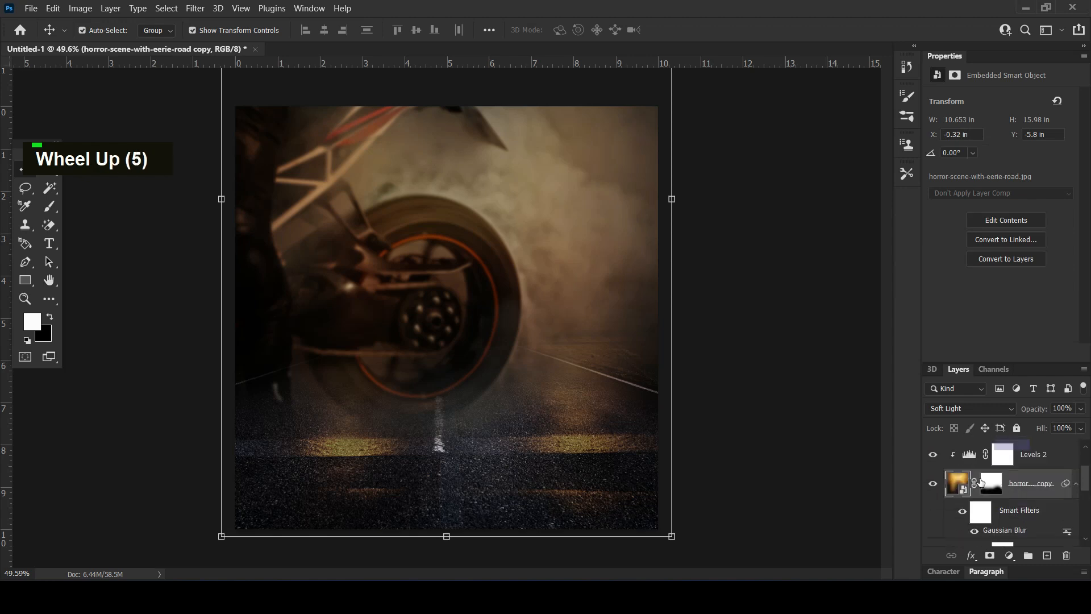
{"action": "double_click", "coordinate": [935, 484]}
{"action": "scroll", "coordinate": [966, 486], "scroll_direction": "up", "scroll_amount": 3}
{"action": "scroll", "coordinate": [995, 484], "scroll_direction": "down", "scroll_amount": 6}
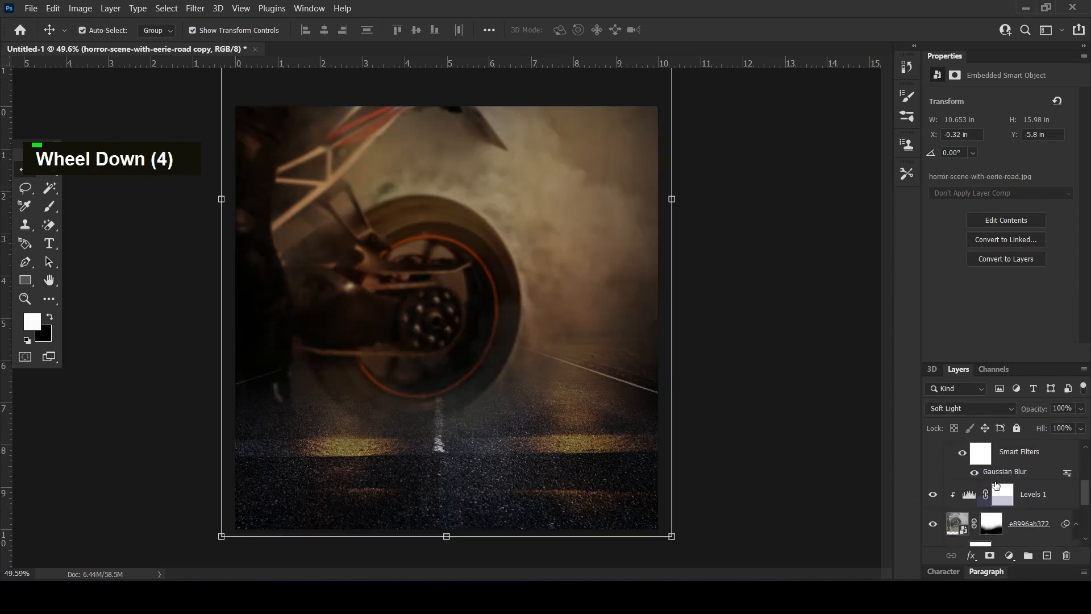
Set the original horror-scene-with-eerie-road layer to Overlay blending at 89% opacity.
{"action": "scroll", "coordinate": [996, 485], "scroll_direction": "down", "scroll_amount": 1}
{"action": "left_click", "coordinate": [958, 408]}
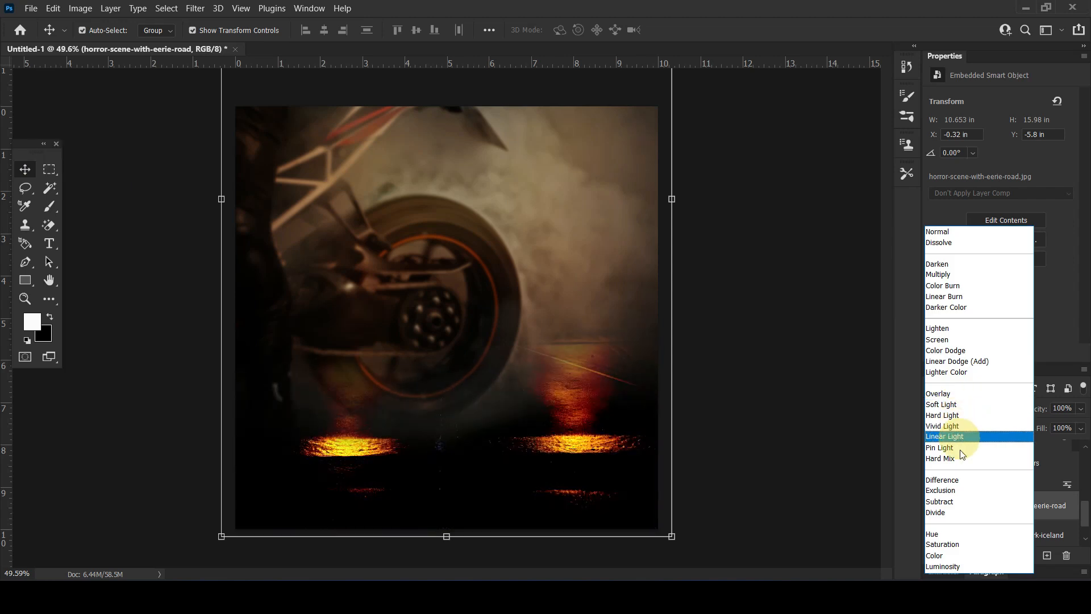
{"action": "left_click", "coordinate": [950, 399]}
{"action": "left_click_drag", "start_coordinate": [1040, 418], "coordinate": [1036, 412]}
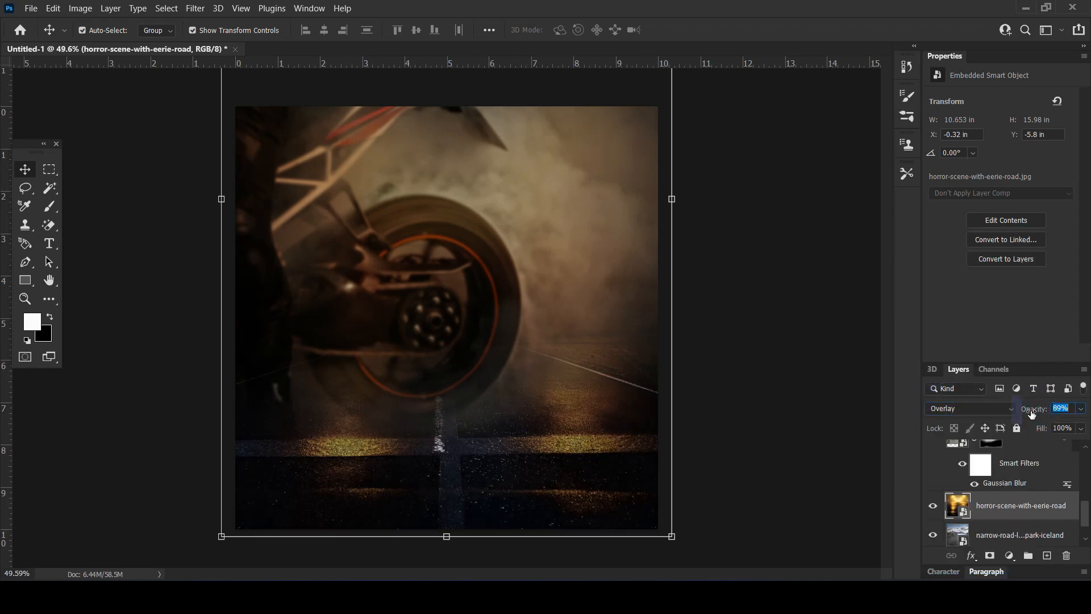
{"action": "left_click", "coordinate": [822, 414]}
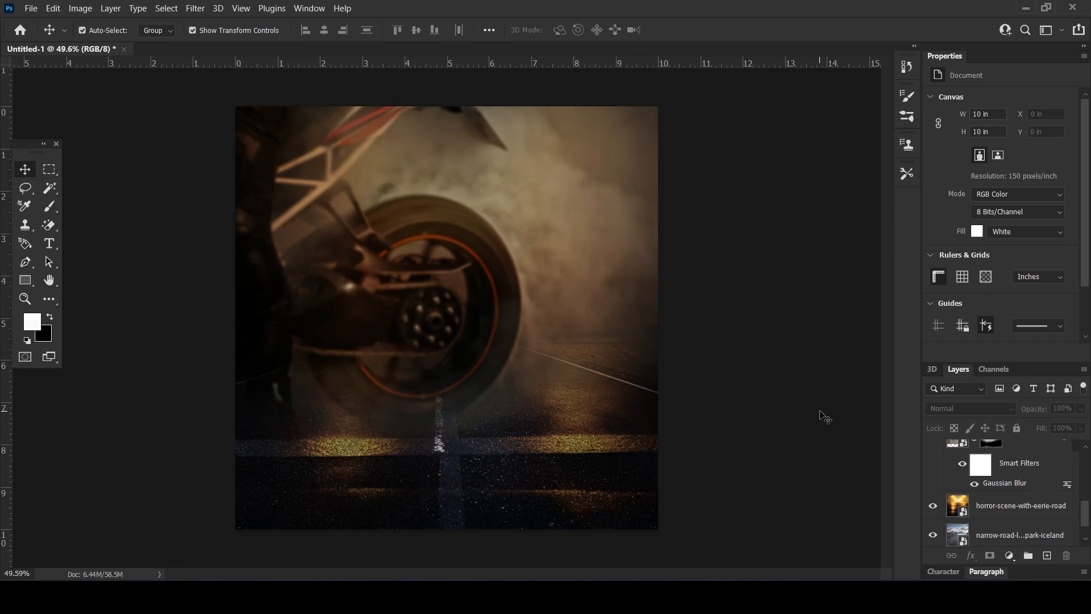
Group all layers above the locked Background layer and name the group "background".
{"action": "scroll", "coordinate": [1017, 494], "scroll_direction": "up", "scroll_amount": 10}
{"action": "left_click", "coordinate": [1017, 455]}
{"action": "scroll", "coordinate": [1023, 500], "scroll_direction": "down", "scroll_amount": 8}
{"action": "left_click", "coordinate": [1023, 505], "text": "shift"}
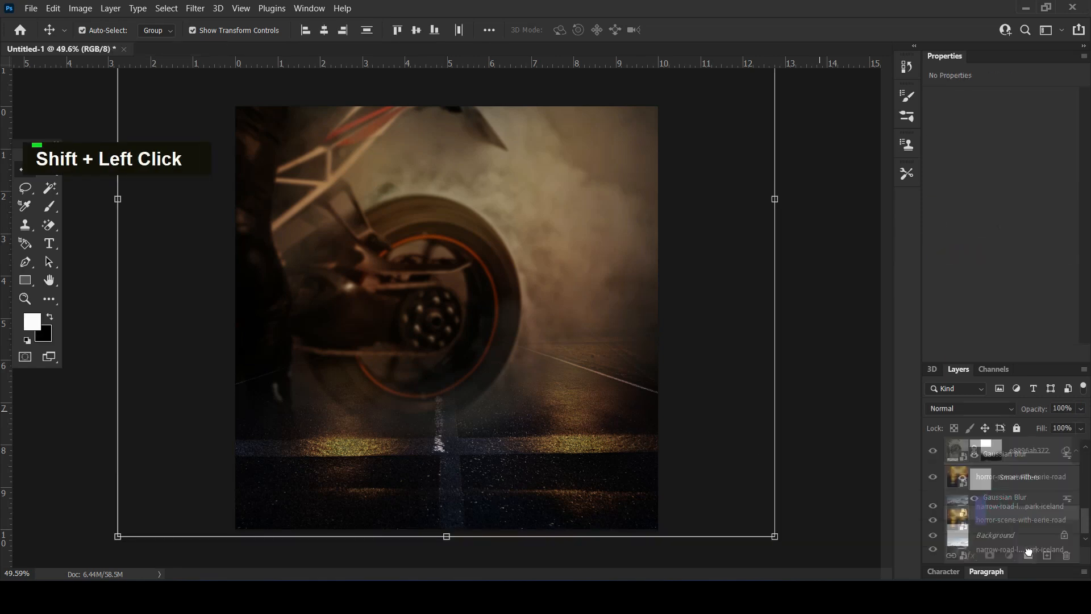
{"action": "key", "text": "ctrl+g"}
{"action": "double_click", "coordinate": [983, 448]}
{"action": "type", "text": "backg"}
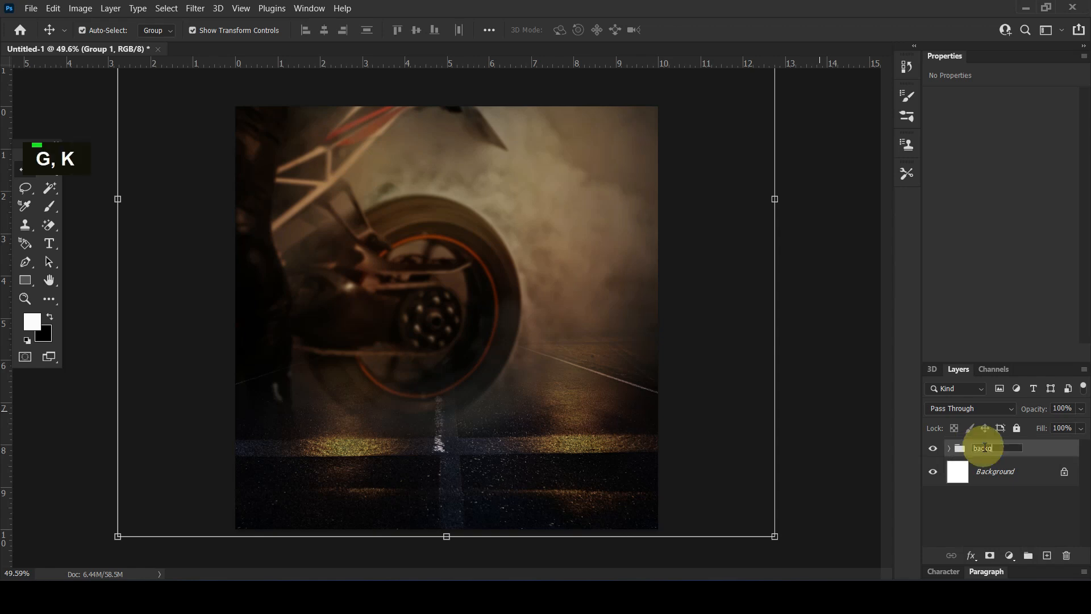
{"action": "type", "text": "round"}
{"action": "key", "text": "Return"}
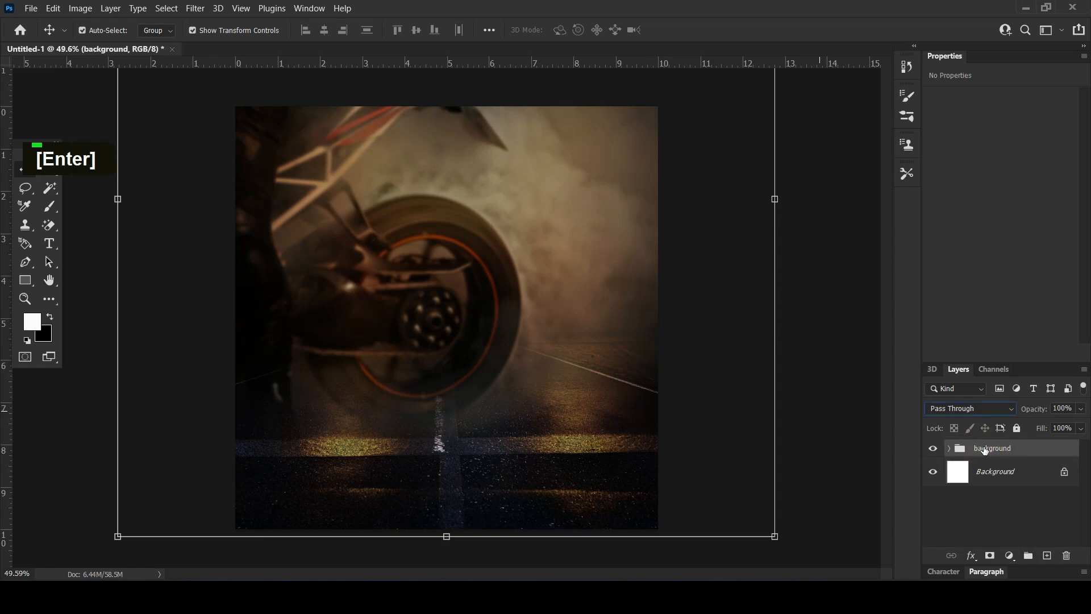
{"action": "left_click", "coordinate": [1043, 556]}
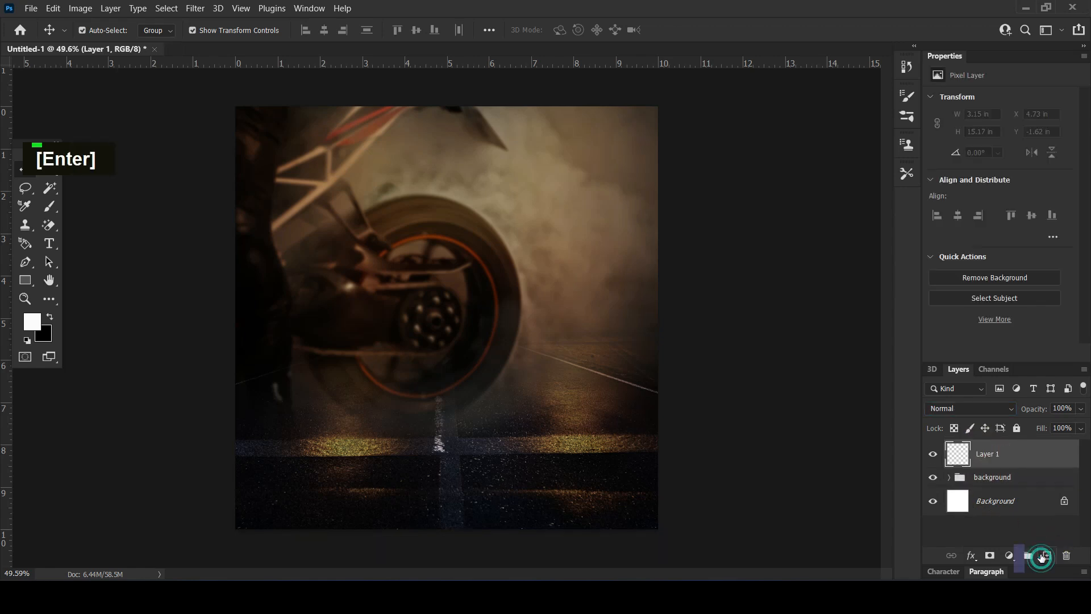
{"action": "left_click", "coordinate": [49, 206]}
{"action": "left_click", "coordinate": [25, 168]}
{"action": "left_click", "coordinate": [144, 280]}
Place the monster iced tea image from New folder (24) and scale it to about 68% in the centre, standing on the road.
{"action": "left_click", "coordinate": [266, 594]}
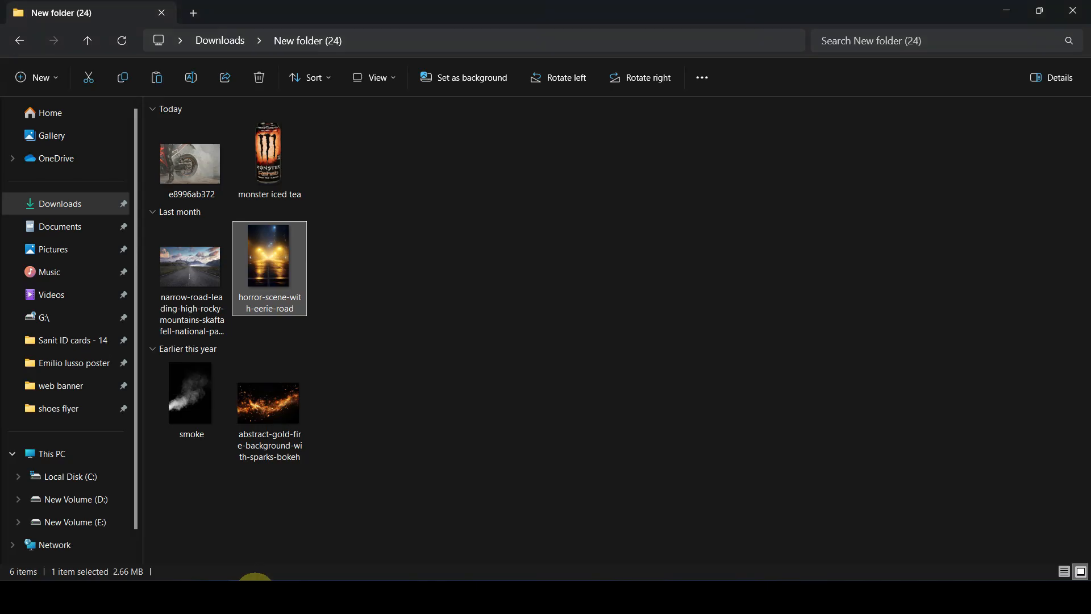
{"action": "left_click_drag", "start_coordinate": [250, 172], "coordinate": [452, 376]}
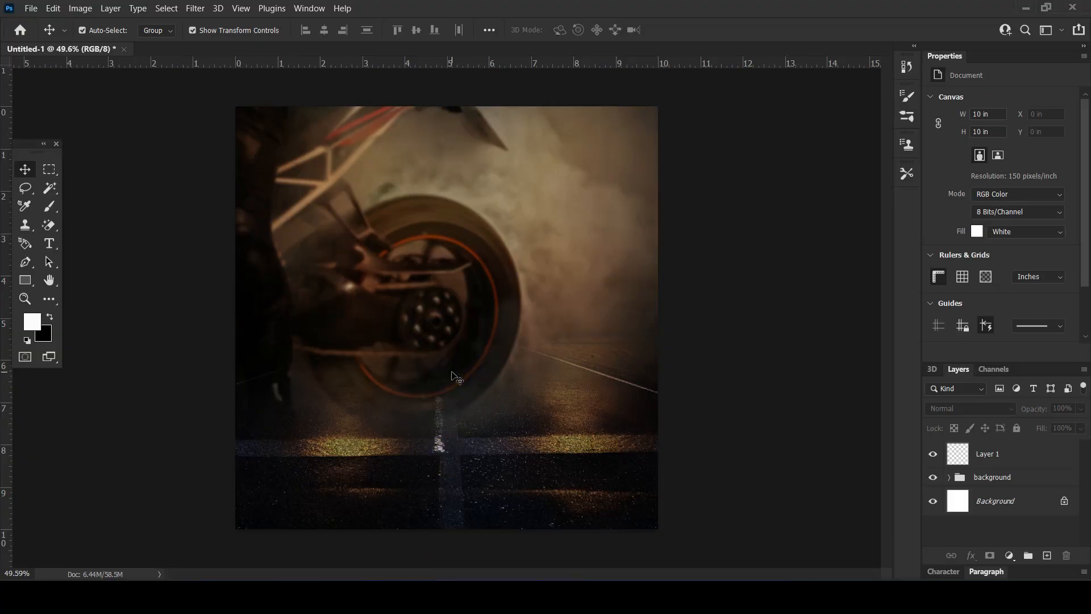
{"action": "left_click_drag", "start_coordinate": [531, 121], "coordinate": [507, 171]}
{"action": "left_click_drag", "start_coordinate": [477, 322], "coordinate": [477, 339]}
{"action": "left_click_drag", "start_coordinate": [506, 188], "coordinate": [501, 201]}
{"action": "left_click_drag", "start_coordinate": [465, 399], "coordinate": [458, 437]}
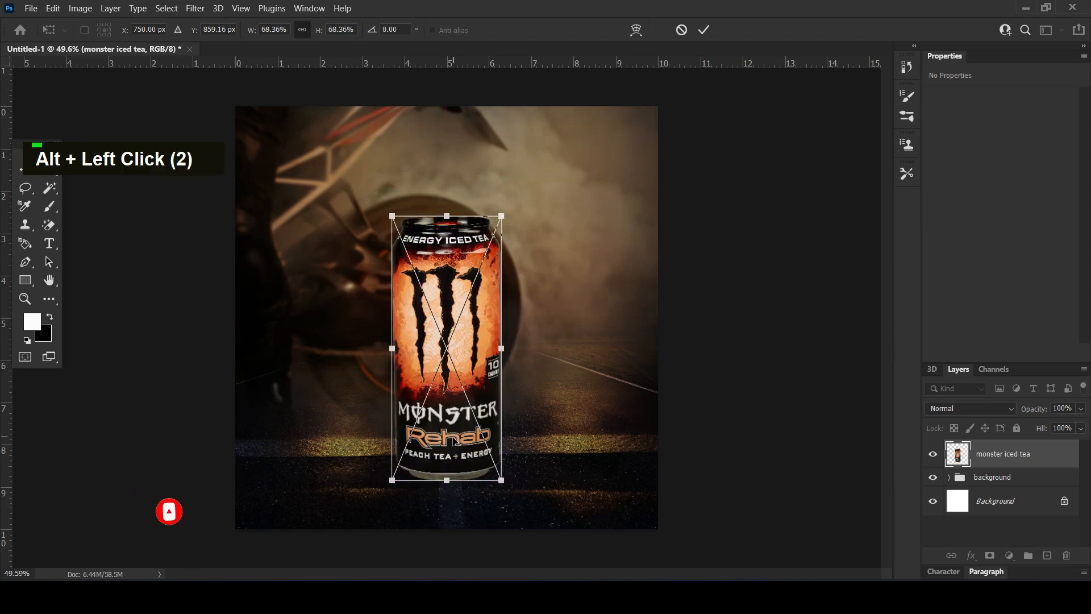
Warp the can's lower-left side slightly outward to even out its shape and apply the transform.
{"action": "scroll", "coordinate": [398, 423], "scroll_direction": "up", "scroll_amount": 8}
{"action": "scroll", "coordinate": [449, 460], "scroll_direction": "down", "scroll_amount": 5}
{"action": "scroll", "coordinate": [477, 448], "scroll_direction": "down", "scroll_amount": 5}
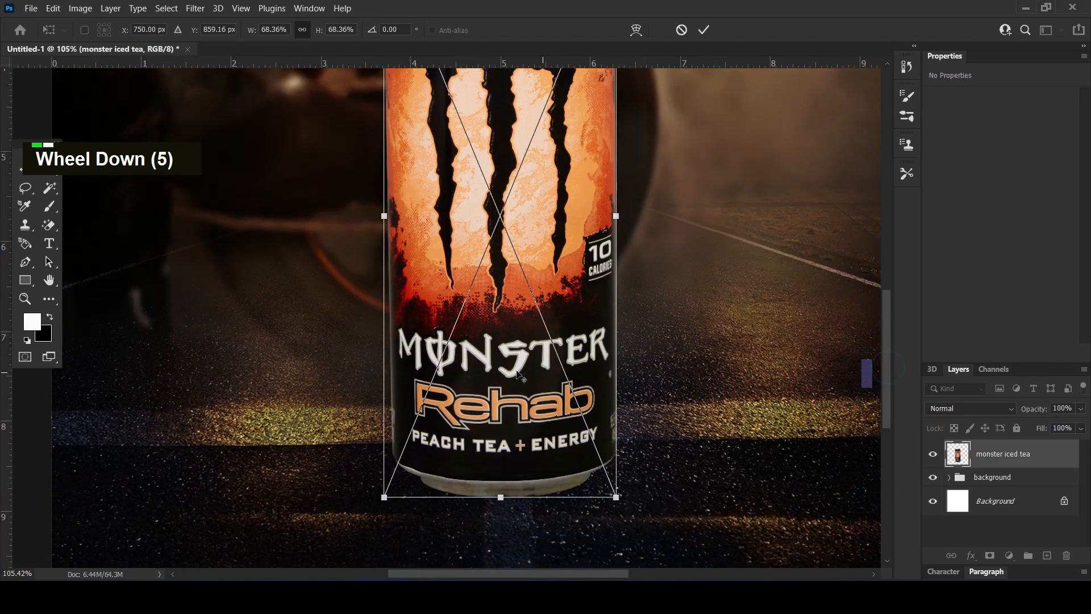
{"action": "scroll", "coordinate": [517, 374], "scroll_direction": "down", "scroll_amount": 1, "text": "alt"}
{"action": "left_click", "coordinate": [636, 30]}
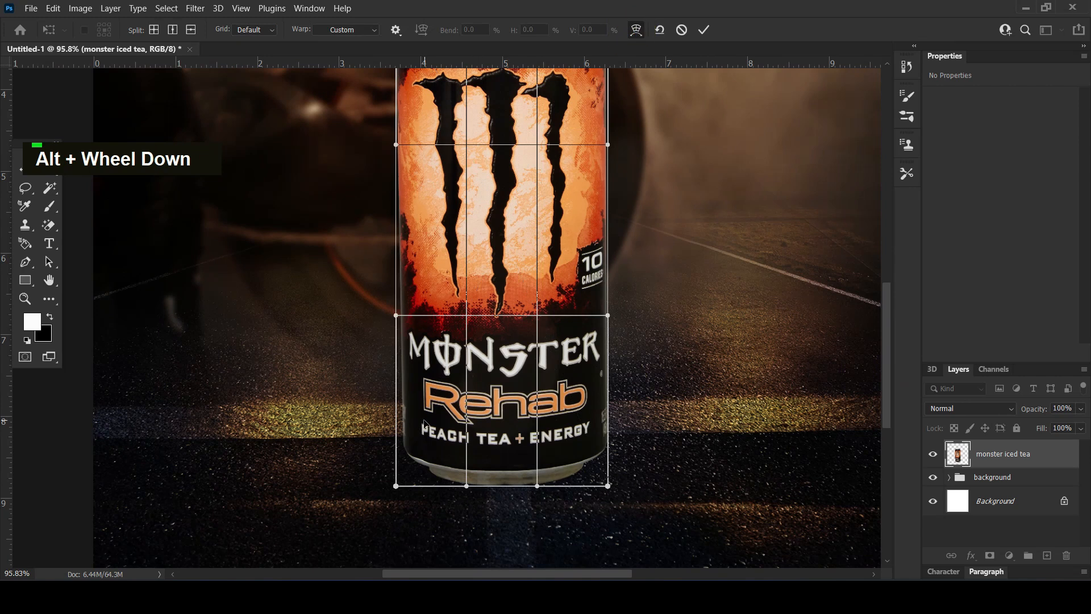
{"action": "left_click_drag", "start_coordinate": [416, 431], "coordinate": [414, 431]}
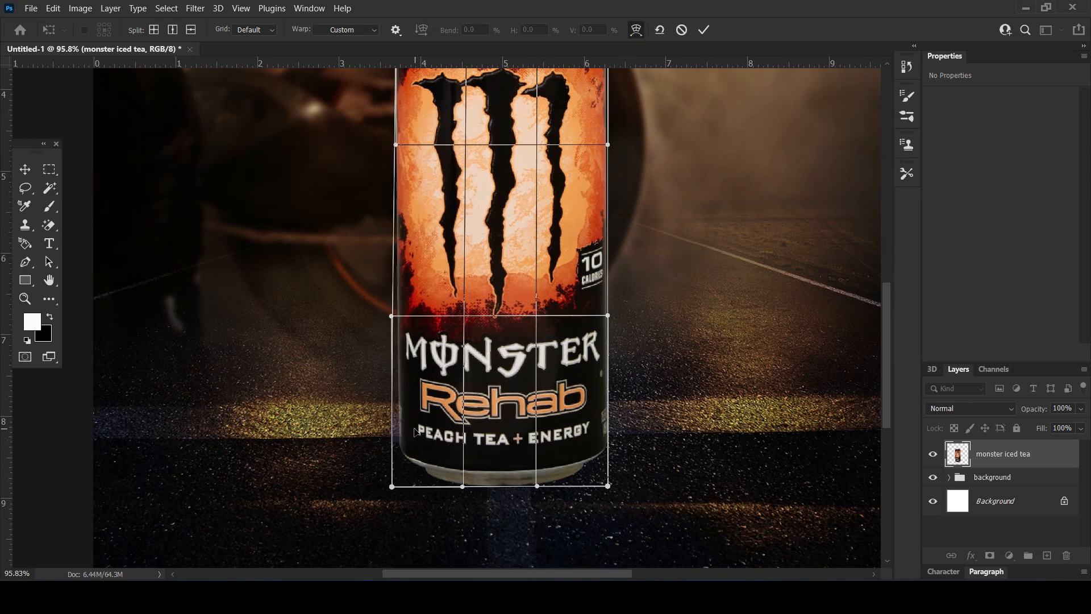
{"action": "scroll", "coordinate": [415, 420], "scroll_direction": "down", "scroll_amount": 4, "text": "alt"}
{"action": "key", "text": "Return"}
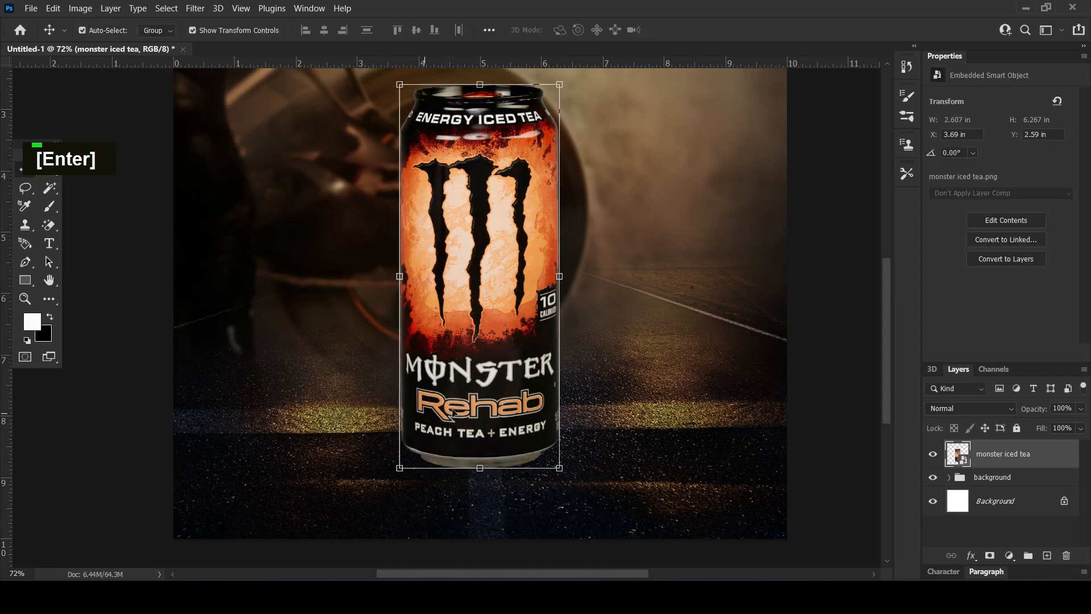
{"action": "scroll", "coordinate": [518, 299], "scroll_direction": "down", "scroll_amount": 3, "text": "alt"}
{"action": "left_click", "coordinate": [757, 399]}
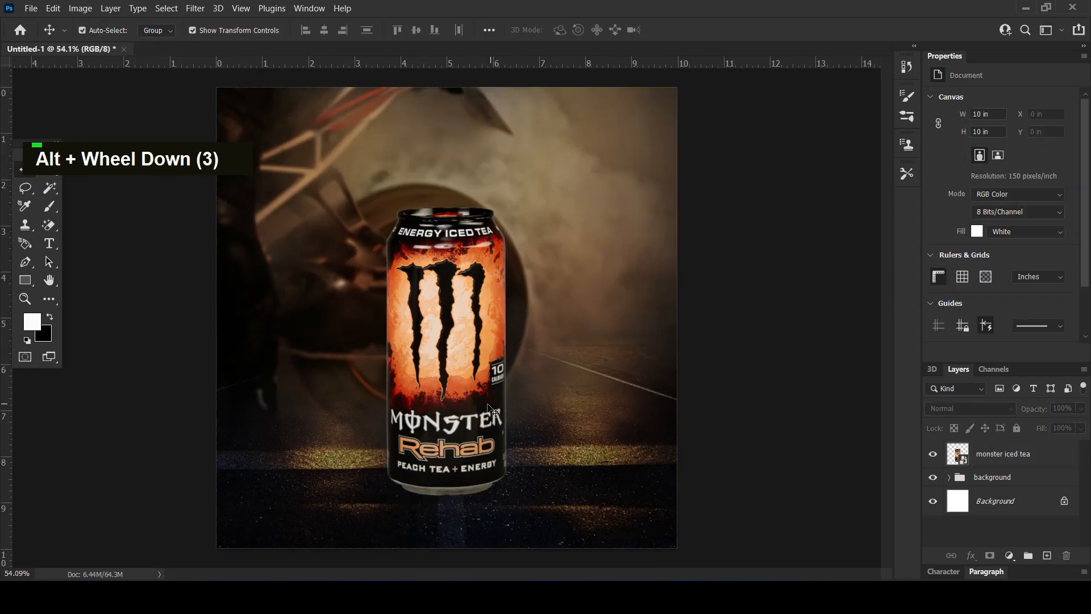
Add a Brightness/Contrast adjustment clipped to the monster iced tea layer and raise the brightness.
{"action": "scroll", "coordinate": [493, 412], "scroll_direction": "down", "scroll_amount": 6}
{"action": "left_click", "coordinate": [494, 411]}
{"action": "left_click", "coordinate": [1008, 560]}
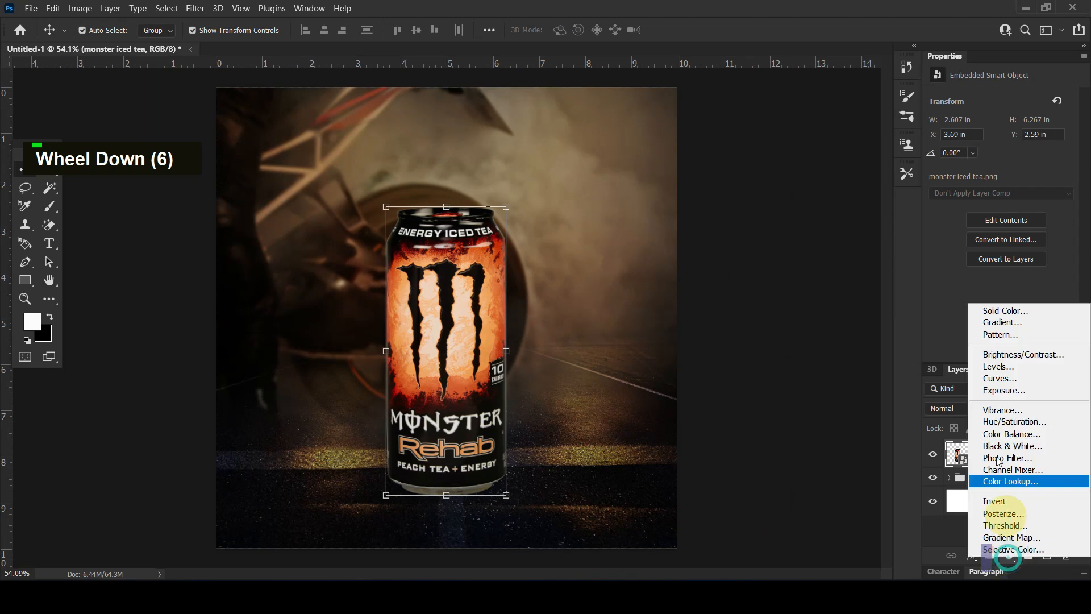
{"action": "left_click", "coordinate": [995, 357]}
{"action": "left_click_drag", "start_coordinate": [1001, 137], "coordinate": [1024, 139]}
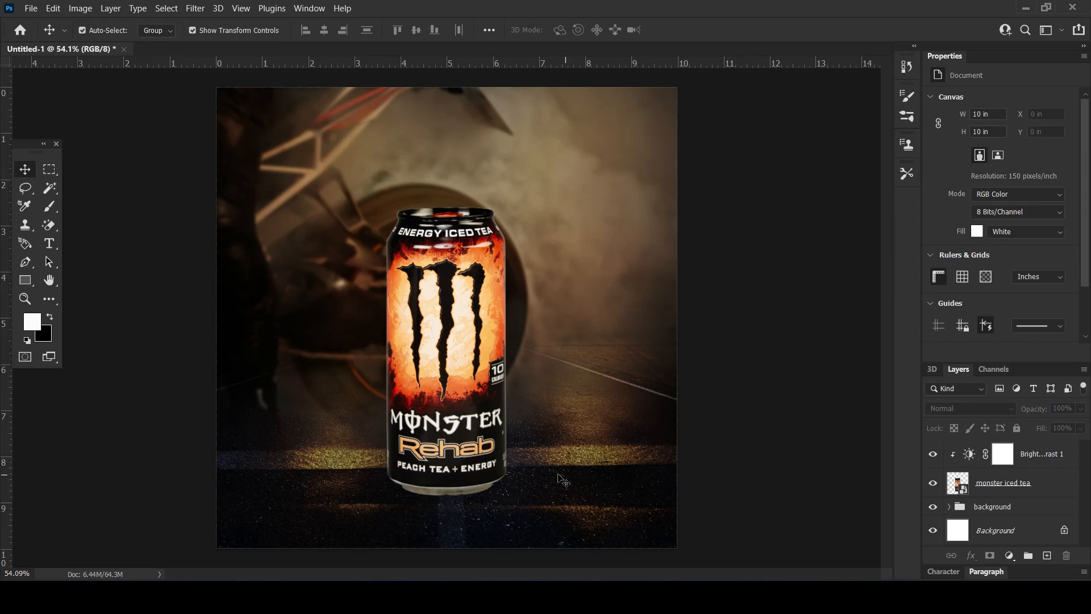
Add a new layer between the background group and the can, and set the brush colour to orange e96610 sampled from the can.
{"action": "key", "text": "alt"}
{"action": "left_click", "coordinate": [943, 508]}
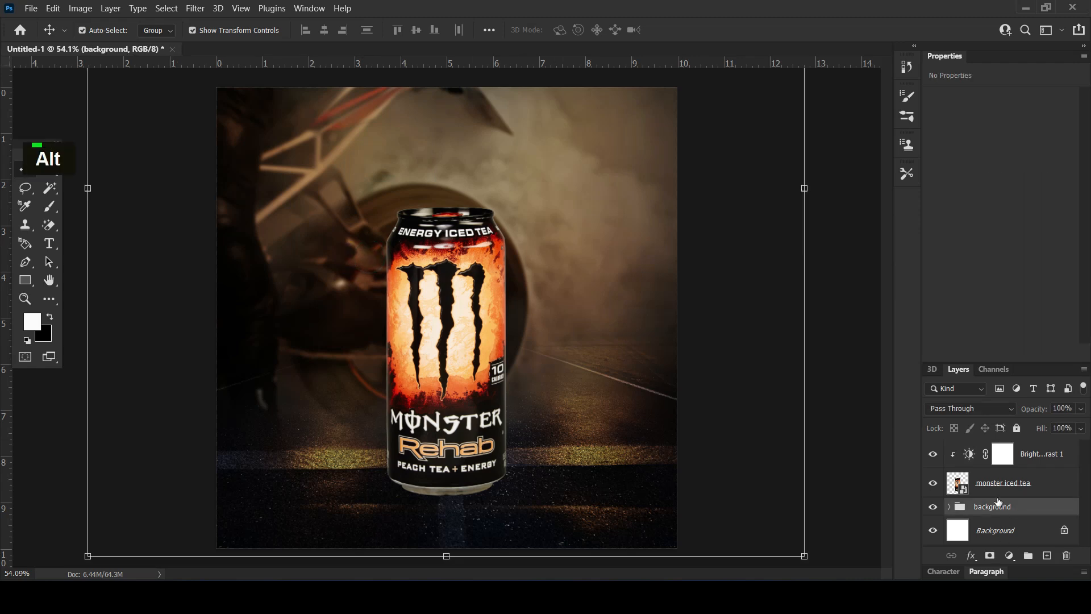
{"action": "scroll", "coordinate": [1016, 493], "scroll_direction": "up", "scroll_amount": 1}
{"action": "left_click", "coordinate": [1044, 556]}
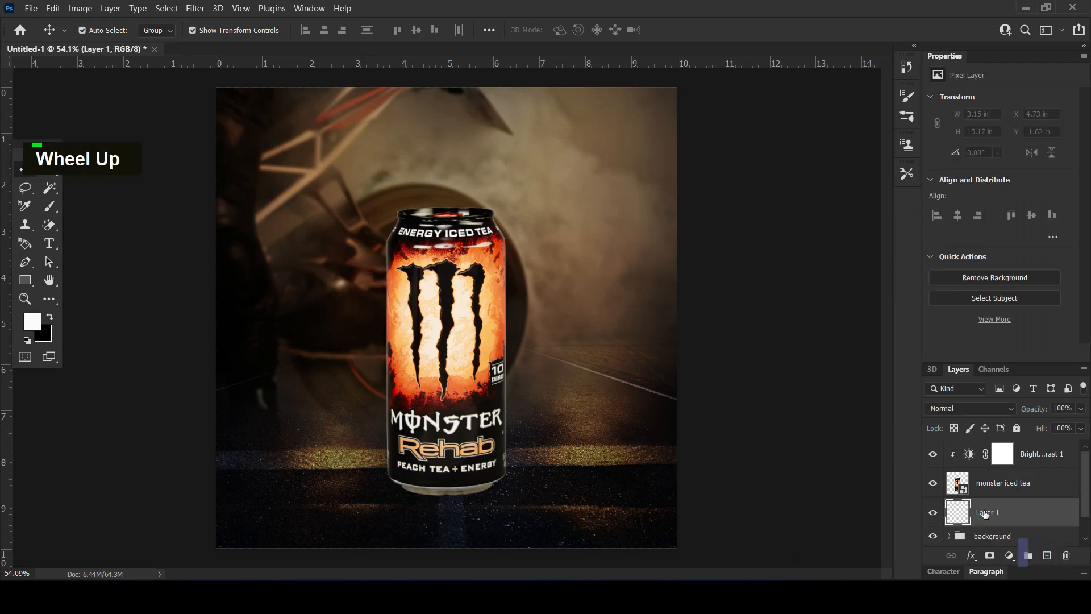
{"action": "left_click", "coordinate": [48, 211]}
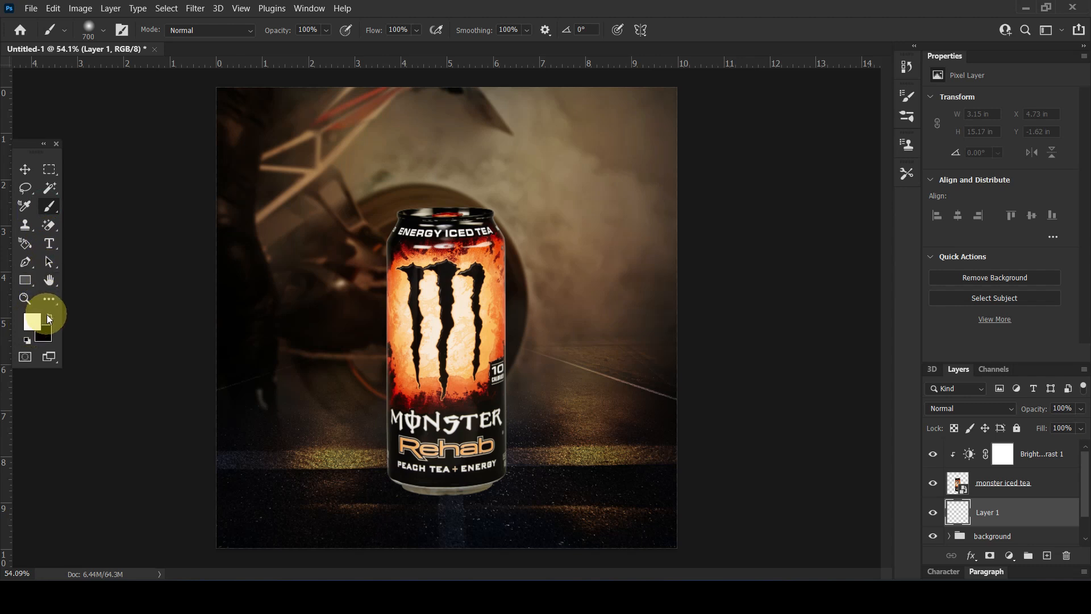
{"action": "left_click", "coordinate": [46, 319]}
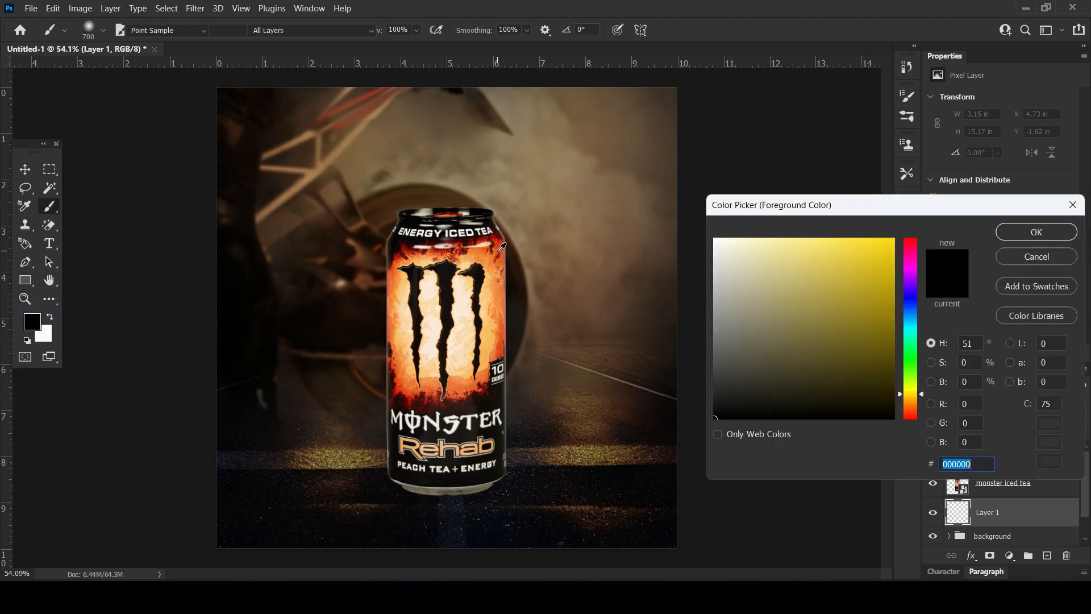
{"action": "left_click", "coordinate": [500, 259]}
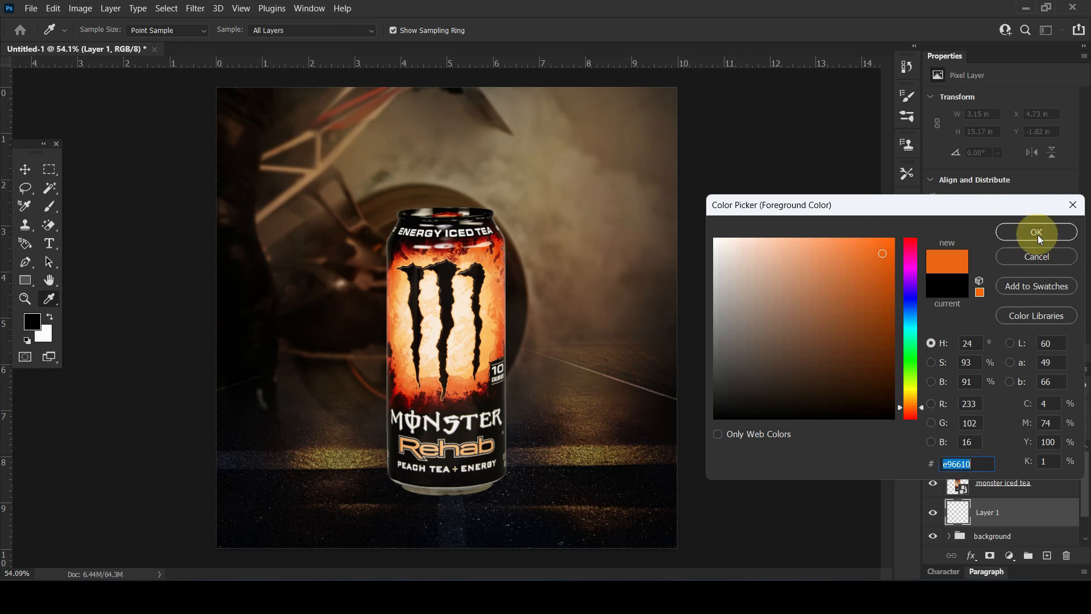
{"action": "key", "text": "Return"}
{"action": "key", "text": "b"}
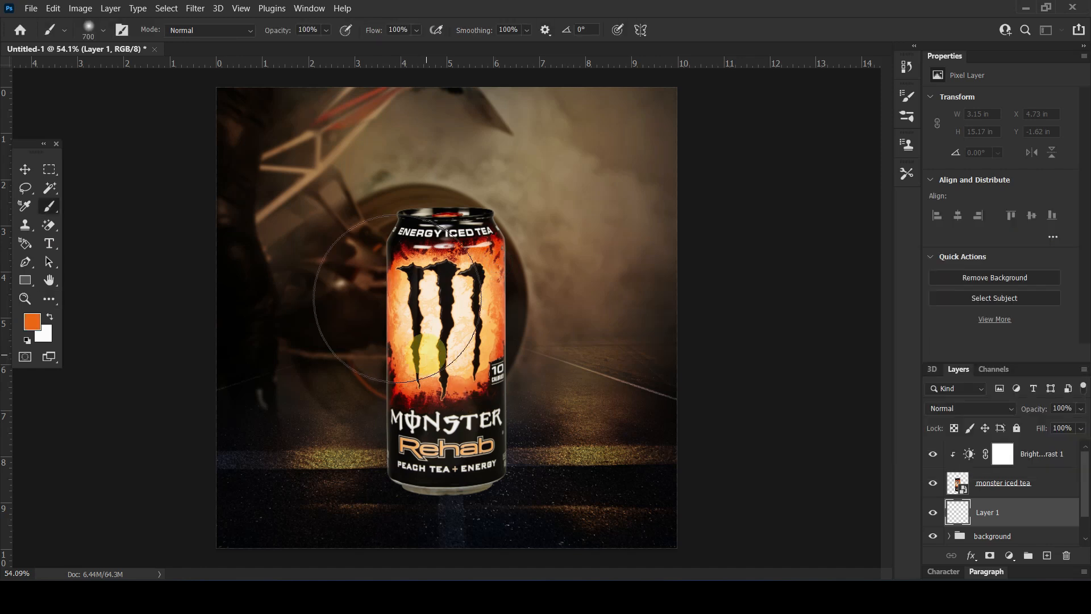
Enlarge the soft brush to 1000 px and paint an orange glow behind the can on Layer 1.
{"action": "key", "text": "bracketright"}
{"action": "key", "text": "bracketright"}
{"action": "key", "text": "bracketright"}
{"action": "left_click_drag", "start_coordinate": [442, 262], "coordinate": [445, 342]}
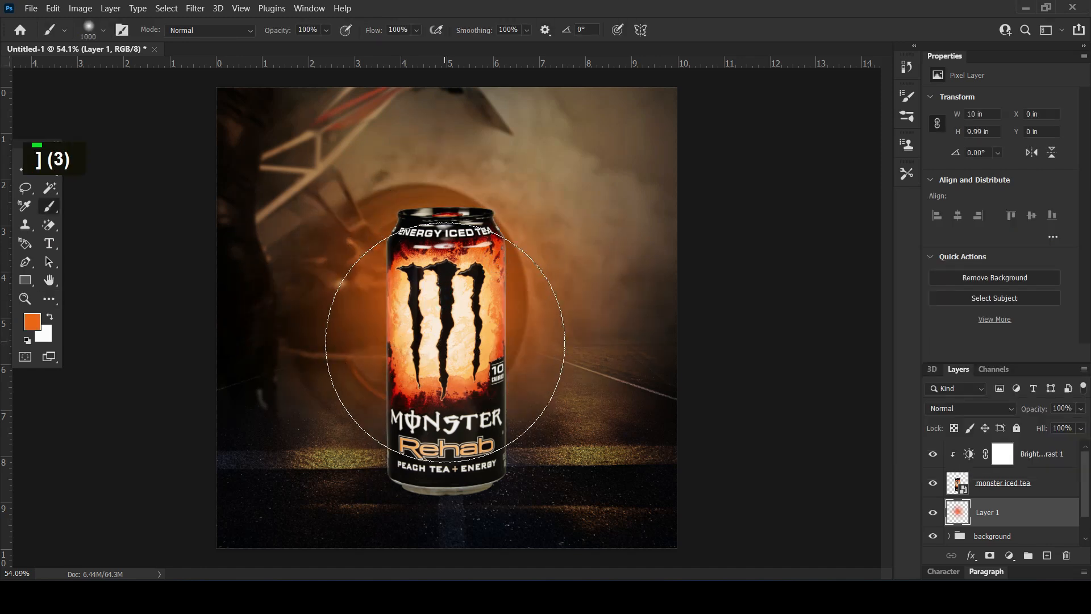
Set the orange glow layer's blend mode to Screen and reduce its opacity.
{"action": "left_click", "coordinate": [960, 408]}
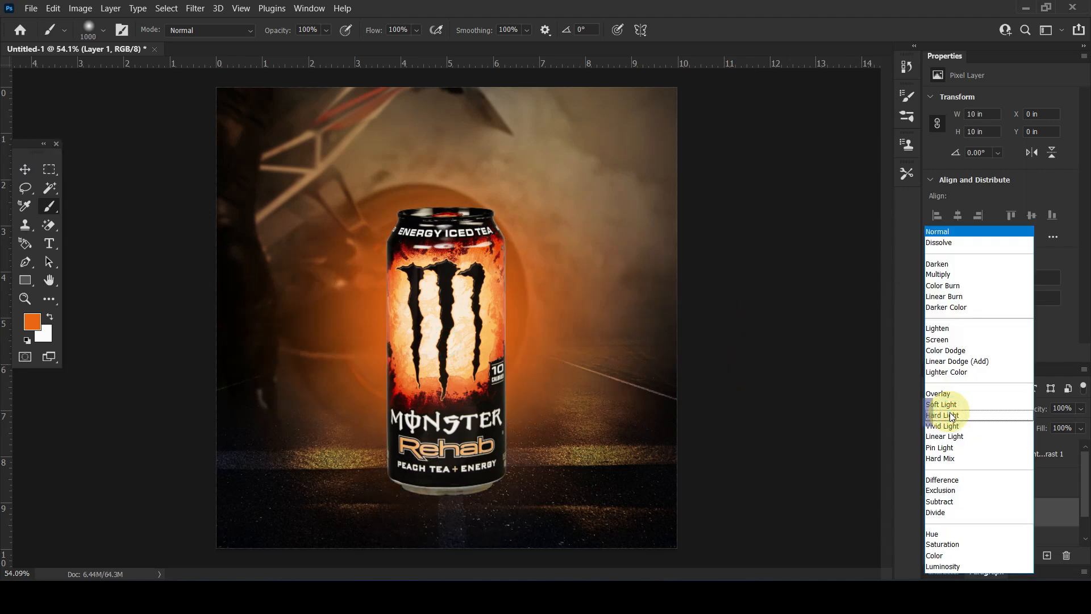
{"action": "left_click", "coordinate": [947, 343]}
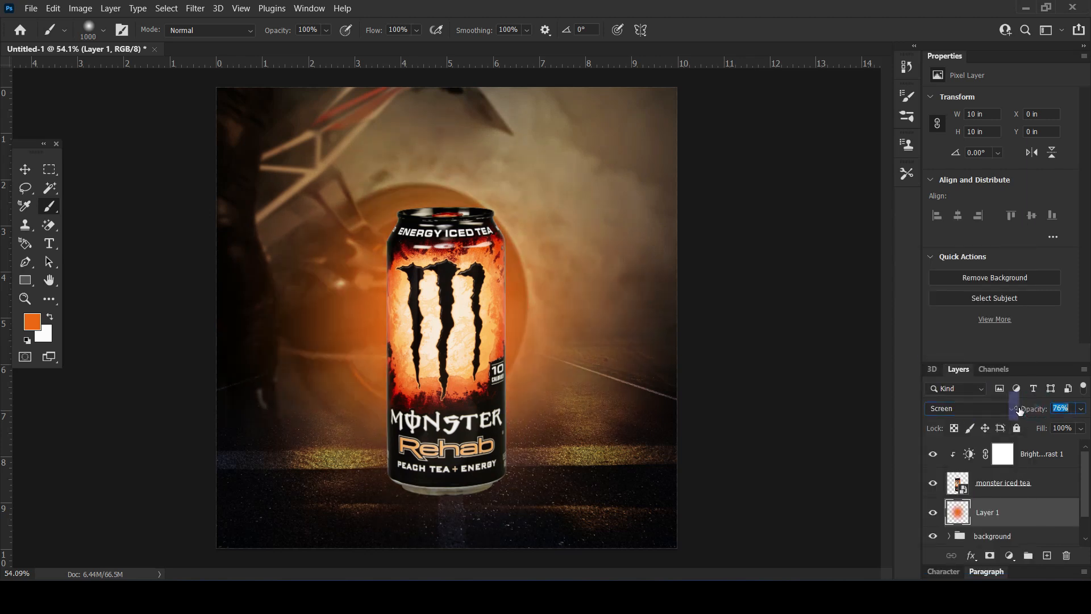
{"action": "left_click_drag", "start_coordinate": [1020, 411], "coordinate": [1017, 410]}
Add a new layer above the orange glow and paint a white glow behind the can with a 600 px soft brush.
{"action": "left_click", "coordinate": [1045, 556]}
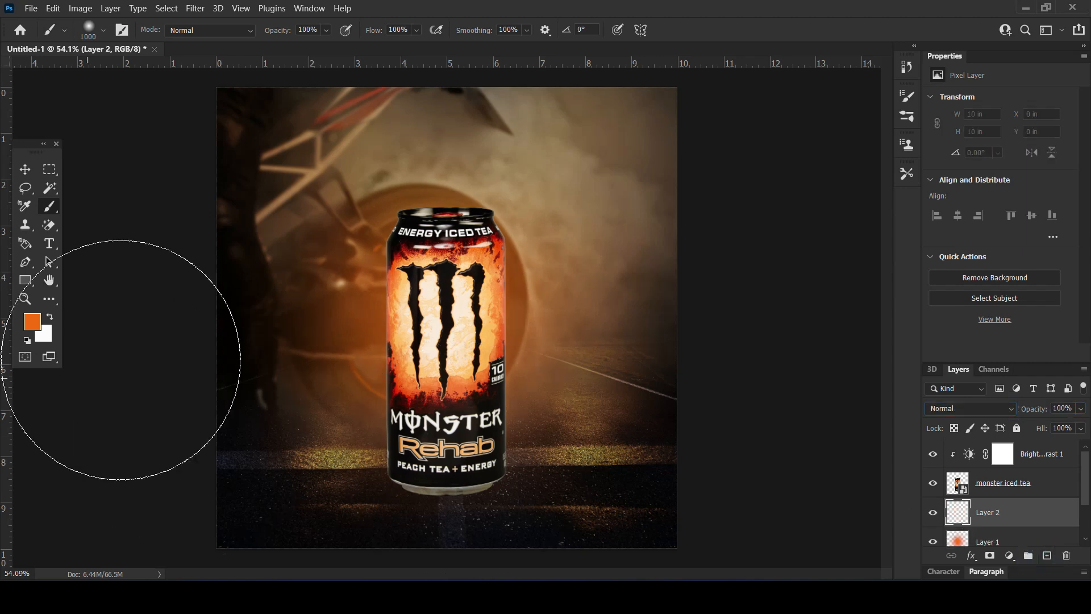
{"action": "left_click", "coordinate": [50, 316]}
{"action": "key", "text": "bracketleft"}
{"action": "key", "text": "bracketleft"}
{"action": "key", "text": "bracketleft"}
{"action": "key", "text": "bracketleft"}
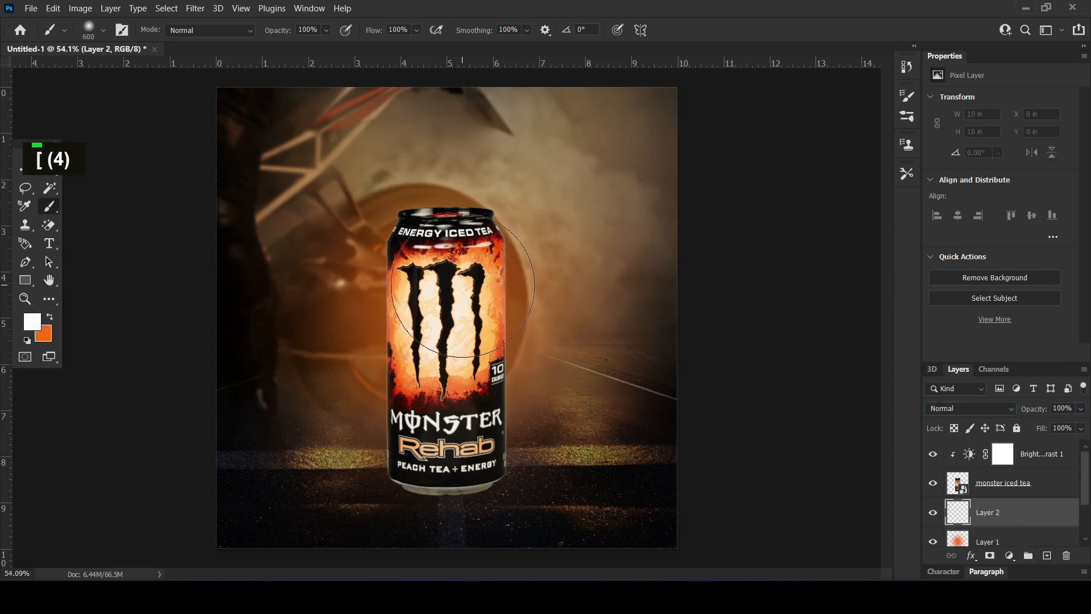
{"action": "left_click", "coordinate": [461, 279]}
{"action": "left_click", "coordinate": [461, 382]}
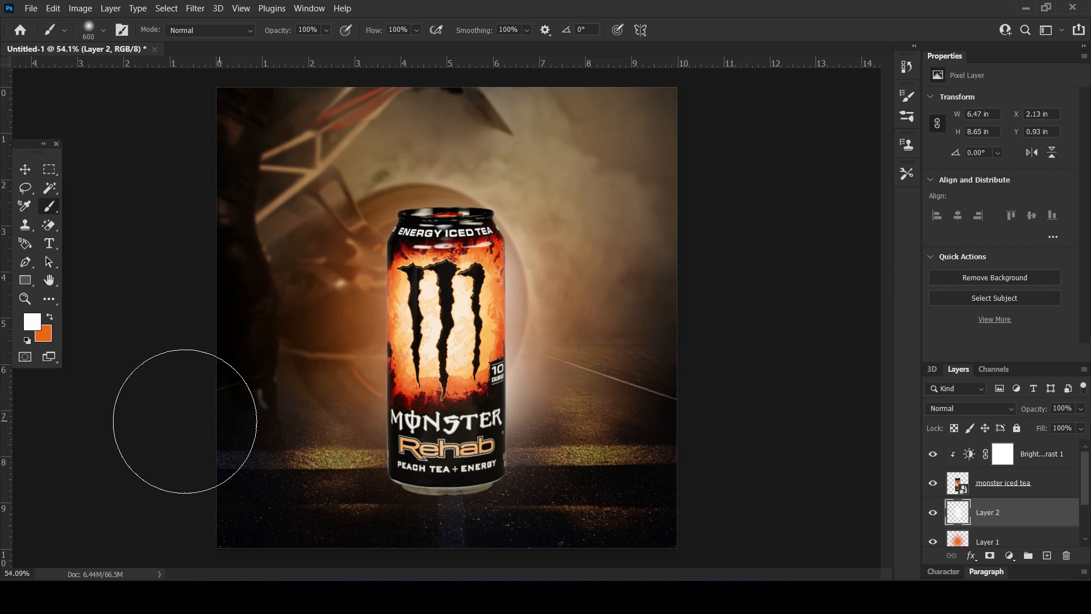
Set the white glow layer's blend mode to Screen and deselect the layer.
{"action": "left_click", "coordinate": [964, 409]}
{"action": "left_click", "coordinate": [960, 340]}
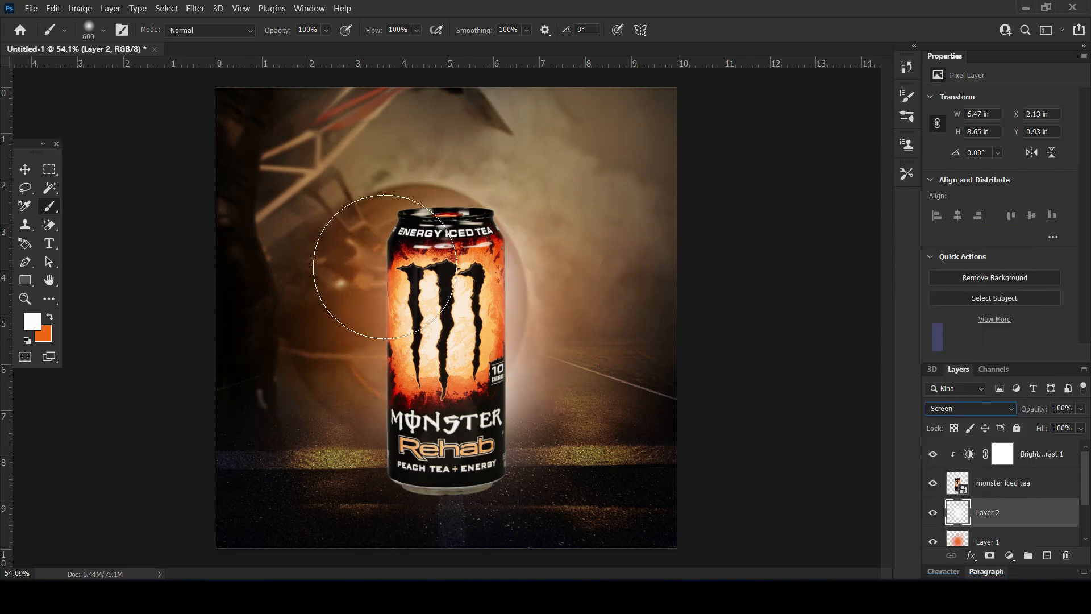
{"action": "left_click", "coordinate": [24, 171]}
{"action": "left_click", "coordinate": [723, 320]}
{"action": "scroll", "coordinate": [721, 318], "scroll_direction": "down", "scroll_amount": 2, "text": "alt"}
{"action": "scroll", "coordinate": [718, 318], "scroll_direction": "up", "scroll_amount": 1, "text": "alt"}
{"action": "scroll", "coordinate": [718, 321], "scroll_direction": "down", "scroll_amount": 2}
{"action": "scroll", "coordinate": [702, 386], "scroll_direction": "up", "scroll_amount": 1, "text": "alt"}
Add a new layer directly above the background group and set the brush colour to near-black 040404.
{"action": "scroll", "coordinate": [847, 487], "scroll_direction": "down", "scroll_amount": 3}
{"action": "scroll", "coordinate": [1007, 521], "scroll_direction": "down", "scroll_amount": 4}
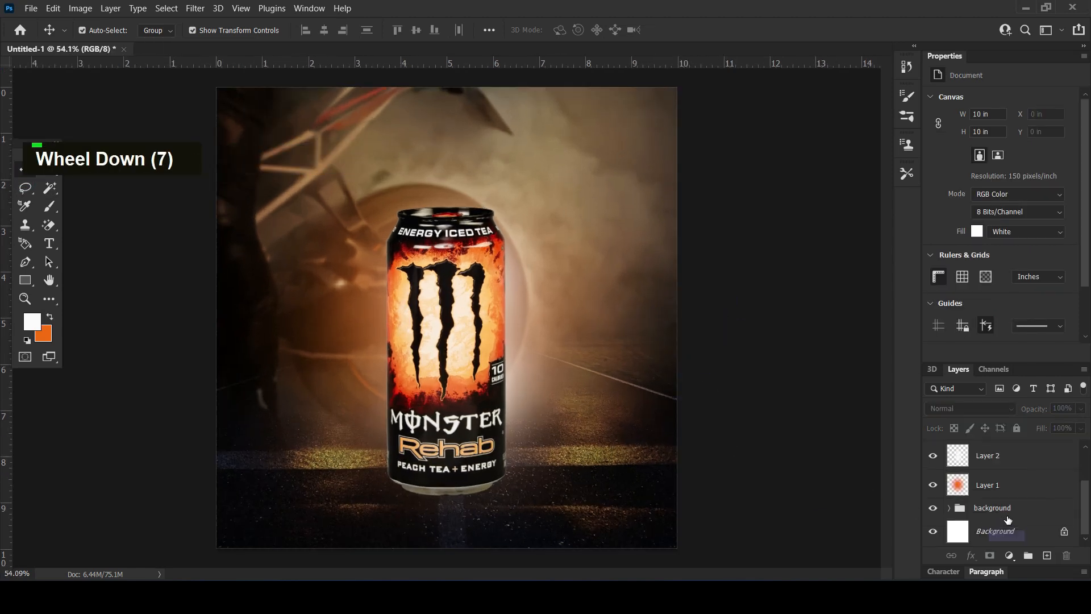
{"action": "left_click", "coordinate": [1003, 508]}
{"action": "left_click", "coordinate": [1047, 555]}
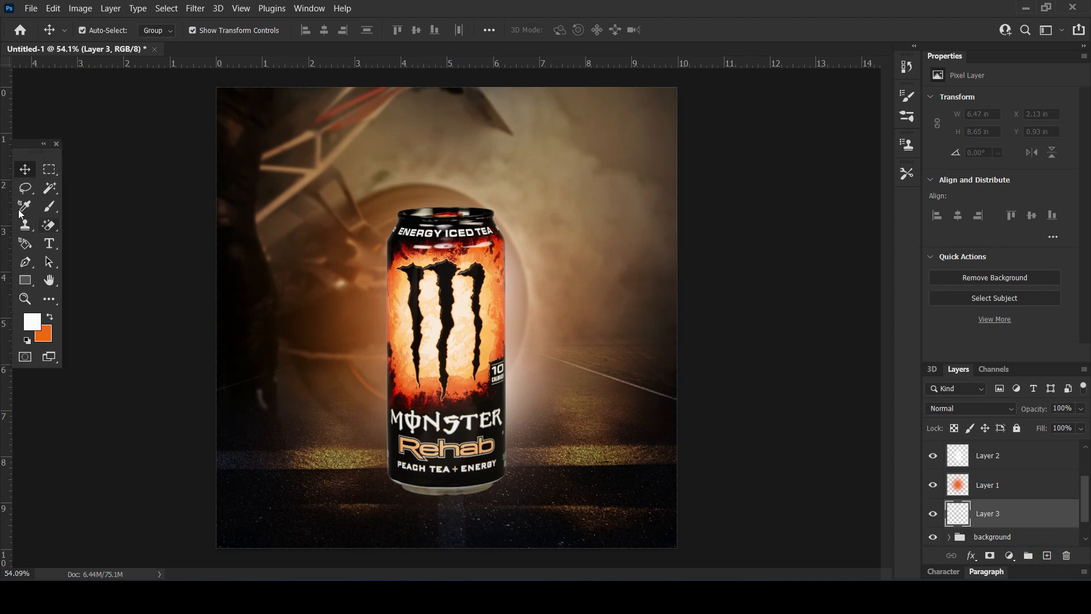
{"action": "left_click", "coordinate": [48, 207]}
{"action": "left_click", "coordinate": [49, 317]}
{"action": "double_click", "coordinate": [31, 322]}
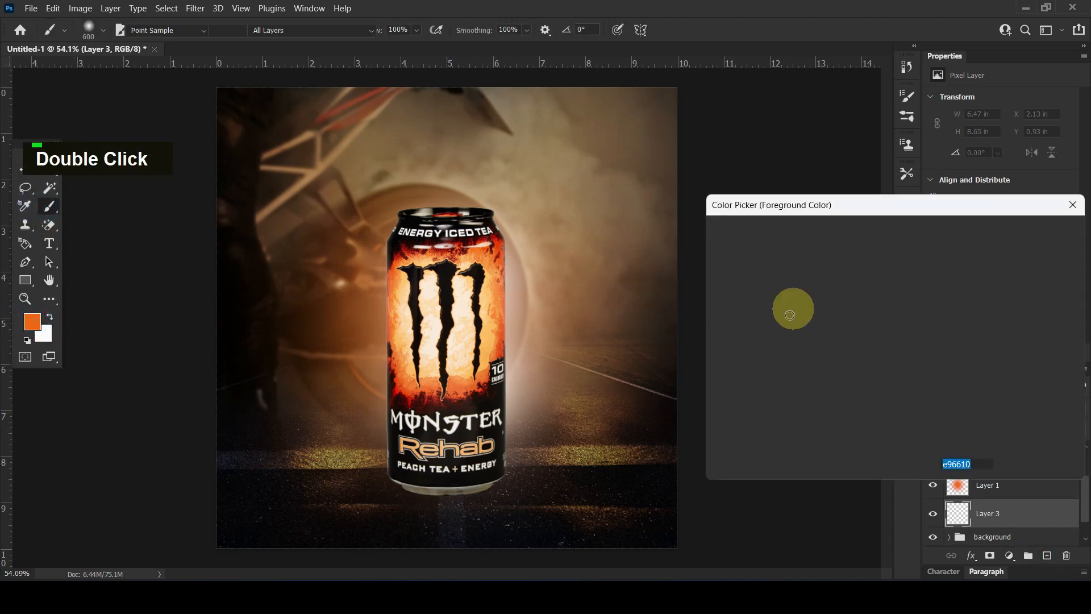
{"action": "left_click", "coordinate": [767, 348]}
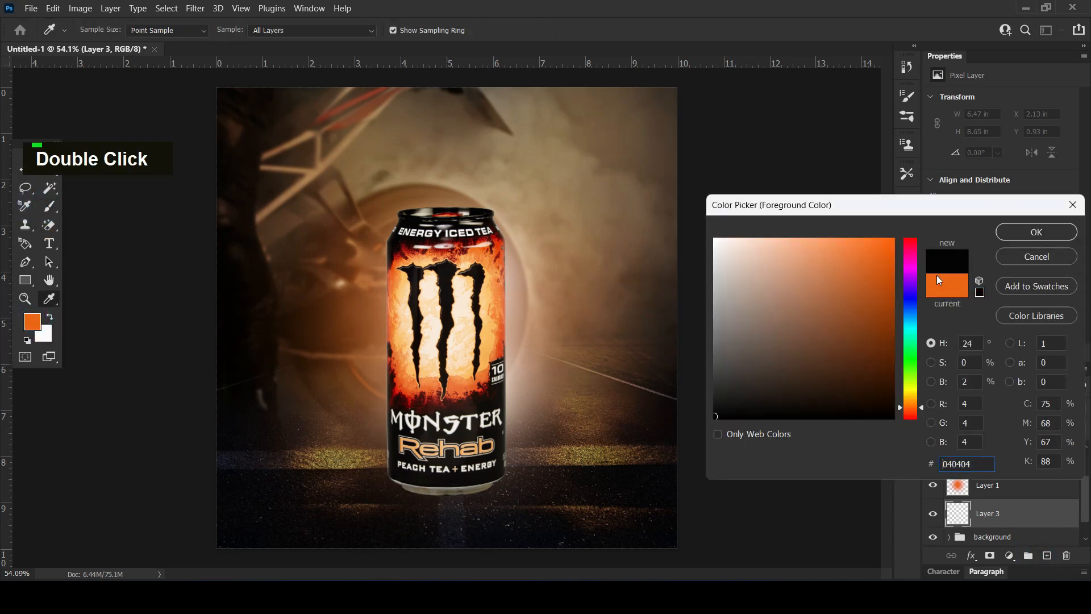
{"action": "left_click", "coordinate": [1024, 231]}
Paint a wide, dark shadow under the can's base on the new layer with a flattened soft brush at 600 px.
{"action": "scroll", "coordinate": [453, 486], "scroll_direction": "up", "scroll_amount": 3}
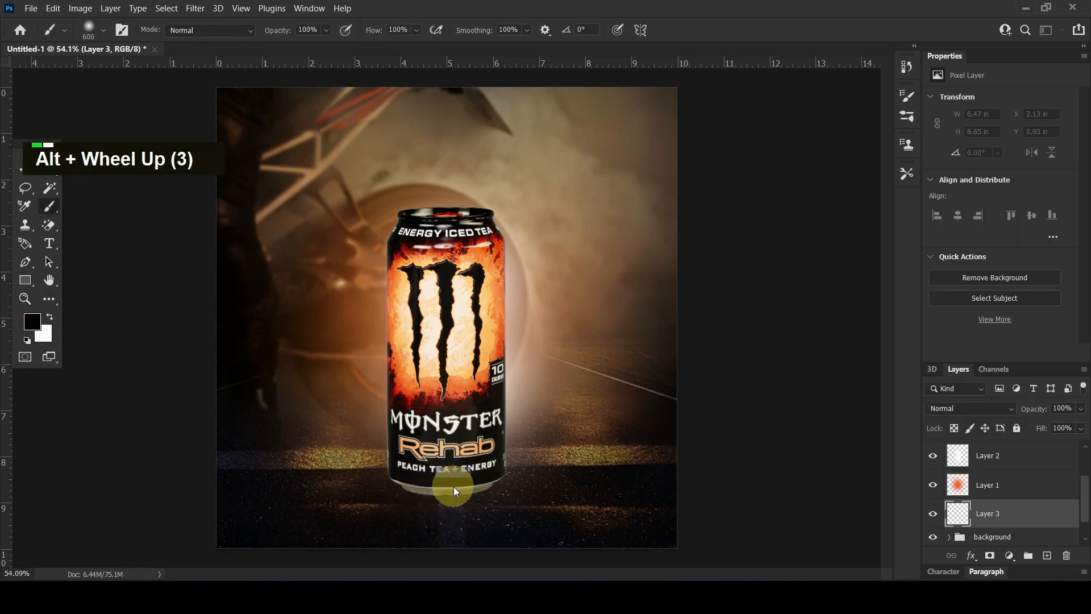
{"action": "scroll", "coordinate": [459, 491], "scroll_direction": "up", "scroll_amount": 3}
{"action": "left_click", "coordinate": [89, 30]}
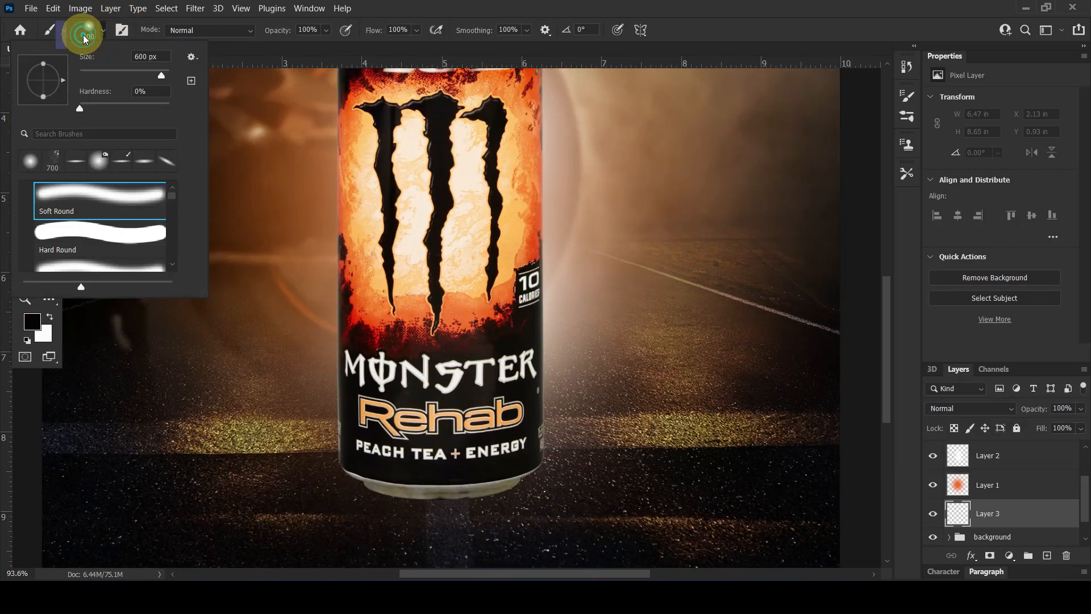
{"action": "left_click", "coordinate": [68, 166]}
{"action": "left_click", "coordinate": [517, 9]}
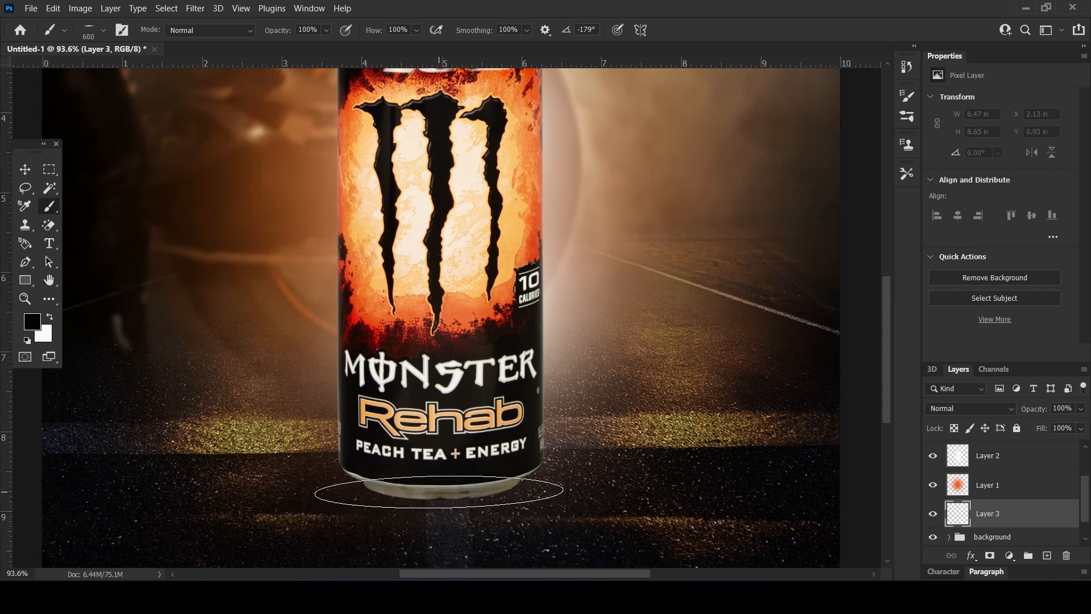
{"action": "left_click", "coordinate": [441, 486]}
{"action": "left_click", "coordinate": [441, 487]}
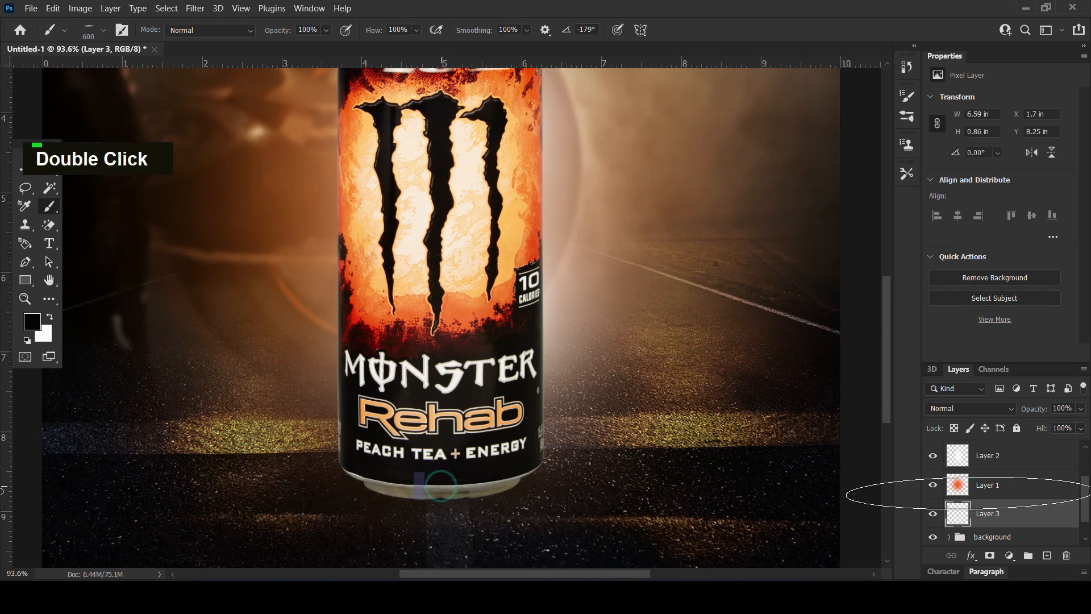
{"action": "scroll", "coordinate": [659, 441], "scroll_direction": "down", "scroll_amount": 2}
{"action": "scroll", "coordinate": [667, 443], "scroll_direction": "down", "scroll_amount": 3}
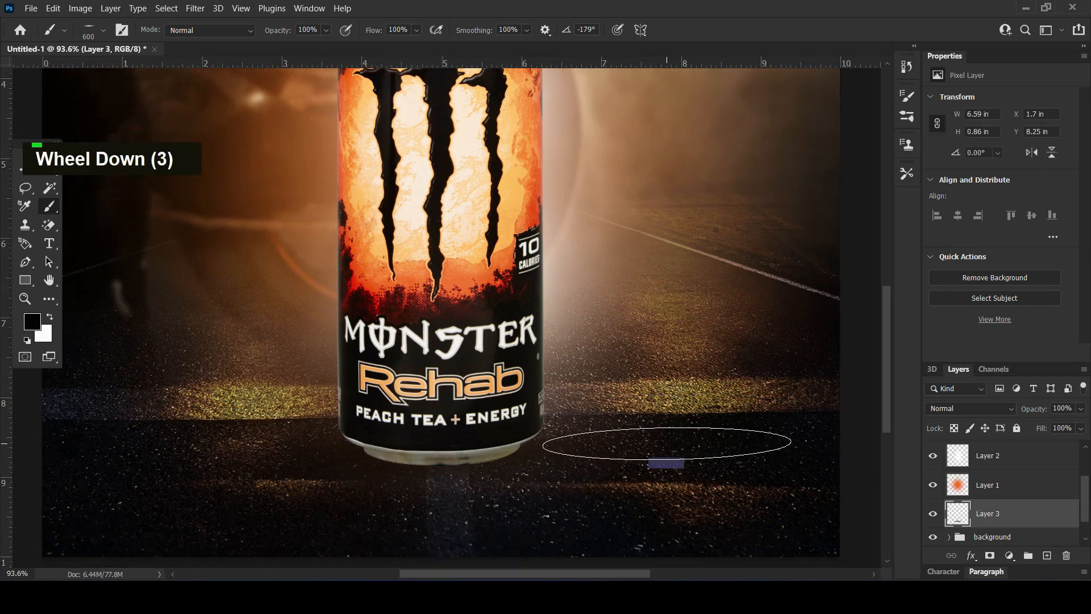
Hide the background group, deepen the shadow under the can with another dab and reduce the shadow layer's opacity.
{"action": "scroll", "coordinate": [966, 500], "scroll_direction": "down", "scroll_amount": 2}
{"action": "left_click", "coordinate": [940, 508]}
{"action": "left_click", "coordinate": [438, 435]}
{"action": "scroll", "coordinate": [519, 317], "scroll_direction": "down", "scroll_amount": 5, "text": "alt"}
{"action": "scroll", "coordinate": [519, 315], "scroll_direction": "up", "scroll_amount": 2, "text": "alt"}
{"action": "scroll", "coordinate": [534, 341], "scroll_direction": "down", "scroll_amount": 9}
{"action": "left_click_drag", "start_coordinate": [1033, 409], "coordinate": [1007, 409]}
Add a layer above the wide shadow and paint a darker contact shadow at the can's base with the flattened brush at 300 px.
{"action": "left_click", "coordinate": [1047, 556]}
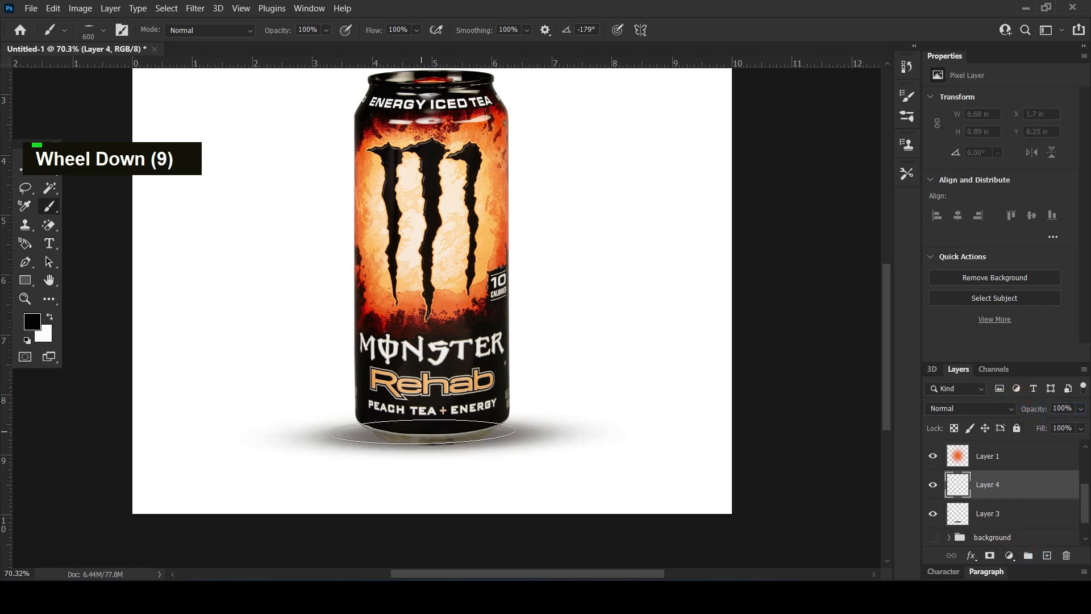
{"action": "key", "text": "bracketleft"}
{"action": "left_click", "coordinate": [425, 441]}
{"action": "left_click", "coordinate": [446, 441]}
{"action": "left_click", "coordinate": [404, 436]}
{"action": "left_click", "coordinate": [449, 434]}
{"action": "left_click", "coordinate": [442, 443]}
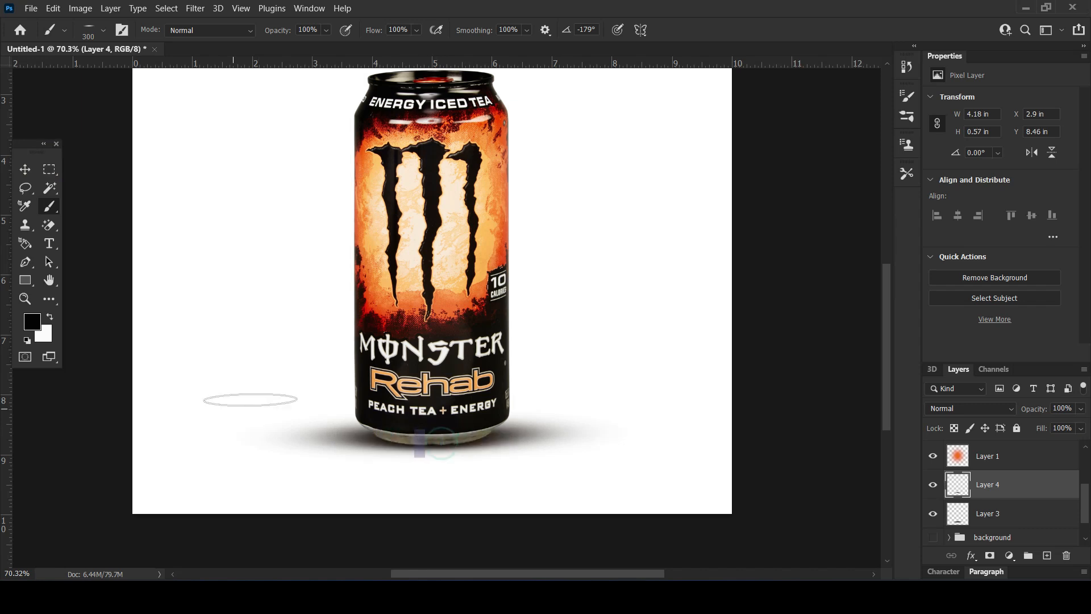
Show the background group again and deselect the shadow layer.
{"action": "scroll", "coordinate": [994, 528], "scroll_direction": "down", "scroll_amount": 1}
{"action": "left_click", "coordinate": [933, 508]}
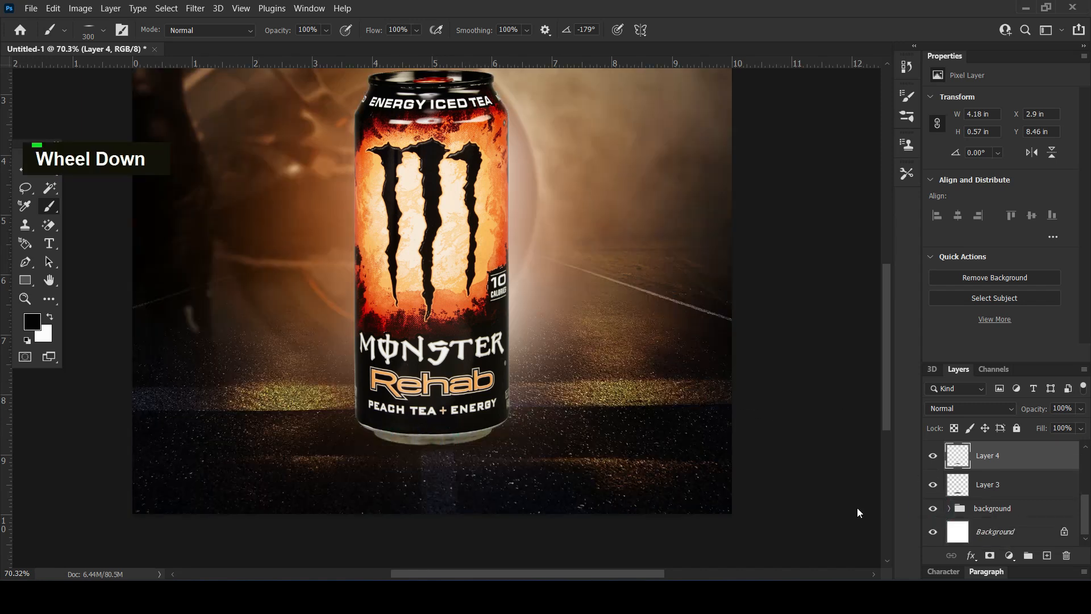
{"action": "left_click", "coordinate": [25, 171]}
{"action": "left_click", "coordinate": [796, 372]}
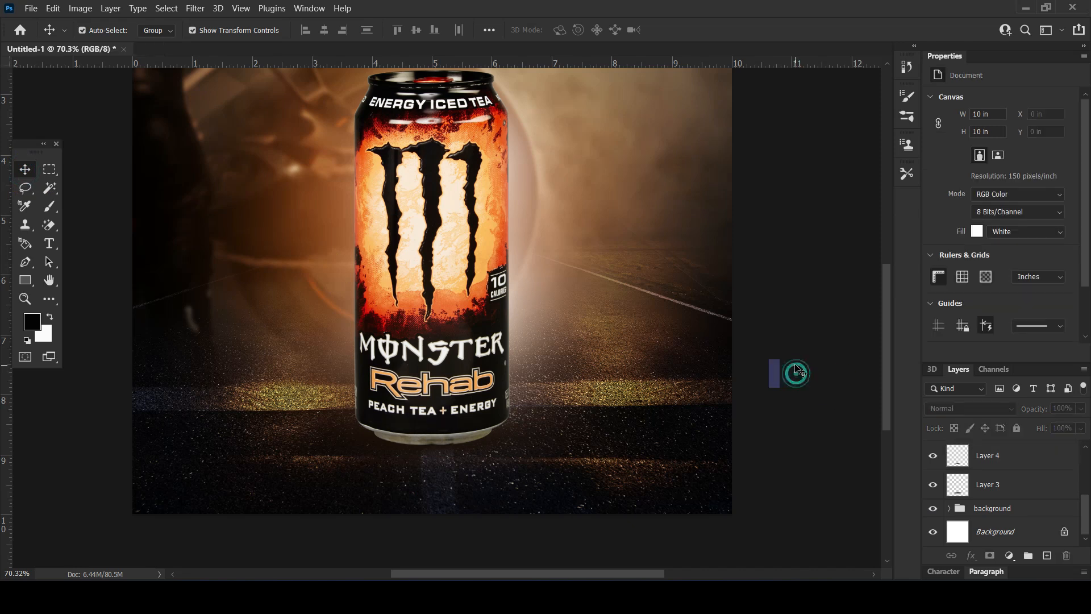
Add a Solid Color fill layer in orange db8515, clipped to the monster iced tea layer.
{"action": "scroll", "coordinate": [682, 366], "scroll_direction": "down", "scroll_amount": 4}
{"action": "scroll", "coordinate": [473, 375], "scroll_direction": "up", "scroll_amount": 1}
{"action": "scroll", "coordinate": [1011, 483], "scroll_direction": "up", "scroll_amount": 3}
{"action": "left_click", "coordinate": [1031, 483]}
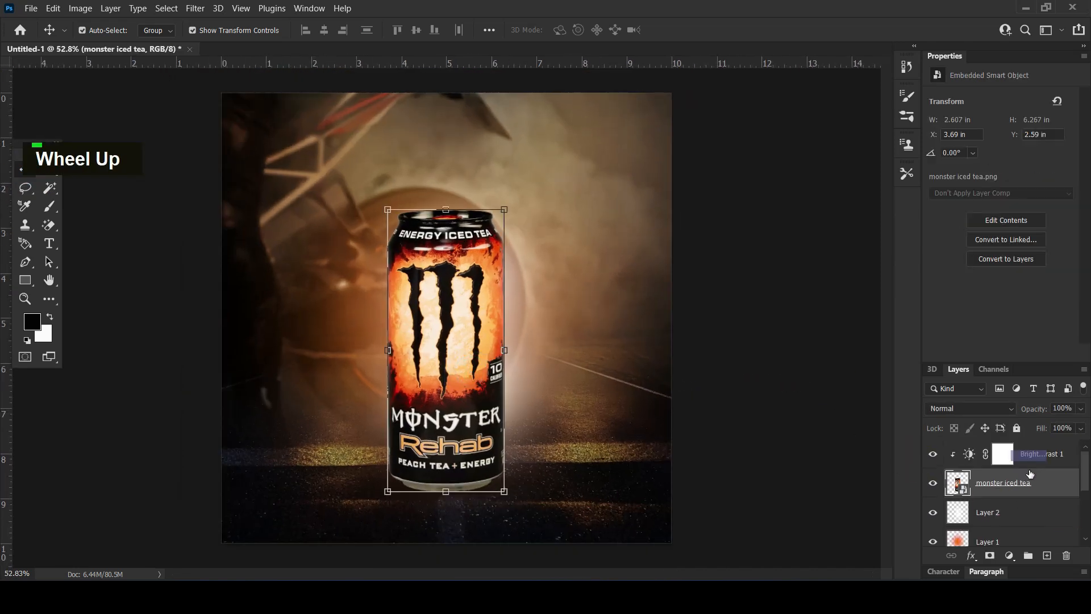
{"action": "left_click", "coordinate": [1010, 557]}
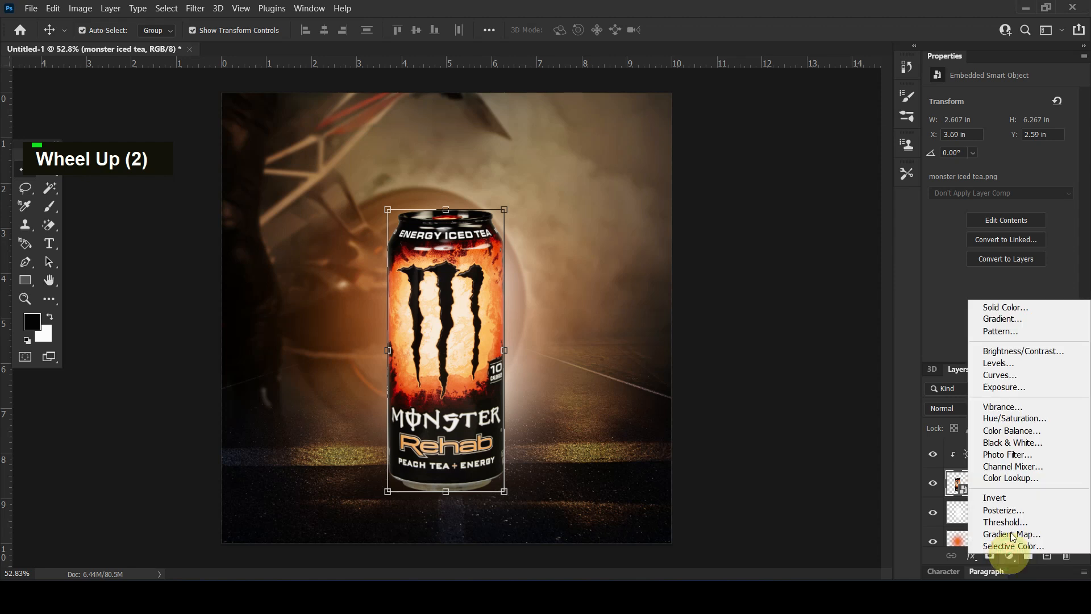
{"action": "left_click", "coordinate": [1004, 307]}
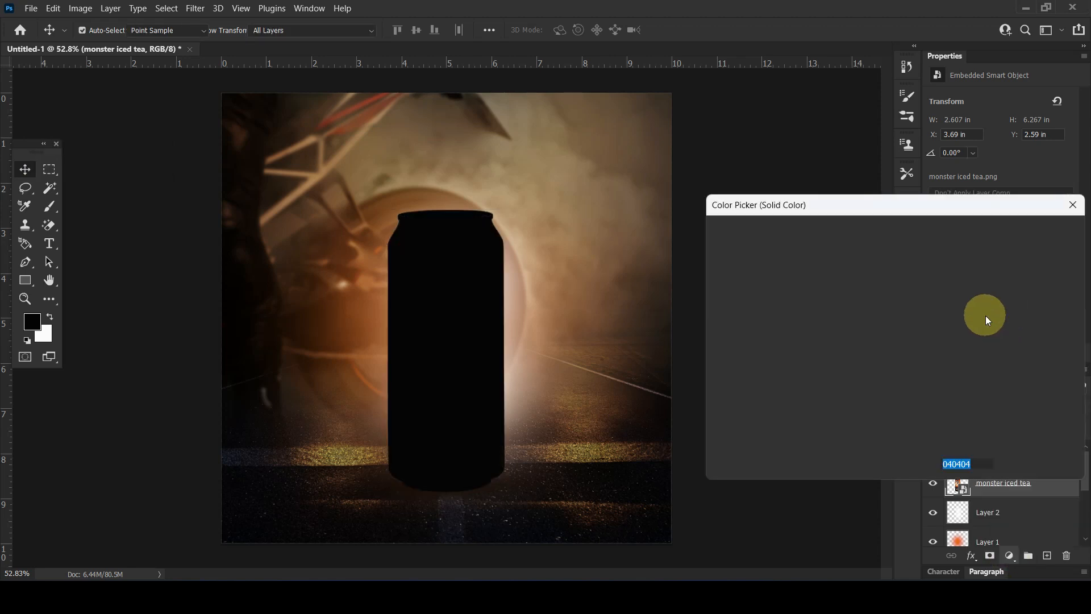
{"action": "left_click", "coordinate": [909, 396]}
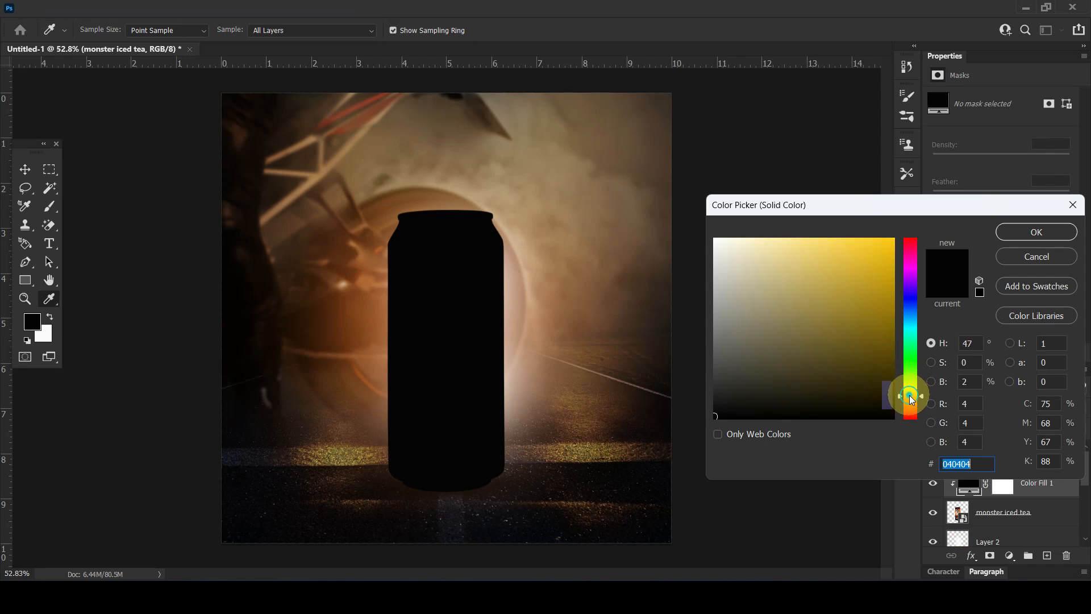
{"action": "left_click", "coordinate": [909, 402]}
{"action": "left_click", "coordinate": [861, 249]}
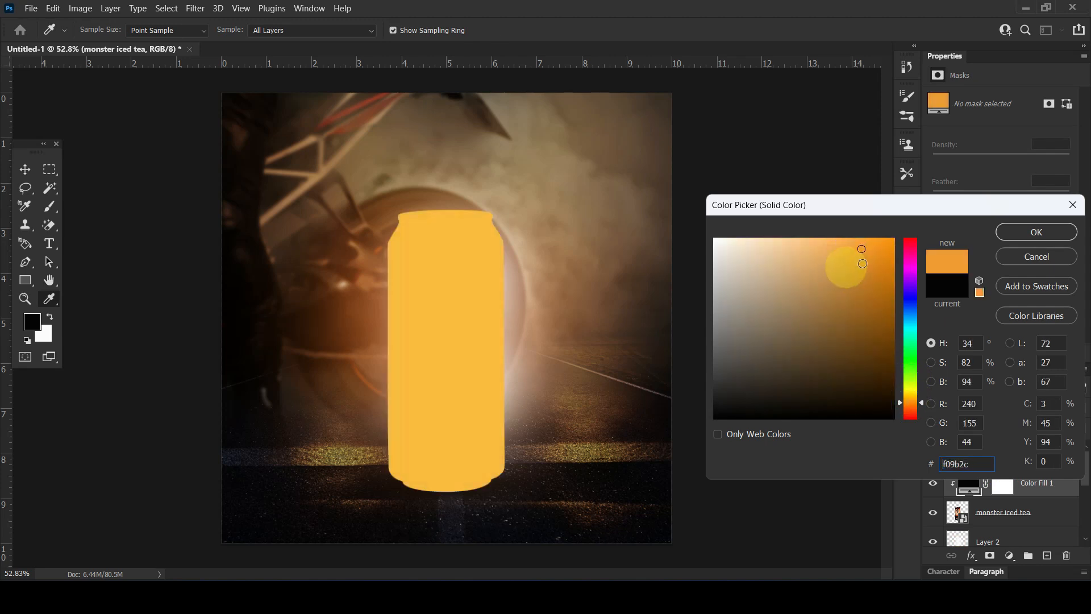
{"action": "left_click_drag", "start_coordinate": [862, 264], "coordinate": [876, 263]}
{"action": "left_click", "coordinate": [1015, 235]}
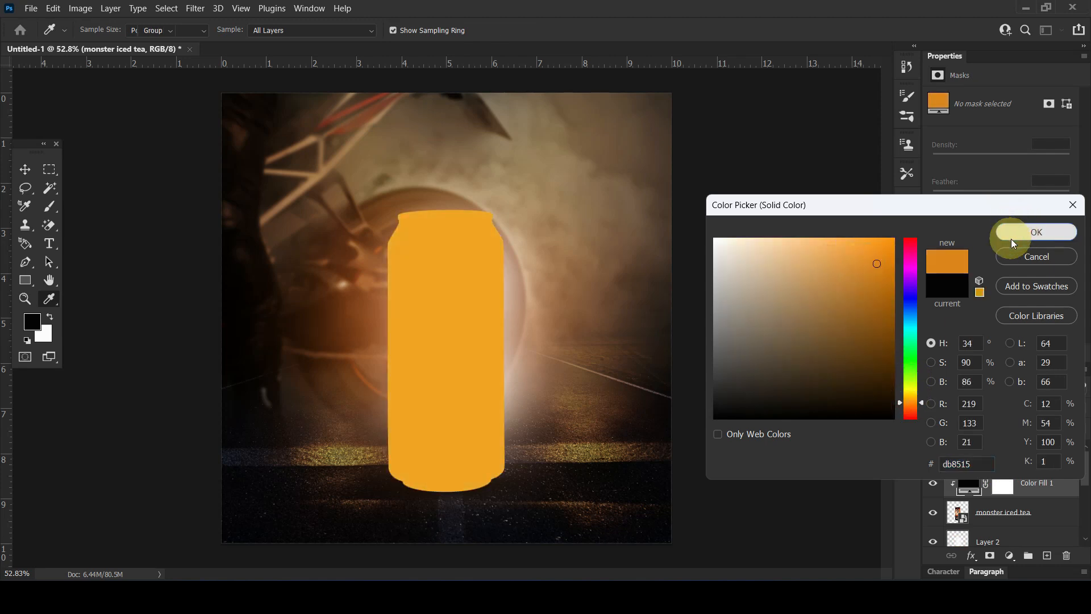
Set the orange fill layer's blend mode to Color Dodge and invert its mask to black.
{"action": "left_click", "coordinate": [950, 410]}
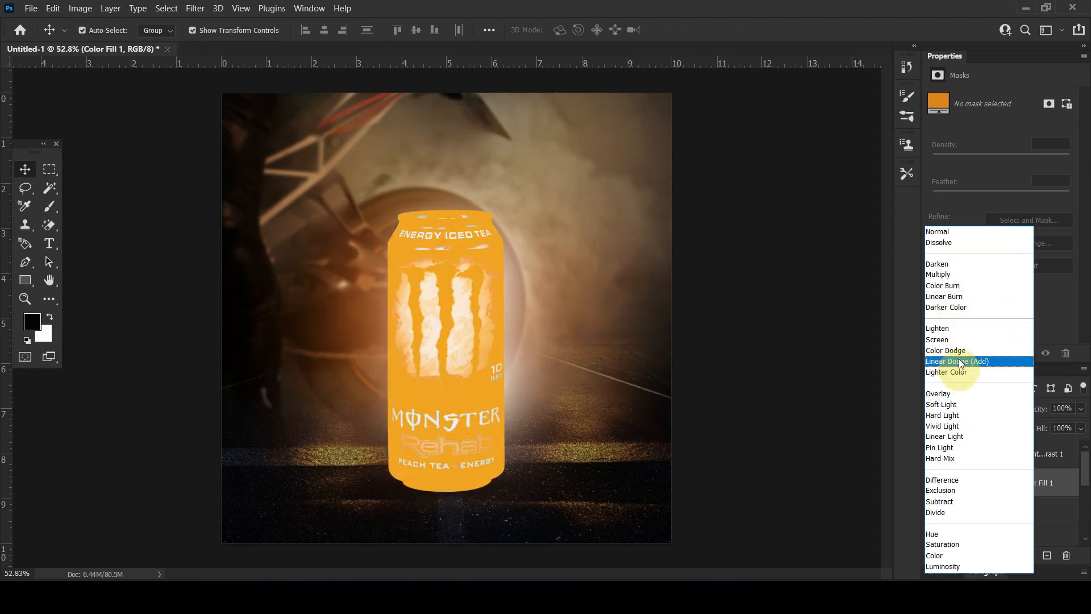
{"action": "left_click", "coordinate": [960, 350]}
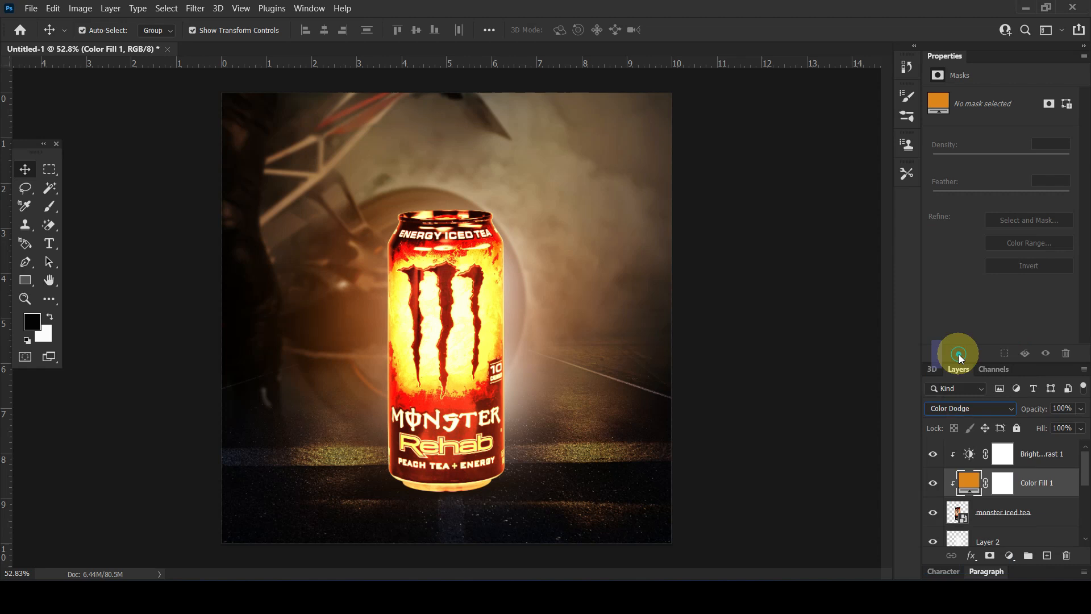
{"action": "left_click", "coordinate": [1014, 486]}
{"action": "key", "text": "ctrl+i"}
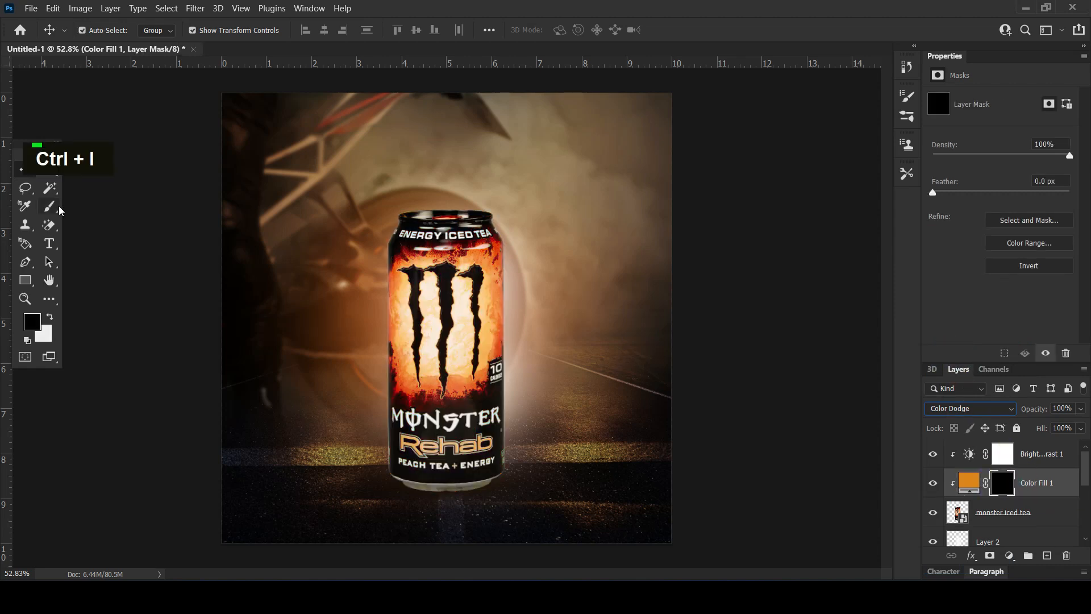
Set up a soft round 600 px brush in white with 84% opacity and 71% flow.
{"action": "left_click", "coordinate": [49, 206]}
{"action": "left_click", "coordinate": [88, 30]}
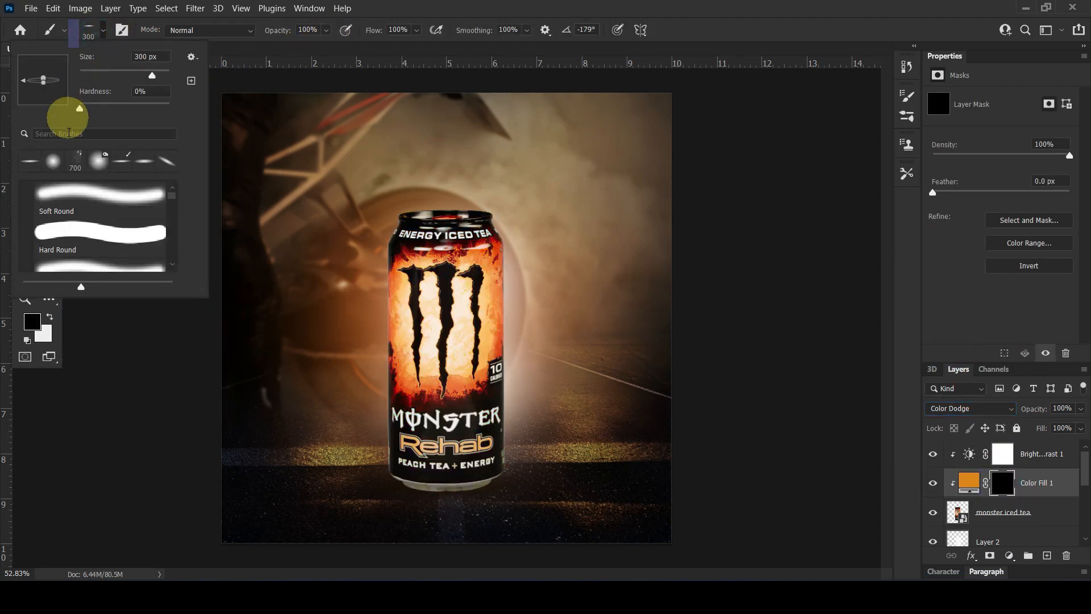
{"action": "double_click", "coordinate": [53, 161]}
{"action": "left_click", "coordinate": [51, 316]}
{"action": "key", "text": "bracketright"}
{"action": "key", "text": "bracketright"}
{"action": "key", "text": "bracketright"}
{"action": "key", "text": "bracketright"}
{"action": "left_click", "coordinate": [380, 31]}
{"action": "left_click_drag", "start_coordinate": [380, 33], "coordinate": [364, 33]}
{"action": "left_click_drag", "start_coordinate": [291, 29], "coordinate": [282, 30]}
Paint white on the orange fill's mask along both sides of the can to reveal glowing edges, and deselect the layer.
{"action": "left_click", "coordinate": [553, 271]}
{"action": "left_click", "coordinate": [543, 363]}
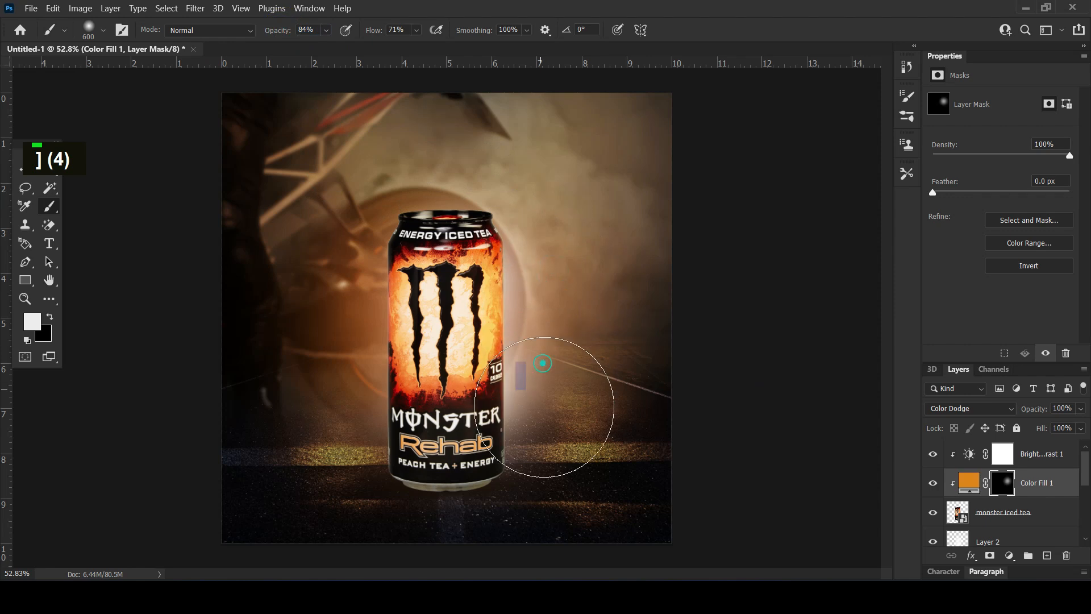
{"action": "left_click", "coordinate": [543, 208]}
{"action": "left_click", "coordinate": [549, 472]}
{"action": "left_click", "coordinate": [325, 442]}
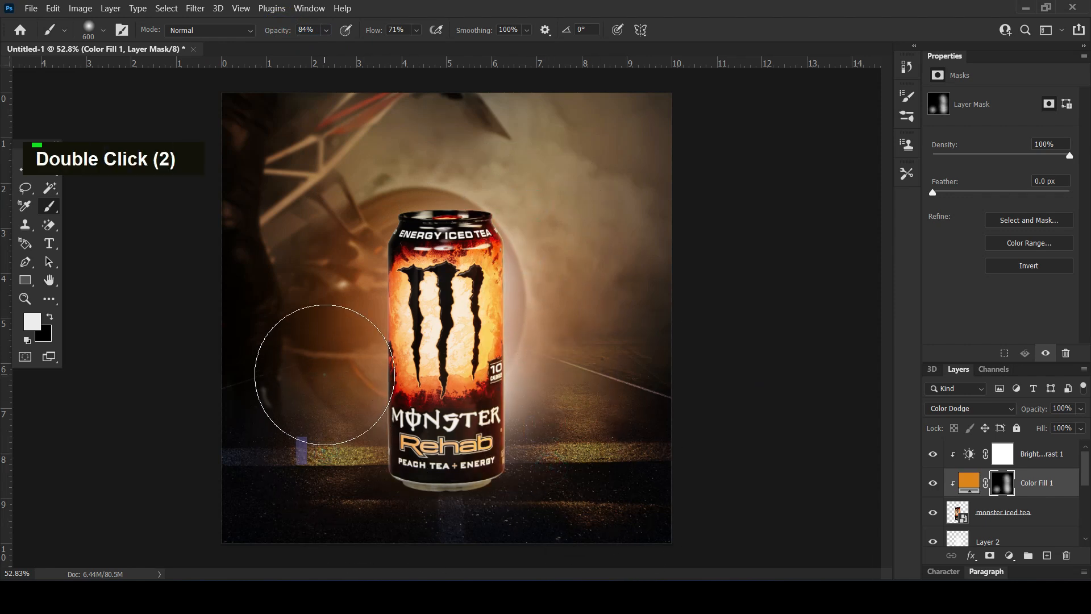
{"action": "left_click", "coordinate": [307, 318]}
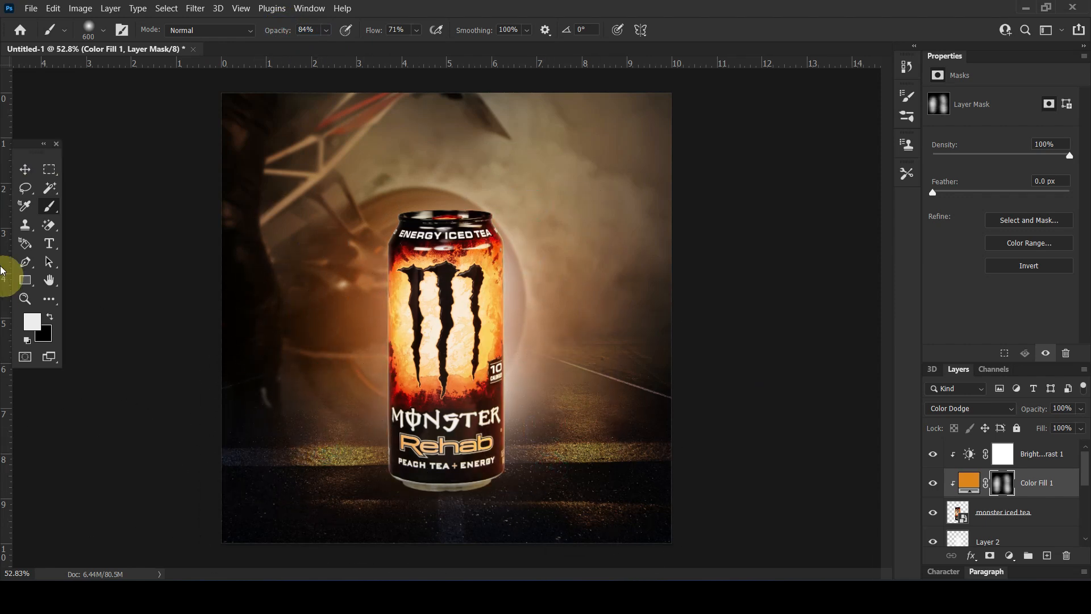
{"action": "left_click", "coordinate": [25, 168]}
{"action": "left_click", "coordinate": [758, 332]}
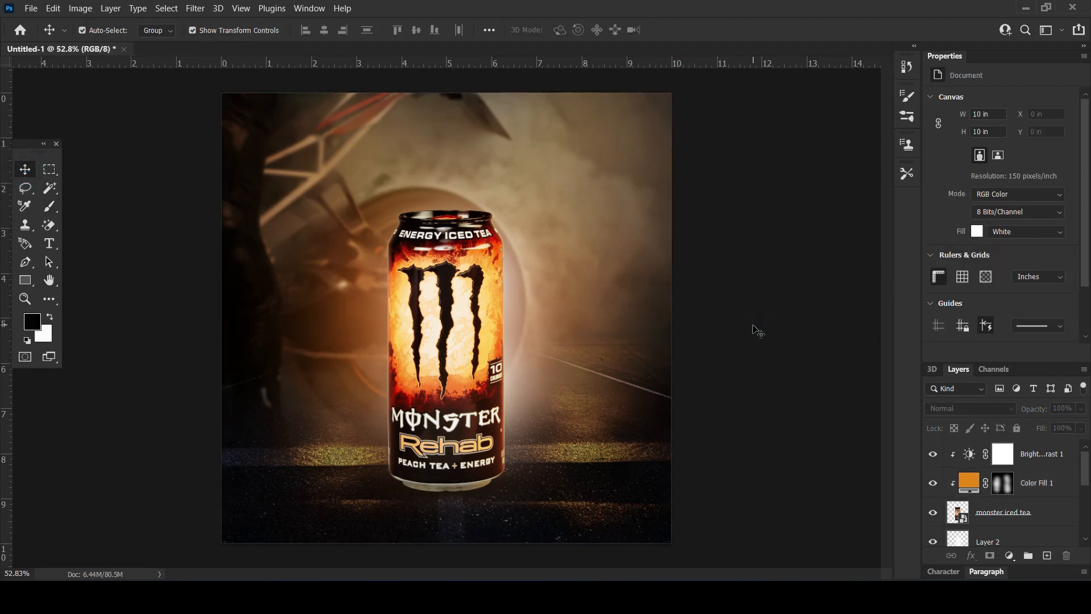
{"action": "scroll", "coordinate": [606, 367], "scroll_direction": "down", "scroll_amount": 2}
{"action": "scroll", "coordinate": [609, 386], "scroll_direction": "up", "scroll_amount": 1}
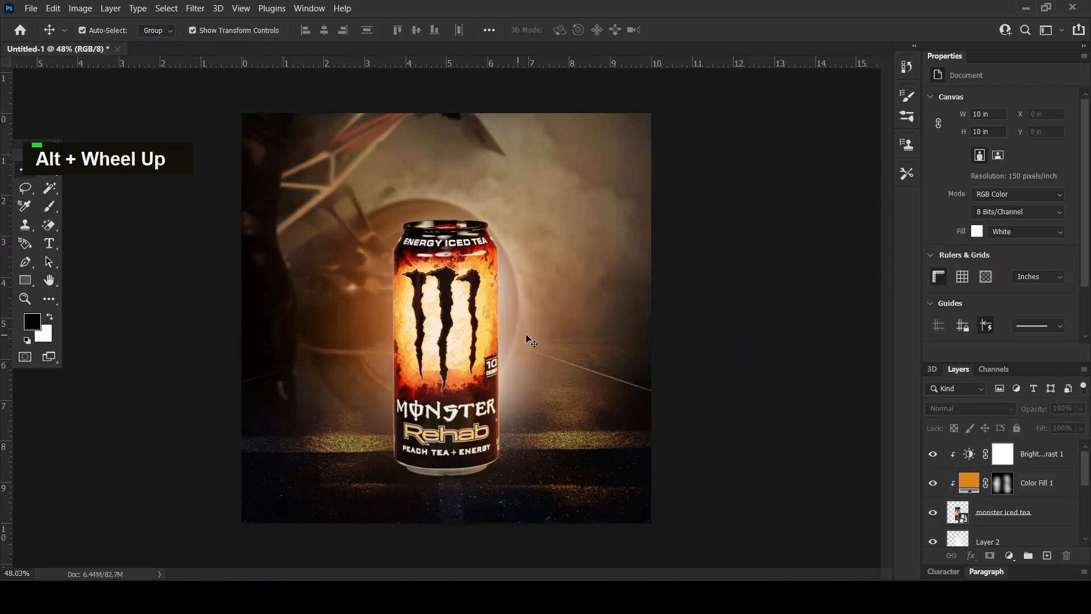
Add a new empty layer at the top of the background group.
{"action": "scroll", "coordinate": [933, 515], "scroll_direction": "down", "scroll_amount": 7}
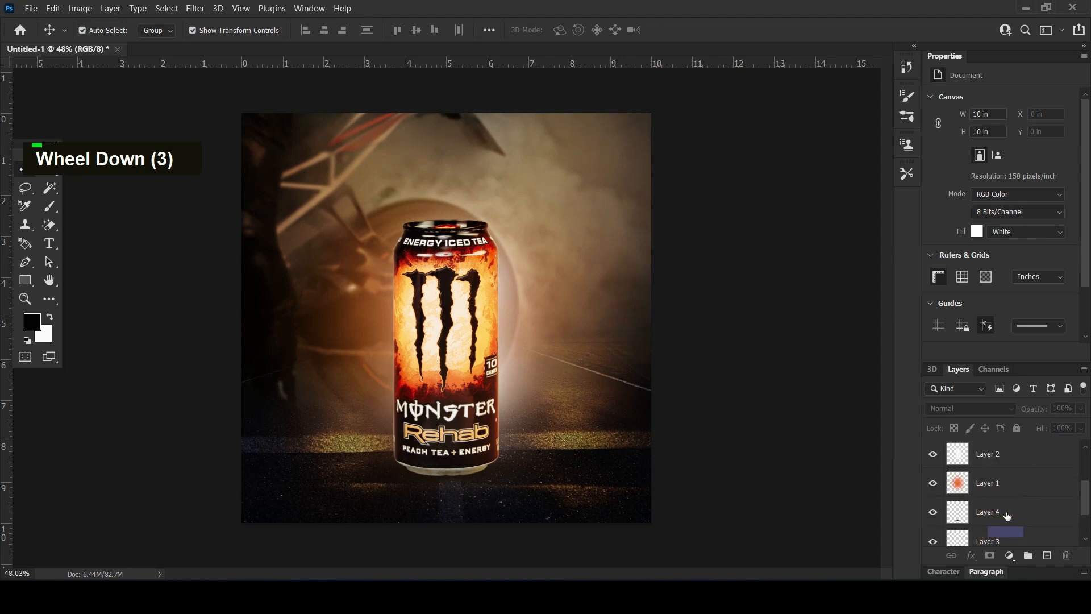
{"action": "left_click", "coordinate": [949, 508]}
{"action": "left_click", "coordinate": [1000, 530]}
{"action": "left_click", "coordinate": [1048, 555]}
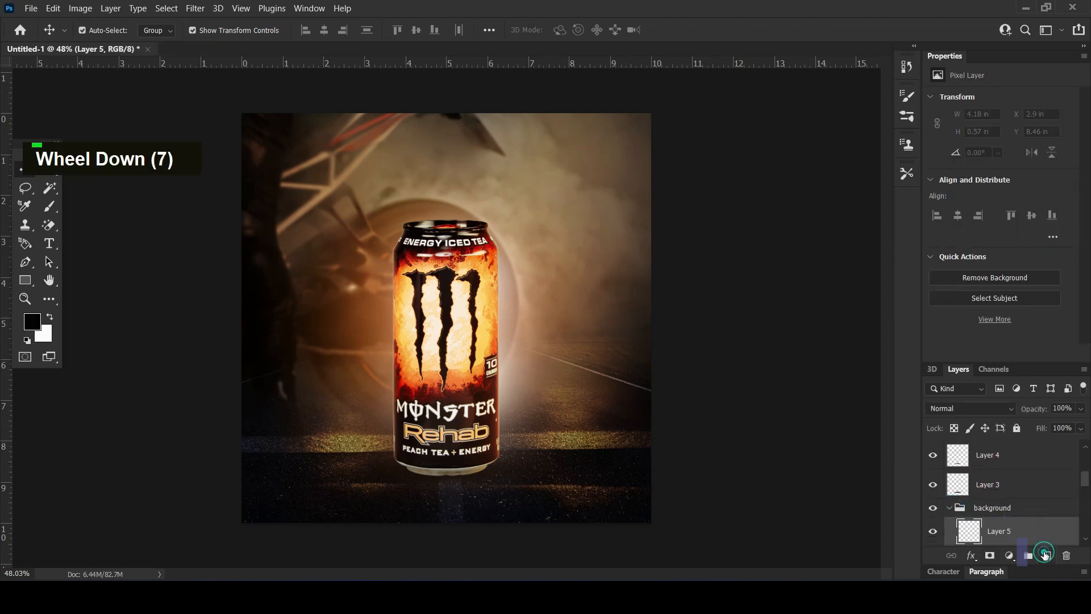
Paint black over the background's sides and upper area with a soft 1500 px brush to darken the surroundings of the can.
{"action": "left_click", "coordinate": [48, 206]}
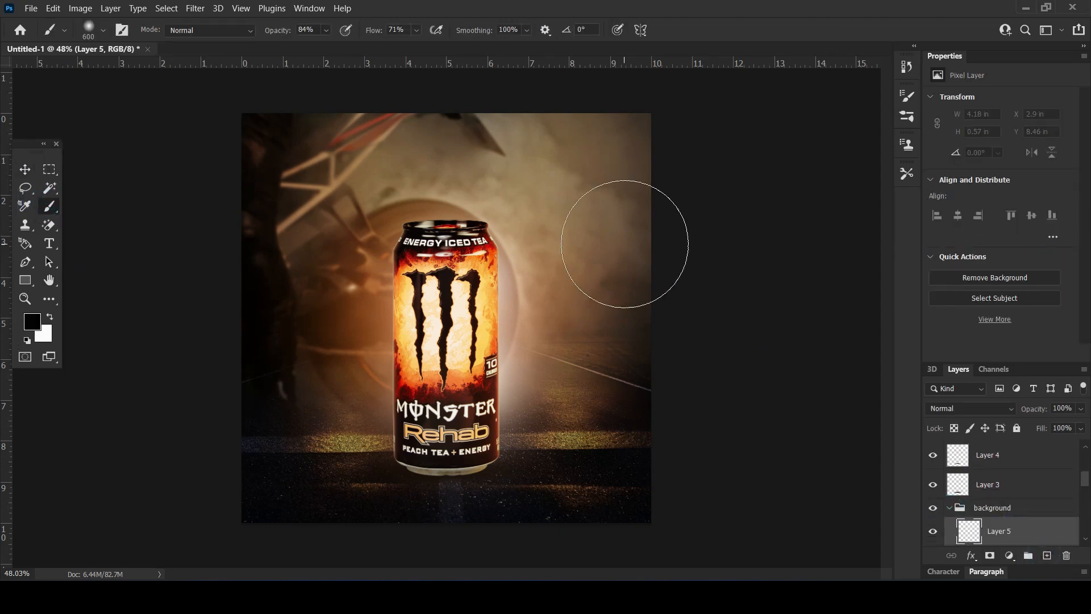
{"action": "key", "text": "bracketright"}
{"action": "key", "text": "bracketright"}
{"action": "key", "text": "bracketright"}
{"action": "key", "text": "bracketright"}
{"action": "key", "text": "bracketright"}
{"action": "key", "text": "bracketright"}
{"action": "key", "text": "bracketright"}
{"action": "key", "text": "bracketright"}
{"action": "key", "text": "bracketright"}
{"action": "mouse_move", "coordinate": [679, 182]}
{"action": "left_mouse_down"}
{"action": "mouse_move", "coordinate": [718, 329]}
{"action": "mouse_move", "coordinate": [170, 195]}
{"action": "mouse_move", "coordinate": [394, 171]}
{"action": "mouse_move", "coordinate": [256, 254]}
{"action": "mouse_move", "coordinate": [246, 314]}
{"action": "left_mouse_up"}
{"action": "left_click", "coordinate": [345, 161]}
{"action": "left_click", "coordinate": [548, 111]}
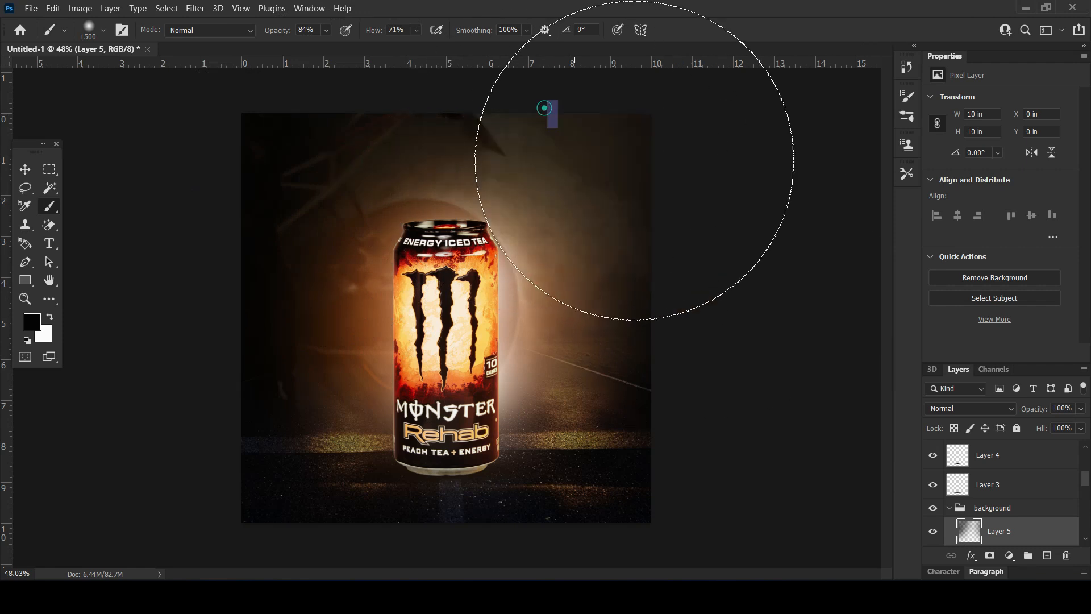
Set the black-painted layer's blend mode to Hard Light and toggle its visibility to compare the effect.
{"action": "key", "text": "v"}
{"action": "left_click", "coordinate": [200, 263]}
{"action": "left_click", "coordinate": [970, 408]}
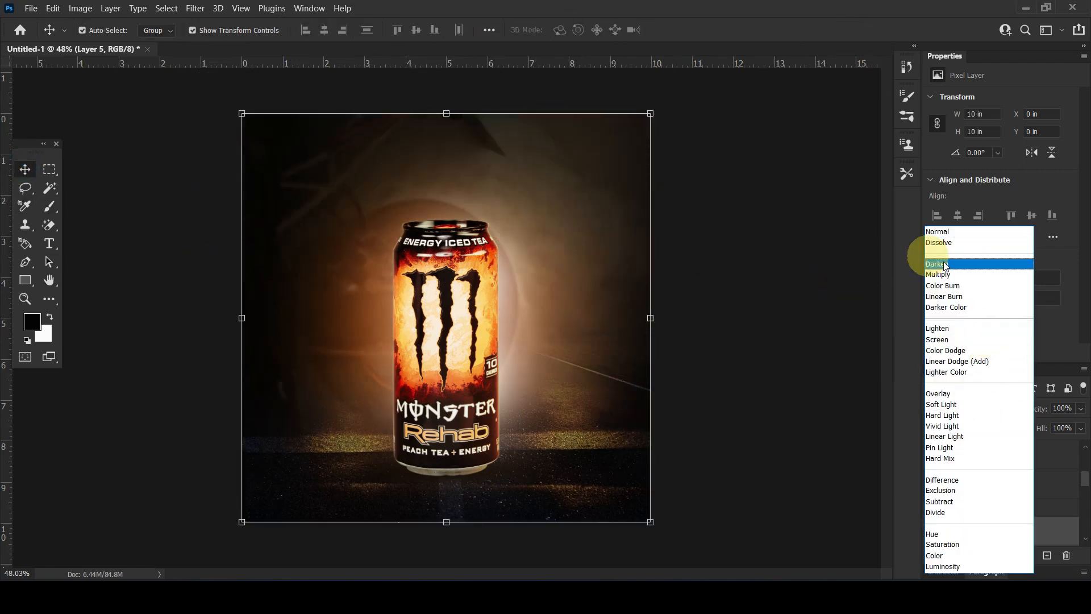
{"action": "left_click", "coordinate": [941, 415]}
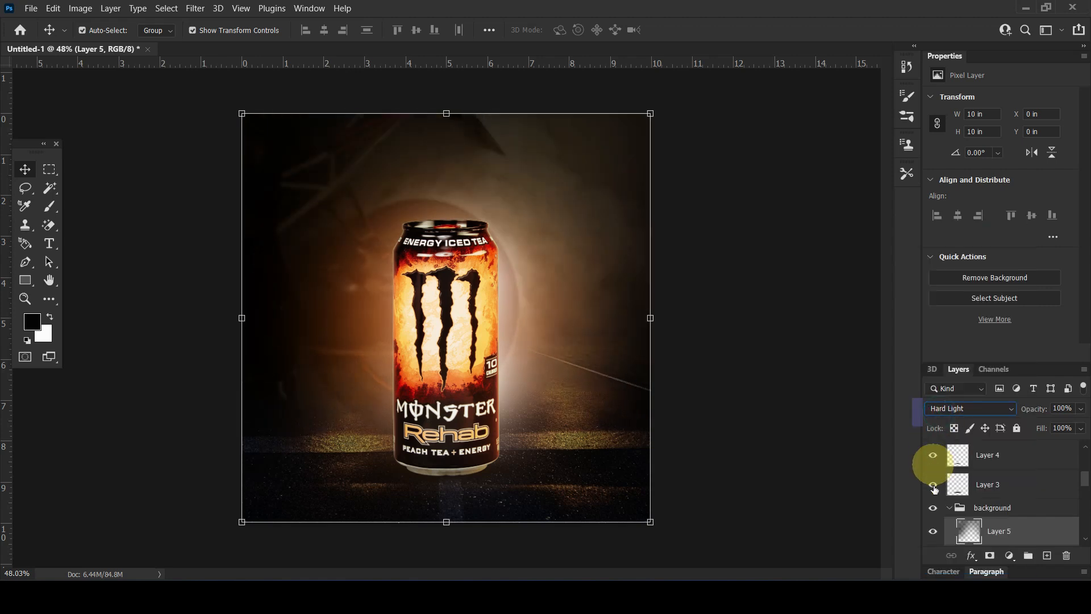
{"action": "double_click", "coordinate": [933, 531]}
Change the blend mode of Layer 2, the white glow behind the can, to Overlay and deselect it.
{"action": "scroll", "coordinate": [1008, 505], "scroll_direction": "down", "scroll_amount": 6}
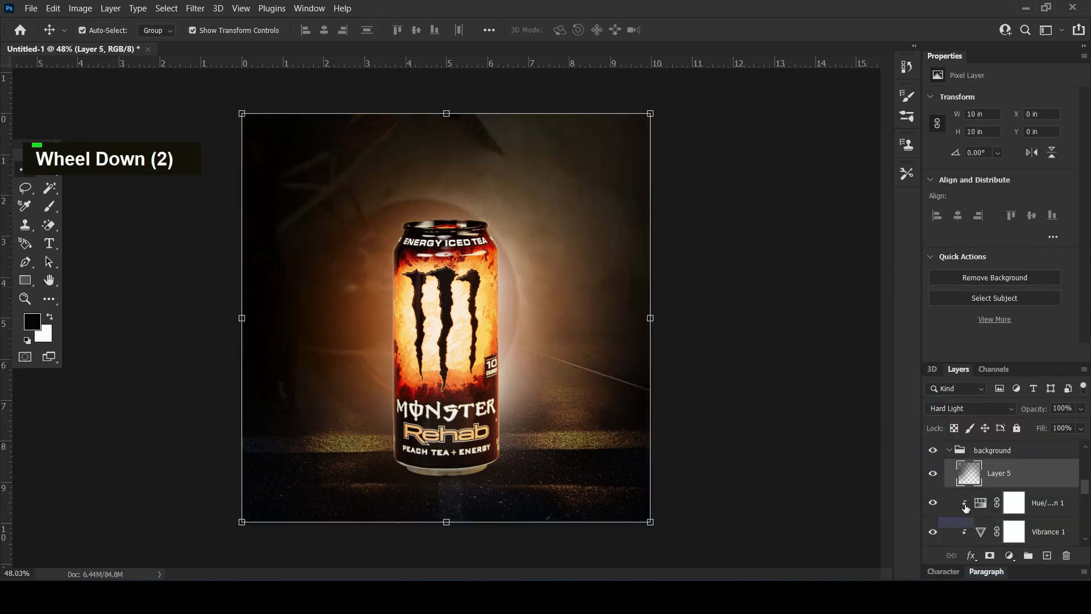
{"action": "scroll", "coordinate": [1008, 506], "scroll_direction": "up", "scroll_amount": 4}
{"action": "scroll", "coordinate": [1008, 505], "scroll_direction": "up", "scroll_amount": 7}
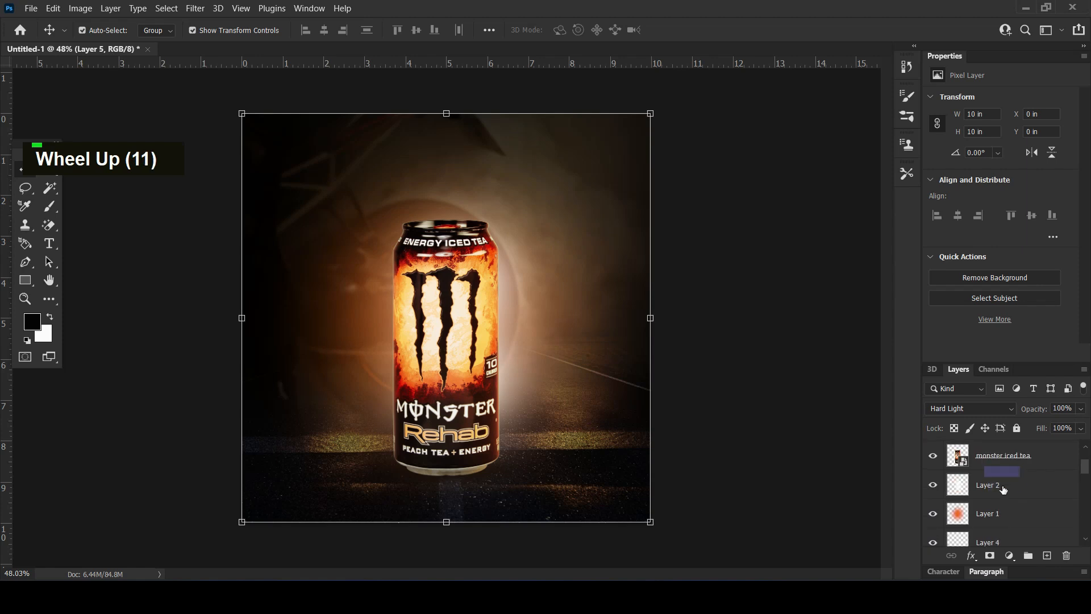
{"action": "left_click", "coordinate": [1000, 484]}
{"action": "left_click", "coordinate": [991, 410]}
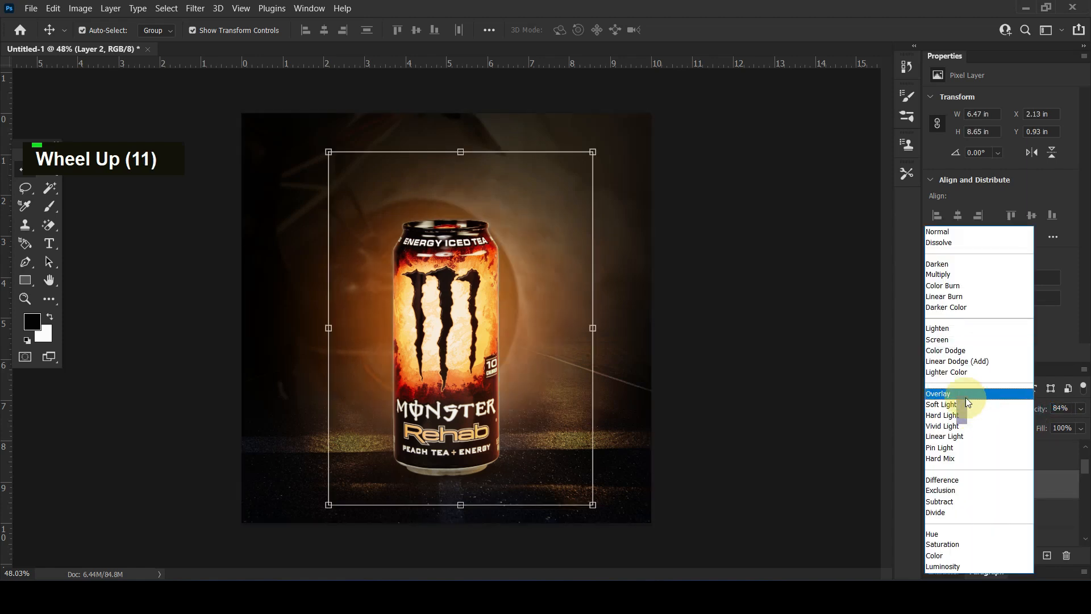
{"action": "left_click", "coordinate": [966, 398]}
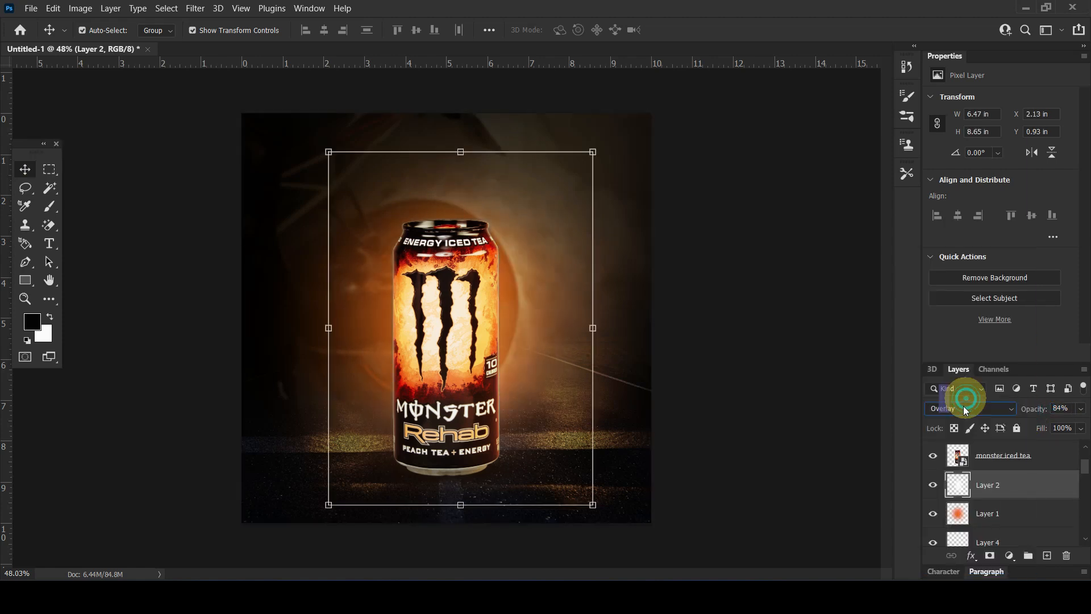
{"action": "double_click", "coordinate": [25, 164]}
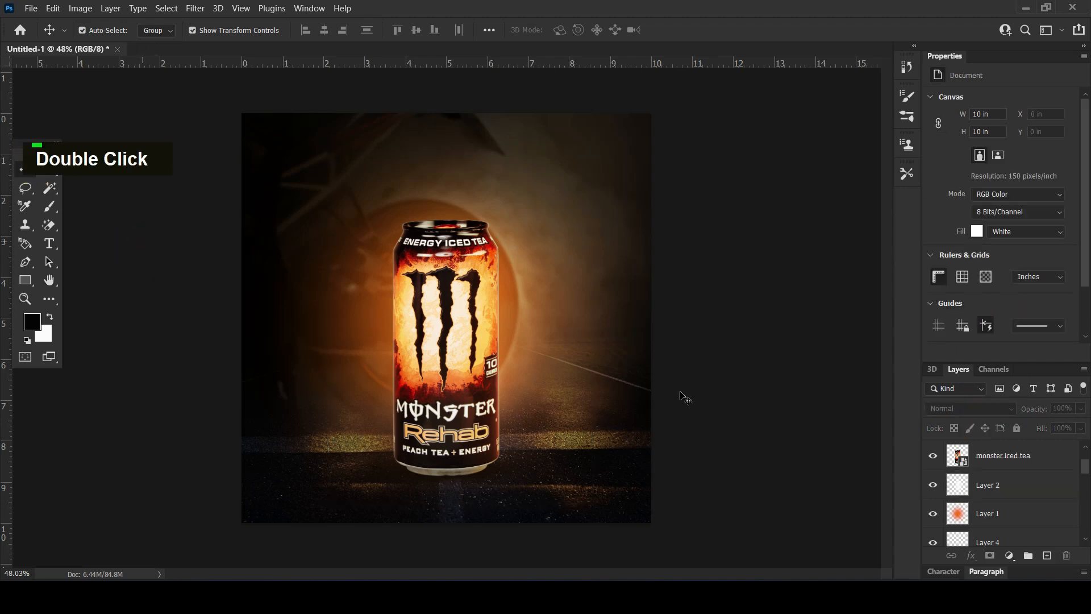
Reduce the Gaussian Blur smart filter on the e8996ab372 motorcycle image to a 2.1 pixel radius.
{"action": "scroll", "coordinate": [681, 380], "scroll_direction": "down", "scroll_amount": 3}
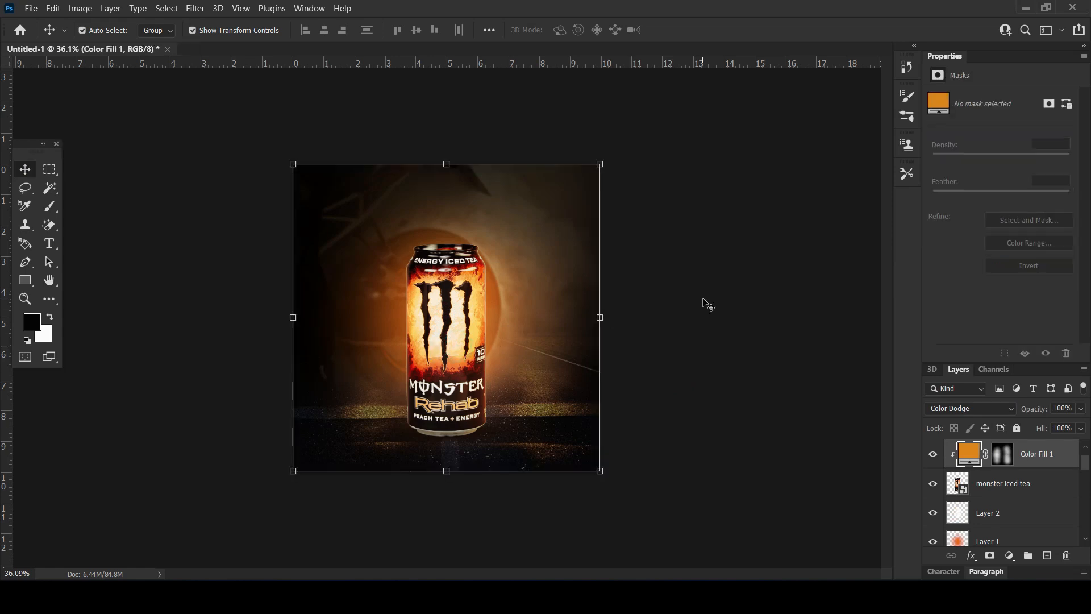
{"action": "scroll", "coordinate": [681, 318], "scroll_direction": "up", "scroll_amount": 2}
{"action": "scroll", "coordinate": [682, 319], "scroll_direction": "up", "scroll_amount": 2}
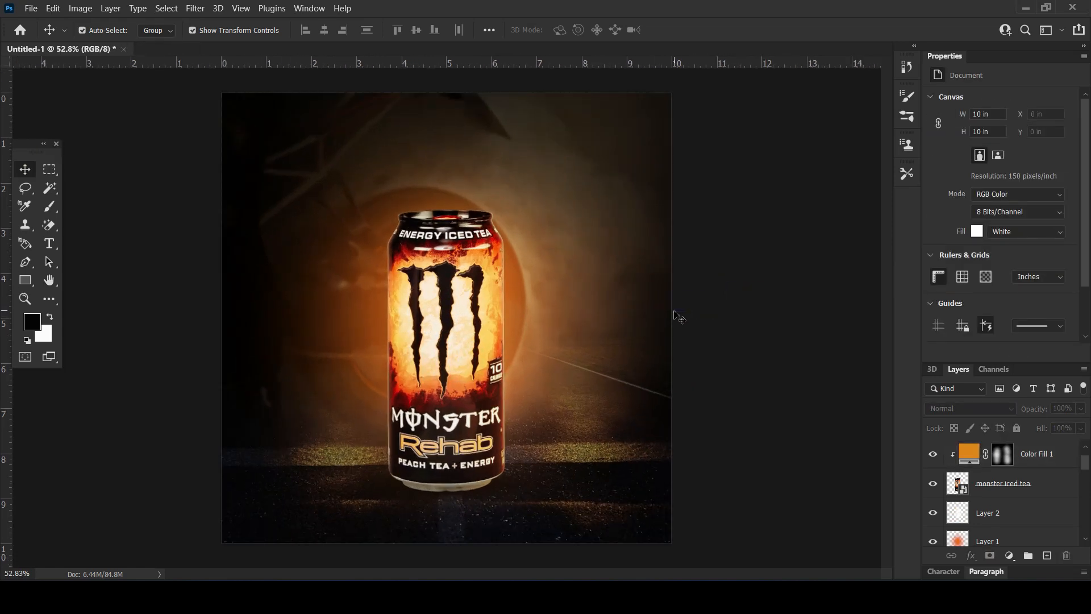
{"action": "scroll", "coordinate": [1006, 503], "scroll_direction": "down", "scroll_amount": 11}
{"action": "scroll", "coordinate": [1005, 503], "scroll_direction": "up", "scroll_amount": 3}
{"action": "scroll", "coordinate": [1005, 503], "scroll_direction": "down", "scroll_amount": 5}
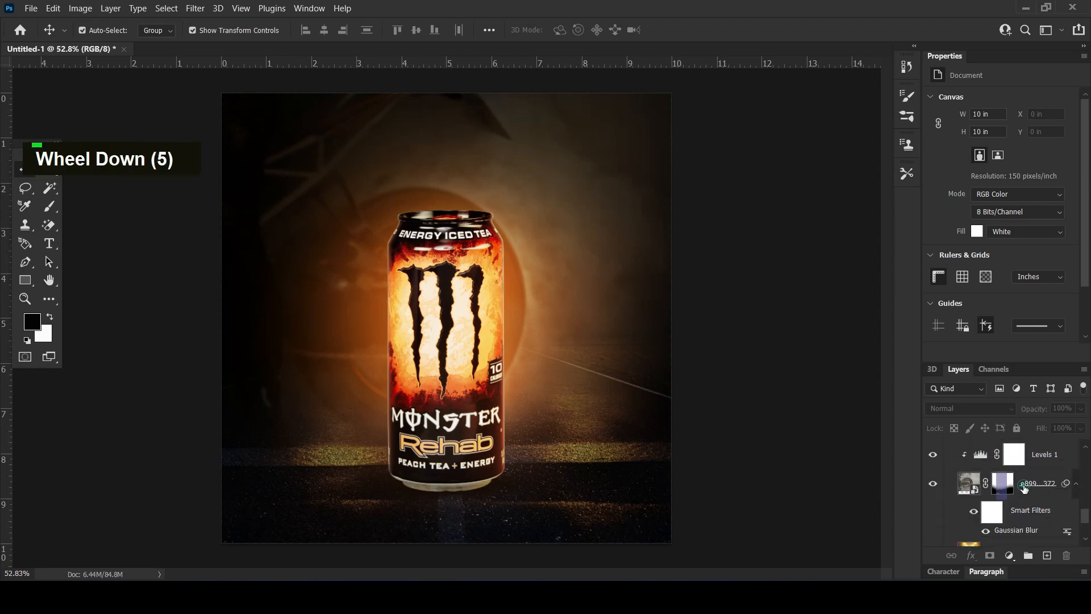
{"action": "left_click", "coordinate": [1024, 487]}
{"action": "double_click", "coordinate": [1015, 530]}
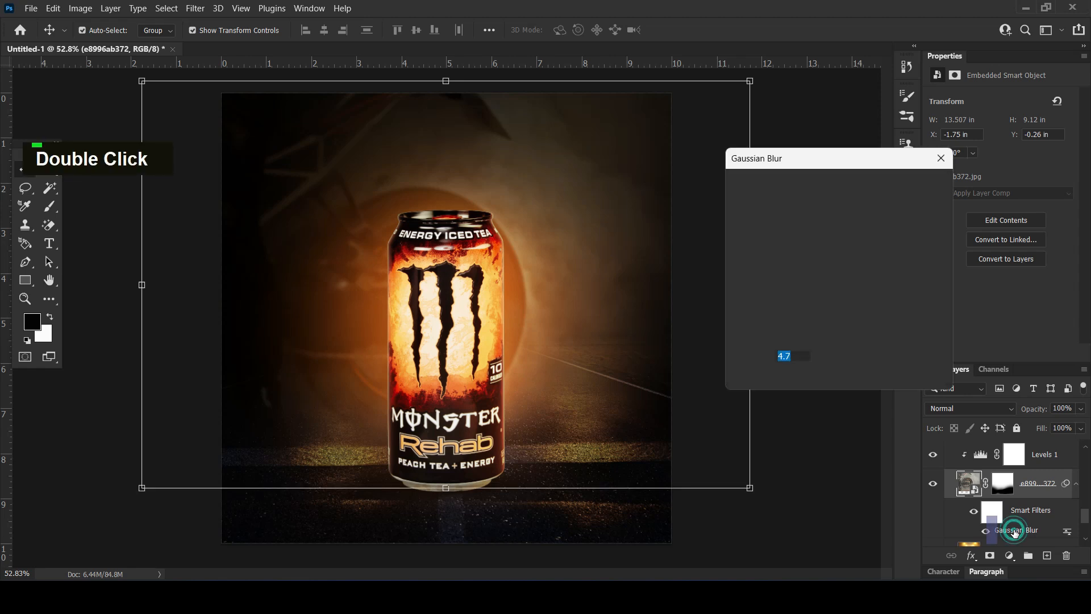
{"action": "left_click", "coordinate": [762, 375]}
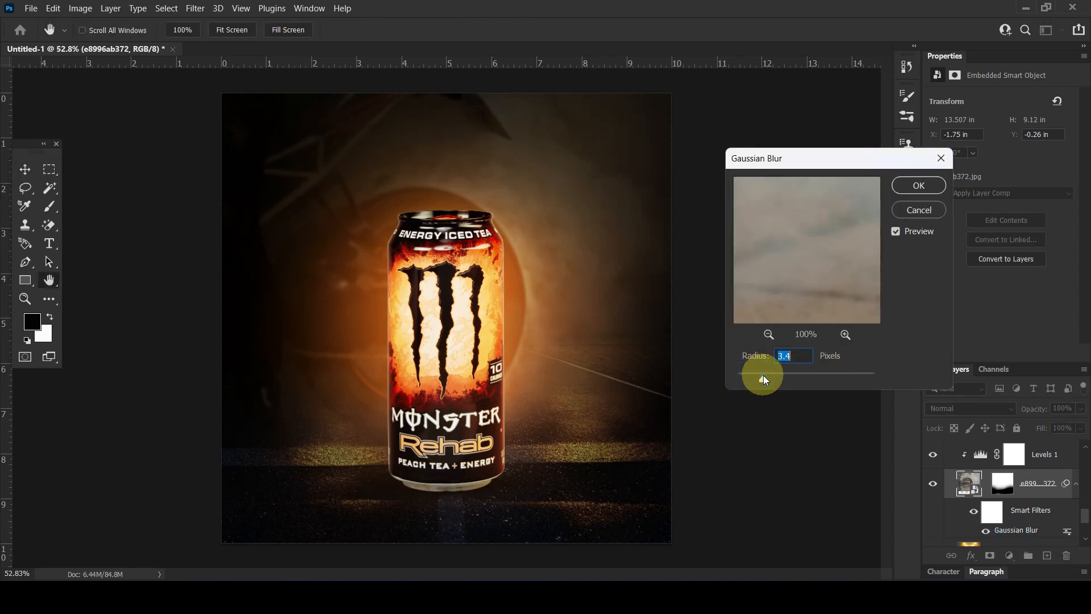
{"action": "left_click_drag", "start_coordinate": [763, 375], "coordinate": [751, 380]}
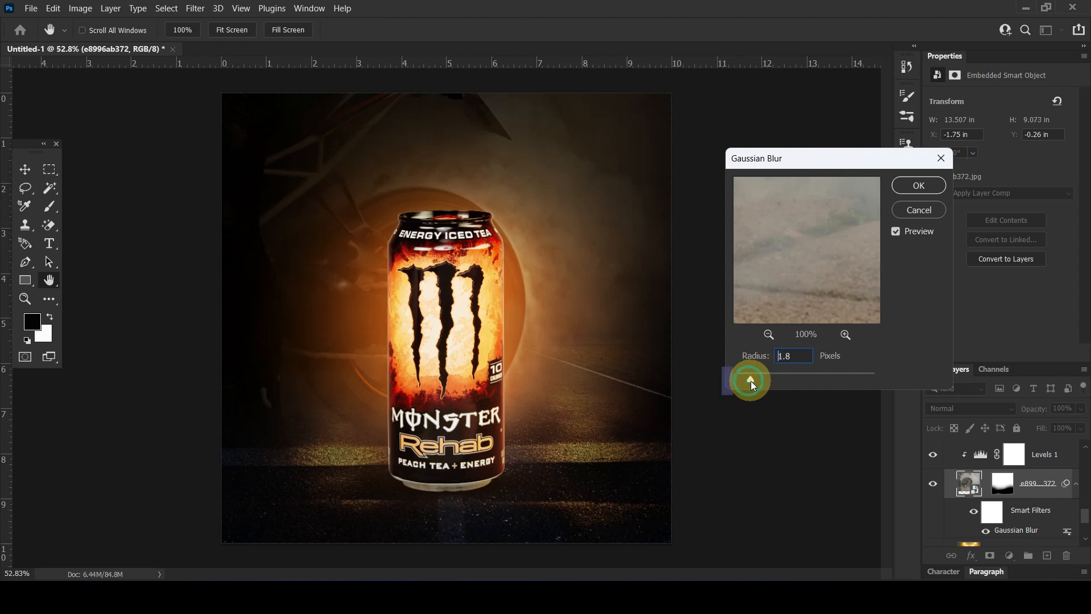
{"action": "left_click", "coordinate": [916, 185]}
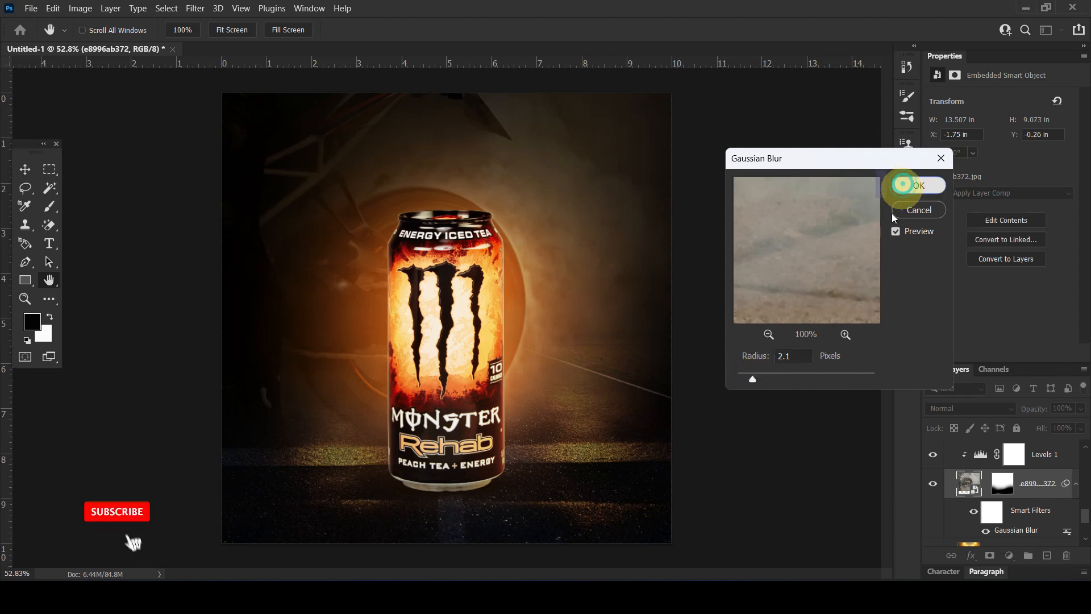
{"action": "left_click", "coordinate": [704, 394]}
{"action": "left_click", "coordinate": [824, 273]}
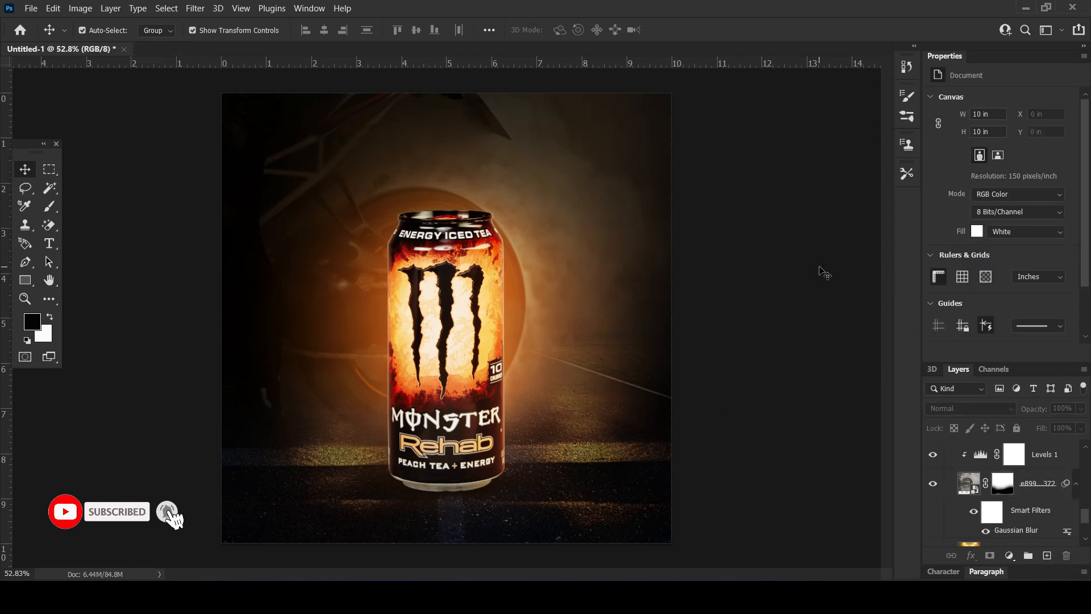
Group Layer 3 and Layer 4, the shadow layers beneath the can.
{"action": "scroll", "coordinate": [1003, 525], "scroll_direction": "down", "scroll_amount": 2}
{"action": "scroll", "coordinate": [1005, 506], "scroll_direction": "up", "scroll_amount": 8}
{"action": "scroll", "coordinate": [1009, 494], "scroll_direction": "down", "scroll_amount": 3}
{"action": "scroll", "coordinate": [1011, 482], "scroll_direction": "up", "scroll_amount": 2}
{"action": "left_click", "coordinate": [1011, 482]}
{"action": "left_click", "coordinate": [1008, 459], "text": "ctrl"}
{"action": "scroll", "coordinate": [1008, 461], "scroll_direction": "up", "scroll_amount": 1}
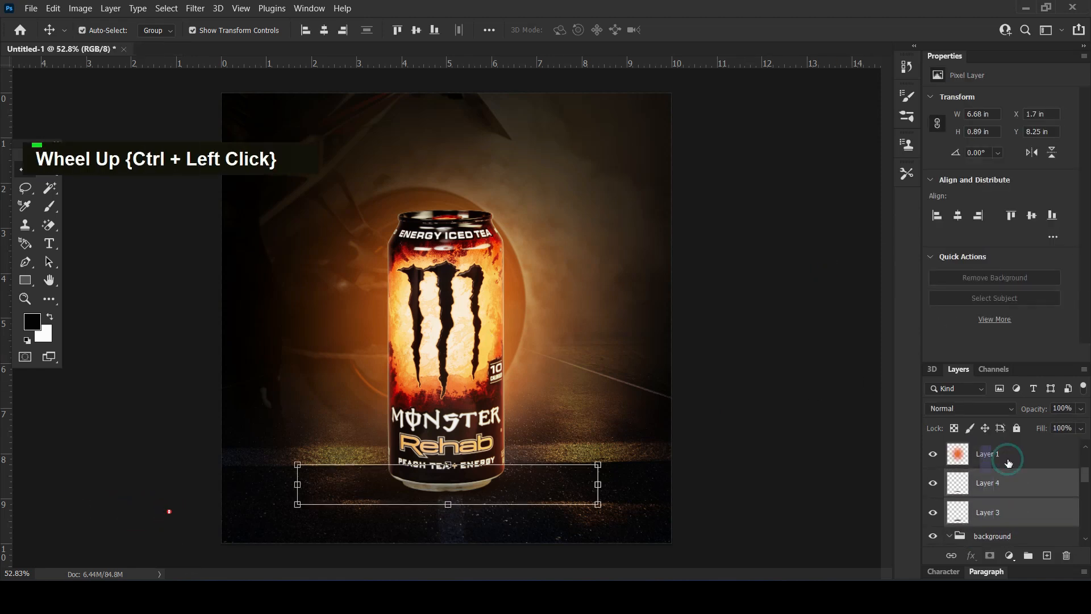
{"action": "left_click_drag", "start_coordinate": [1009, 500], "coordinate": [1028, 555]}
Rename the new group as shadows.
{"action": "double_click", "coordinate": [989, 478]}
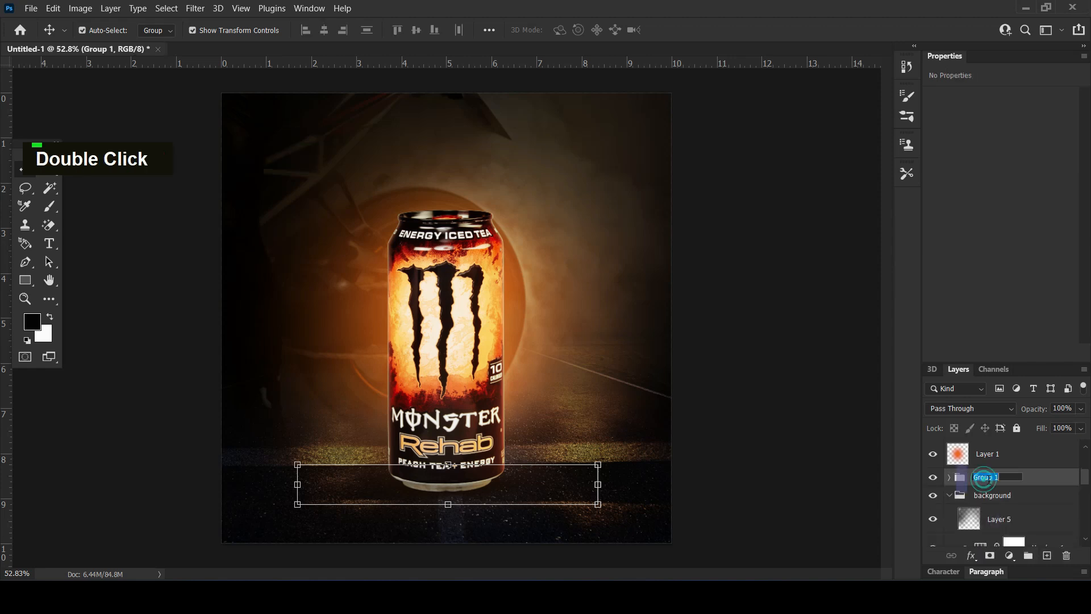
{"action": "type", "text": "sha"}
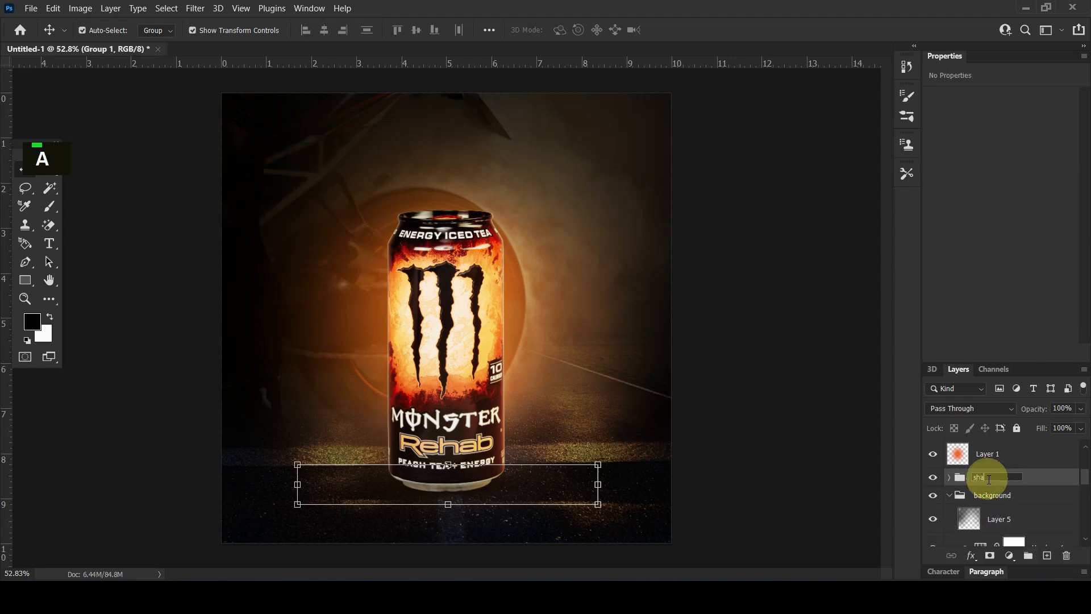
{"action": "type", "text": "dows"}
{"action": "key", "text": "Return"}
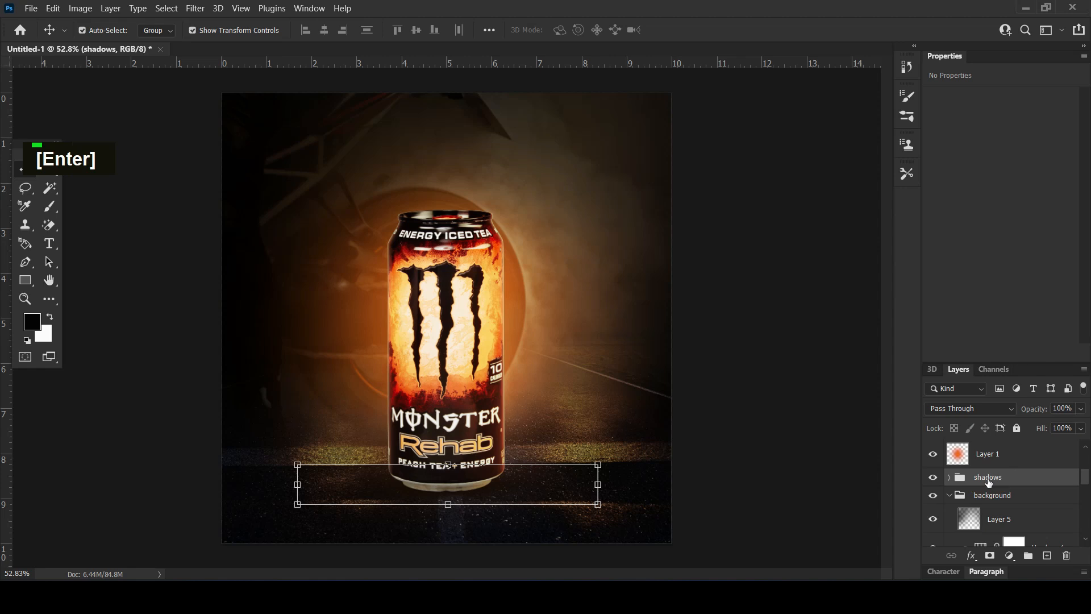
Add a new empty layer above Layer 2, directly below the monster iced tea layer.
{"action": "scroll", "coordinate": [1061, 478], "scroll_direction": "up", "scroll_amount": 4}
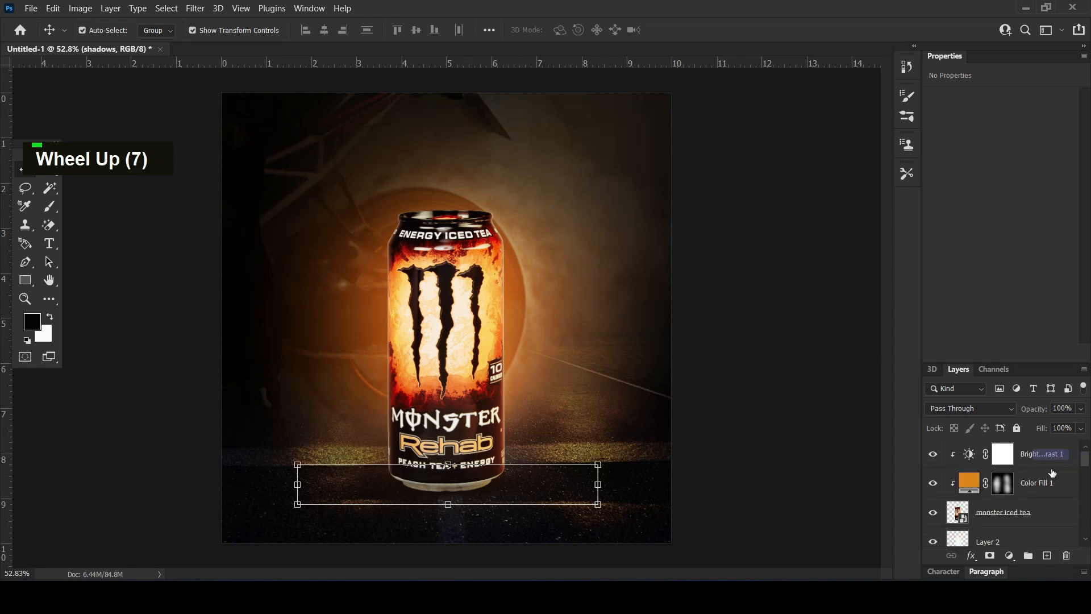
{"action": "scroll", "coordinate": [1052, 473], "scroll_direction": "down", "scroll_amount": 2}
{"action": "left_click", "coordinate": [1030, 476]}
{"action": "left_click", "coordinate": [1048, 556]}
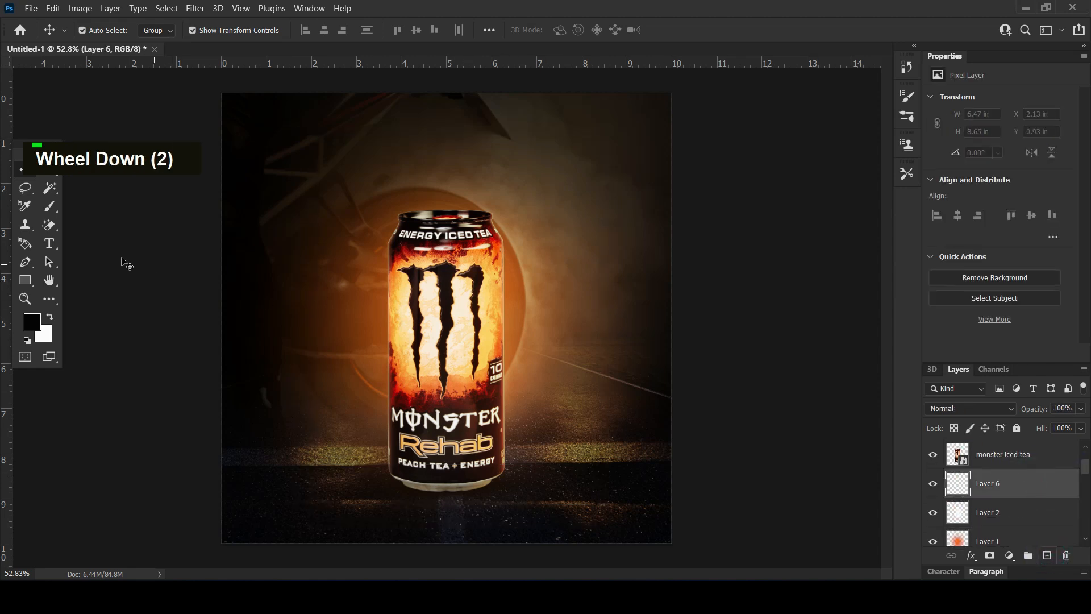
Set up a soft 150 px brush with the orange foreground colour ee812b sampled from the can's edge.
{"action": "left_click", "coordinate": [50, 207]}
{"action": "key", "text": "bracketleft"}
{"action": "key", "text": "bracketleft"}
{"action": "key", "text": "bracketleft"}
{"action": "key", "text": "bracketleft"}
{"action": "key", "text": "bracketleft"}
{"action": "key", "text": "bracketleft"}
{"action": "key", "text": "bracketleft"}
{"action": "key", "text": "bracketleft"}
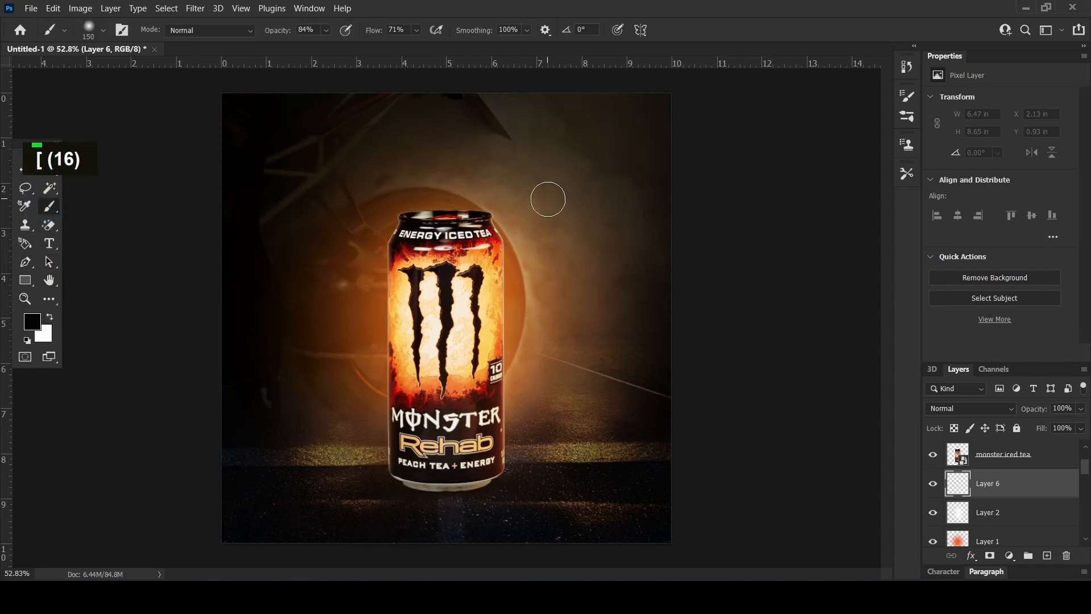
{"action": "left_click", "coordinate": [32, 322]}
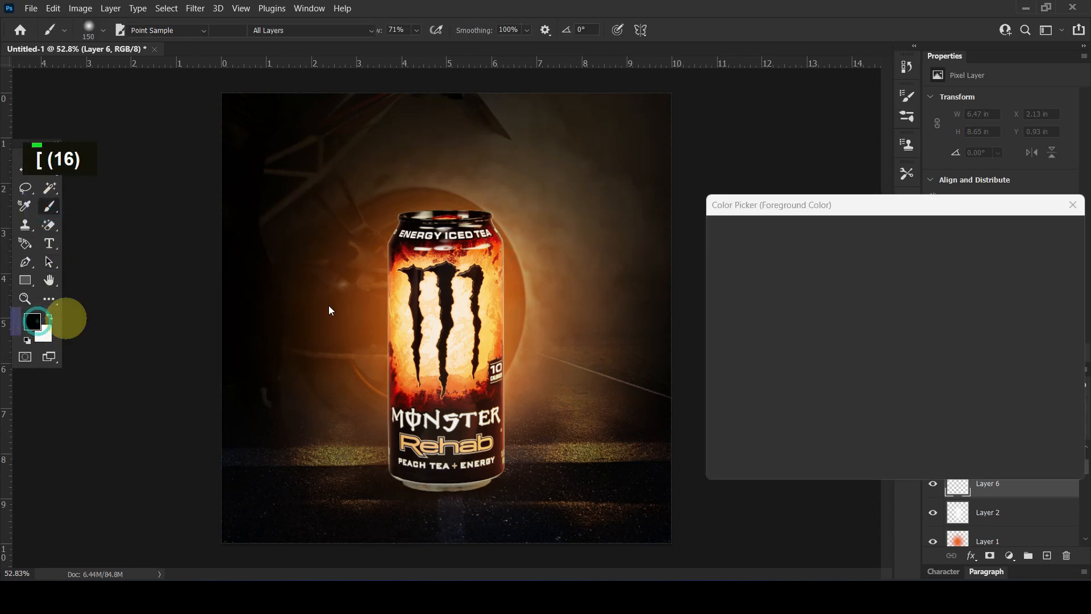
{"action": "left_click", "coordinate": [503, 253]}
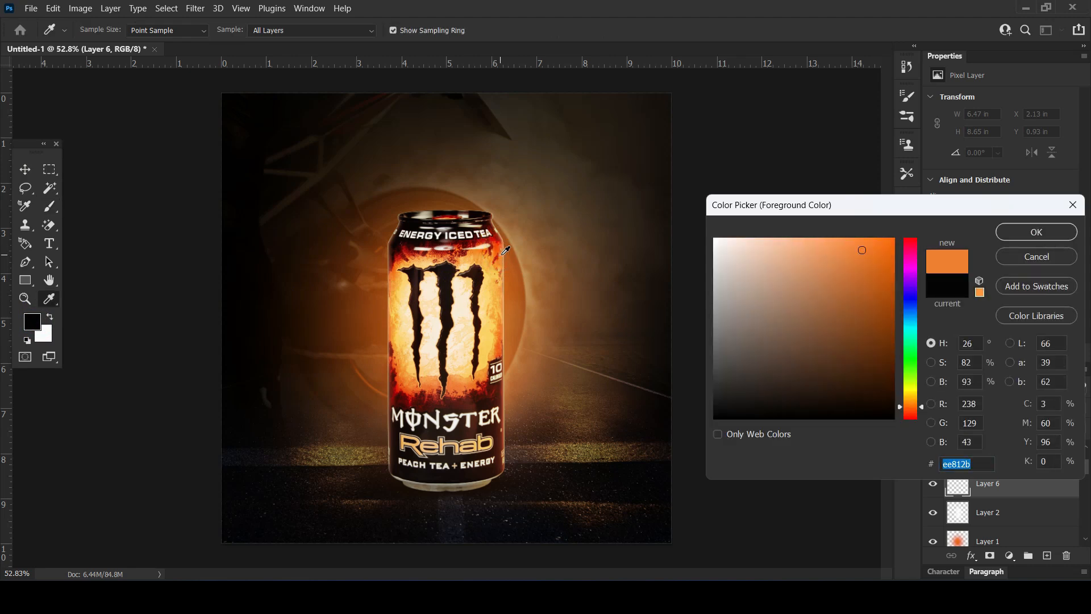
{"action": "left_click", "coordinate": [1035, 234]}
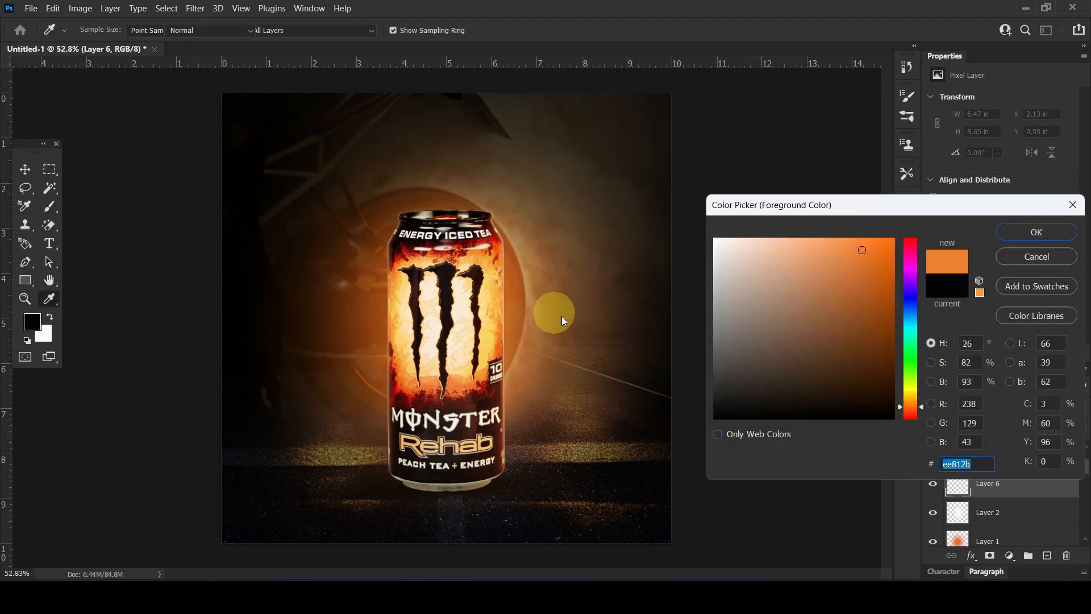
{"action": "key", "text": "b"}
{"action": "left_click", "coordinate": [545, 298]}
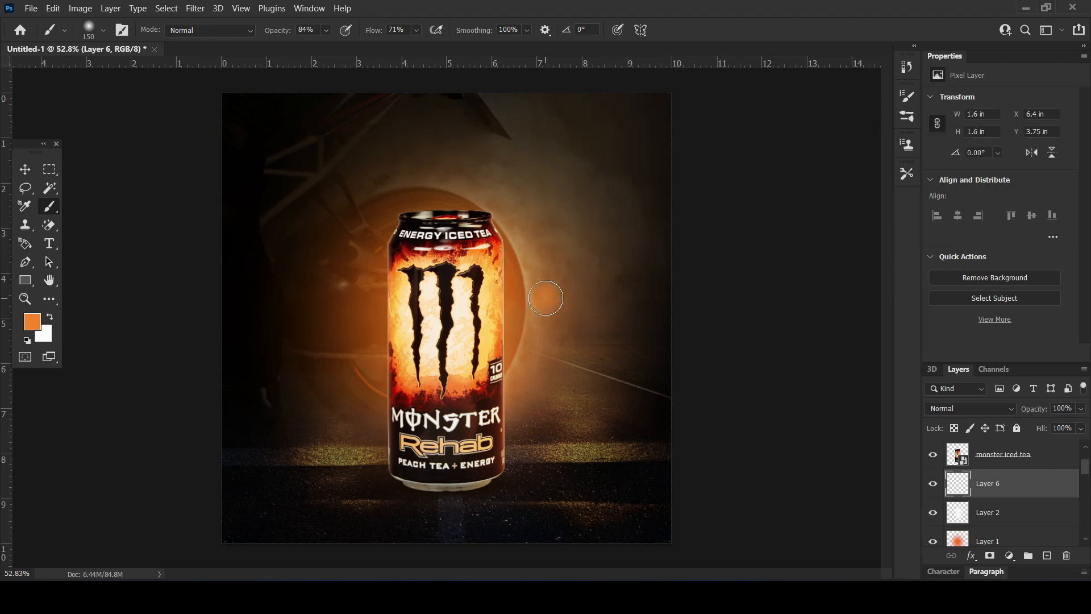
{"action": "key", "text": "ctrl+z"}
Set brush opacity and flow to 100% and dab an orange light spot beside the can with a smaller 50 px white centre.
{"action": "left_click_drag", "start_coordinate": [473, 37], "coordinate": [469, 34]}
{"action": "left_click_drag", "start_coordinate": [278, 34], "coordinate": [377, 37]}
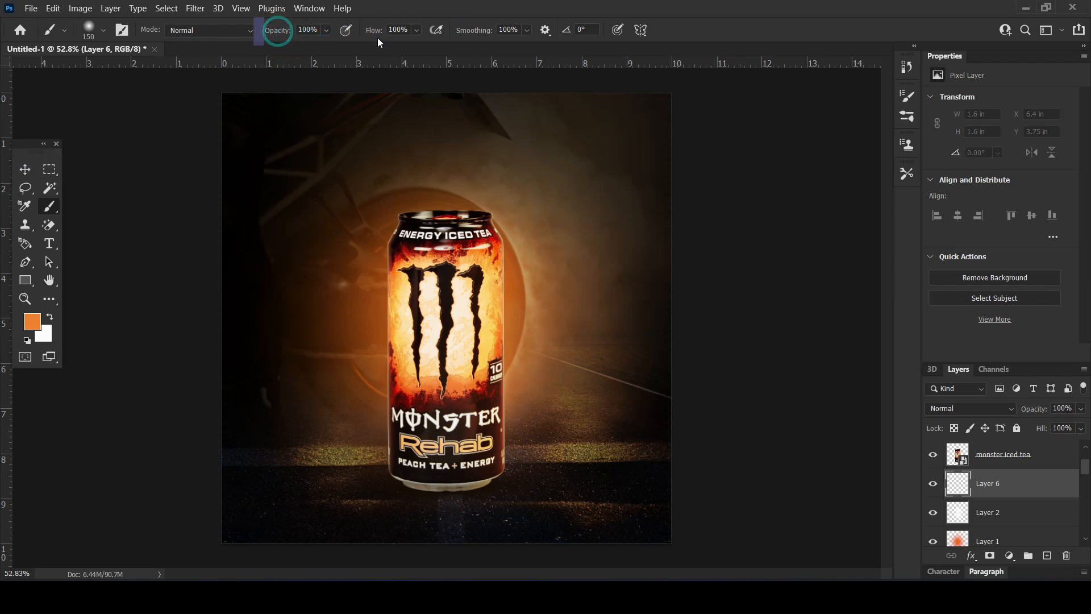
{"action": "left_click", "coordinate": [570, 312]}
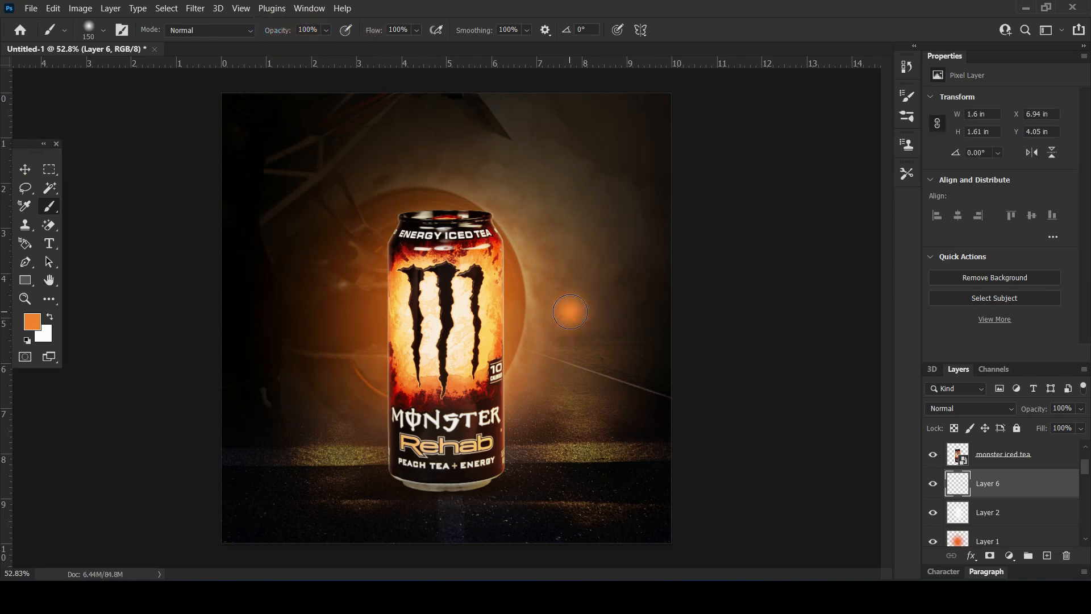
{"action": "key", "text": "x"}
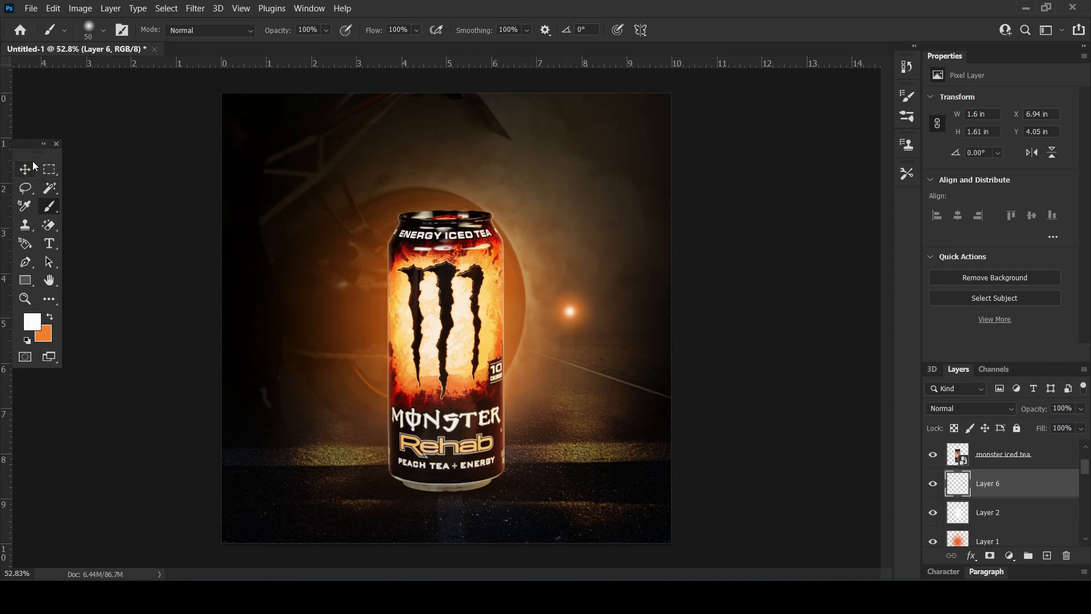
Set the light spot layer to Screen blend mode, enlarge it to about 599% and place it behind the can's right edge.
{"action": "left_click", "coordinate": [29, 169]}
{"action": "mouse_move", "coordinate": [943, 408]}
{"action": "left_mouse_down"}
{"action": "mouse_move", "coordinate": [958, 293]}
{"action": "mouse_move", "coordinate": [955, 339]}
{"action": "left_mouse_up"}
{"action": "left_click_drag", "start_coordinate": [572, 314], "coordinate": [507, 331]}
{"action": "left_click_drag", "start_coordinate": [540, 292], "coordinate": [721, 110]}
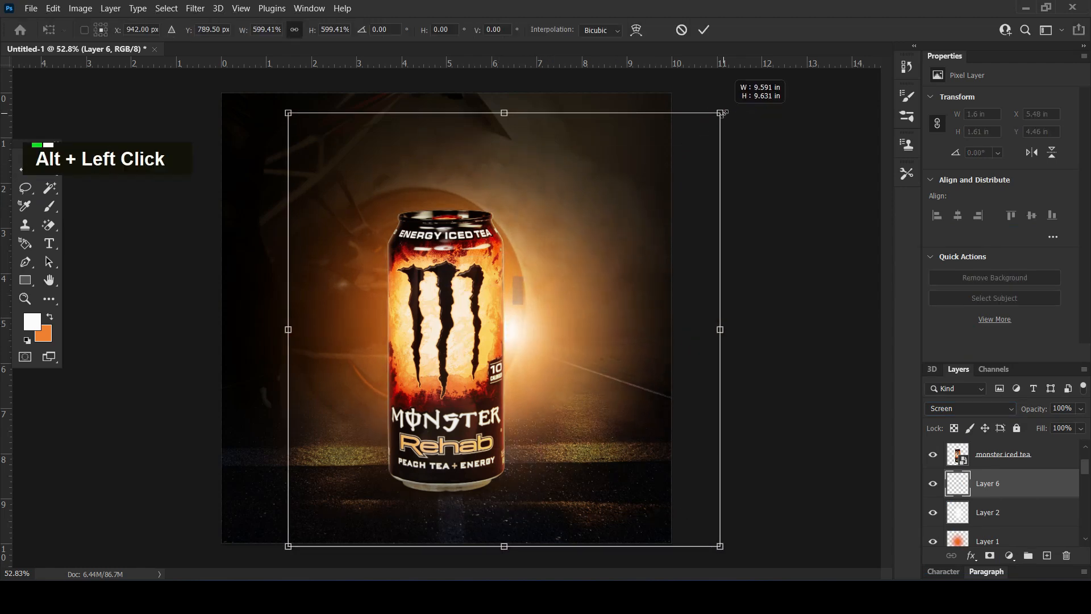
{"action": "left_click_drag", "start_coordinate": [536, 325], "coordinate": [528, 359]}
{"action": "key", "text": "Return"}
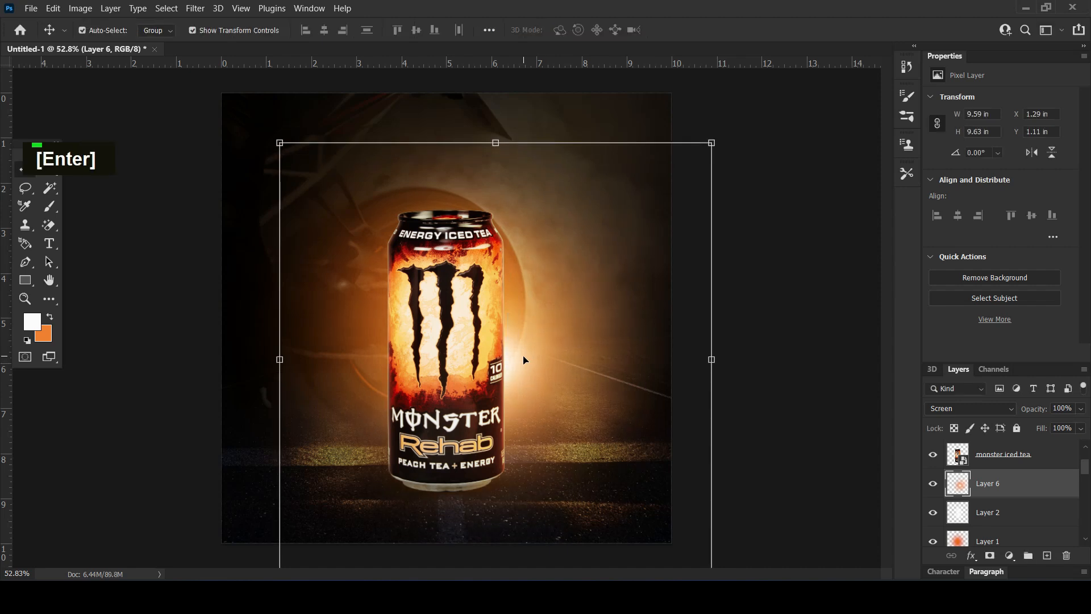
Move Layer 6, Layer 2 and Layer 1 below the shadows group and above the background group, with Layer 6 on top.
{"action": "mouse_move", "coordinate": [1007, 510]}
{"action": "left_mouse_down"}
{"action": "mouse_move", "coordinate": [1000, 568]}
{"action": "mouse_move", "coordinate": [1000, 497]}
{"action": "left_mouse_up"}
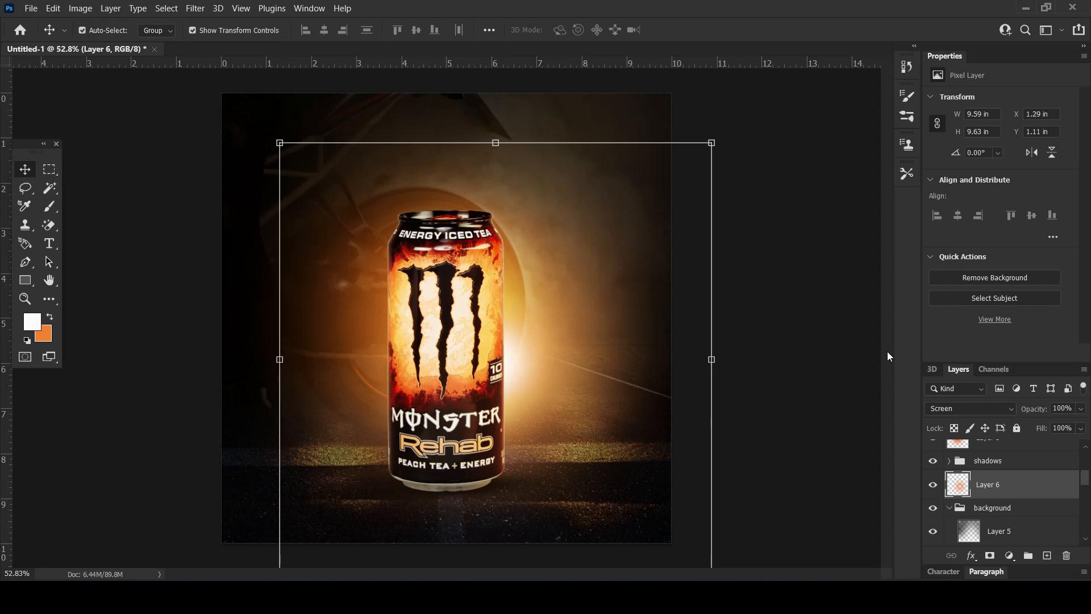
{"action": "scroll", "coordinate": [1037, 468], "scroll_direction": "up", "scroll_amount": 2}
{"action": "left_click", "coordinate": [994, 438], "text": "shift"}
{"action": "left_click_drag", "start_coordinate": [994, 440], "coordinate": [1011, 527]}
{"action": "scroll", "coordinate": [717, 352], "scroll_direction": "down", "scroll_amount": 1}
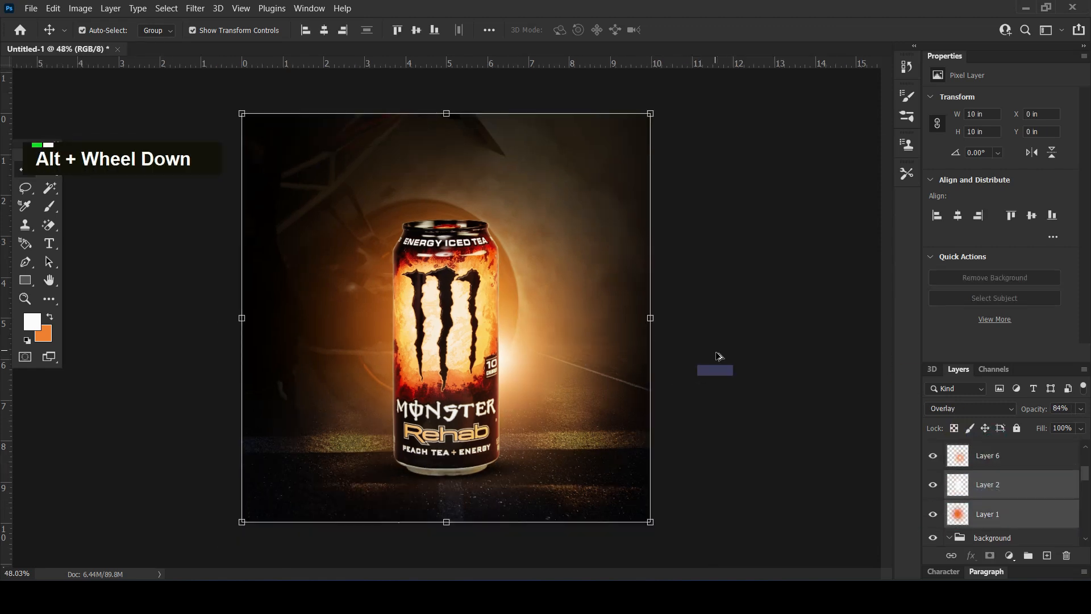
Scale the Layer 6 light spot to 115.58% and reposition it behind the can's right edge.
{"action": "left_click", "coordinate": [531, 365]}
{"action": "left_click_drag", "start_coordinate": [687, 155], "coordinate": [717, 128]}
{"action": "left_click_drag", "start_coordinate": [530, 359], "coordinate": [523, 350]}
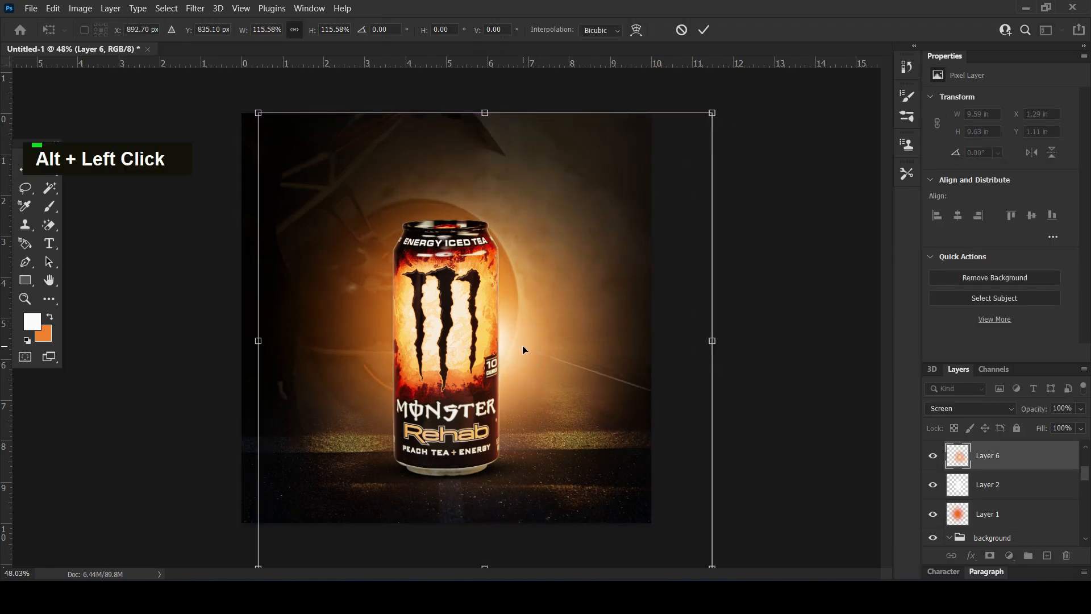
{"action": "key", "text": "Return"}
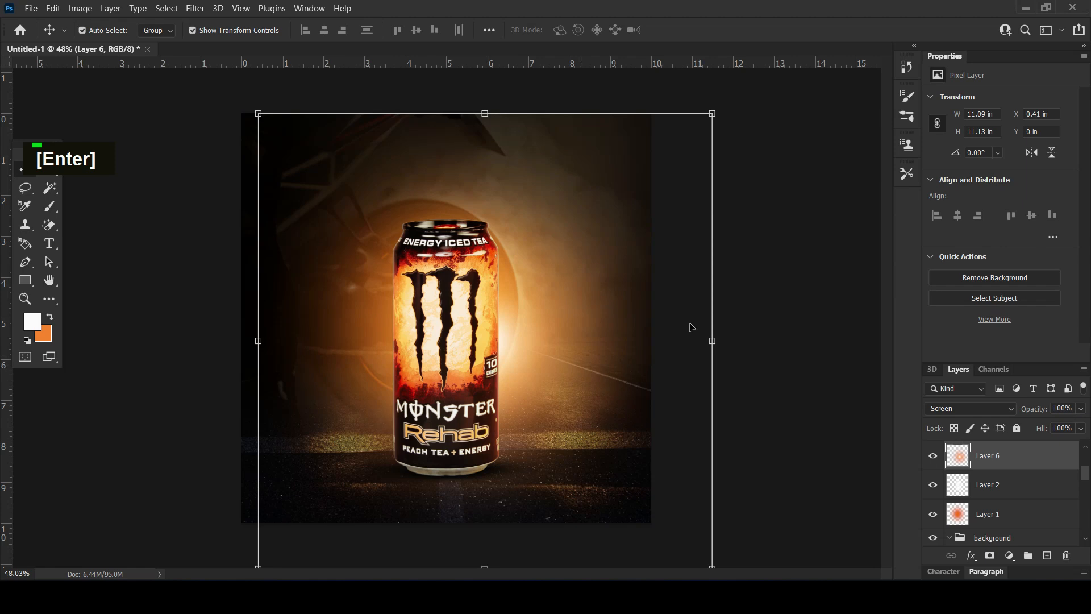
{"action": "left_click", "coordinate": [824, 243]}
{"action": "left_click", "coordinate": [527, 352]}
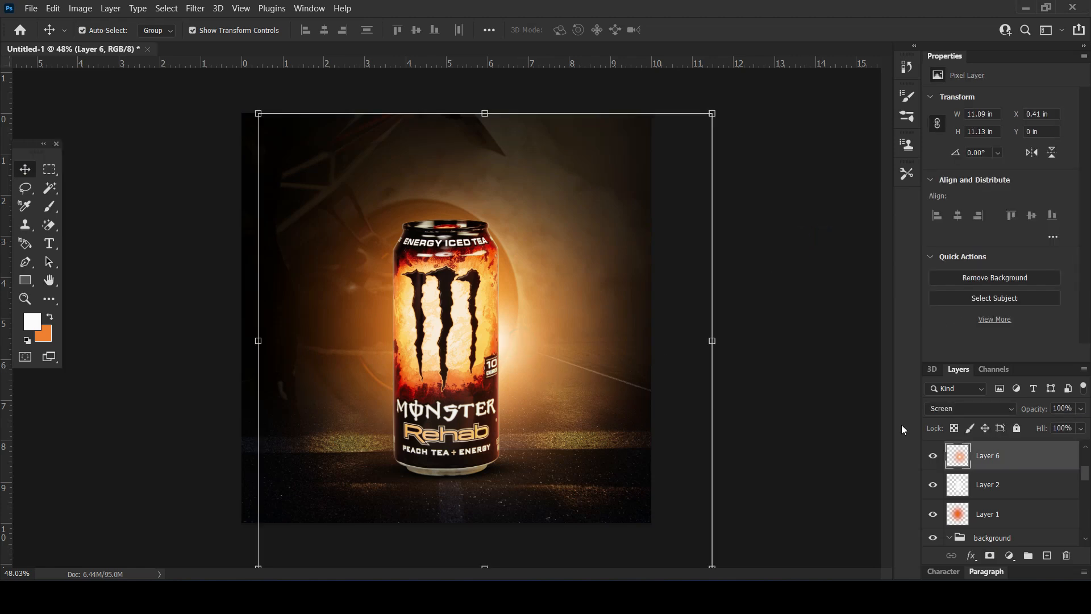
Compare the glow around the can with Layer 2 hidden and shown.
{"action": "left_click", "coordinate": [979, 487]}
{"action": "left_click", "coordinate": [932, 484]}
{"action": "left_click", "coordinate": [933, 484]}
{"action": "left_click", "coordinate": [932, 485]}
{"action": "left_click", "coordinate": [933, 485]}
Duplicate Layer 6 to the top of the layer stack and squeeze it to 17.20% width and 55.69% height over the can's label.
{"action": "left_click", "coordinate": [542, 342]}
{"action": "key", "text": "ctrl+j"}
{"action": "mouse_move", "coordinate": [985, 458]}
{"action": "left_mouse_down"}
{"action": "mouse_move", "coordinate": [988, 433]}
{"action": "mouse_move", "coordinate": [977, 451]}
{"action": "left_mouse_up"}
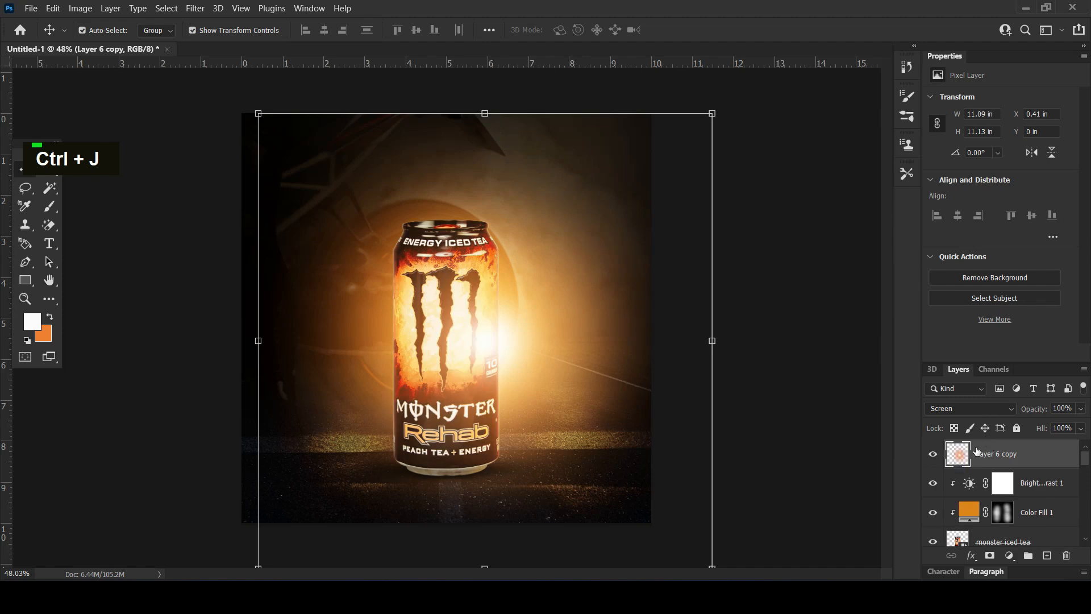
{"action": "left_click_drag", "start_coordinate": [712, 114], "coordinate": [614, 212]}
{"action": "left_click_drag", "start_coordinate": [614, 341], "coordinate": [476, 363]}
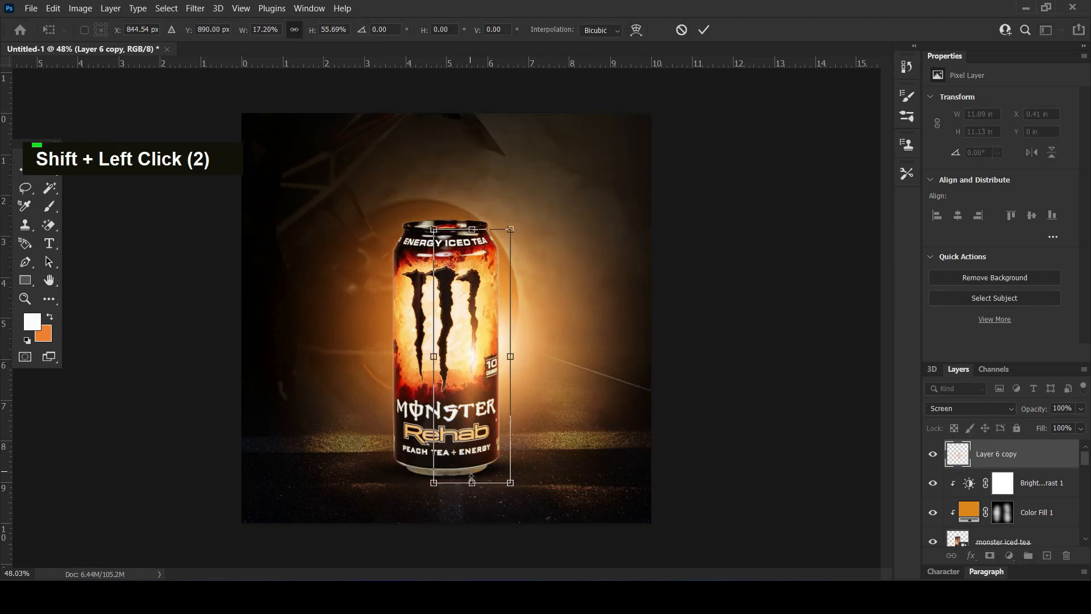
{"action": "key", "text": "Return"}
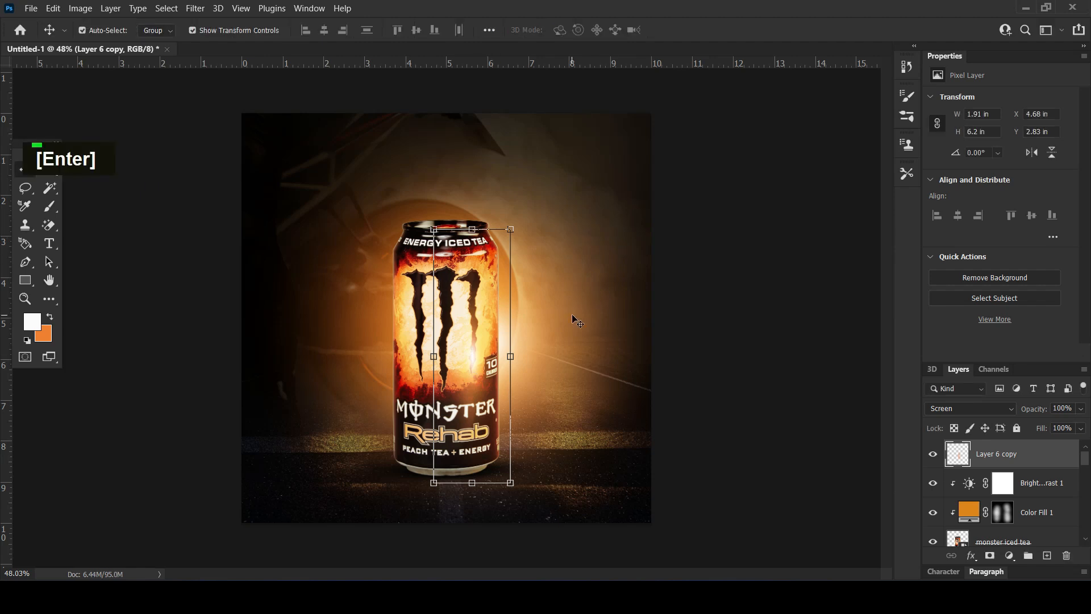
{"action": "left_click_drag", "start_coordinate": [471, 362], "coordinate": [402, 362]}
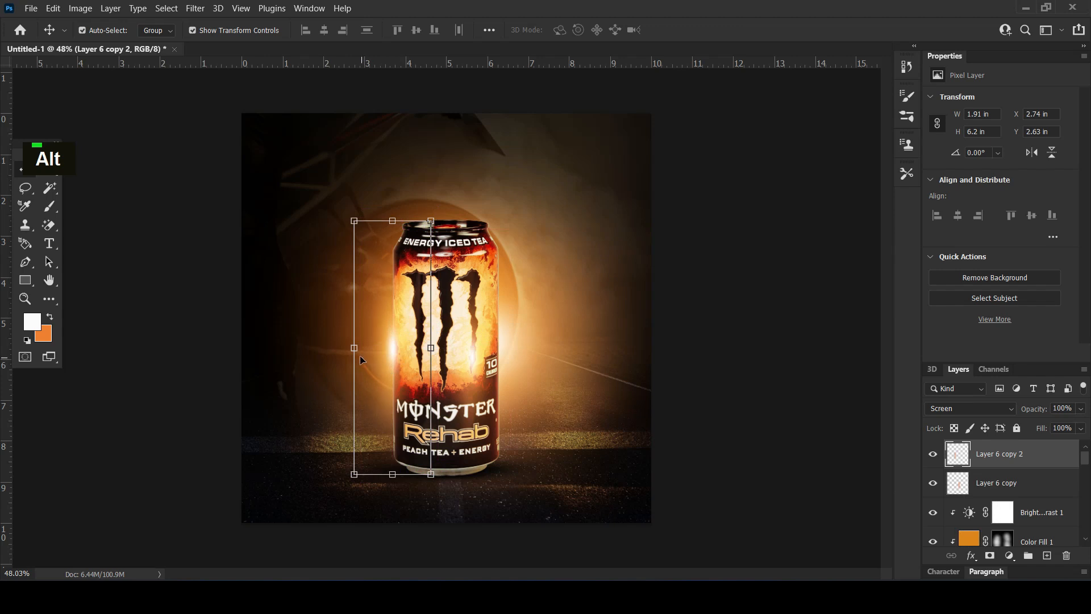
{"action": "key", "text": "ctrl+z"}
{"action": "key", "text": "ctrl+shift+z"}
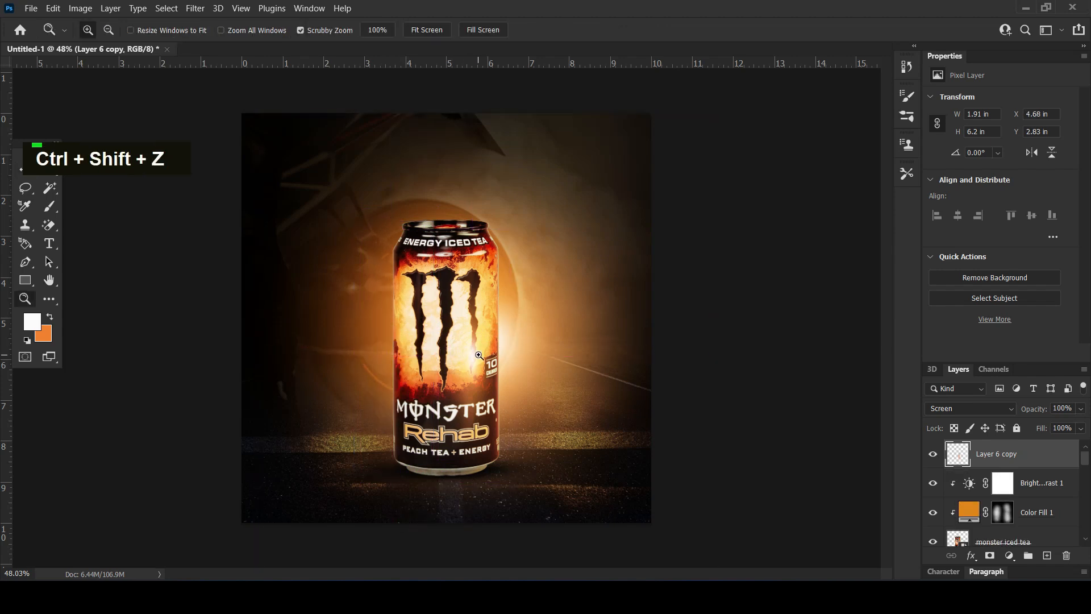
Duplicate the narrow flare, stretch it to 40.91% width and 149.14% height, and align it along the can's right edge.
{"action": "key", "text": "v"}
{"action": "left_click_drag", "start_coordinate": [477, 357], "coordinate": [396, 362]}
{"action": "left_click_drag", "start_coordinate": [393, 233], "coordinate": [393, 152]}
{"action": "left_click_drag", "start_coordinate": [391, 320], "coordinate": [501, 319]}
{"action": "left_click_drag", "start_coordinate": [497, 487], "coordinate": [498, 529]}
{"action": "left_click_drag", "start_coordinate": [538, 341], "coordinate": [496, 366]}
{"action": "key", "text": "Right"}
{"action": "key", "text": "Right"}
{"action": "key", "text": "Right"}
{"action": "key", "text": "Right"}
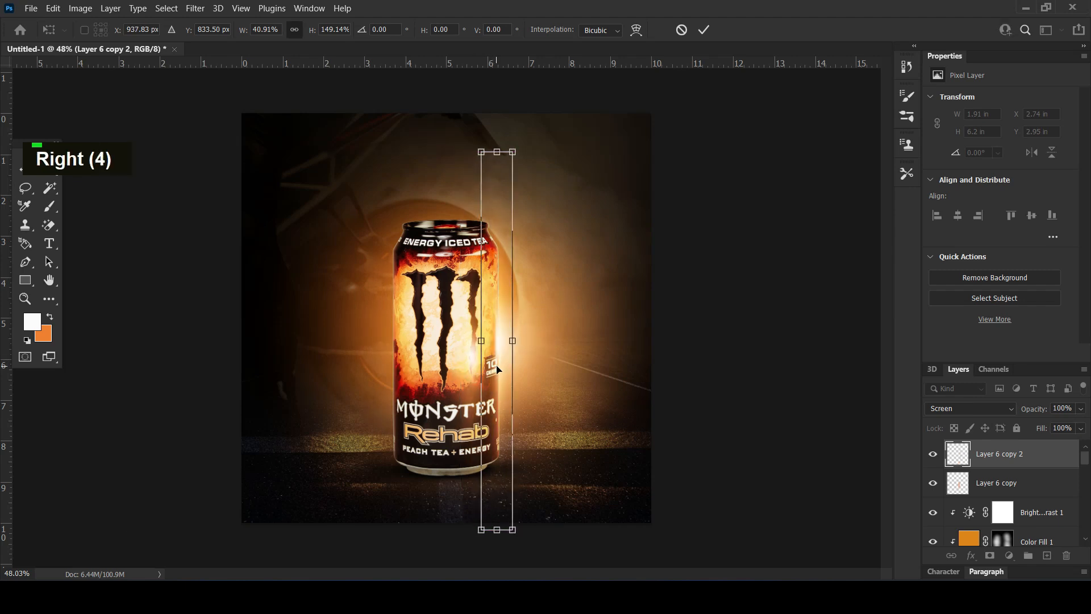
{"action": "key", "text": "Return"}
{"action": "left_click", "coordinate": [716, 322]}
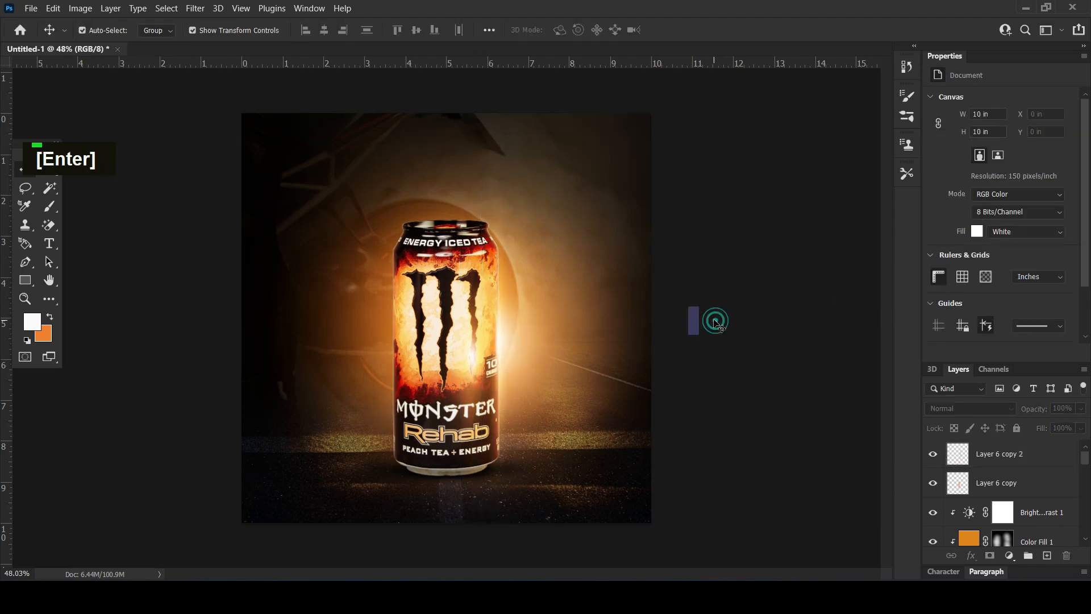
Add a layer mask to Layer 5 in the background group.
{"action": "left_click", "coordinate": [613, 168]}
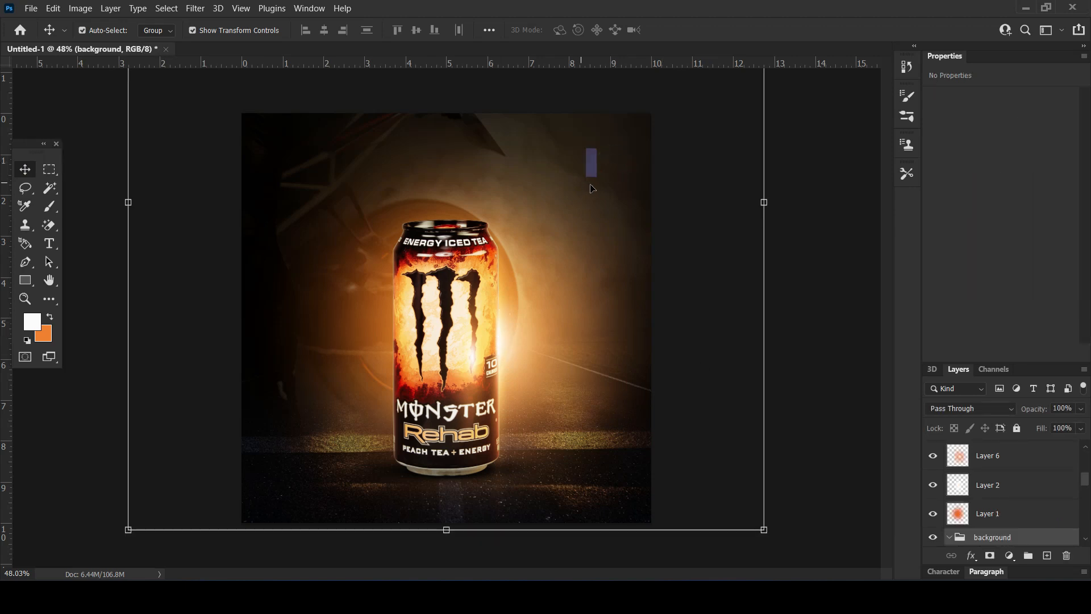
{"action": "scroll", "coordinate": [1044, 530], "scroll_direction": "down", "scroll_amount": 4}
{"action": "left_click", "coordinate": [1019, 453]}
{"action": "left_click", "coordinate": [991, 556]}
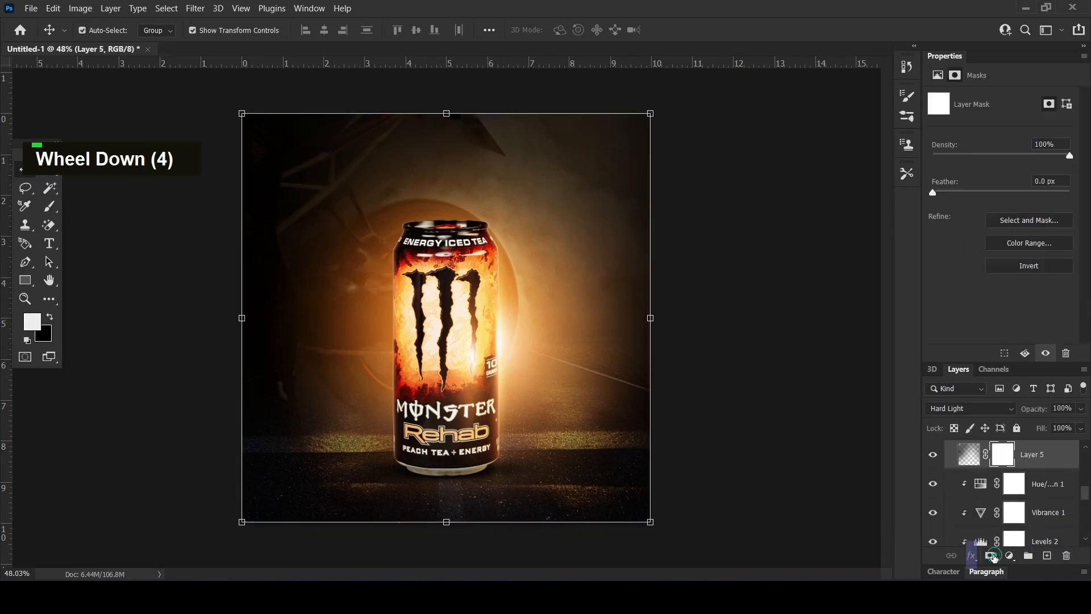
Paint Layer 5's mask black with a soft 800 px brush over the smoke in the upper-right area of the poster.
{"action": "left_click", "coordinate": [48, 209]}
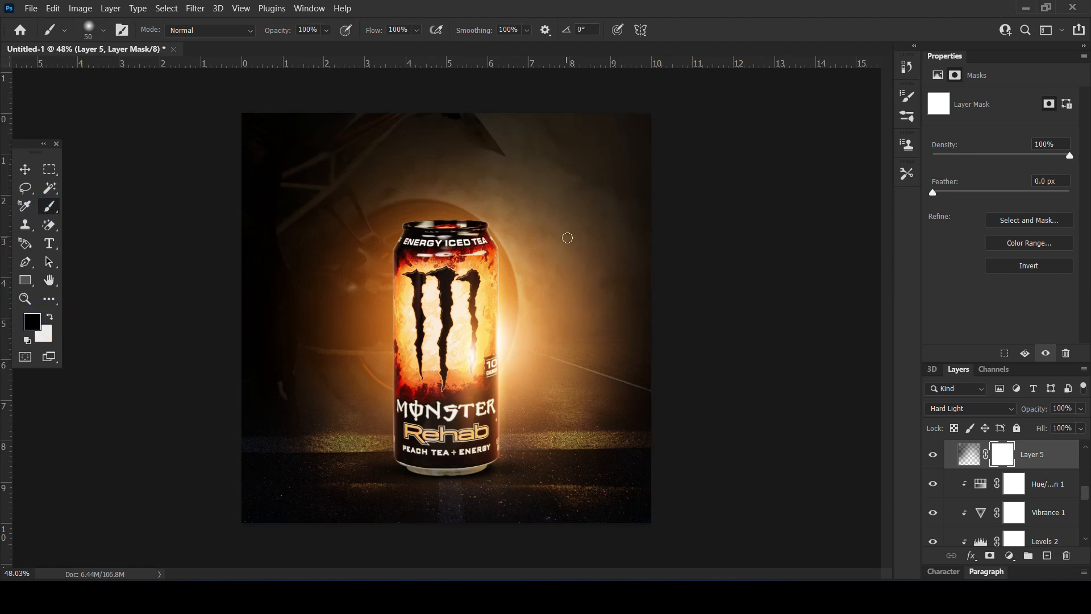
{"action": "key", "text": "bracketright"}
{"action": "key", "text": "bracketright"}
{"action": "key", "text": "bracketright"}
{"action": "key", "text": "bracketright"}
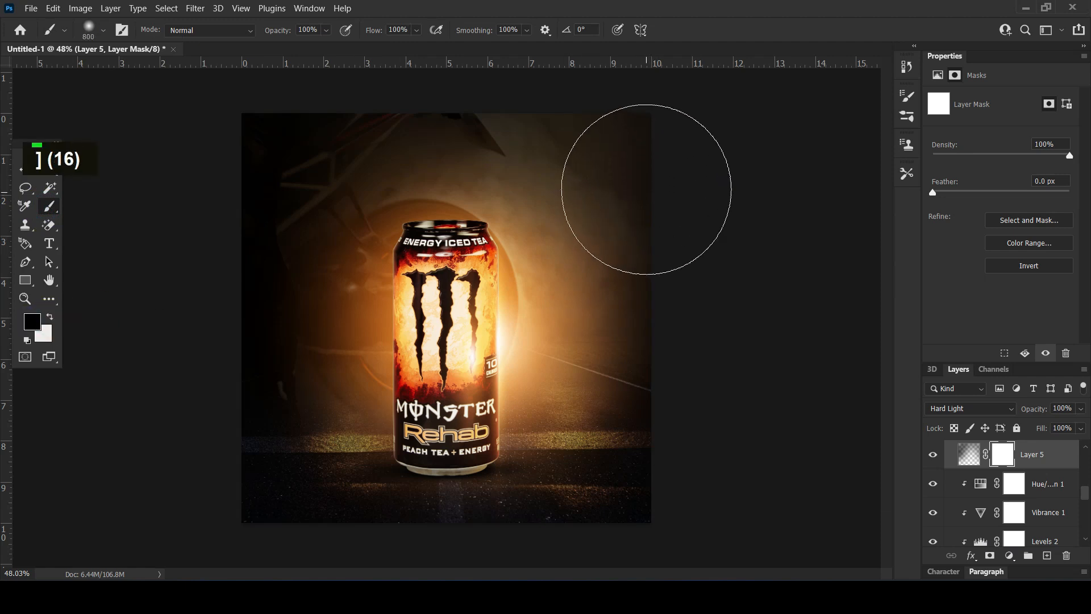
{"action": "left_click", "coordinate": [654, 171]}
{"action": "left_click", "coordinate": [596, 258]}
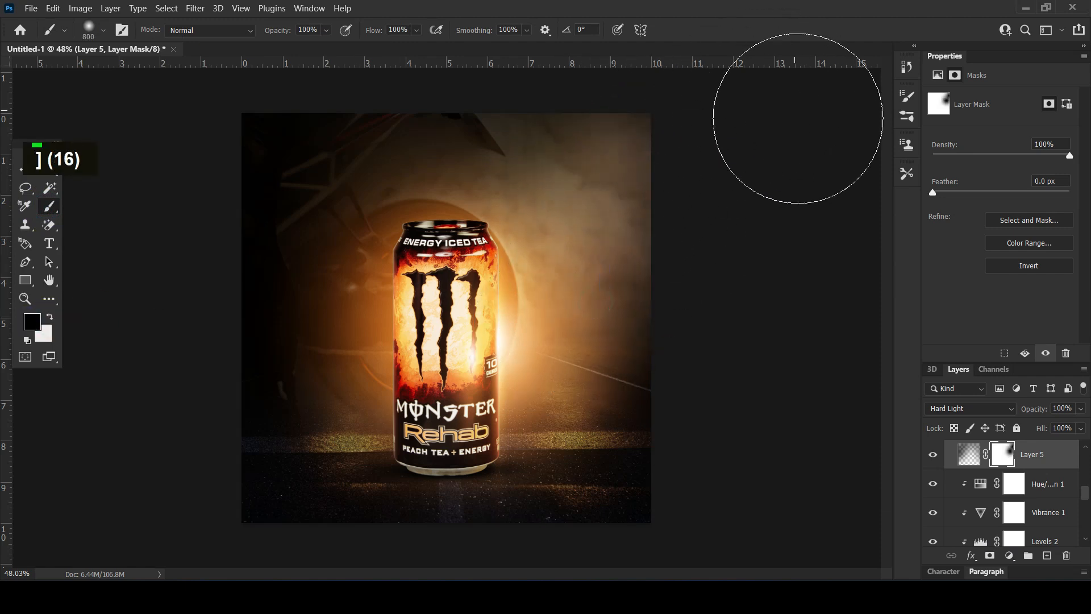
{"action": "left_click", "coordinate": [591, 212]}
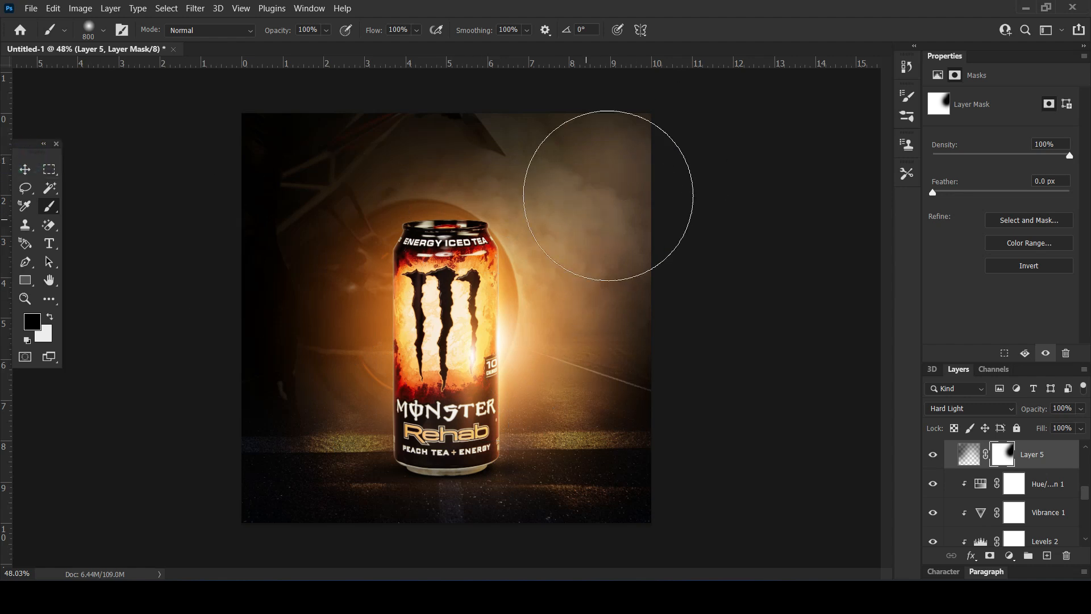
{"action": "left_click", "coordinate": [25, 169]}
{"action": "left_click", "coordinate": [165, 260]}
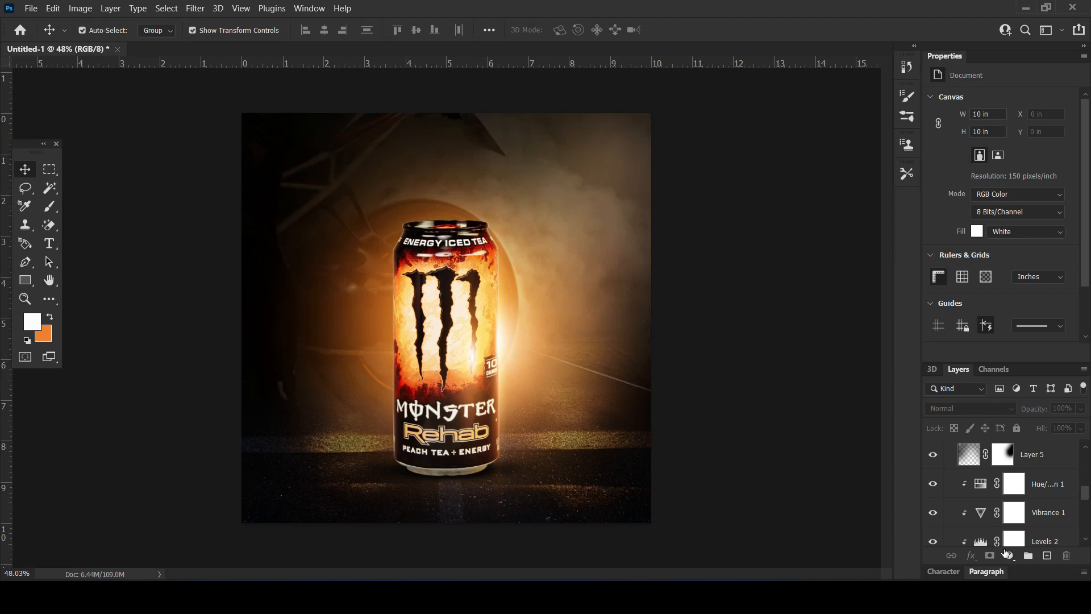
Add a layer above Layer 5, dab an orange 800 px glow beside the can's upper right, and set it to Screen.
{"action": "left_click", "coordinate": [1047, 555]}
{"action": "left_click", "coordinate": [51, 319]}
{"action": "left_click", "coordinate": [50, 206]}
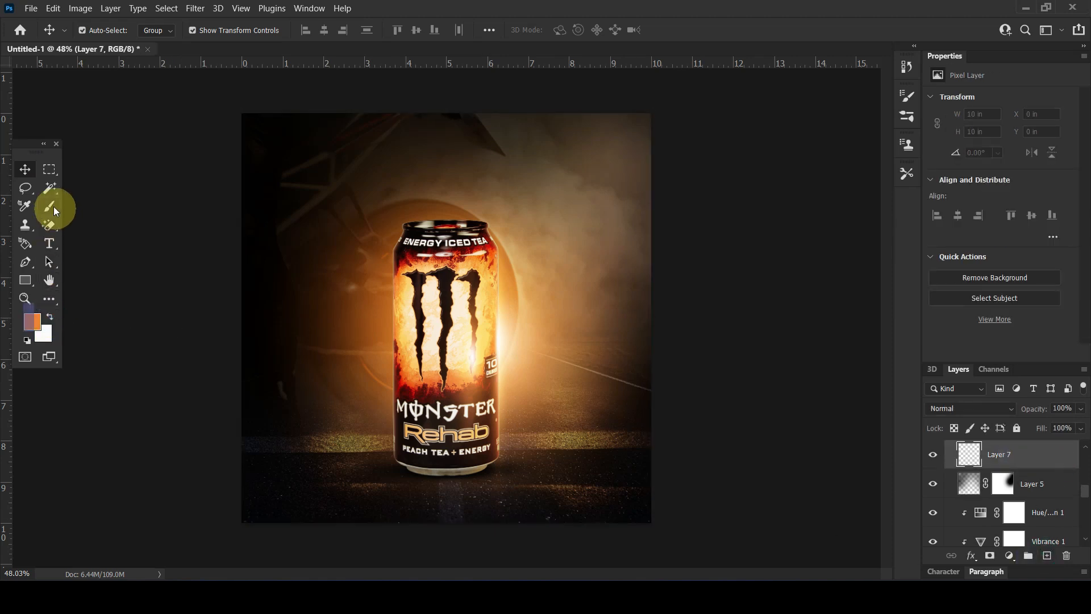
{"action": "left_click", "coordinate": [498, 272]}
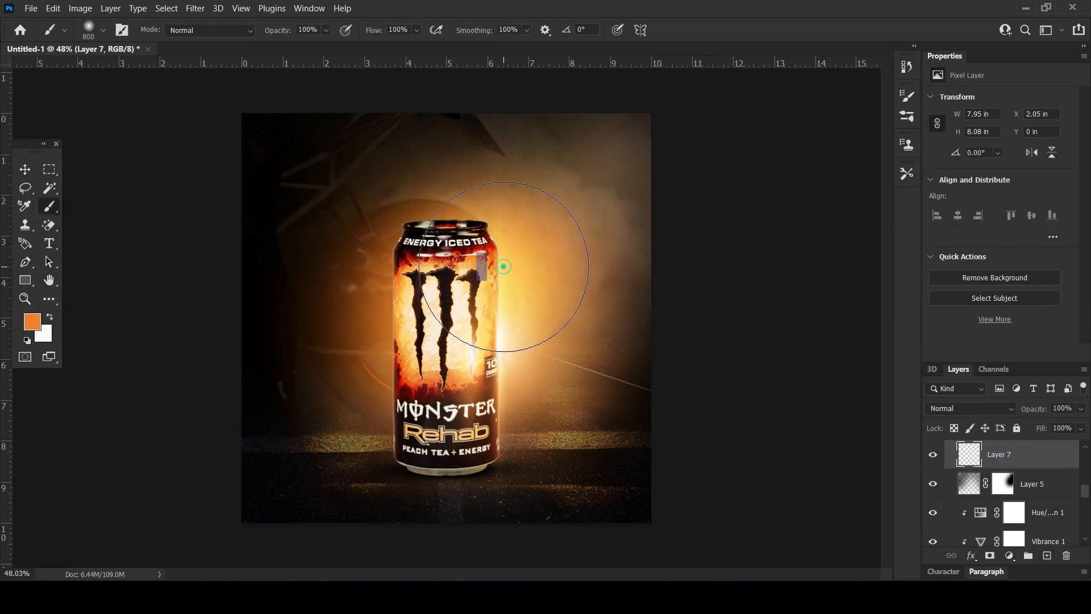
{"action": "left_click", "coordinate": [990, 408]}
{"action": "left_click", "coordinate": [960, 339]}
{"action": "left_click", "coordinate": [25, 169]}
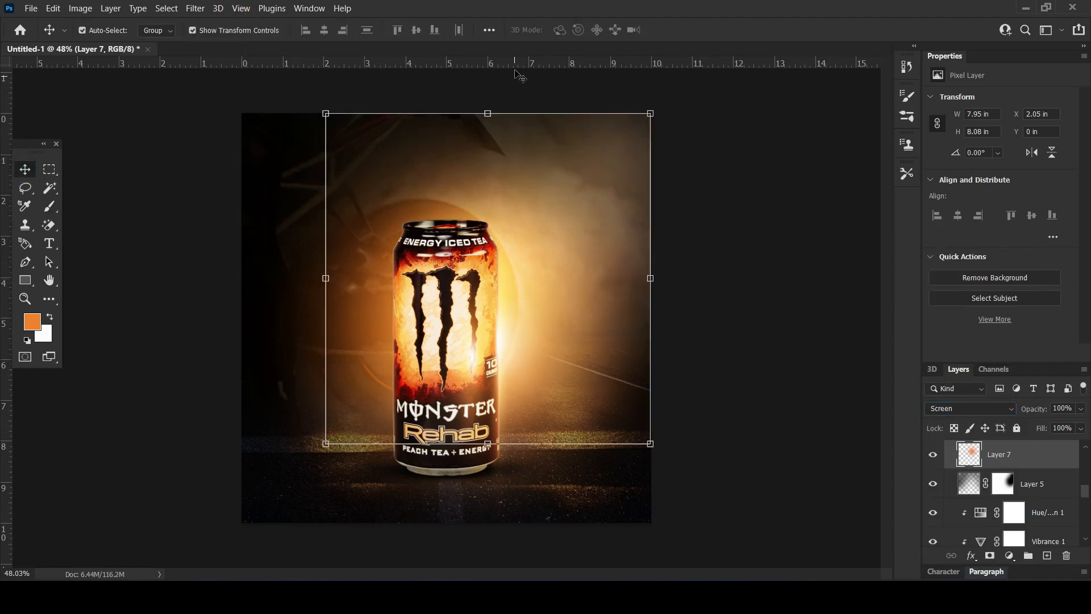
Warp the orange Layer 7 glow into a diagonal beam spreading from the can toward the poster's upper-right corner.
{"action": "key", "text": "ctrl+t"}
{"action": "left_click", "coordinate": [633, 30]}
{"action": "left_click_drag", "start_coordinate": [549, 209], "coordinate": [625, 153]}
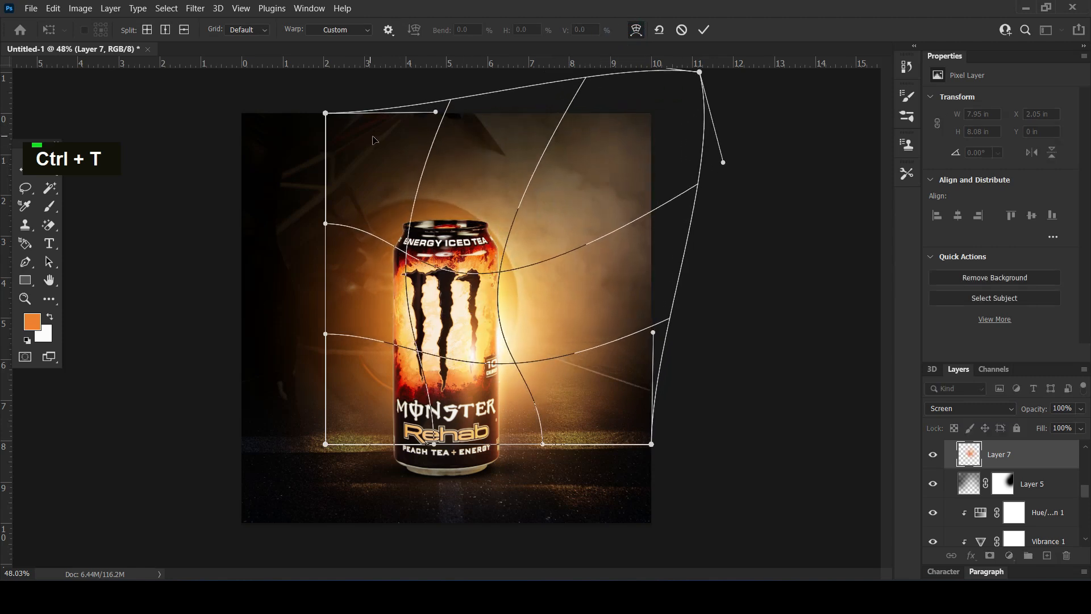
{"action": "left_click_drag", "start_coordinate": [372, 137], "coordinate": [490, 149]}
{"action": "left_click_drag", "start_coordinate": [626, 390], "coordinate": [622, 254]}
{"action": "left_click_drag", "start_coordinate": [337, 409], "coordinate": [399, 383]}
{"action": "left_click_drag", "start_coordinate": [592, 323], "coordinate": [624, 214]}
{"action": "left_click", "coordinate": [667, 273]}
{"action": "left_click_drag", "start_coordinate": [518, 160], "coordinate": [607, 151]}
{"action": "left_click_drag", "start_coordinate": [512, 131], "coordinate": [541, 105]}
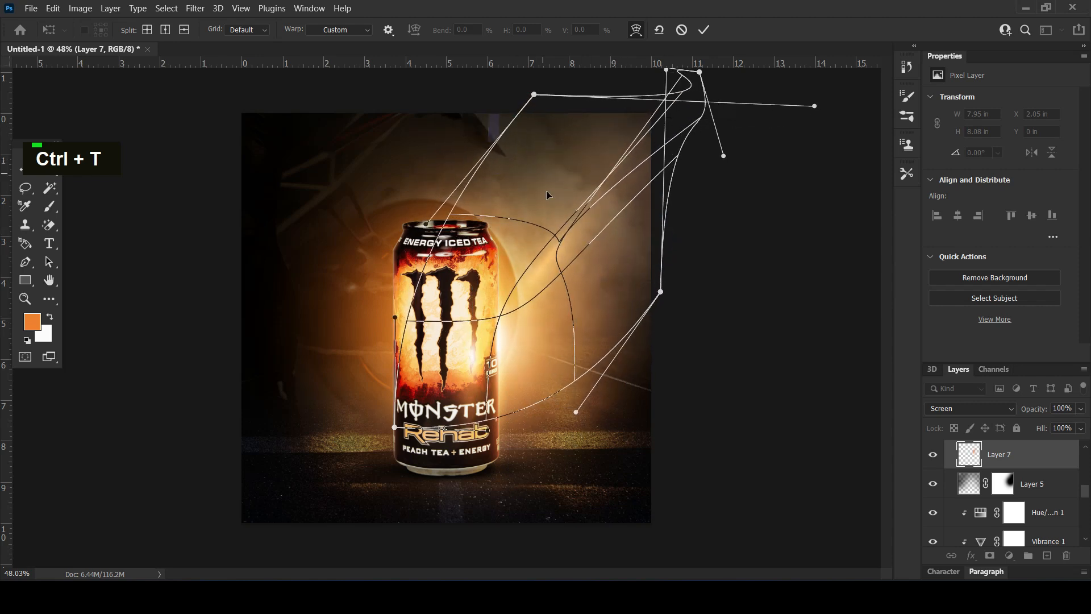
{"action": "left_click_drag", "start_coordinate": [546, 192], "coordinate": [533, 155]}
{"action": "left_click_drag", "start_coordinate": [619, 245], "coordinate": [654, 275]}
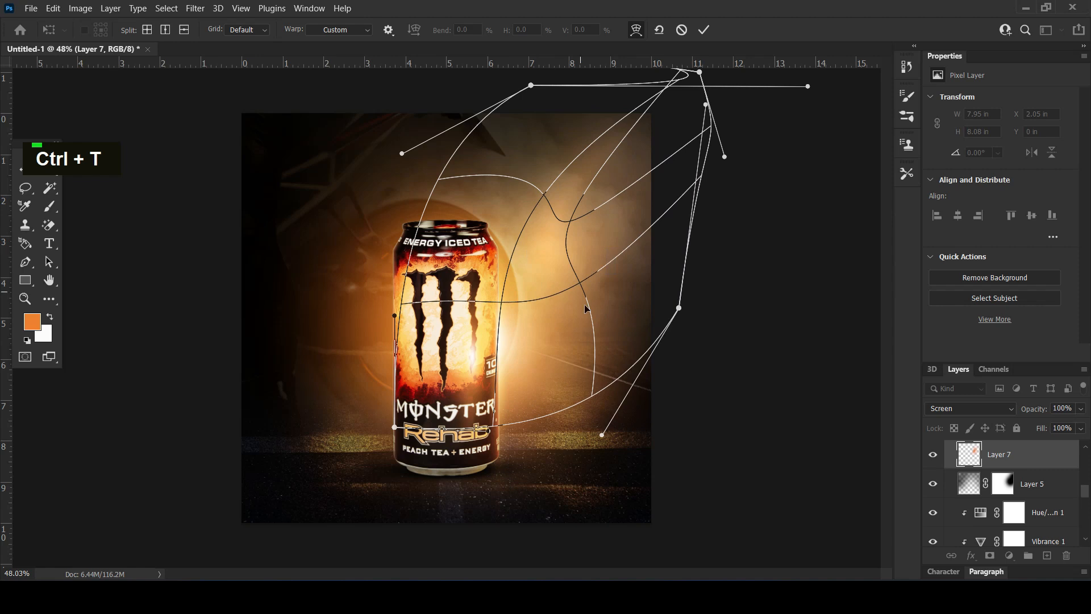
{"action": "left_click_drag", "start_coordinate": [585, 305], "coordinate": [546, 341]}
{"action": "left_click_drag", "start_coordinate": [570, 232], "coordinate": [620, 214]}
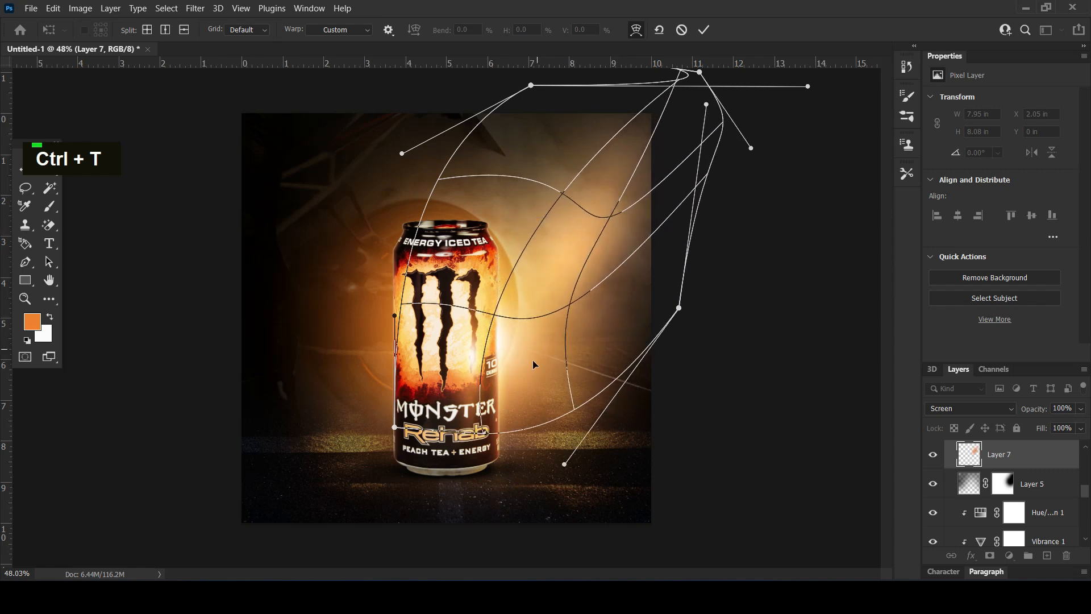
{"action": "left_click_drag", "start_coordinate": [577, 407], "coordinate": [504, 460]}
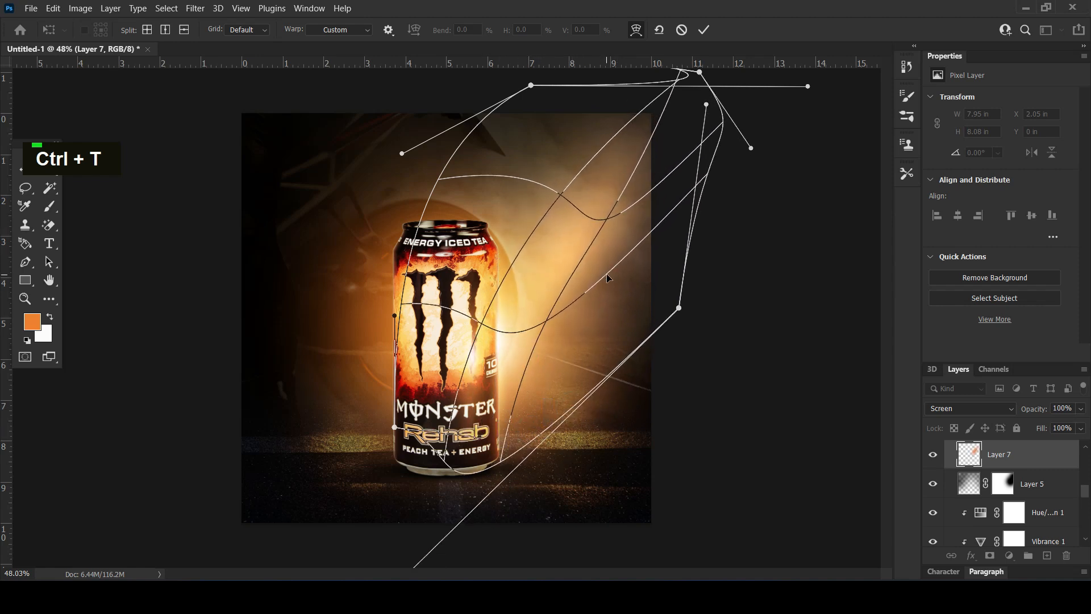
{"action": "left_click_drag", "start_coordinate": [607, 274], "coordinate": [629, 279]}
{"action": "key", "text": "Return"}
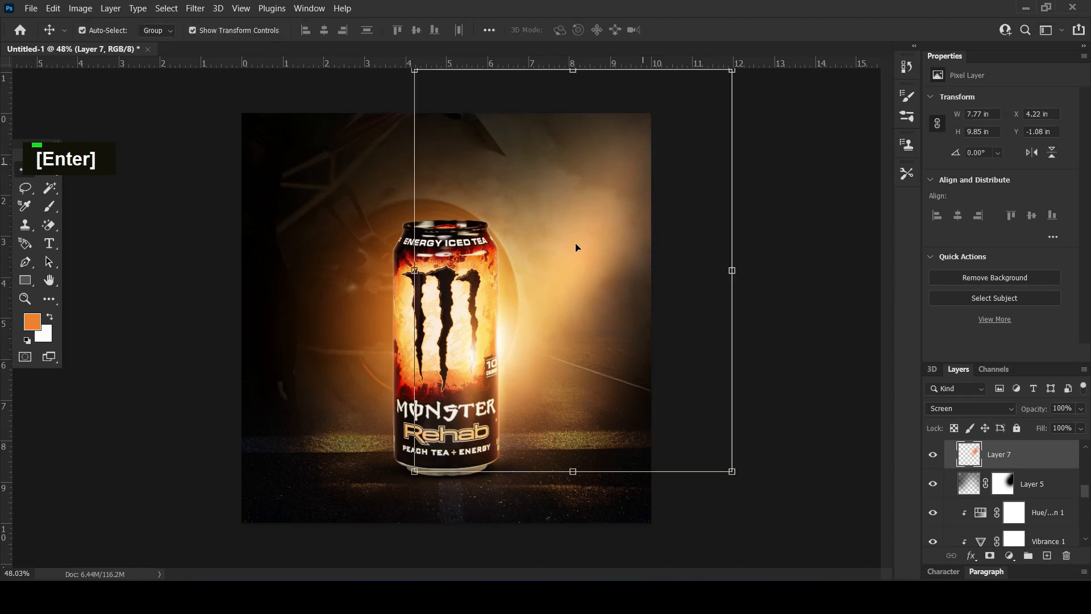
{"action": "double_click", "coordinate": [933, 458]}
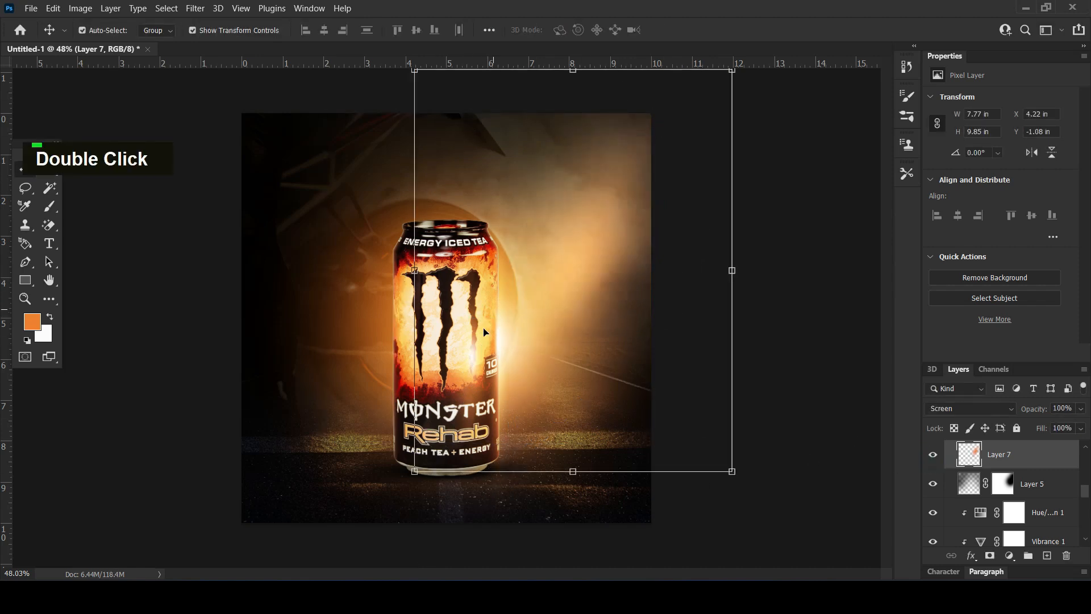
{"action": "left_click", "coordinate": [845, 276]}
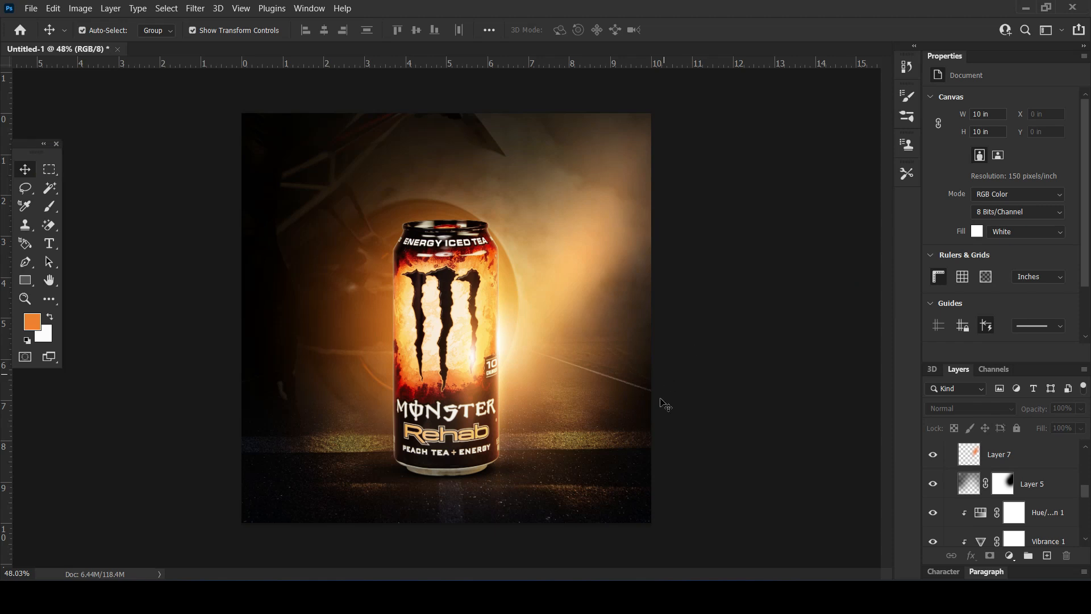
Enlarge the Layer 6 light spot behind the can to about 11.82 by 11.65 in.
{"action": "left_click", "coordinate": [530, 343]}
{"action": "left_click_drag", "start_coordinate": [258, 115], "coordinate": [228, 84]}
{"action": "key", "text": "Return"}
{"action": "left_click", "coordinate": [798, 299]}
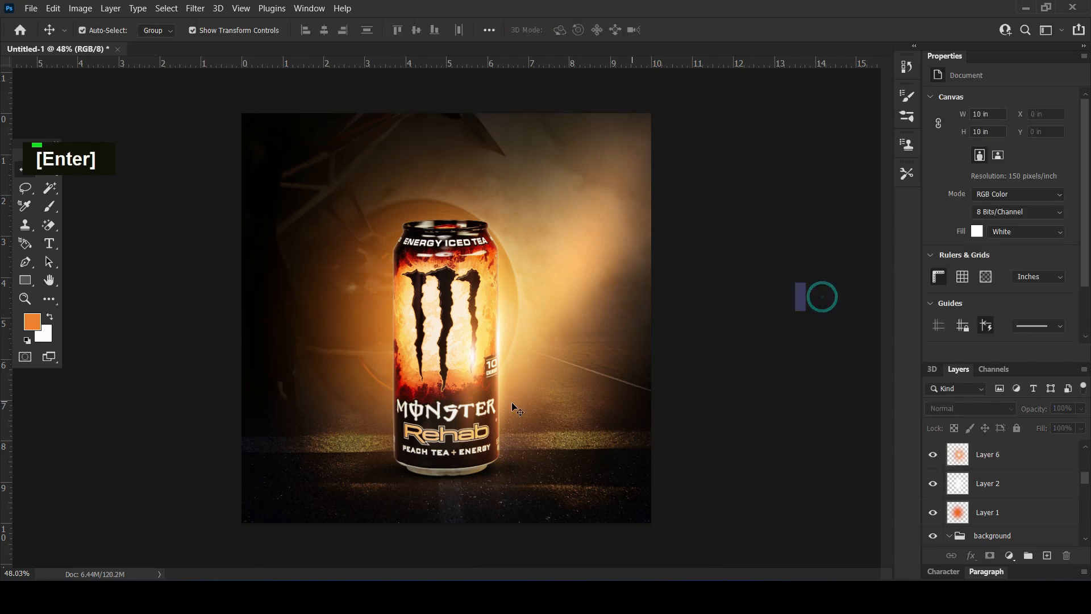
{"action": "scroll", "coordinate": [476, 346], "scroll_direction": "down", "scroll_amount": 2}
{"action": "scroll", "coordinate": [476, 346], "scroll_direction": "up", "scroll_amount": 2}
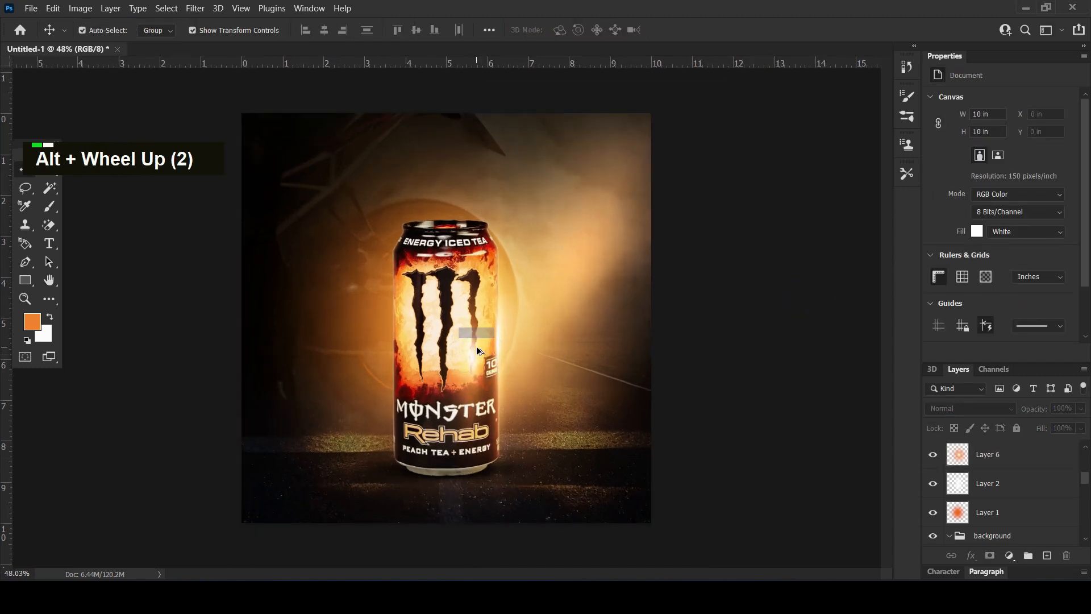
Add a new empty layer clipped to the can, directly above its brightness/contrast adjustment.
{"action": "left_click", "coordinate": [444, 308]}
{"action": "left_click", "coordinate": [1047, 555]}
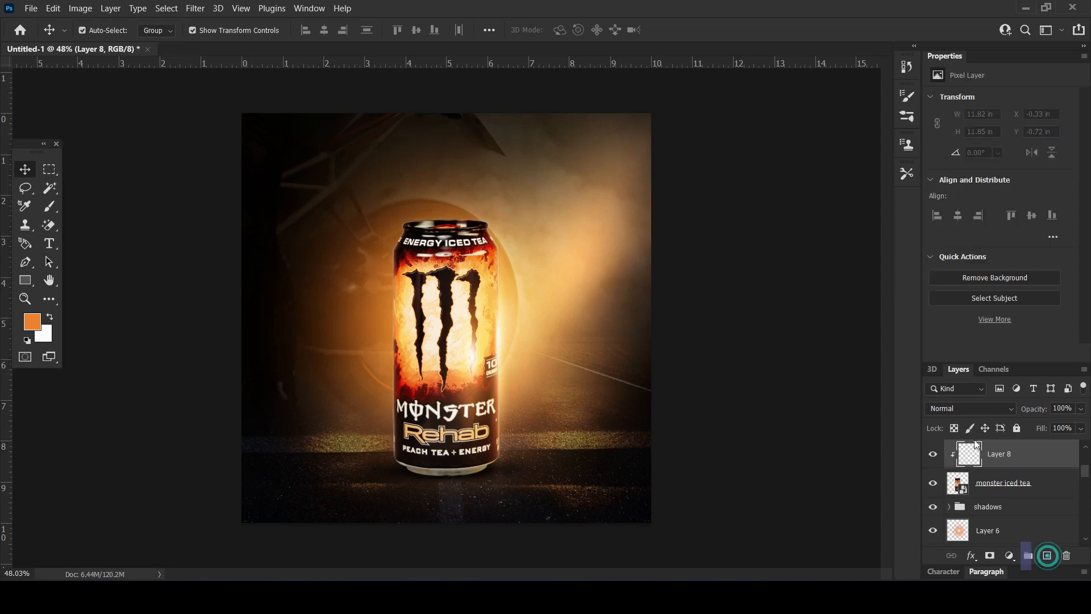
{"action": "scroll", "coordinate": [1011, 494], "scroll_direction": "up", "scroll_amount": 3}
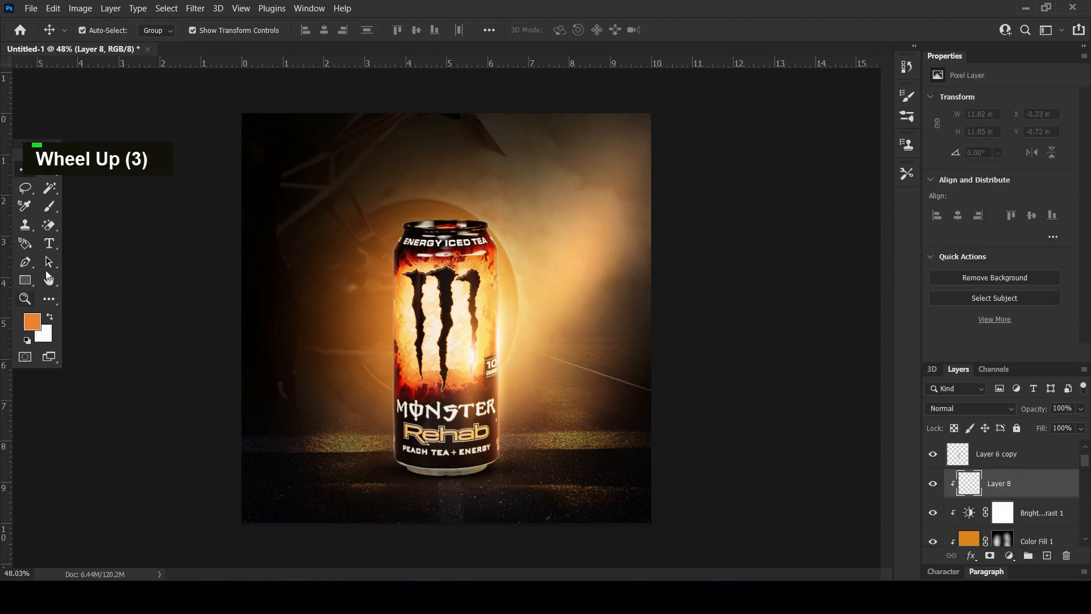
Choose the 700 px splatter brush with white paint and try a stamp of particles over the can on Layer 8.
{"action": "left_click", "coordinate": [48, 220]}
{"action": "left_click", "coordinate": [103, 29]}
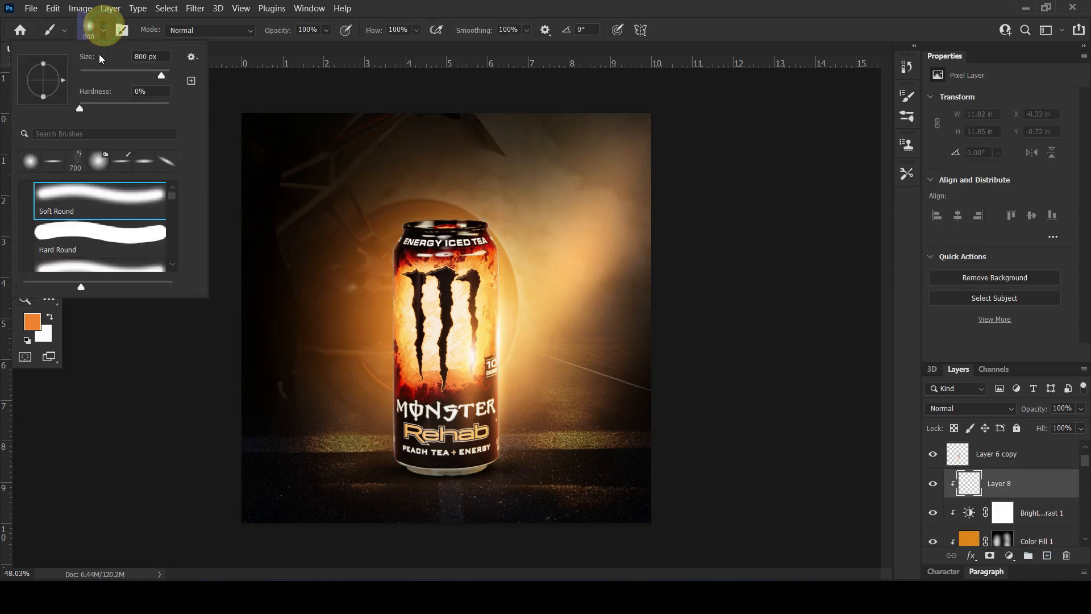
{"action": "left_click", "coordinate": [77, 163]}
{"action": "left_click", "coordinate": [523, 3]}
{"action": "left_click", "coordinate": [45, 329]}
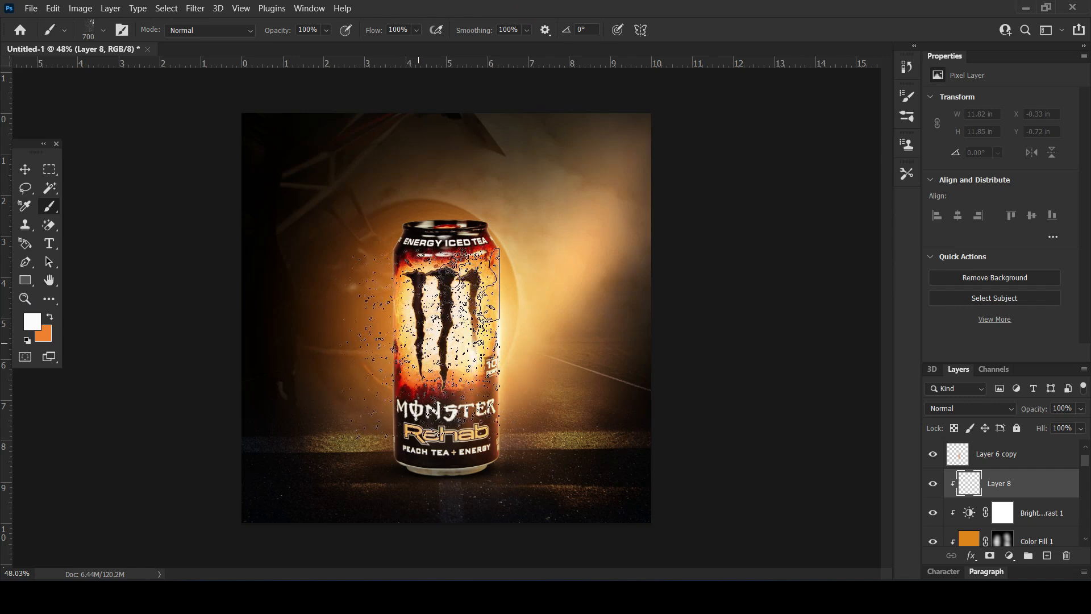
{"action": "scroll", "coordinate": [433, 336], "scroll_direction": "up", "scroll_amount": 3, "text": "alt"}
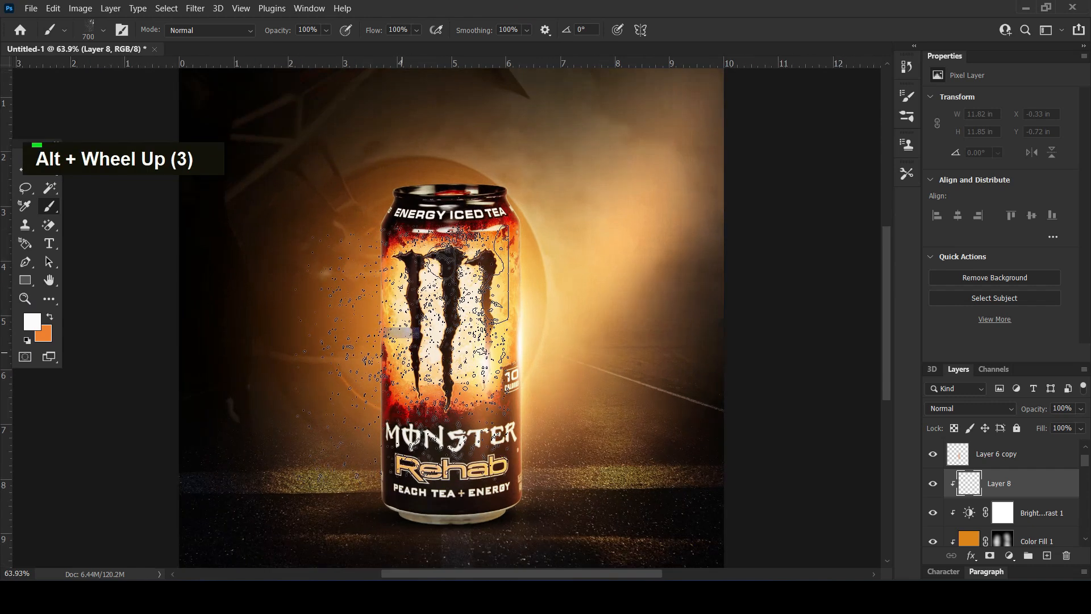
{"action": "key", "text": "ctrl+z"}
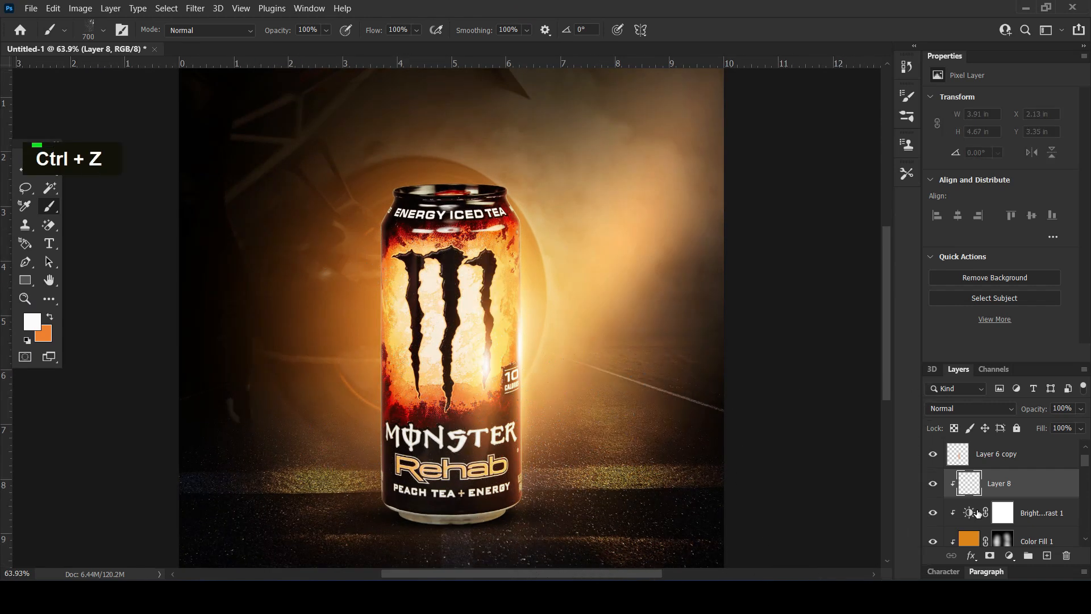
Release Layer 8 from its clipping mask, stamp white splatter over and beside the can's left side, and set it to Screen.
{"action": "right_click", "coordinate": [996, 487]}
{"action": "left_click", "coordinate": [852, 258]}
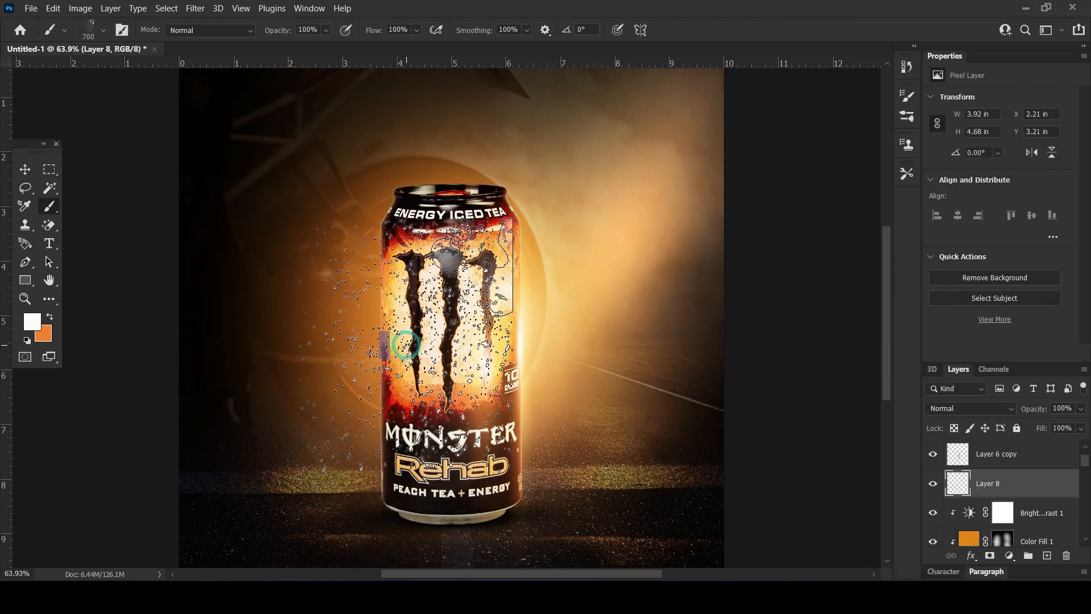
{"action": "left_click", "coordinate": [954, 407]}
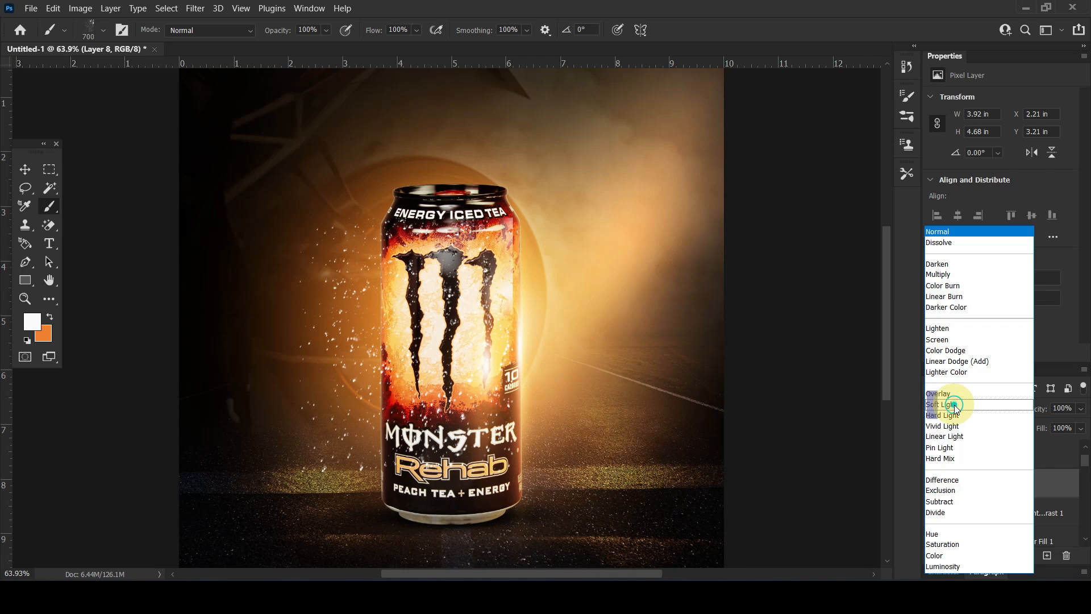
{"action": "left_click", "coordinate": [937, 339]}
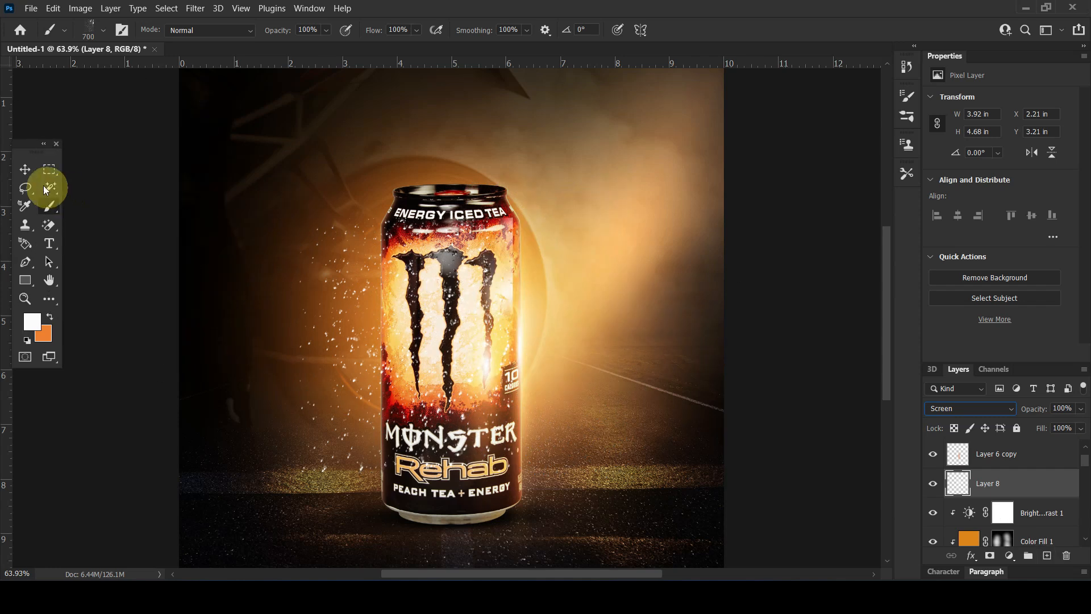
{"action": "left_click", "coordinate": [419, 440]}
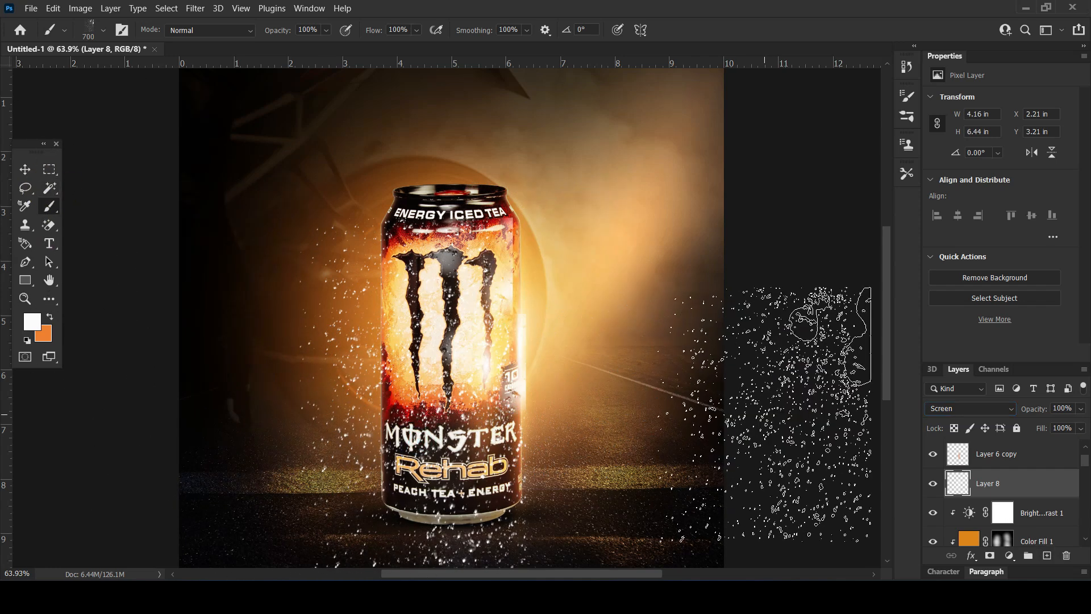
Scale the Layer 8 splatter down slightly and nudge it into place over the can's left side.
{"action": "left_click", "coordinate": [25, 169]}
{"action": "scroll", "coordinate": [418, 331], "scroll_direction": "down", "scroll_amount": 2}
{"action": "left_click_drag", "start_coordinate": [507, 523], "coordinate": [486, 493]}
{"action": "left_click_drag", "start_coordinate": [438, 403], "coordinate": [437, 397]}
Warp the Layer 8 splatter so the particles curve around the can's left side from rim to base.
{"action": "left_click", "coordinate": [640, 33]}
{"action": "left_click_drag", "start_coordinate": [362, 278], "coordinate": [360, 247]}
{"action": "left_click_drag", "start_coordinate": [431, 241], "coordinate": [433, 262]}
{"action": "left_click_drag", "start_coordinate": [319, 231], "coordinate": [321, 193]}
{"action": "left_click_drag", "start_coordinate": [367, 442], "coordinate": [384, 446]}
{"action": "left_click_drag", "start_coordinate": [364, 487], "coordinate": [439, 482]}
{"action": "left_click_drag", "start_coordinate": [354, 493], "coordinate": [374, 487]}
{"action": "left_click_drag", "start_coordinate": [367, 428], "coordinate": [374, 438]}
{"action": "left_click_drag", "start_coordinate": [374, 335], "coordinate": [375, 347]}
{"action": "left_click_drag", "start_coordinate": [383, 222], "coordinate": [385, 234]}
{"action": "left_click_drag", "start_coordinate": [431, 286], "coordinate": [484, 257]}
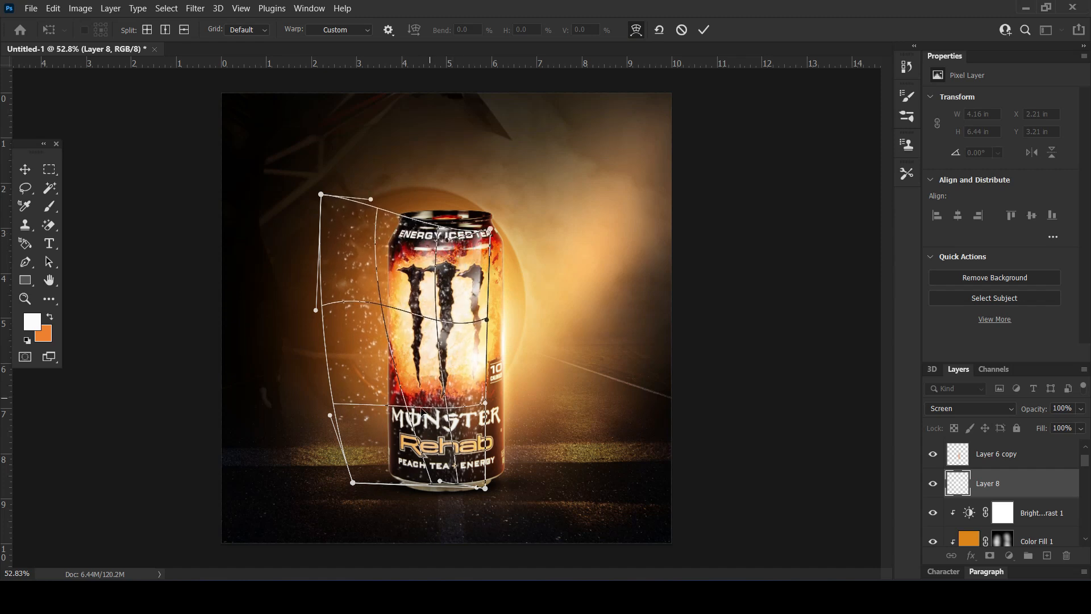
{"action": "key", "text": "Return"}
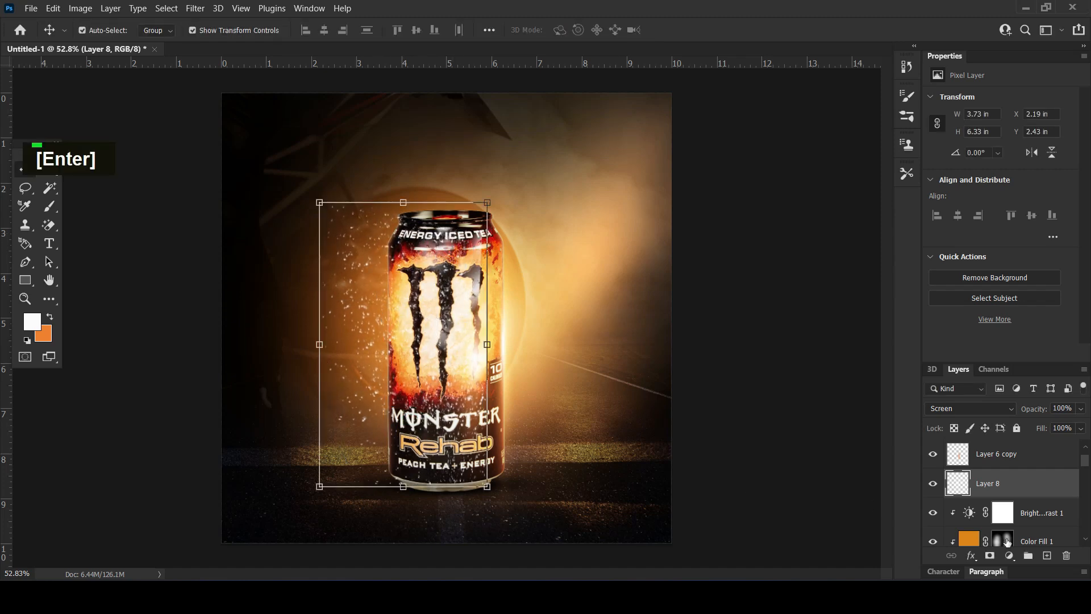
Add a layer mask to Layer 8 and hide the splatter over the can's face with a soft 300 px black brush.
{"action": "left_click", "coordinate": [990, 556]}
{"action": "left_click", "coordinate": [49, 207]}
{"action": "left_click", "coordinate": [89, 26]}
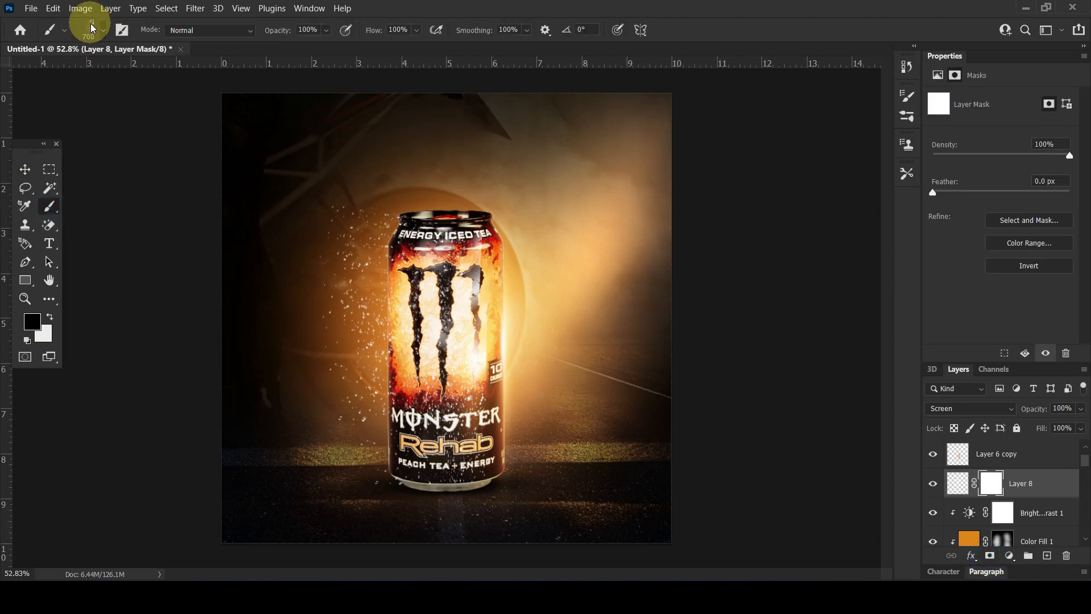
{"action": "left_click", "coordinate": [64, 165]}
{"action": "left_click", "coordinate": [572, 336]}
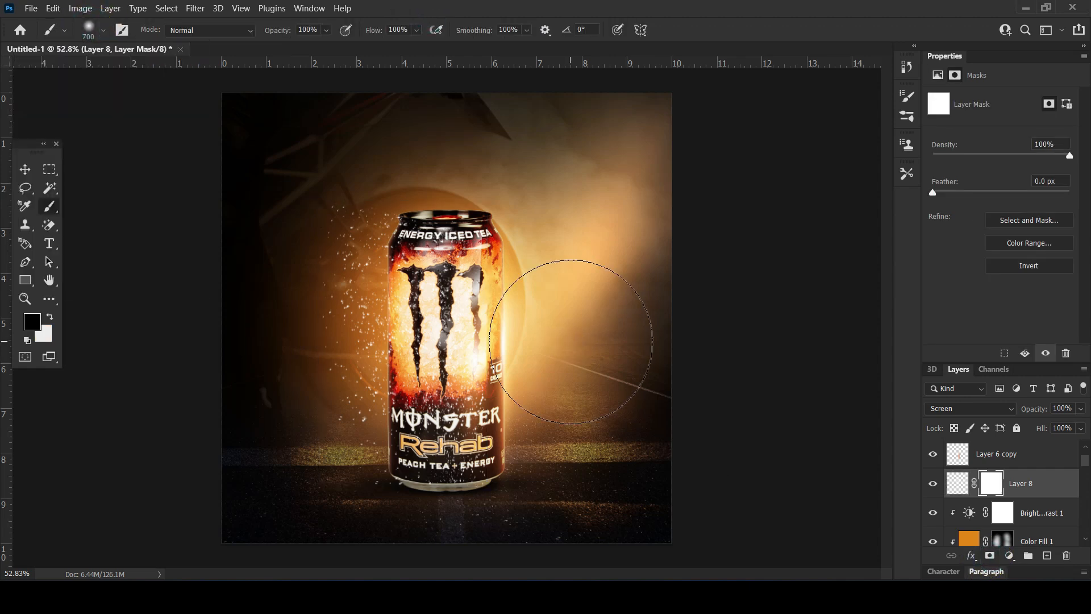
{"action": "key", "text": "bracketleft"}
{"action": "key", "text": "bracketleft"}
{"action": "key", "text": "bracketleft"}
{"action": "left_click", "coordinate": [486, 251]}
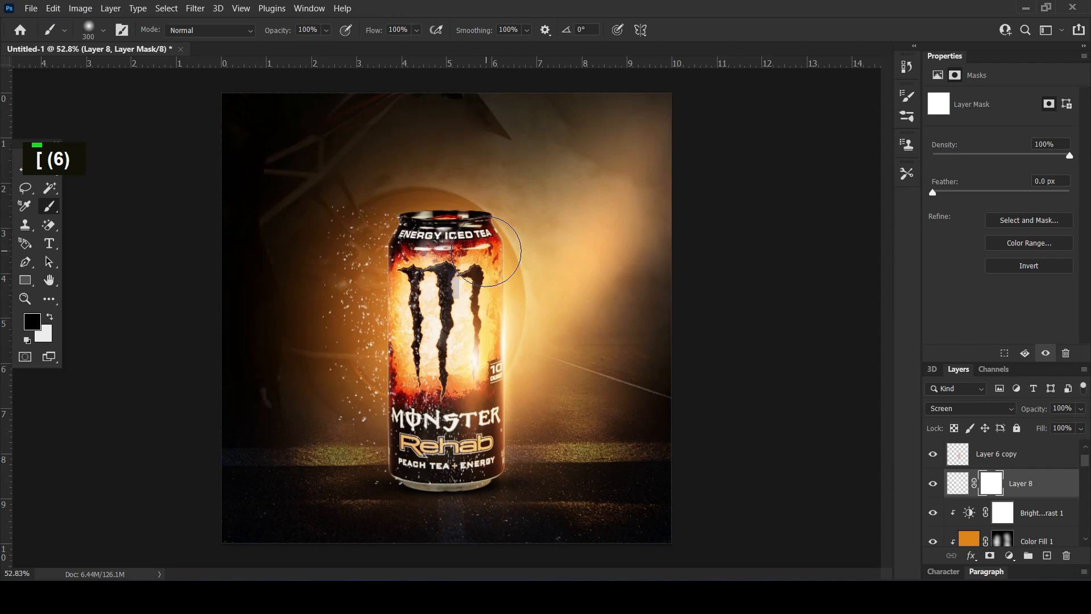
{"action": "double_click", "coordinate": [457, 428]}
{"action": "left_click", "coordinate": [409, 206]}
{"action": "left_click", "coordinate": [351, 186]}
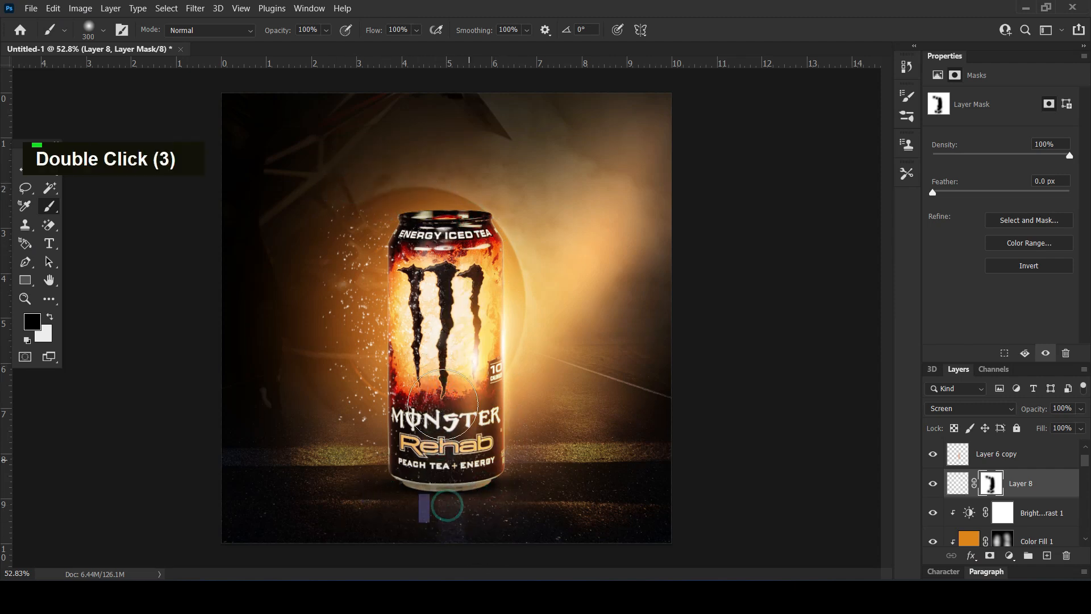
Duplicate the masked Layer 8 splatter, flip the copy horizontally, and move it to the can's right side.
{"action": "left_click", "coordinate": [25, 170]}
{"action": "left_click", "coordinate": [336, 328]}
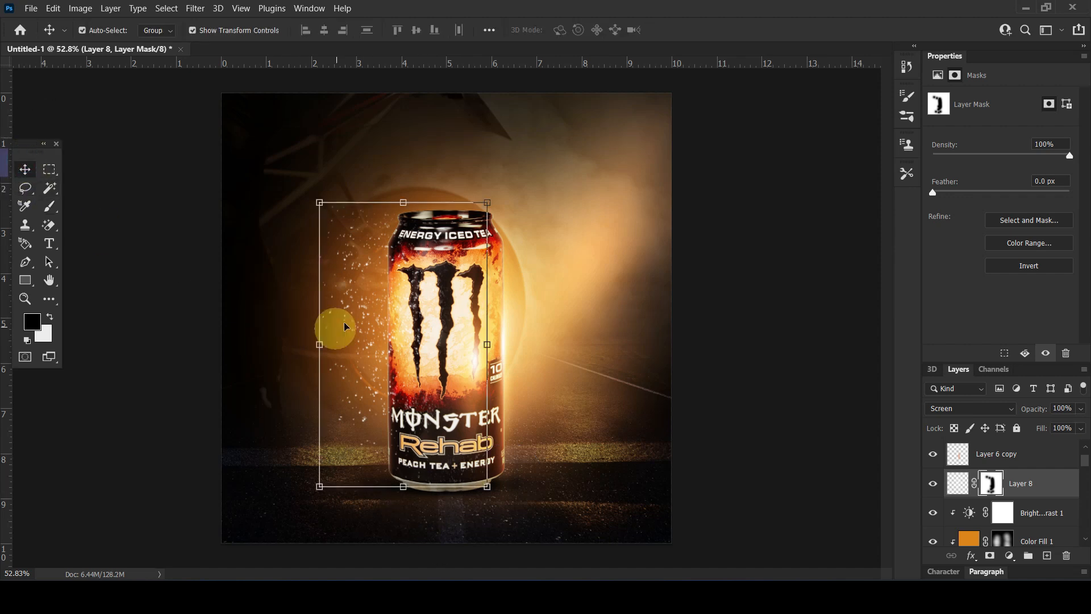
{"action": "left_click", "coordinate": [1047, 485]}
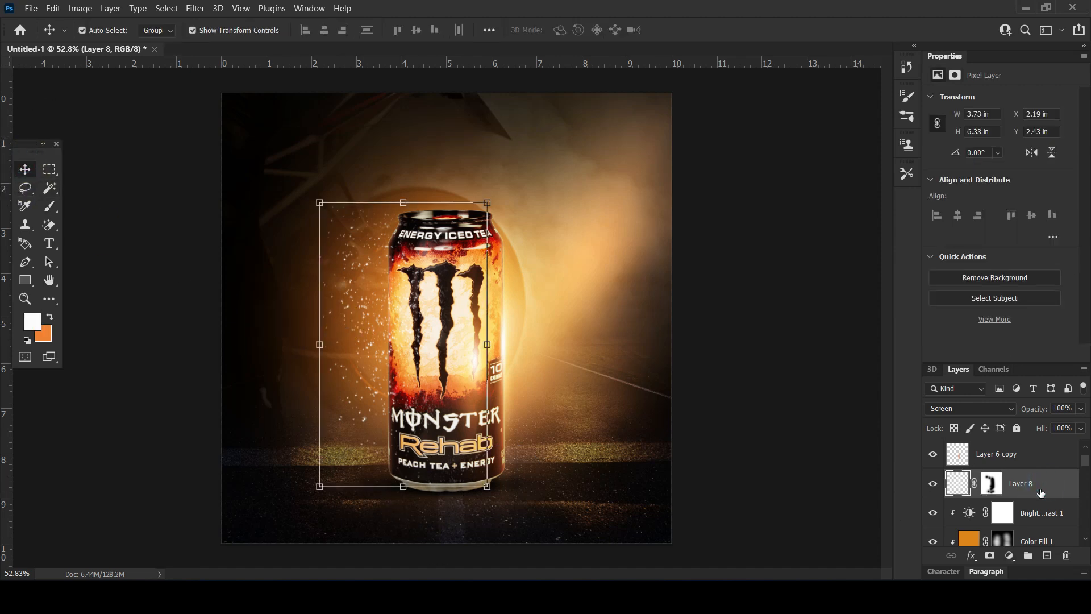
{"action": "key", "text": "ctrl+j"}
{"action": "key", "text": "ctrl+t"}
{"action": "right_click", "coordinate": [433, 332]}
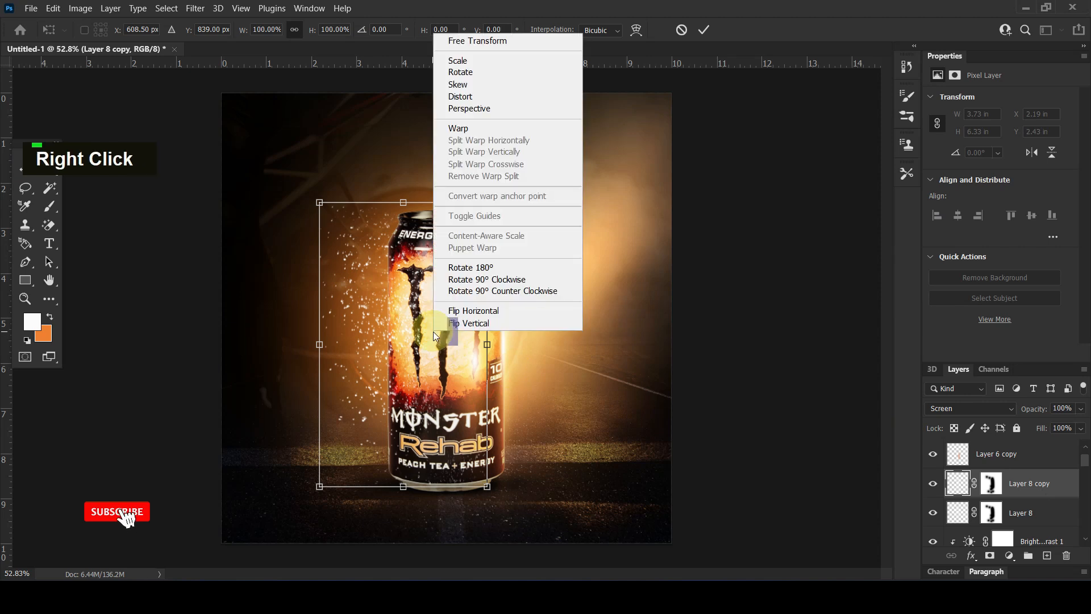
{"action": "left_click", "coordinate": [454, 311]}
{"action": "left_click_drag", "start_coordinate": [433, 327], "coordinate": [517, 334]}
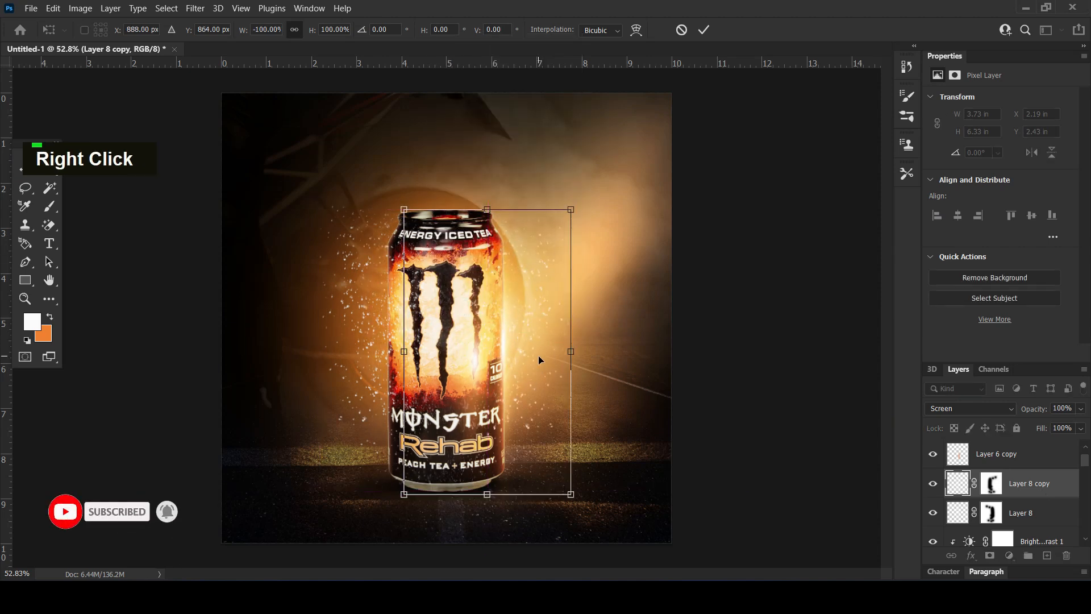
{"action": "key", "text": "Return"}
{"action": "left_click", "coordinate": [736, 373]}
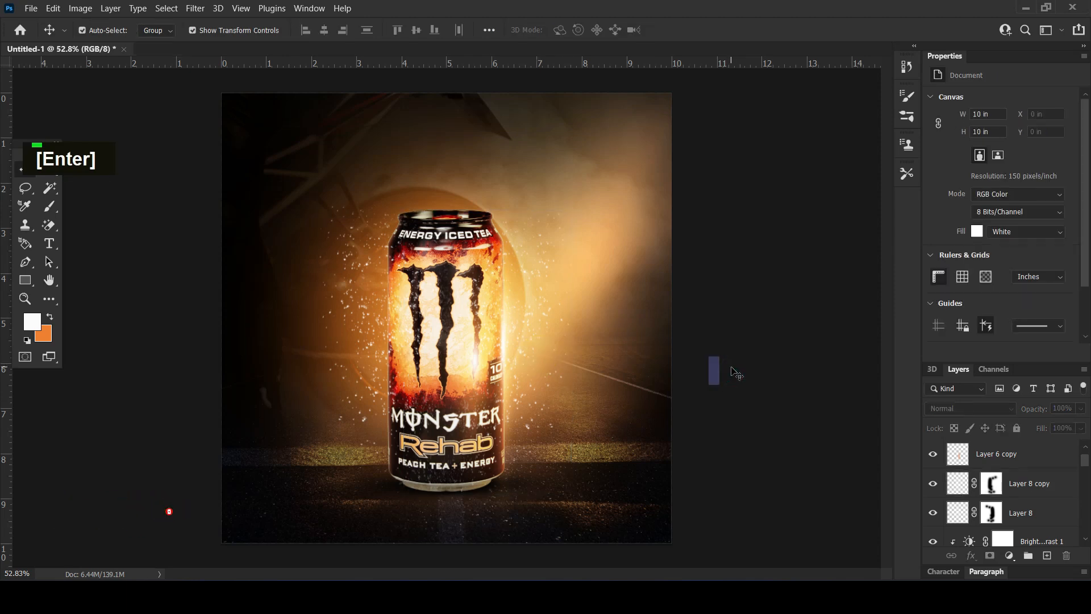
Place the smoke image above the background group, scaled to about 290% beside the can's right side, and set it to Screen.
{"action": "scroll", "coordinate": [1044, 516], "scroll_direction": "down", "scroll_amount": 4}
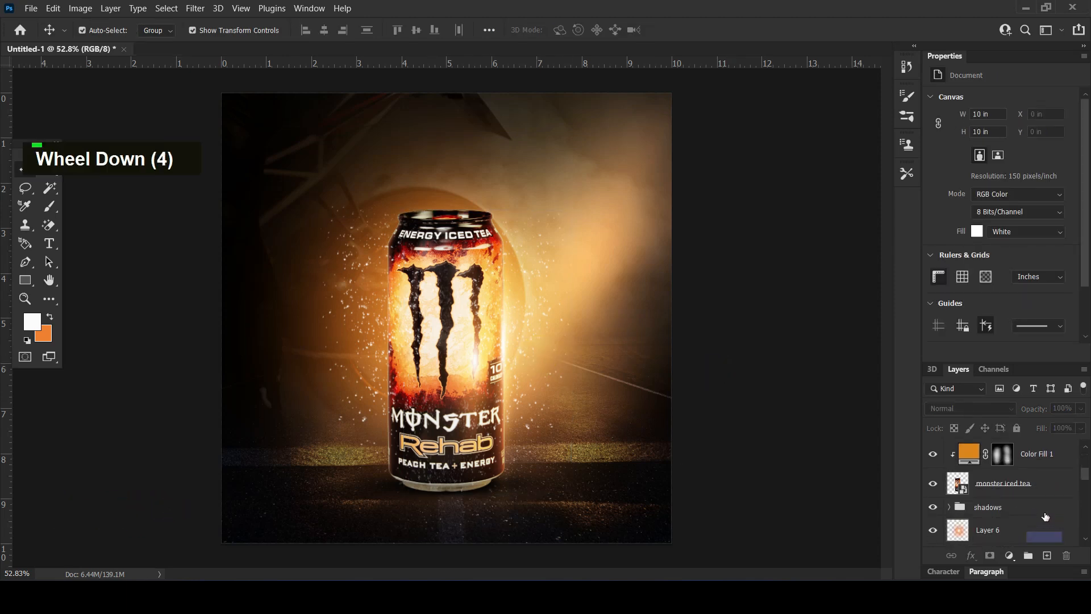
{"action": "scroll", "coordinate": [1015, 505], "scroll_direction": "down", "scroll_amount": 3}
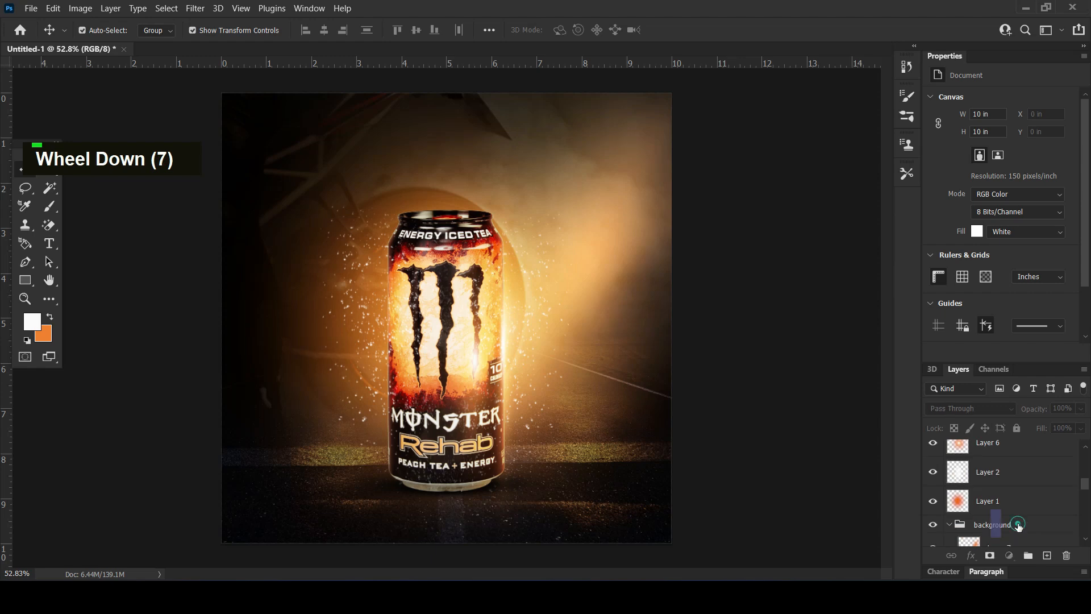
{"action": "left_click", "coordinate": [1017, 525]}
{"action": "left_click", "coordinate": [243, 577]}
{"action": "left_click", "coordinate": [200, 394]}
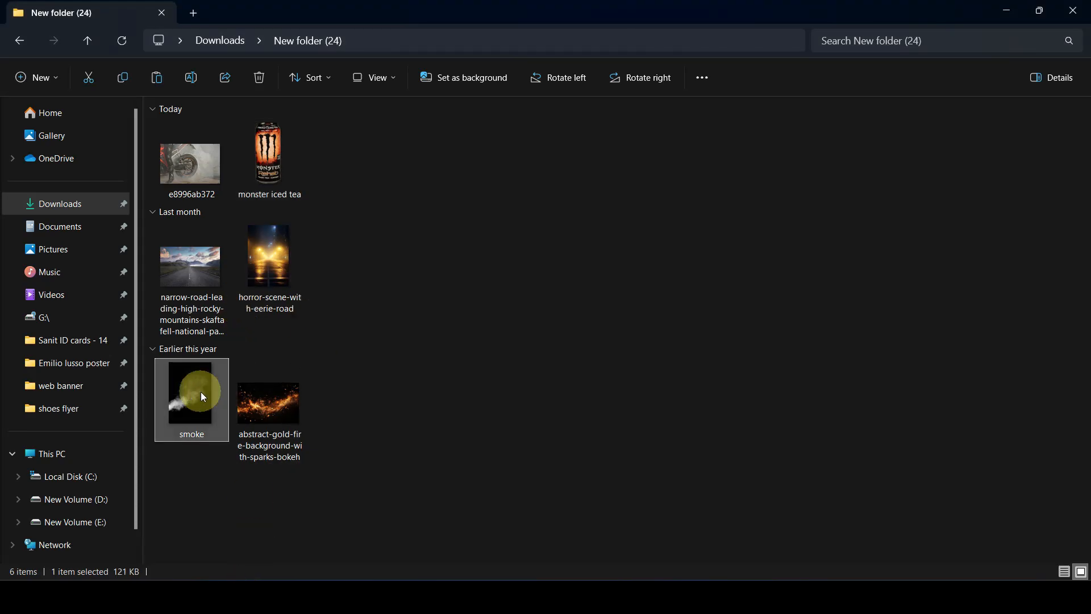
{"action": "left_click_drag", "start_coordinate": [202, 399], "coordinate": [472, 442]}
{"action": "left_click_drag", "start_coordinate": [499, 243], "coordinate": [596, 97]}
{"action": "left_click_drag", "start_coordinate": [516, 143], "coordinate": [644, 167]}
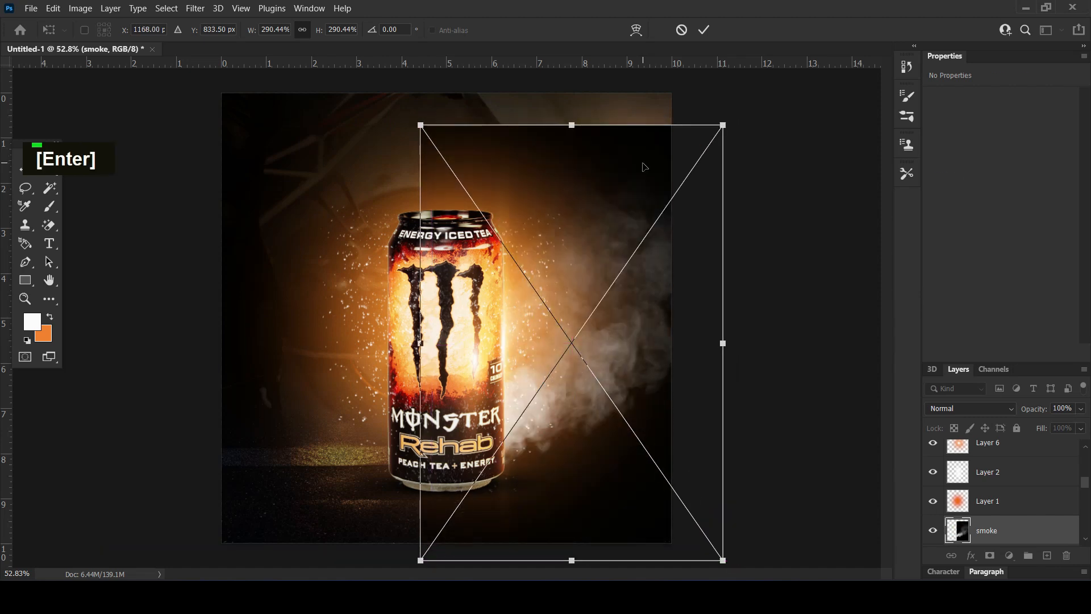
{"action": "left_click", "coordinate": [960, 409]}
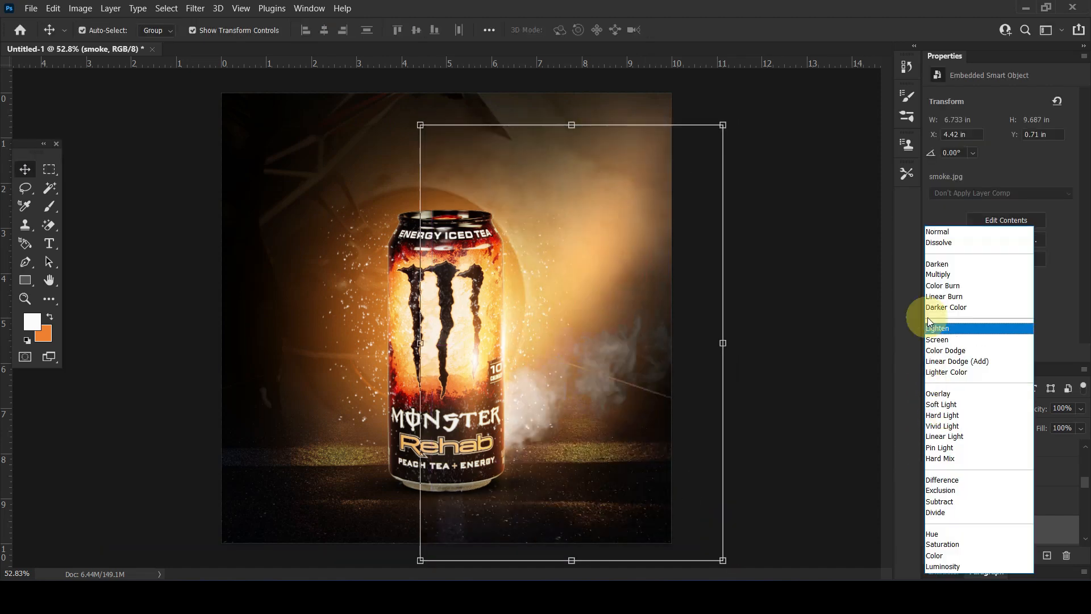
{"action": "left_click", "coordinate": [936, 340]}
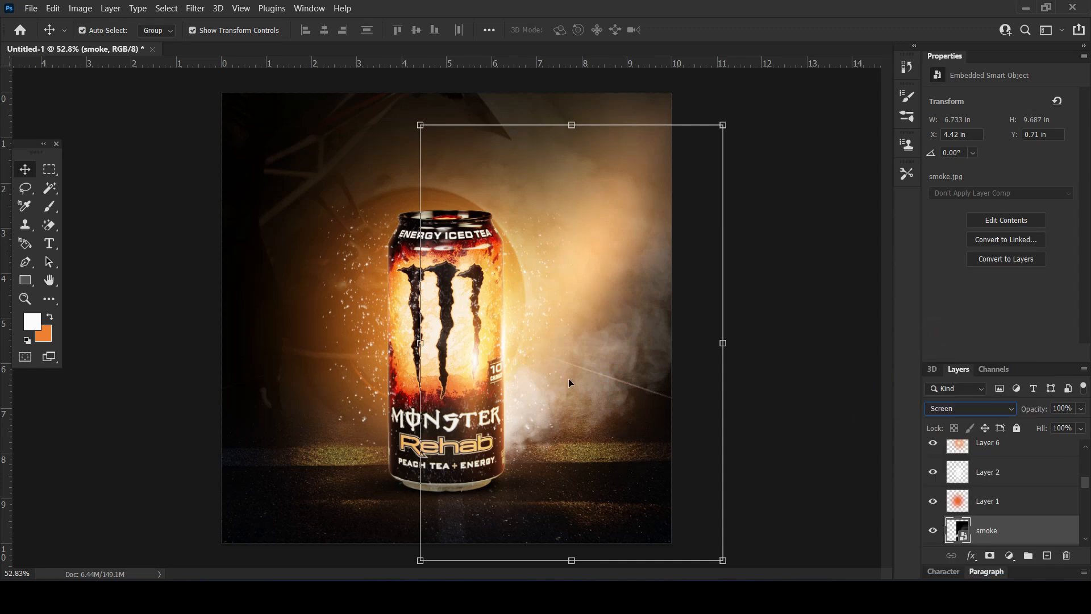
Mask the smoke layer and fade its upper and lower right areas with a soft black brush enlarged to 700 px.
{"action": "left_click", "coordinate": [990, 557]}
{"action": "left_click", "coordinate": [51, 206]}
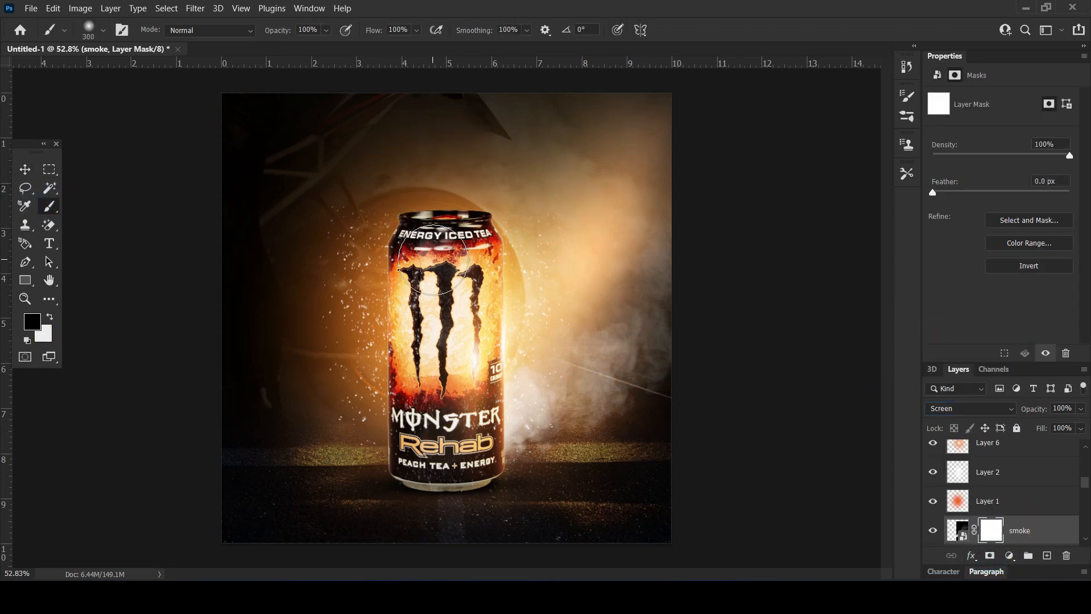
{"action": "key", "text": "bracketright"}
{"action": "key", "text": "bracketright"}
{"action": "key", "text": "bracketright"}
{"action": "key", "text": "bracketright"}
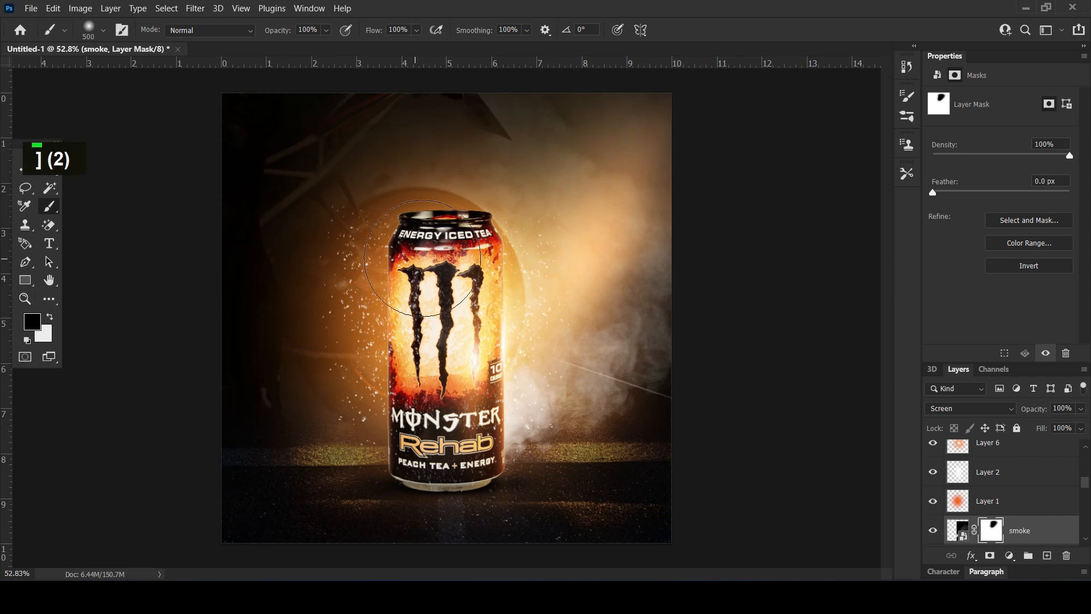
{"action": "left_click", "coordinate": [650, 132]}
{"action": "left_click", "coordinate": [609, 538]}
{"action": "left_click", "coordinate": [698, 472]}
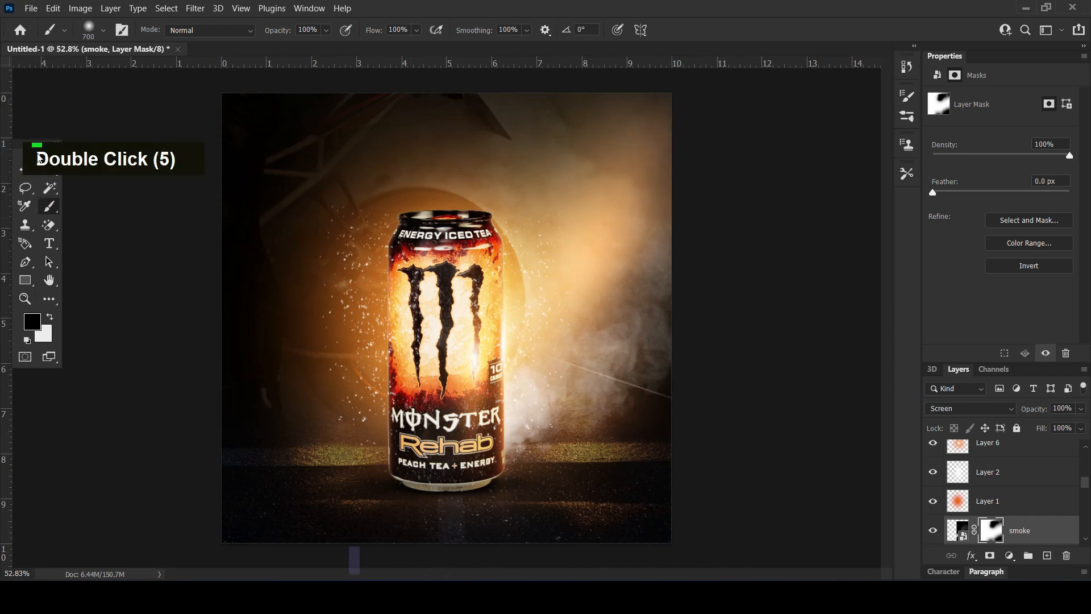
Clip a Hue/Saturation adjustment to the smoke layer, colorized with hue 28, saturation 34 and lightness -17.
{"action": "left_click", "coordinate": [25, 169]}
{"action": "left_click", "coordinate": [1009, 559]}
{"action": "left_click", "coordinate": [959, 474]}
{"action": "left_click", "coordinate": [958, 530]}
{"action": "left_click", "coordinate": [1010, 560]}
{"action": "left_click", "coordinate": [1020, 419]}
{"action": "left_click", "coordinate": [982, 353]}
{"action": "left_click", "coordinate": [1004, 227]}
{"action": "left_click_drag", "start_coordinate": [967, 181], "coordinate": [992, 183]}
{"action": "left_click_drag", "start_coordinate": [938, 153], "coordinate": [943, 152]}
{"action": "left_click", "coordinate": [1001, 209]}
{"action": "left_click_drag", "start_coordinate": [1002, 209], "coordinate": [955, 189]}
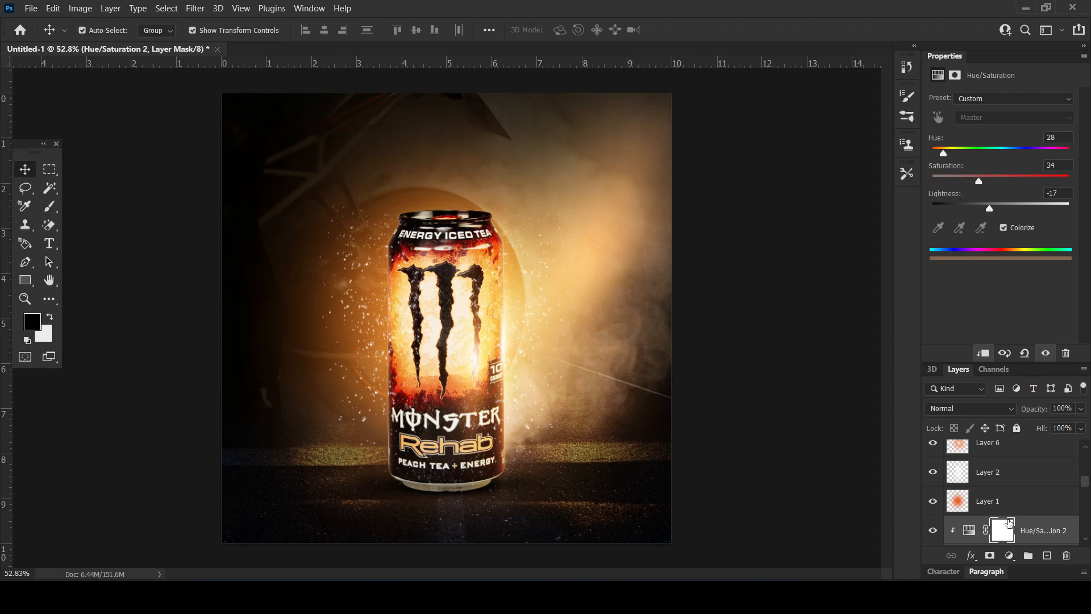
Fade more of the smoke around its outer edges and below the can by painting black on the smoke layer's mask.
{"action": "scroll", "coordinate": [1009, 523], "scroll_direction": "down", "scroll_amount": 2}
{"action": "left_click", "coordinate": [990, 502]}
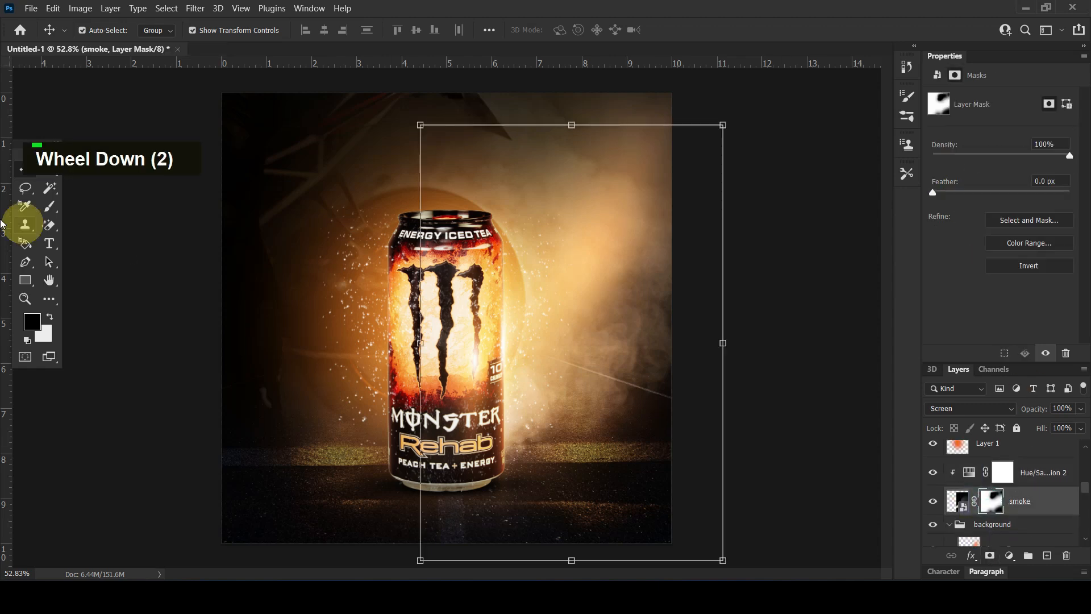
{"action": "left_click", "coordinate": [48, 206]}
{"action": "double_click", "coordinate": [541, 131]}
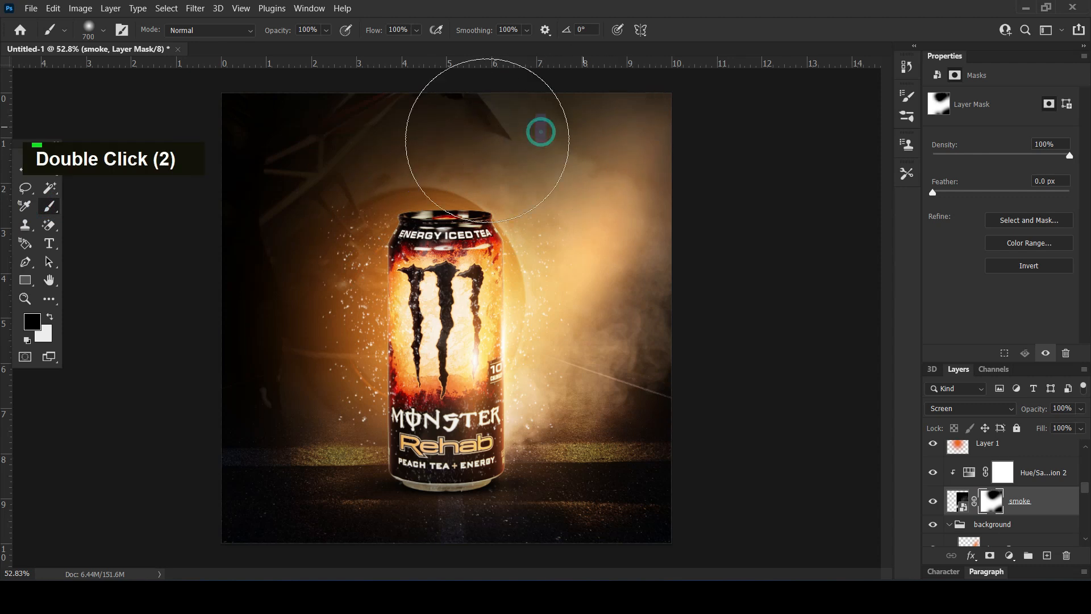
{"action": "left_click", "coordinate": [494, 429]}
{"action": "key", "text": "ctrl+z"}
{"action": "double_click", "coordinate": [452, 500]}
{"action": "left_click", "coordinate": [696, 463]}
{"action": "left_click", "coordinate": [753, 404]}
{"action": "left_click", "coordinate": [755, 176]}
{"action": "left_click", "coordinate": [275, 266]}
{"action": "left_click", "coordinate": [24, 168]}
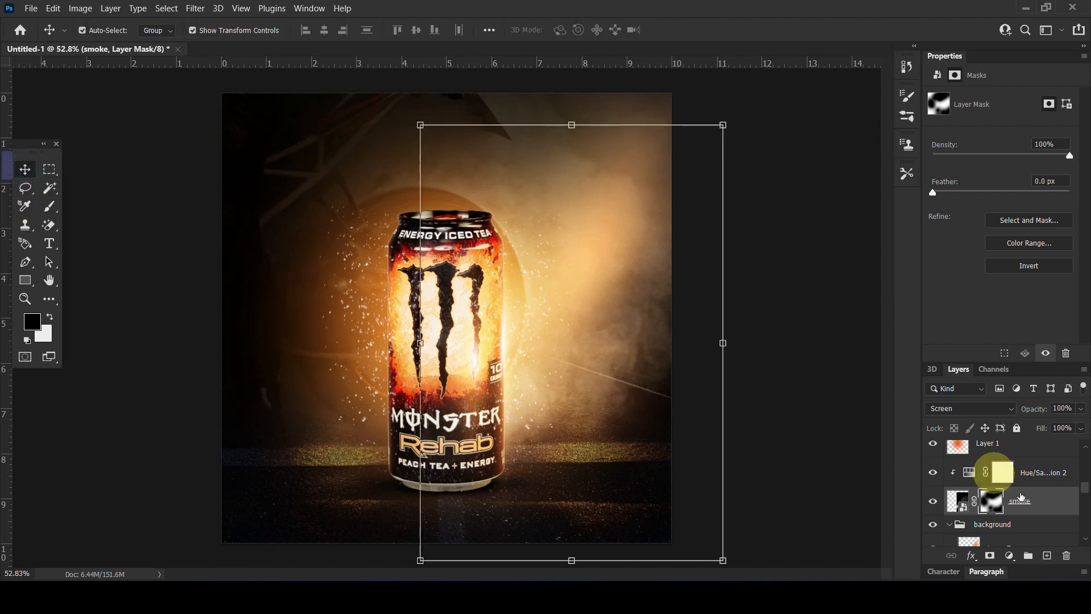
Group the smoke layer with its Hue/Saturation adjustment and name the group "smoke 01".
{"action": "left_click", "coordinate": [1060, 496]}
{"action": "left_click", "coordinate": [1058, 478], "text": "ctrl"}
{"action": "left_click_drag", "start_coordinate": [1023, 507], "coordinate": [1027, 555]}
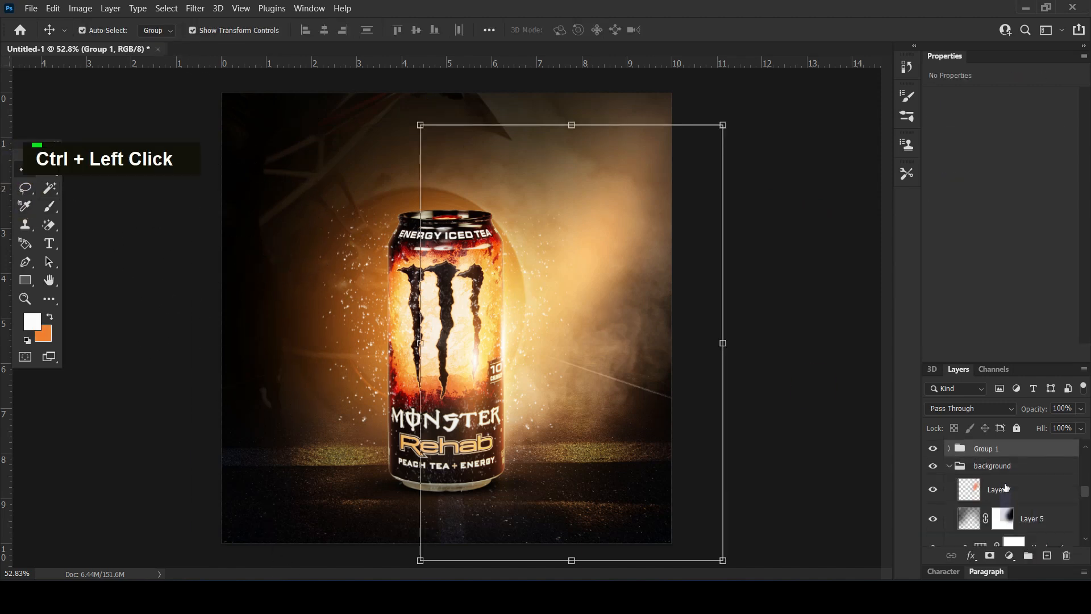
{"action": "double_click", "coordinate": [982, 448]}
{"action": "type", "text": "smoke"}
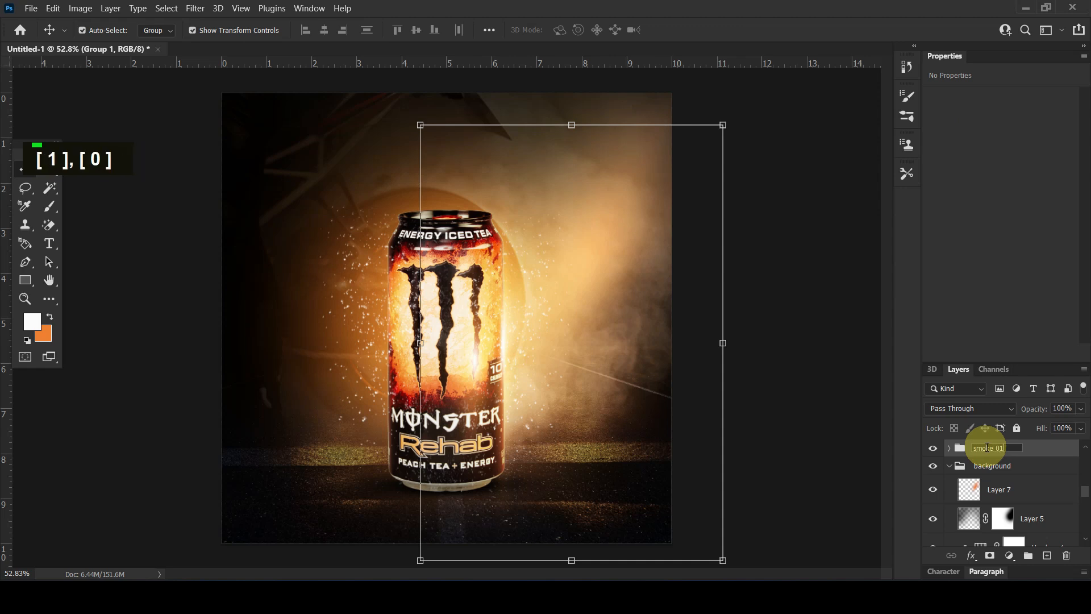
{"action": "type", "text": " 01"}
{"action": "key", "text": "Return"}
Duplicate the "smoke 01" group, flip the copy horizontally and place it over the poster's left half behind the can area.
{"action": "key", "text": "ctrl+j"}
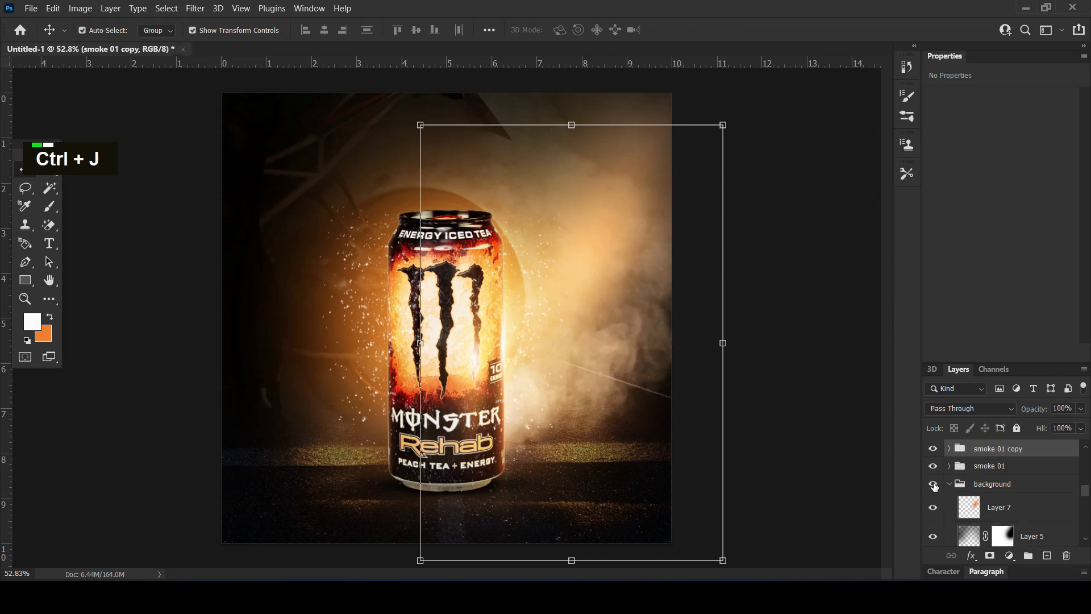
{"action": "key", "text": "ctrl+t"}
{"action": "left_click_drag", "start_coordinate": [588, 375], "coordinate": [478, 375]}
{"action": "right_click", "coordinate": [489, 376]}
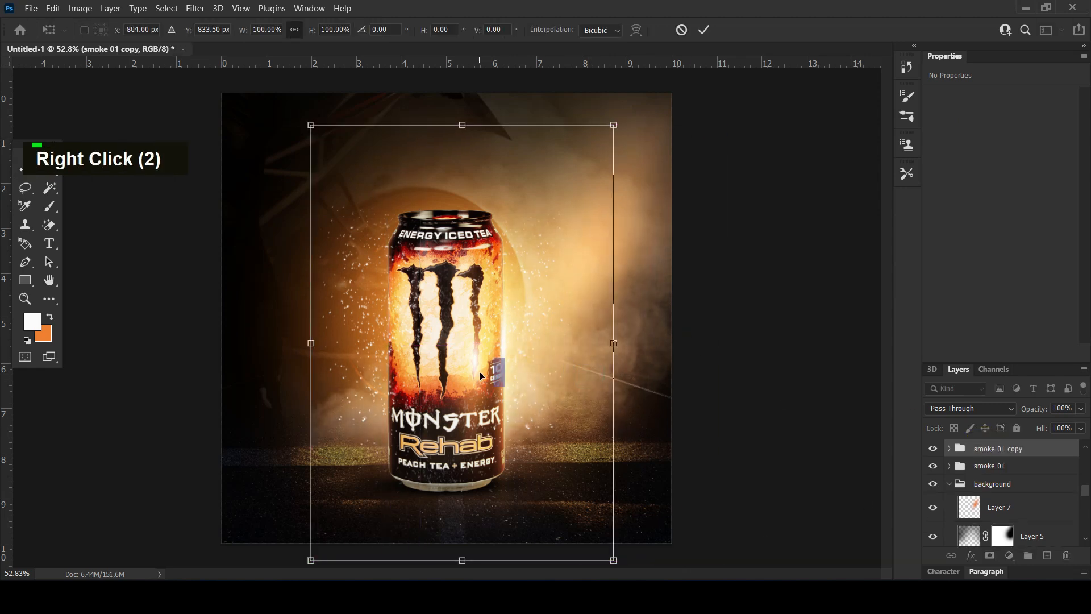
{"action": "left_click", "coordinate": [537, 345]}
{"action": "left_click_drag", "start_coordinate": [562, 429], "coordinate": [426, 452]}
{"action": "key", "text": "Return"}
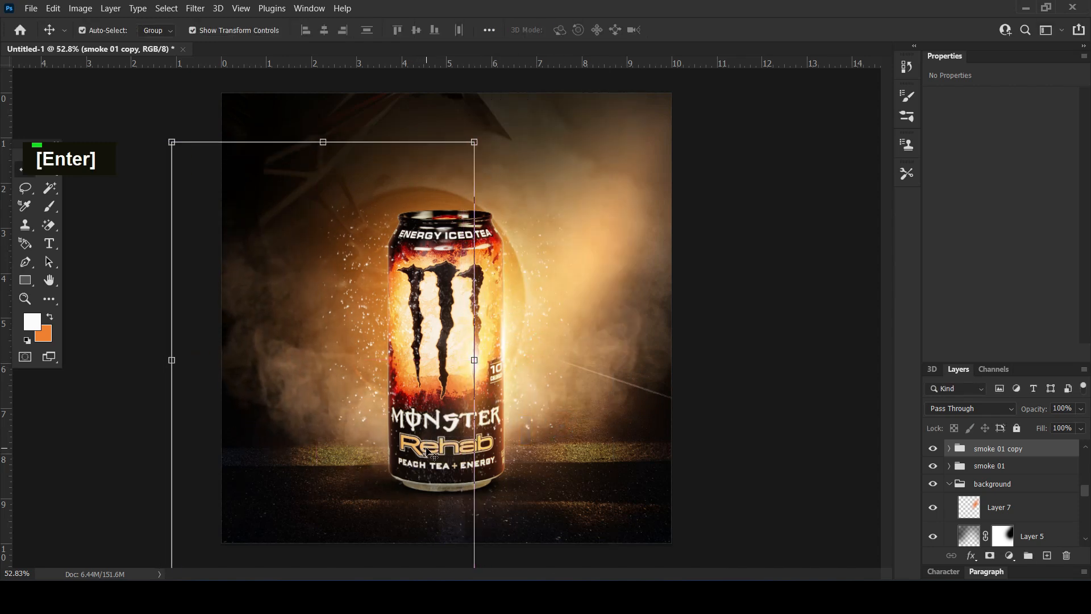
Bring the smoke copy to the top of the layer stack, lower it slightly and rotate it about -7.7°.
{"action": "left_click_drag", "start_coordinate": [1009, 452], "coordinate": [972, 432]}
{"action": "left_click_drag", "start_coordinate": [368, 415], "coordinate": [370, 432]}
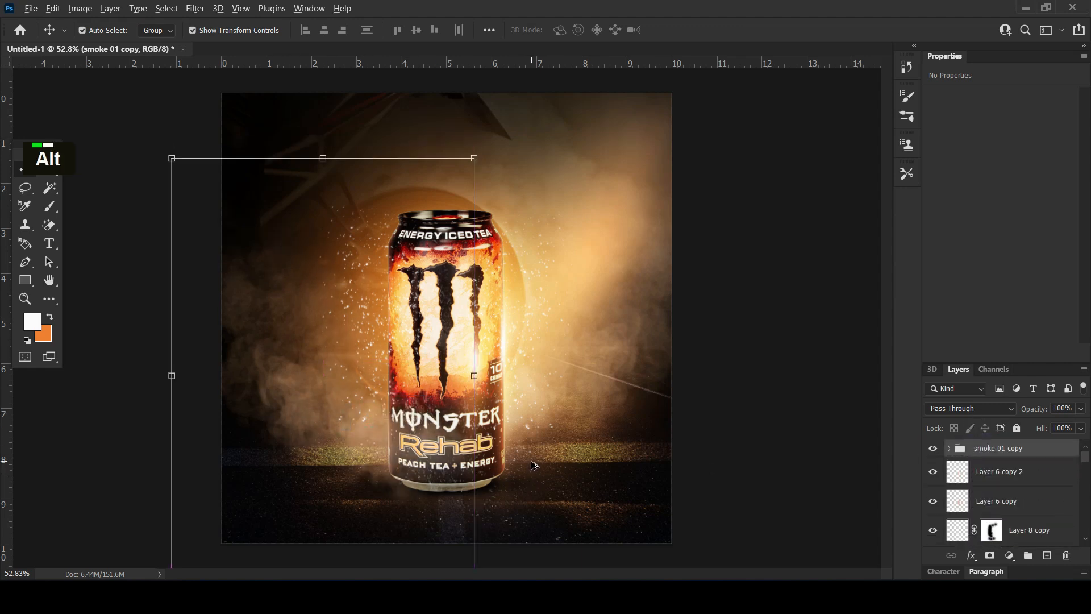
{"action": "scroll", "coordinate": [534, 465], "scroll_direction": "down", "scroll_amount": 2}
{"action": "left_click_drag", "start_coordinate": [495, 548], "coordinate": [523, 507]}
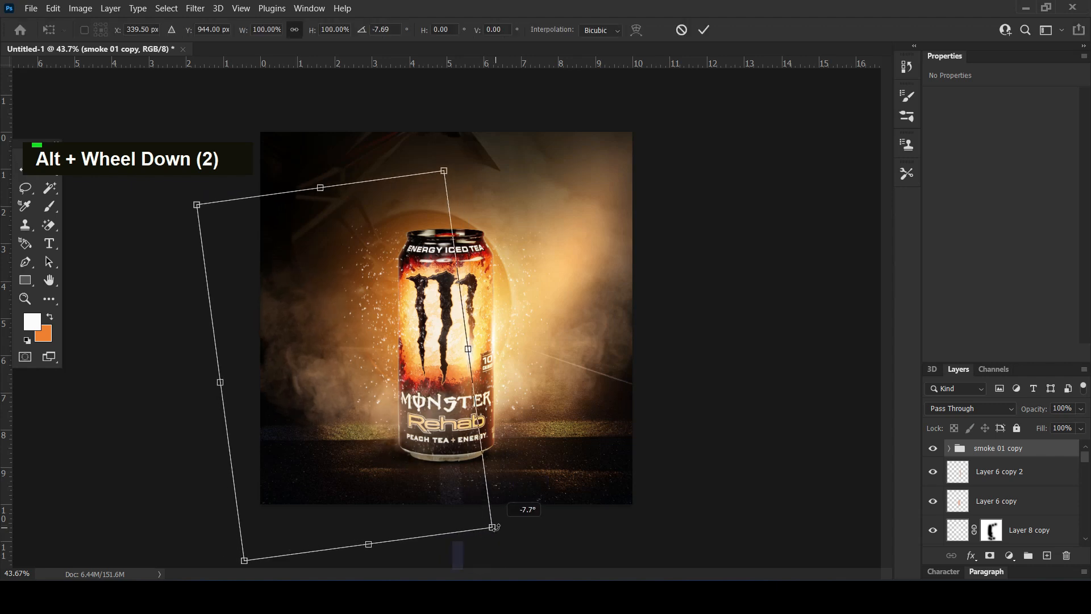
{"action": "key", "text": "Return"}
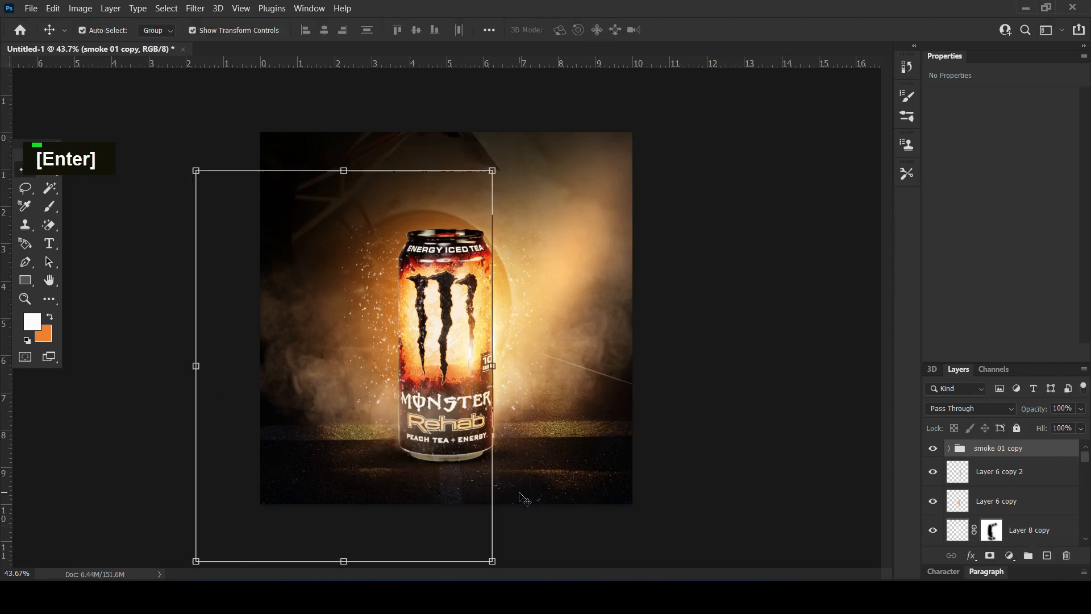
Set the smoke copy's Hue/Saturation adjustment to hue 30, saturation 55 and lightness -23, and collapse the group.
{"action": "left_click", "coordinate": [946, 450]}
{"action": "left_click", "coordinate": [1049, 471]}
{"action": "left_click", "coordinate": [977, 181]}
{"action": "left_click_drag", "start_coordinate": [989, 207], "coordinate": [987, 211]}
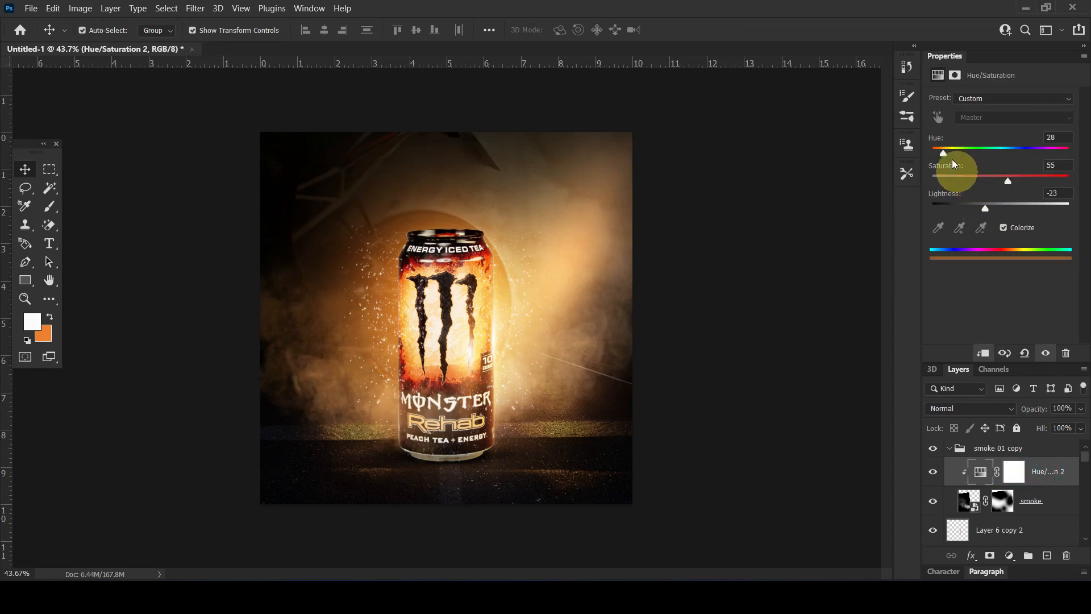
{"action": "left_click_drag", "start_coordinate": [945, 153], "coordinate": [945, 157]}
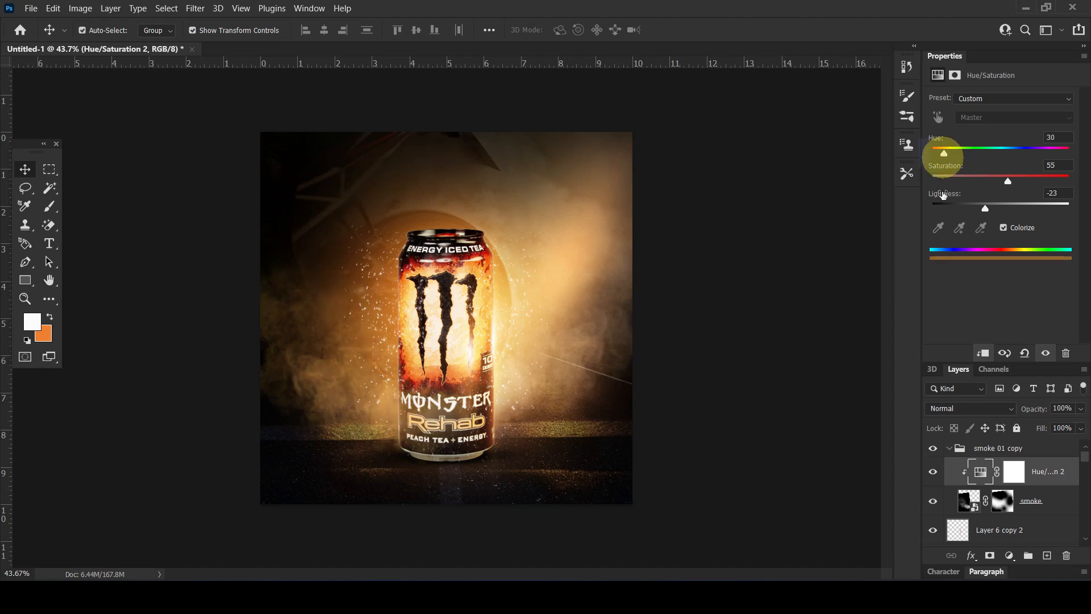
{"action": "scroll", "coordinate": [422, 382], "scroll_direction": "up", "scroll_amount": 2}
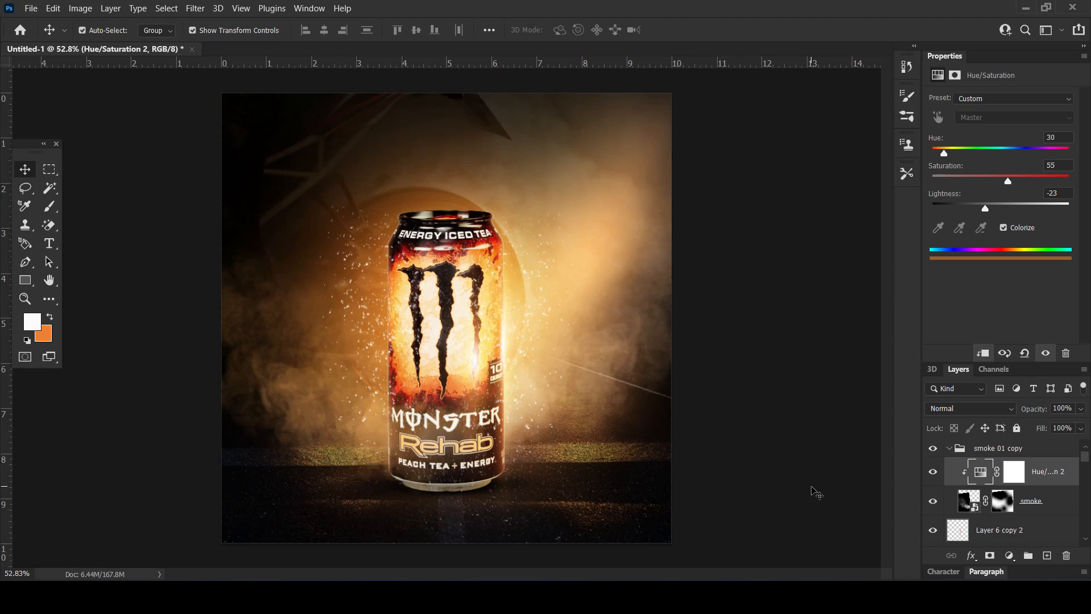
{"action": "left_click", "coordinate": [952, 451]}
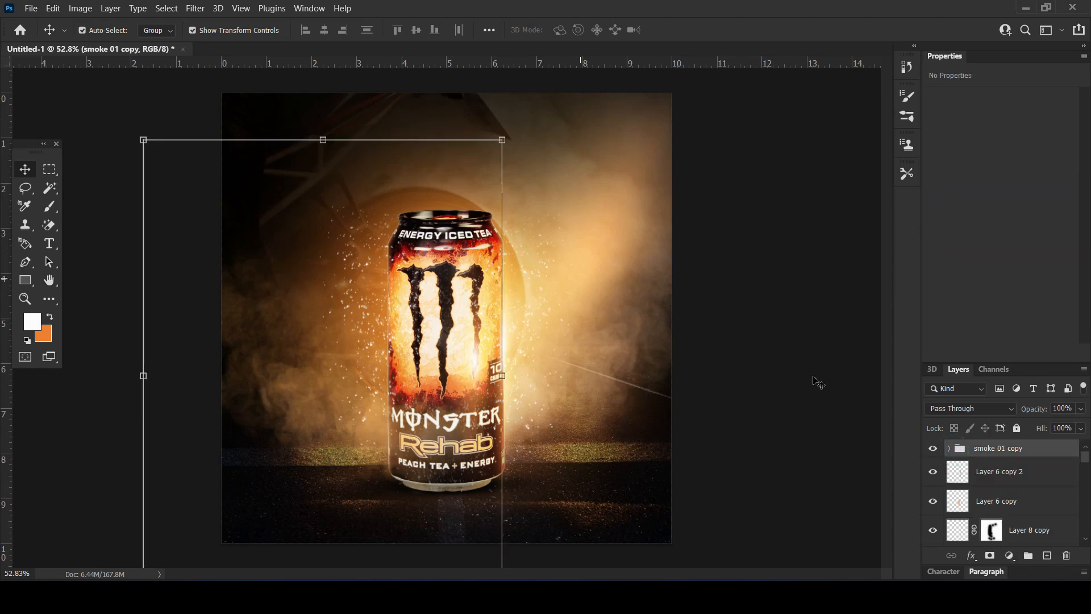
Check what the blurred Soft Light road copy contributes to the background by hiding it and showing it again.
{"action": "scroll", "coordinate": [1007, 493], "scroll_direction": "down", "scroll_amount": 20}
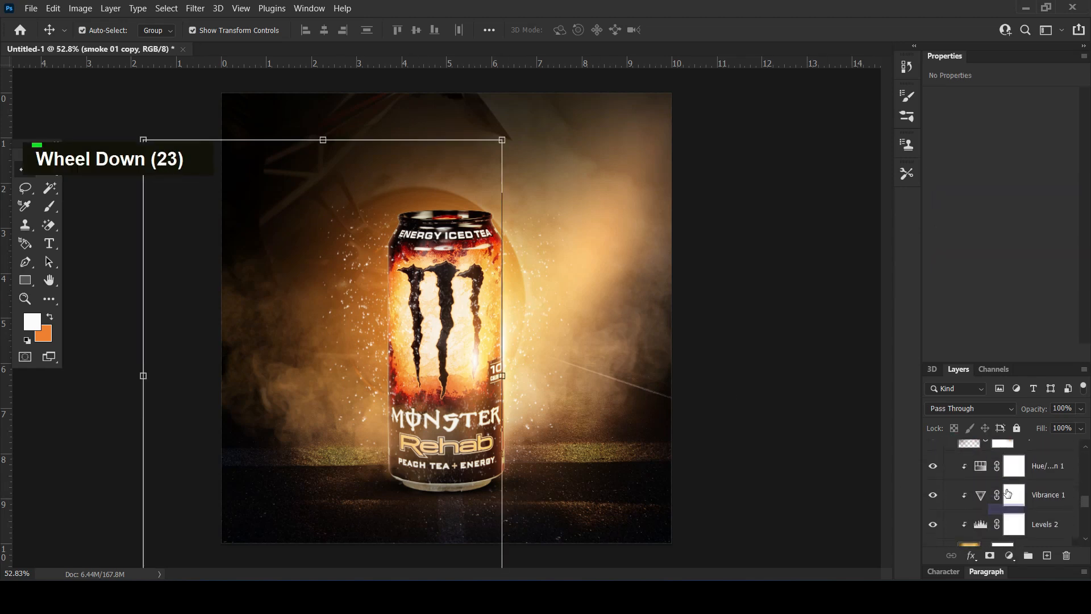
{"action": "scroll", "coordinate": [1011, 500], "scroll_direction": "down", "scroll_amount": 2}
{"action": "left_click", "coordinate": [1035, 516]}
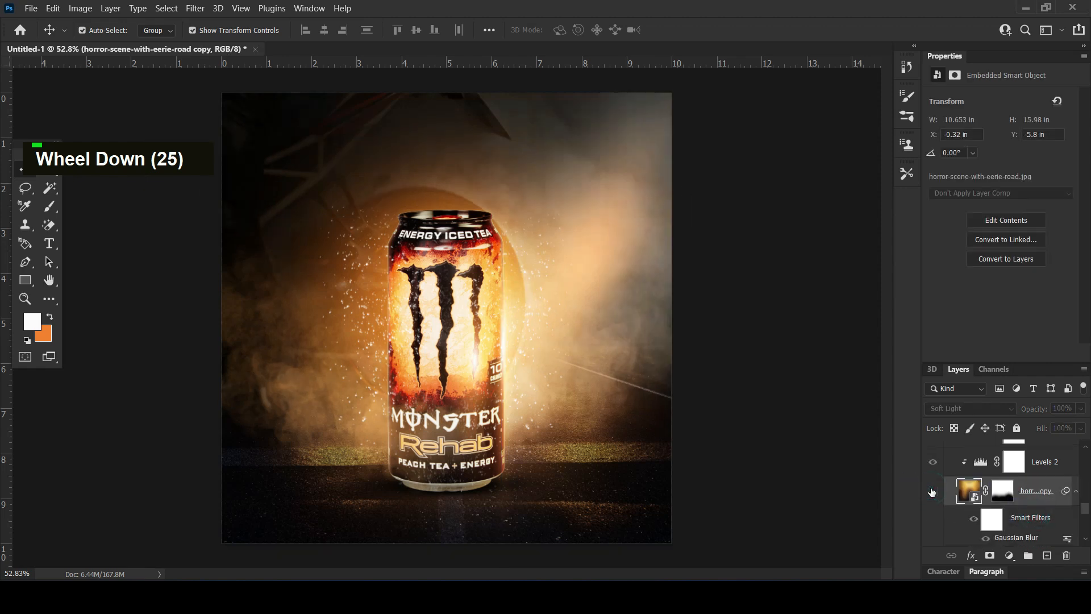
{"action": "left_click", "coordinate": [931, 489]}
{"action": "left_click", "coordinate": [931, 491]}
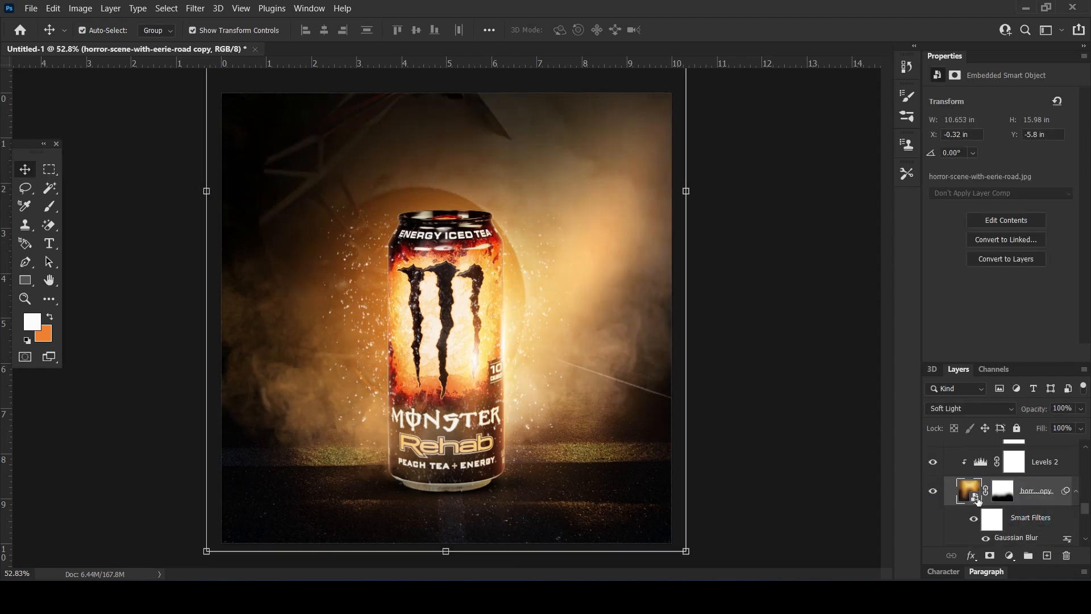
{"action": "scroll", "coordinate": [977, 499], "scroll_direction": "down", "scroll_amount": 3}
{"action": "scroll", "coordinate": [933, 503], "scroll_direction": "up", "scroll_amount": 4}
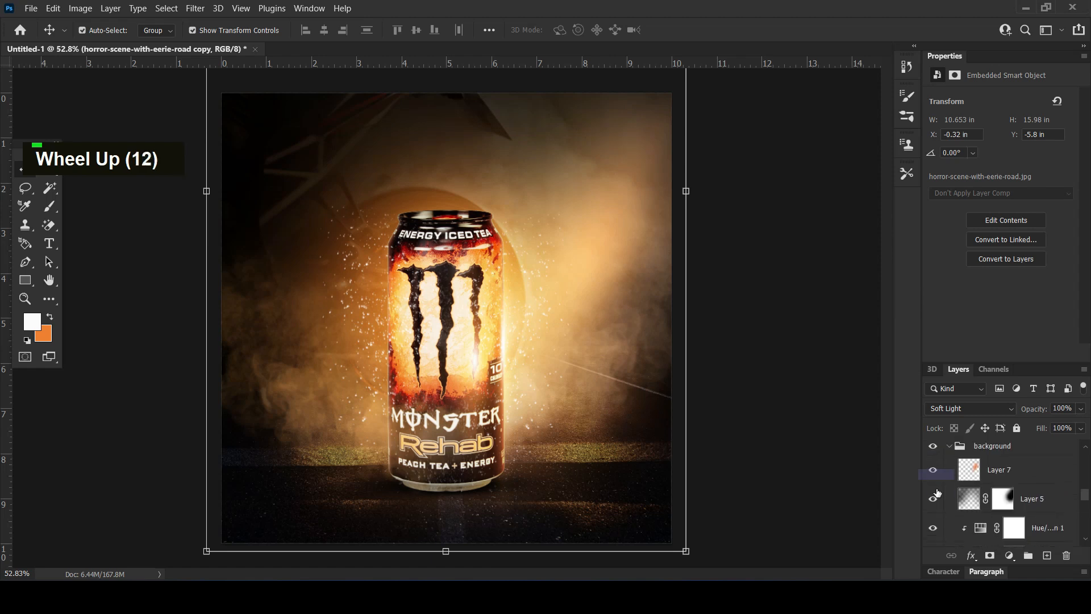
Compare the background with and without the Layer 5 darkening and reduce that layer's opacity to 72%.
{"action": "left_click", "coordinate": [934, 500]}
{"action": "left_click", "coordinate": [933, 500]}
{"action": "left_click", "coordinate": [934, 500]}
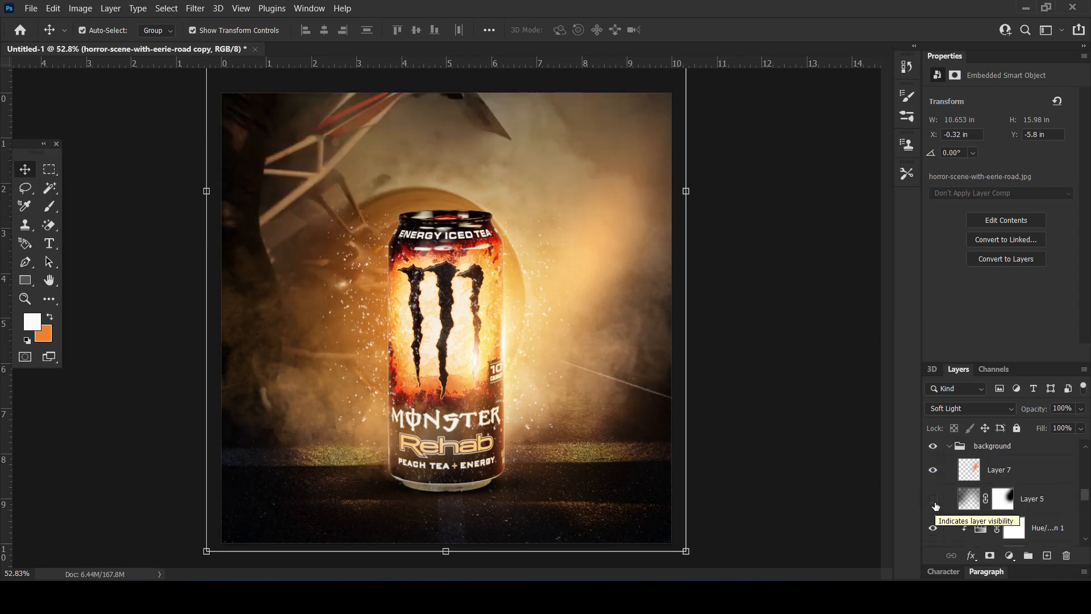
{"action": "left_click", "coordinate": [935, 503]}
{"action": "left_click", "coordinate": [1053, 500]}
{"action": "left_click_drag", "start_coordinate": [1039, 409], "coordinate": [1026, 410]}
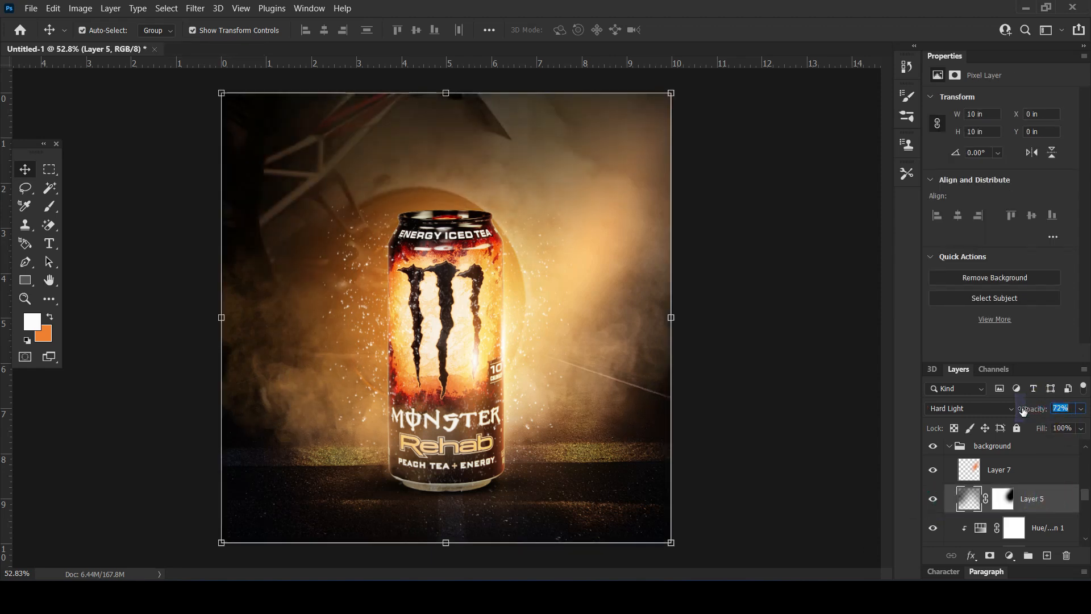
{"action": "left_click", "coordinate": [821, 307]}
{"action": "scroll", "coordinate": [788, 375], "scroll_direction": "down", "scroll_amount": 3}
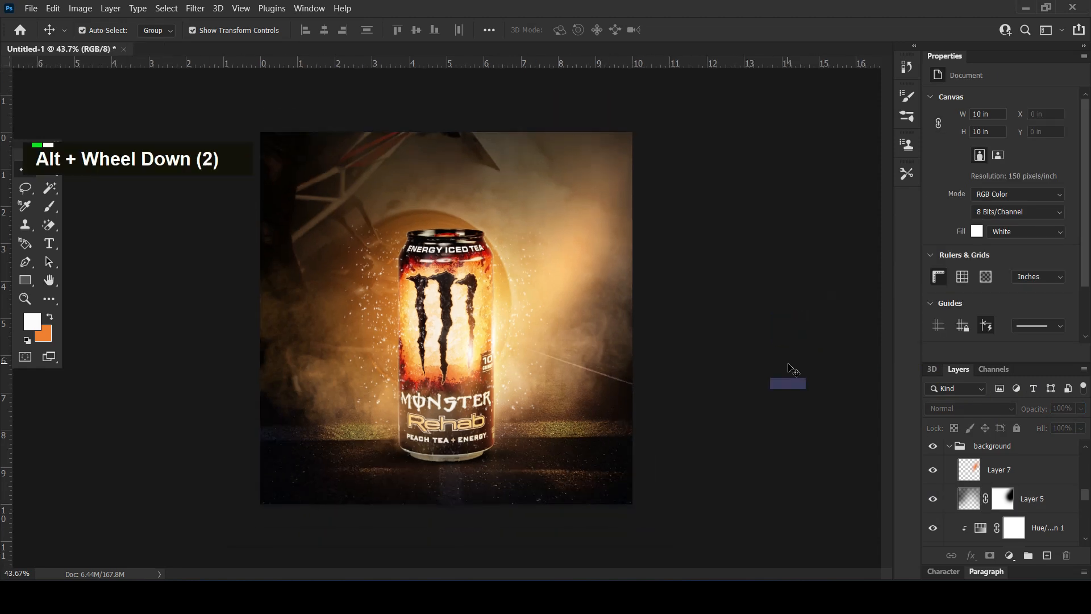
{"action": "scroll", "coordinate": [794, 368], "scroll_direction": "up", "scroll_amount": 1}
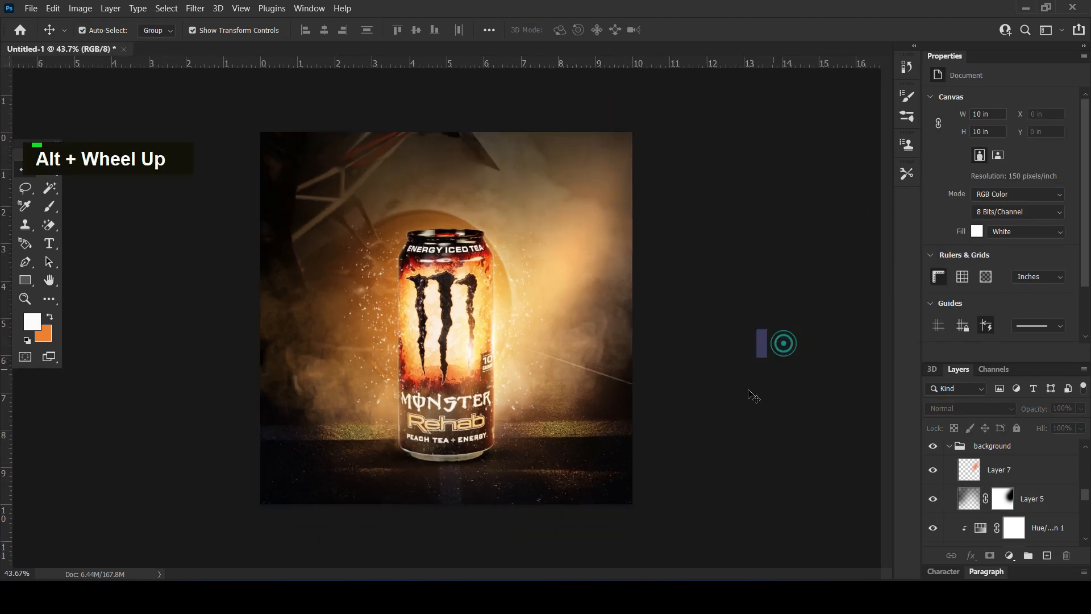
{"action": "scroll", "coordinate": [750, 396], "scroll_direction": "up", "scroll_amount": 2}
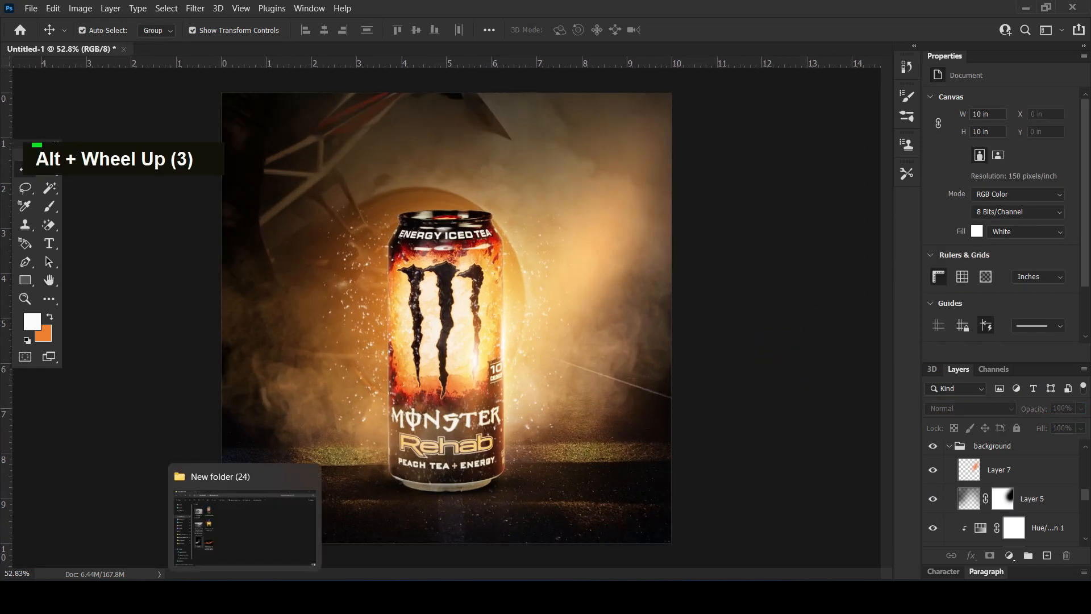
Place the abstract-gold-fire-background-with-sparks-bokeh image from New folder (24), enlarge it to about 12.9 in wide, and blend it with Screen.
{"action": "left_click", "coordinate": [244, 522]}
{"action": "left_click", "coordinate": [270, 414]}
{"action": "left_click_drag", "start_coordinate": [282, 409], "coordinate": [463, 349]}
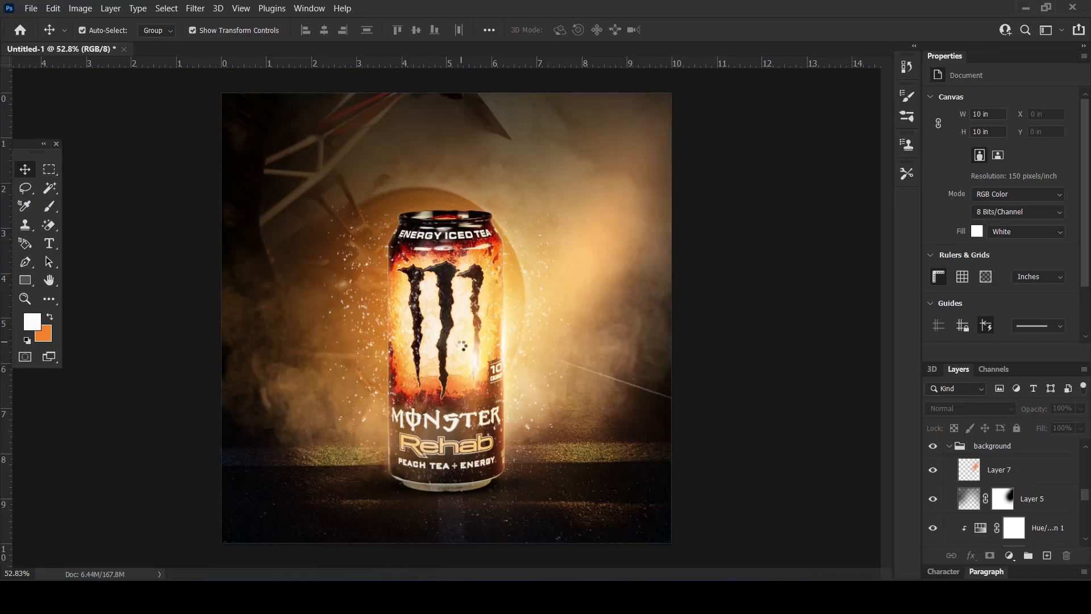
{"action": "left_click_drag", "start_coordinate": [671, 168], "coordinate": [734, 128]}
{"action": "key", "text": "Return"}
{"action": "left_click", "coordinate": [958, 409]}
{"action": "left_click", "coordinate": [960, 341]}
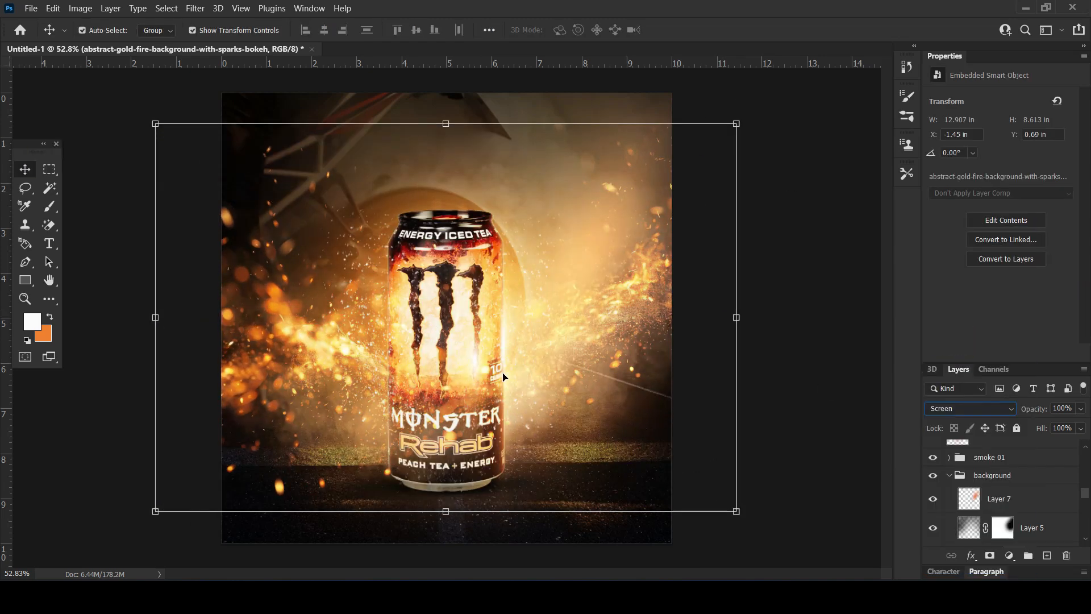
Move the sparks layer below the "shadows" group, just above Layer 6, and enlarge it to about 16 in wide.
{"action": "scroll", "coordinate": [989, 483], "scroll_direction": "up", "scroll_amount": 13}
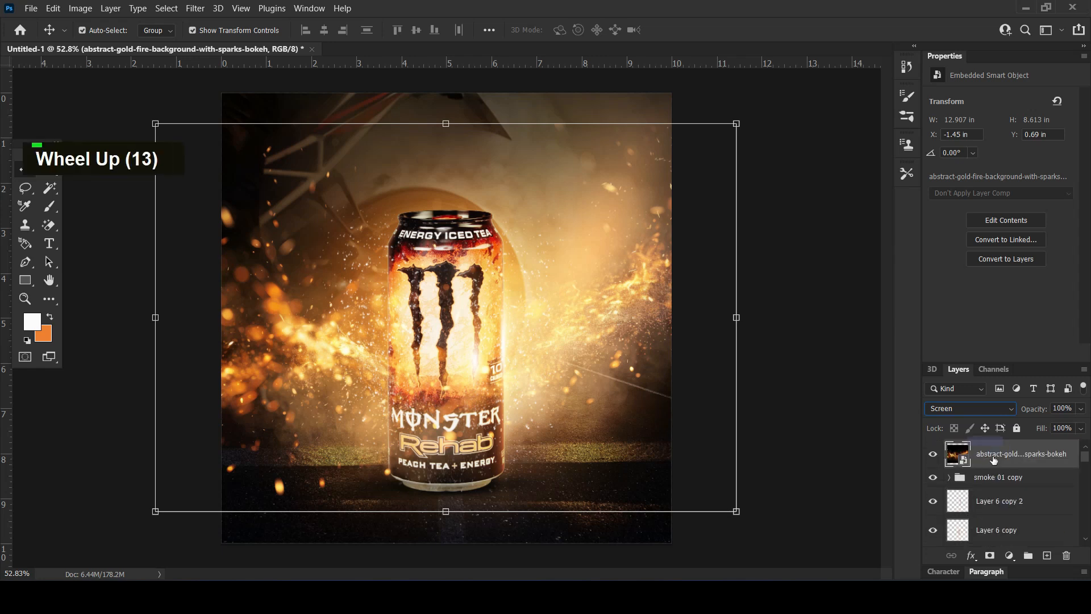
{"action": "left_click_drag", "start_coordinate": [988, 568], "coordinate": [991, 494]}
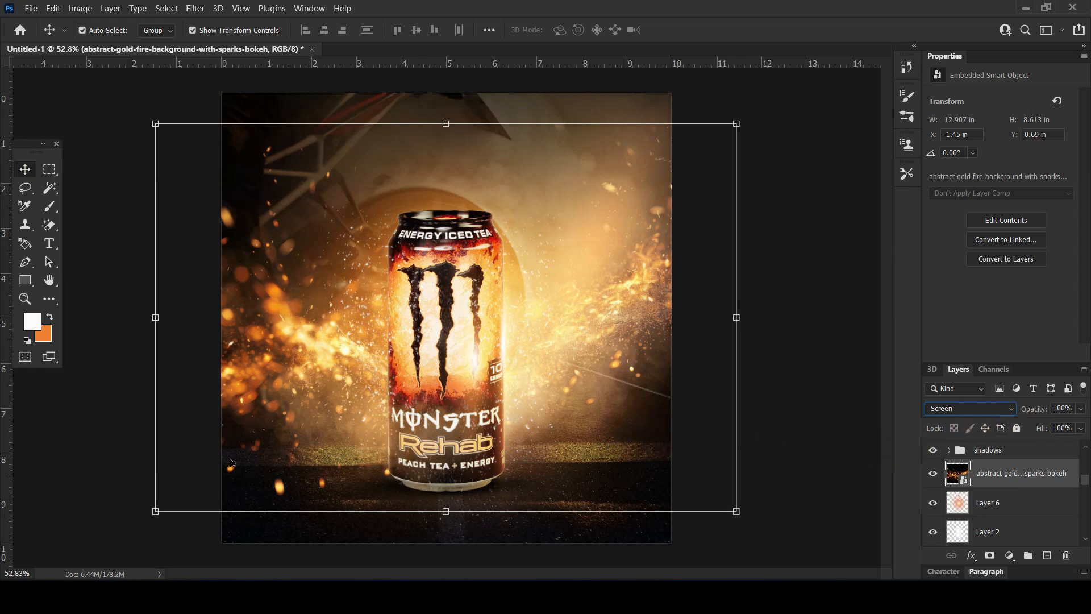
{"action": "left_click_drag", "start_coordinate": [152, 508], "coordinate": [60, 509]}
{"action": "key", "text": "Return"}
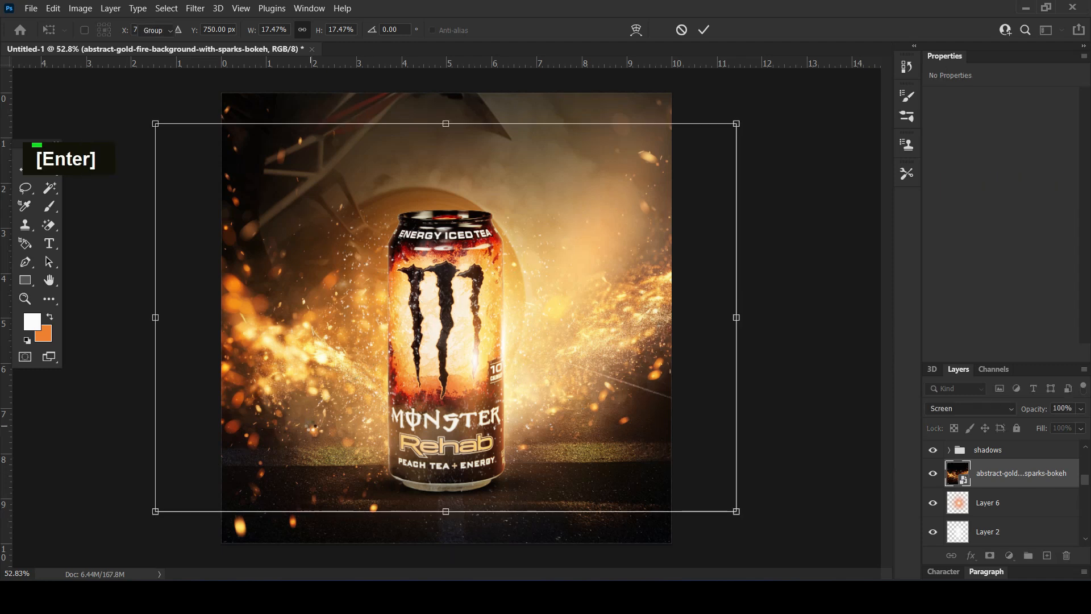
Mask the sparks layer and hide the sparks around the can with a soft 700 px black brush.
{"action": "left_click", "coordinate": [989, 555]}
{"action": "key", "text": "d"}
{"action": "key", "text": "x"}
{"action": "left_click", "coordinate": [49, 206]}
{"action": "left_click", "coordinate": [453, 346]}
{"action": "left_click", "coordinate": [405, 424]}
{"action": "left_click", "coordinate": [477, 405]}
{"action": "left_click", "coordinate": [465, 304]}
{"action": "left_click", "coordinate": [686, 444]}
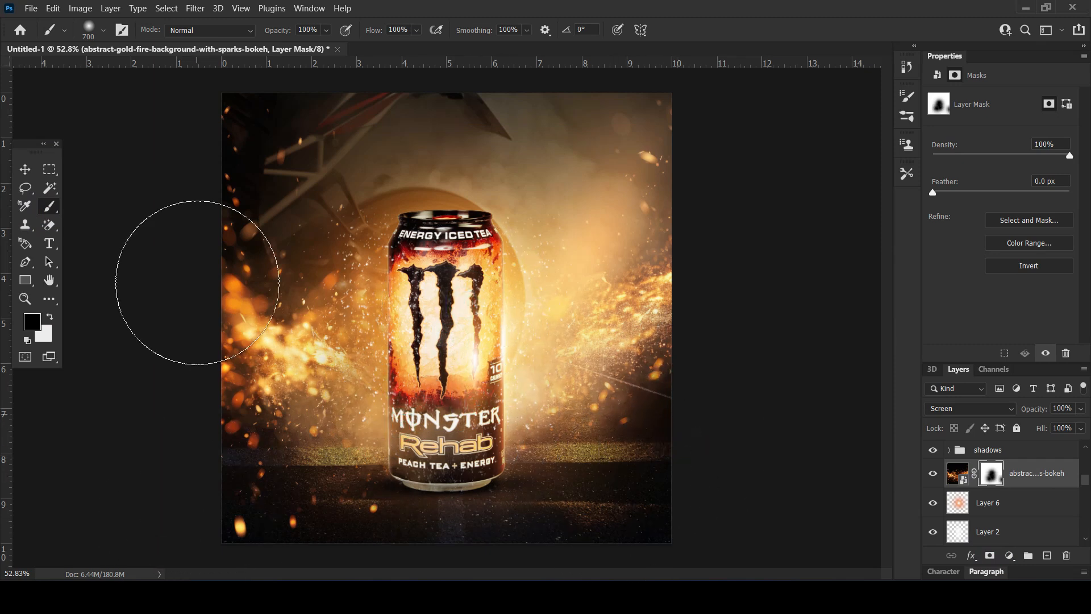
Fade the dense sparks along the poster's left side on the mask, reducing the black brush to 400 px.
{"action": "left_click", "coordinate": [221, 278]}
{"action": "left_click", "coordinate": [248, 305]}
{"action": "left_click", "coordinate": [247, 280]}
{"action": "left_click", "coordinate": [231, 263]}
{"action": "left_click", "coordinate": [283, 278]}
{"action": "key", "text": "["}
{"action": "key", "text": "["}
{"action": "key", "text": "["}
{"action": "left_click", "coordinate": [246, 313]}
{"action": "left_click", "coordinate": [255, 303]}
{"action": "left_click", "coordinate": [271, 294]}
{"action": "left_click", "coordinate": [274, 286]}
{"action": "left_click", "coordinate": [280, 178]}
{"action": "left_click", "coordinate": [300, 167]}
Fade the sparks just to the right of the can and near its lower right base on the mask.
{"action": "left_click", "coordinate": [571, 227]}
{"action": "left_click", "coordinate": [559, 253]}
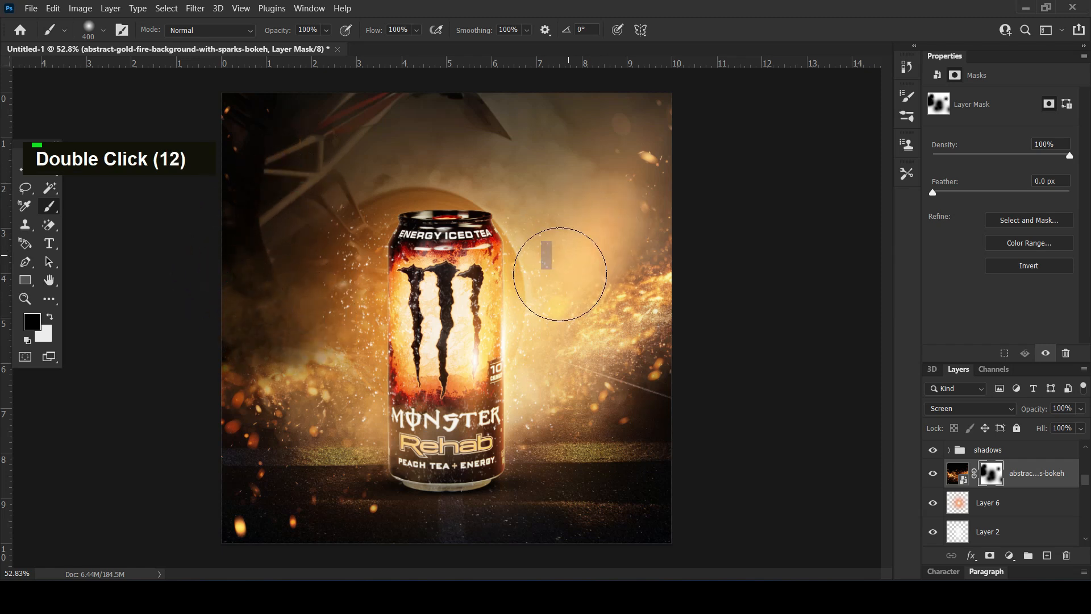
{"action": "left_click", "coordinate": [574, 295]}
{"action": "left_click", "coordinate": [565, 287]}
{"action": "left_click", "coordinate": [560, 280]}
{"action": "left_click", "coordinate": [554, 446]}
{"action": "left_click", "coordinate": [540, 453]}
{"action": "left_click", "coordinate": [520, 455]}
{"action": "left_click", "coordinate": [508, 455]}
{"action": "left_click", "coordinate": [516, 449]}
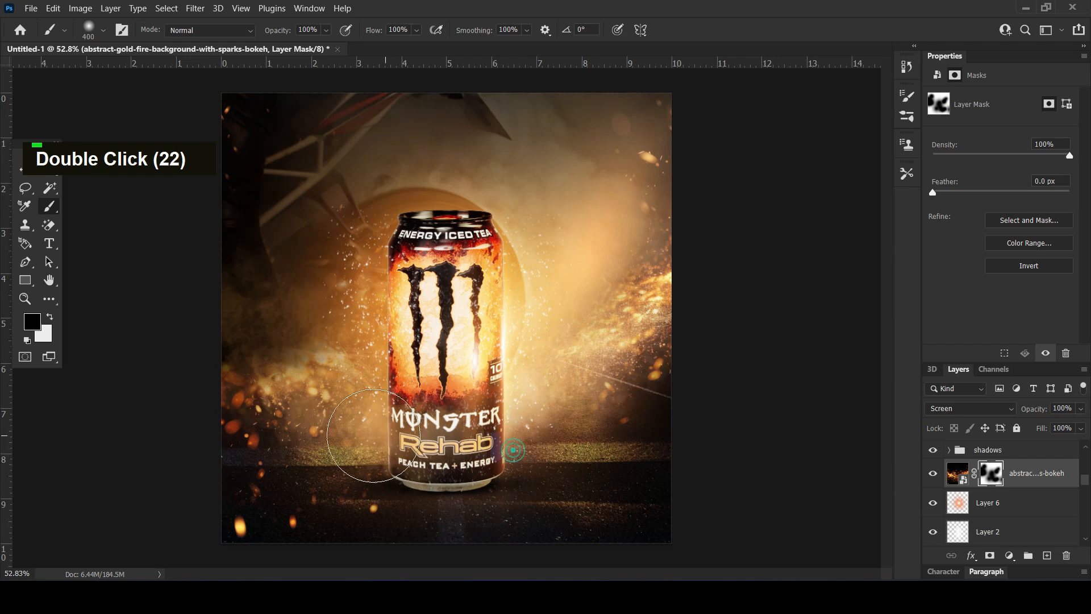
Paint black on the mask to fade the remaining sparks between the can and the poster's left side.
{"action": "left_click", "coordinate": [321, 319]}
{"action": "left_click", "coordinate": [344, 327]}
{"action": "left_click", "coordinate": [369, 338]}
{"action": "left_click", "coordinate": [375, 337]}
{"action": "left_click", "coordinate": [372, 334]}
{"action": "left_click", "coordinate": [368, 334]}
{"action": "left_click", "coordinate": [283, 299]}
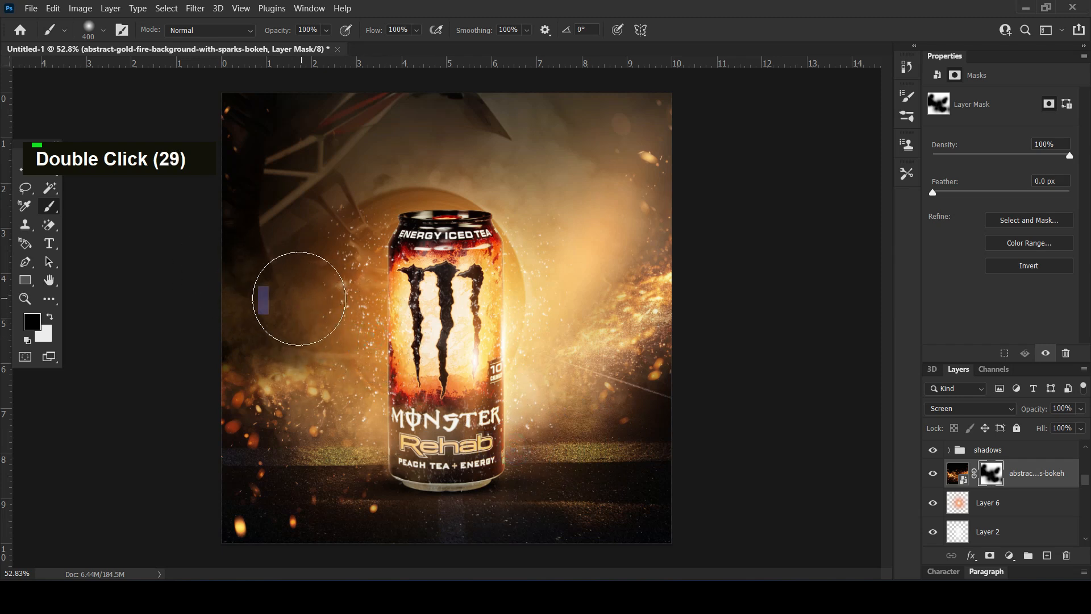
{"action": "left_click", "coordinate": [313, 288]}
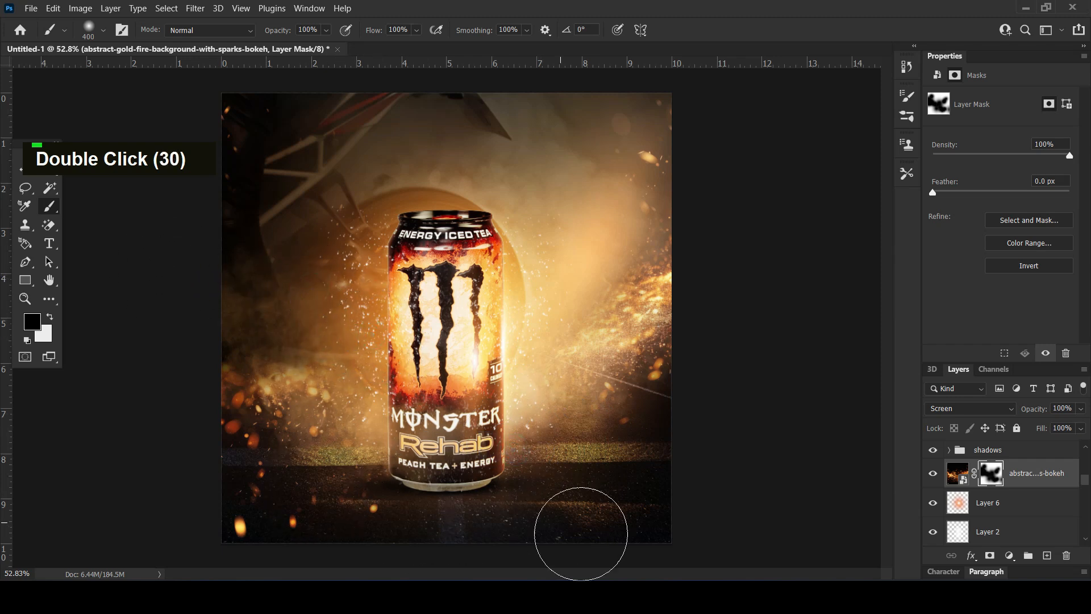
Fade stray sparks across the poster's upper areas on the mask, and touch up left of the can with a 125 px brush.
{"action": "left_click", "coordinate": [514, 485]}
{"action": "left_click", "coordinate": [527, 220]}
{"action": "left_click", "coordinate": [575, 127]}
{"action": "left_click", "coordinate": [577, 120]}
{"action": "left_click", "coordinate": [616, 105]}
{"action": "left_click", "coordinate": [604, 110]}
{"action": "left_click", "coordinate": [541, 167]}
{"action": "left_click", "coordinate": [312, 205]}
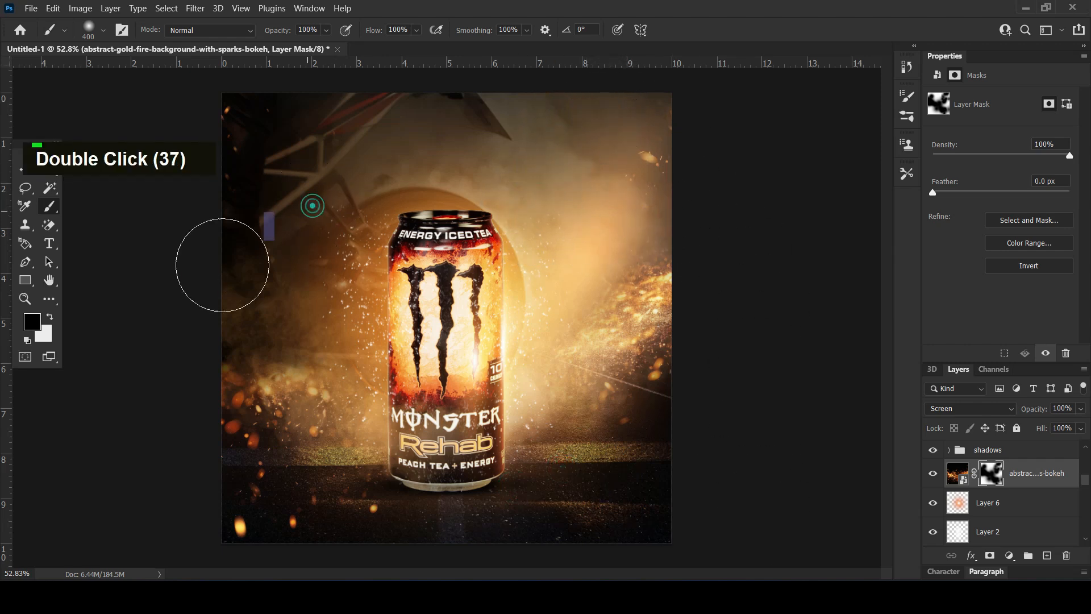
{"action": "left_click", "coordinate": [256, 277]}
{"action": "key", "text": "bracketleft"}
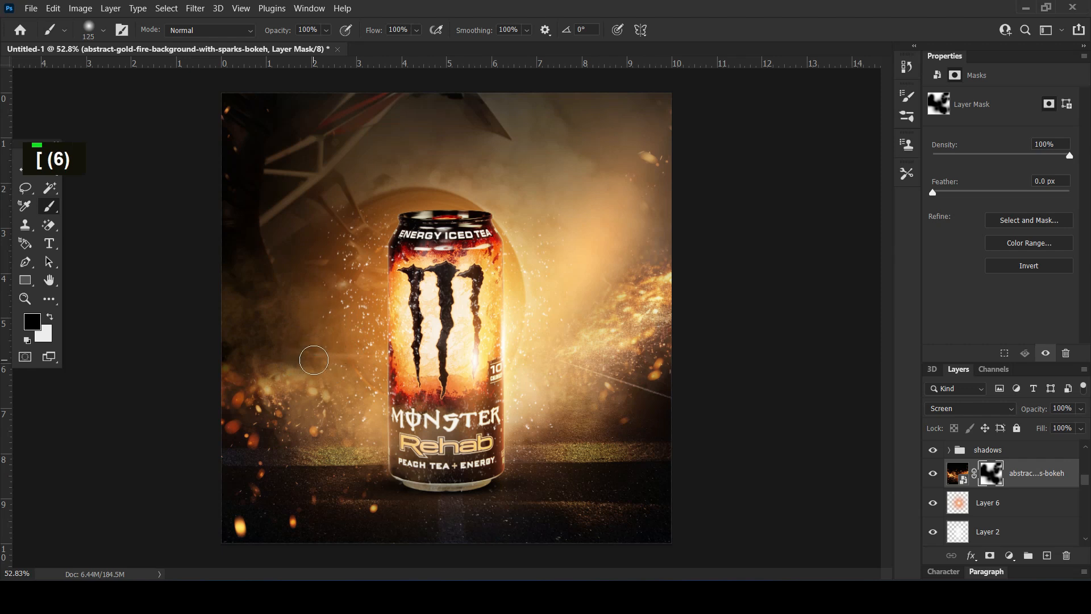
{"action": "double_click", "coordinate": [299, 356]}
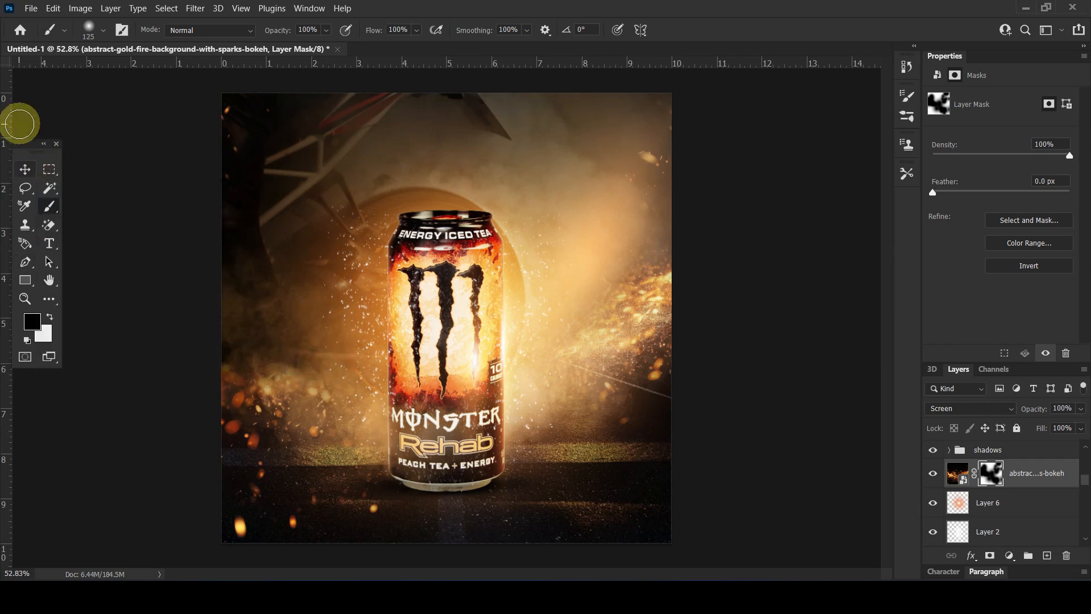
Reduce the sparks layer's opacity to 83% and review the whole poster.
{"action": "left_click", "coordinate": [24, 168]}
{"action": "left_click_drag", "start_coordinate": [1026, 412], "coordinate": [1017, 413]}
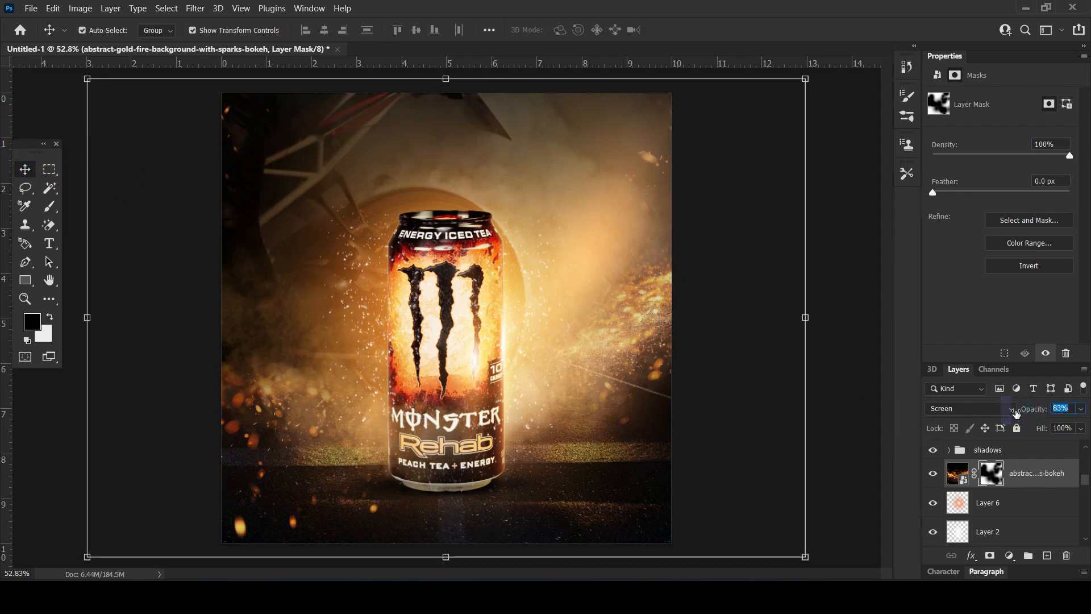
{"action": "left_click", "coordinate": [861, 429]}
{"action": "scroll", "coordinate": [708, 287], "scroll_direction": "down", "scroll_amount": 2, "text": "alt"}
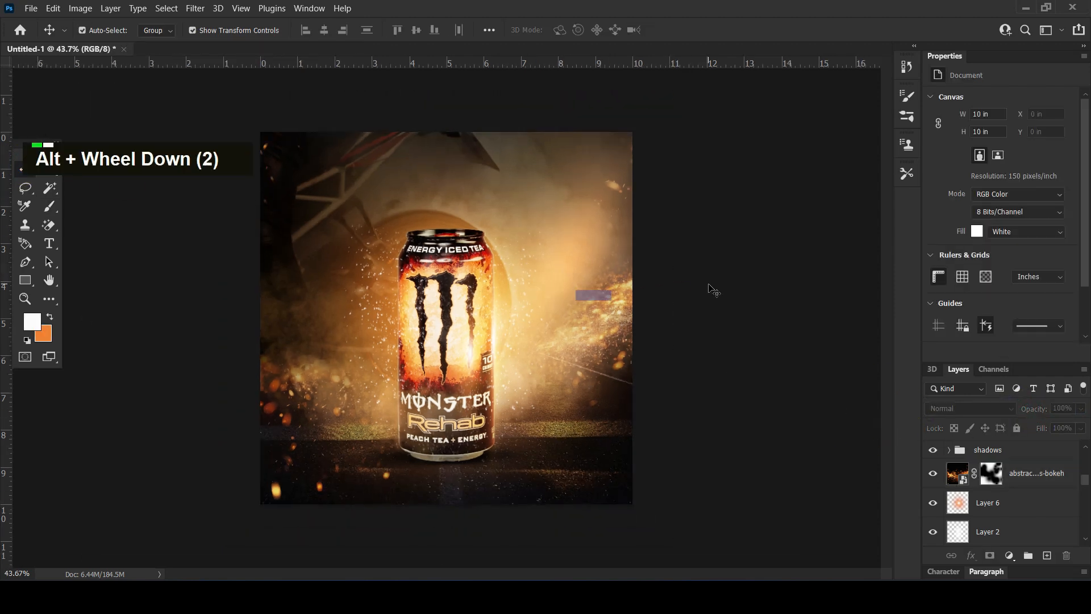
{"action": "scroll", "coordinate": [702, 320], "scroll_direction": "up", "scroll_amount": 2, "text": "alt"}
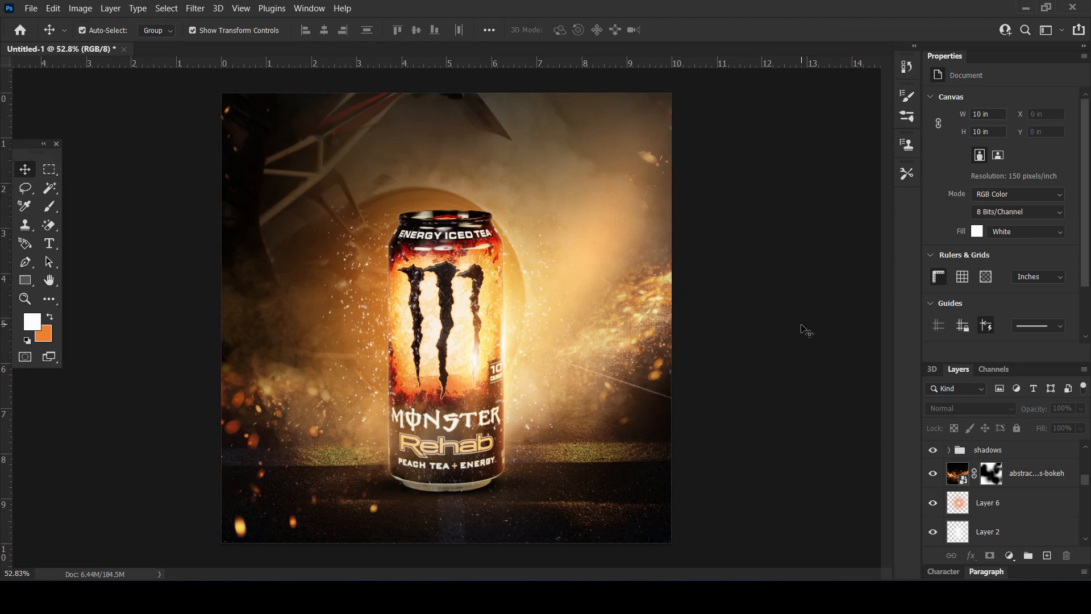
Select the glow layers together: Layer 6 copy 2, Layer 6 copy, Layer 8 copy and Layer 8.
{"action": "scroll", "coordinate": [756, 353], "scroll_direction": "down", "scroll_amount": 1, "text": "alt"}
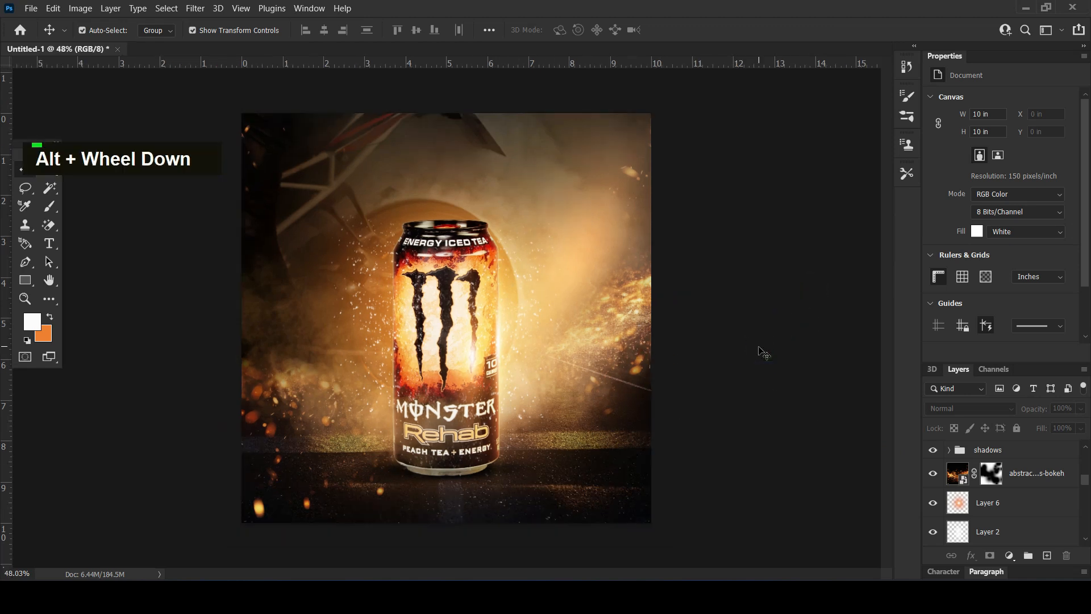
{"action": "left_click", "coordinate": [49, 243]}
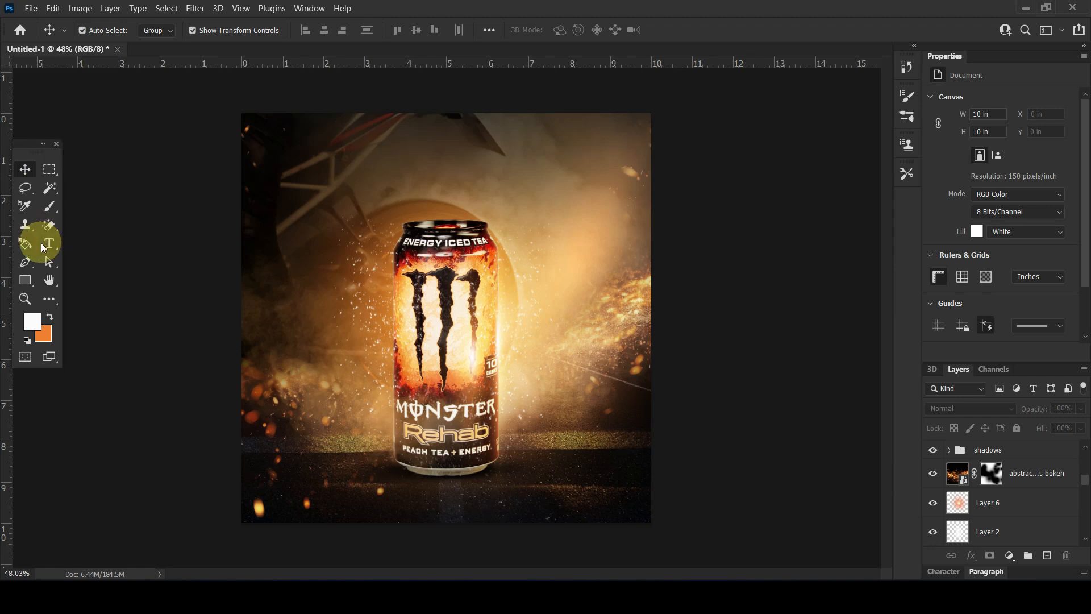
{"action": "left_click", "coordinate": [1029, 484]}
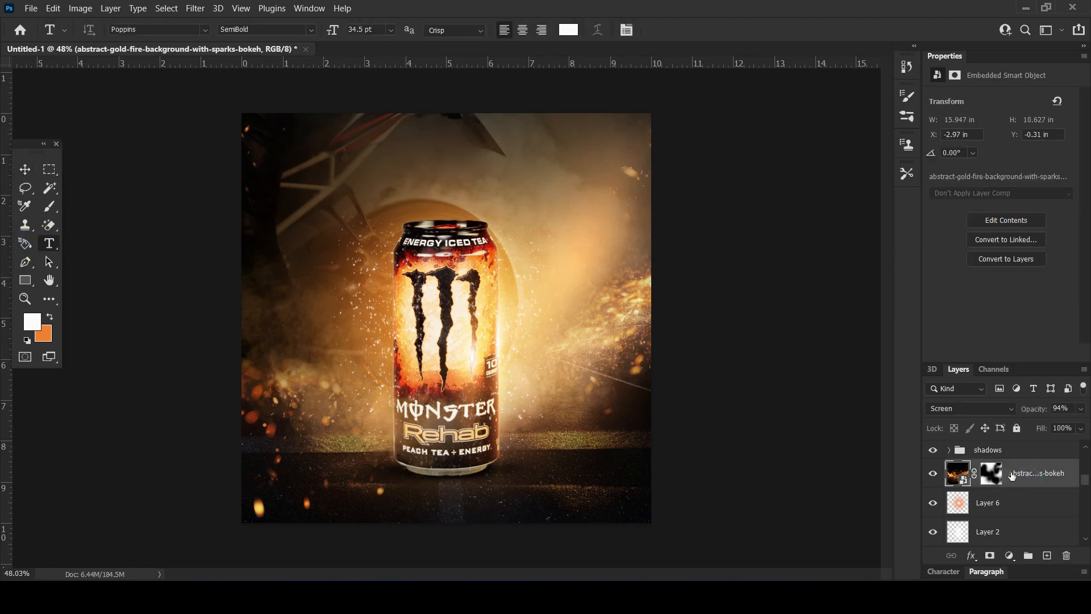
{"action": "scroll", "coordinate": [1012, 476], "scroll_direction": "up", "scroll_amount": 14}
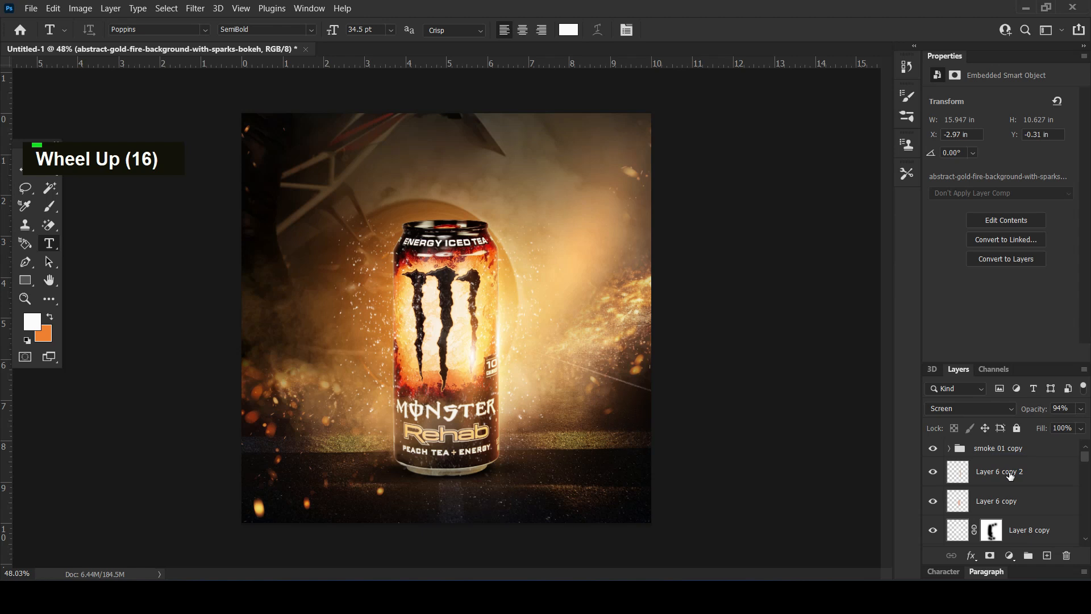
{"action": "left_click", "coordinate": [1010, 476], "text": "shift"}
{"action": "left_click", "coordinate": [1024, 507], "text": "shift"}
{"action": "scroll", "coordinate": [1024, 508], "scroll_direction": "down", "scroll_amount": 1}
{"action": "left_click", "coordinate": [1028, 512], "text": "shift"}
{"action": "scroll", "coordinate": [1027, 509], "scroll_direction": "down", "scroll_amount": 1}
{"action": "left_click", "coordinate": [1027, 507], "text": "shift"}
{"action": "scroll", "coordinate": [1027, 510], "scroll_direction": "down", "scroll_amount": 1}
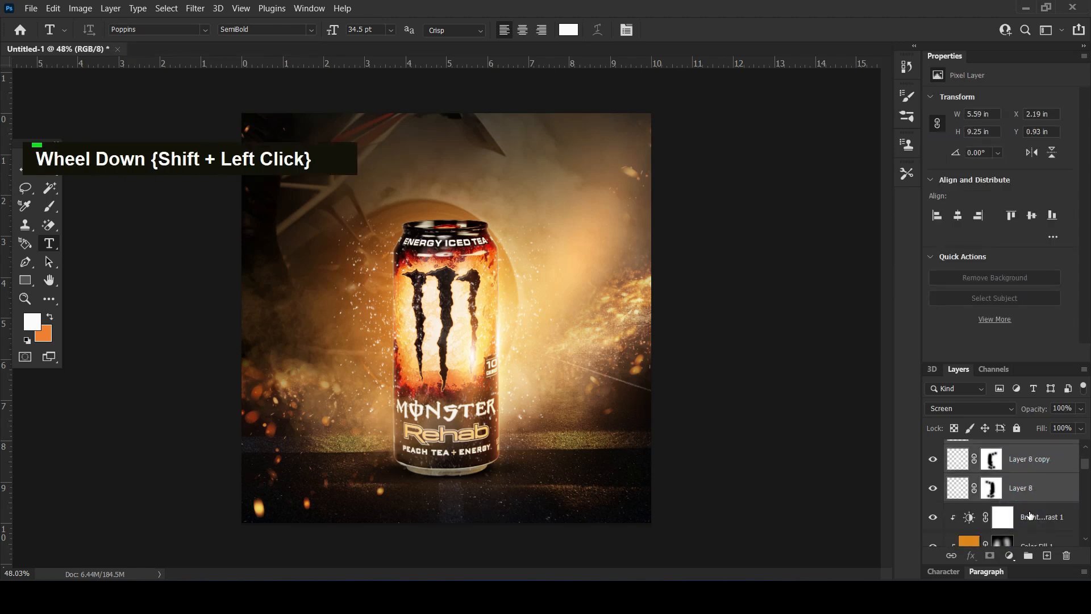
{"action": "scroll", "coordinate": [1030, 516], "scroll_direction": "down", "scroll_amount": 1}
{"action": "left_click", "coordinate": [1028, 517], "text": "shift"}
{"action": "scroll", "coordinate": [1029, 518], "scroll_direction": "down", "scroll_amount": 1}
{"action": "left_click", "coordinate": [1029, 522], "text": "shift"}
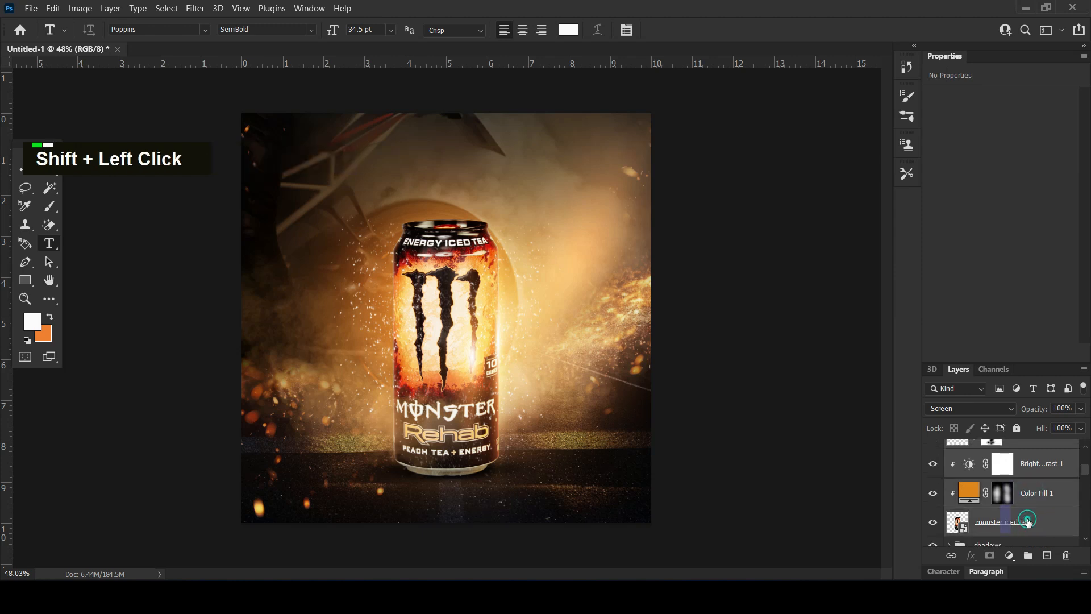
{"action": "scroll", "coordinate": [1026, 520], "scroll_direction": "up", "scroll_amount": 3}
{"action": "scroll", "coordinate": [1030, 515], "scroll_direction": "down", "scroll_amount": 1}
{"action": "double_click", "coordinate": [1030, 521], "text": "shift"}
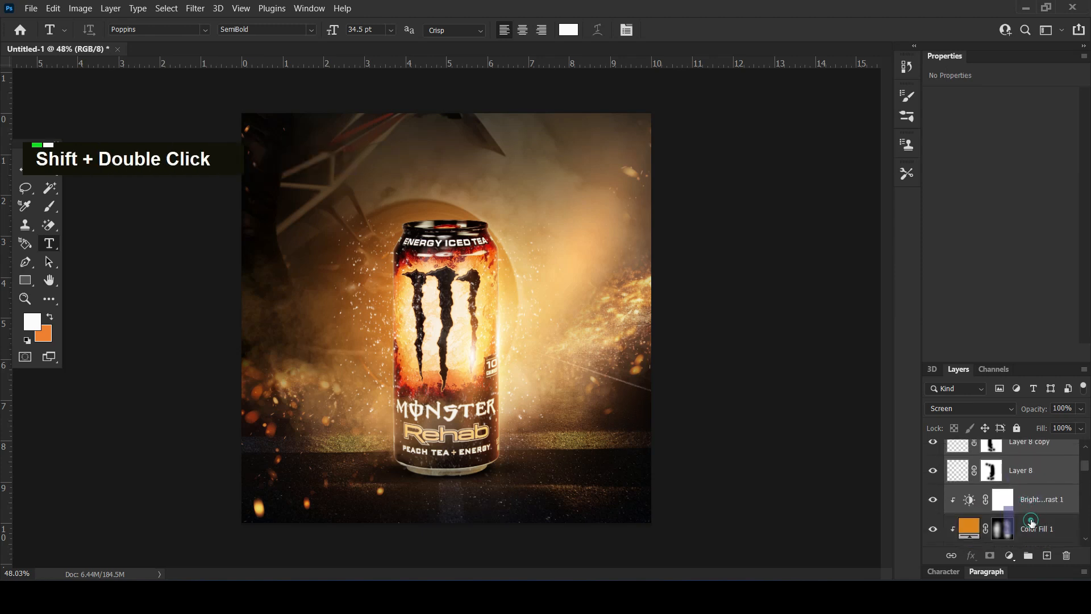
{"action": "scroll", "coordinate": [1054, 488], "scroll_direction": "down", "scroll_amount": 1}
{"action": "left_click", "coordinate": [1056, 487], "text": "ctrl"}
{"action": "left_click", "coordinate": [1048, 488], "text": "ctrl"}
Group the selected glow layers and name the group Glow.
{"action": "scroll", "coordinate": [1039, 514], "scroll_direction": "up", "scroll_amount": 3}
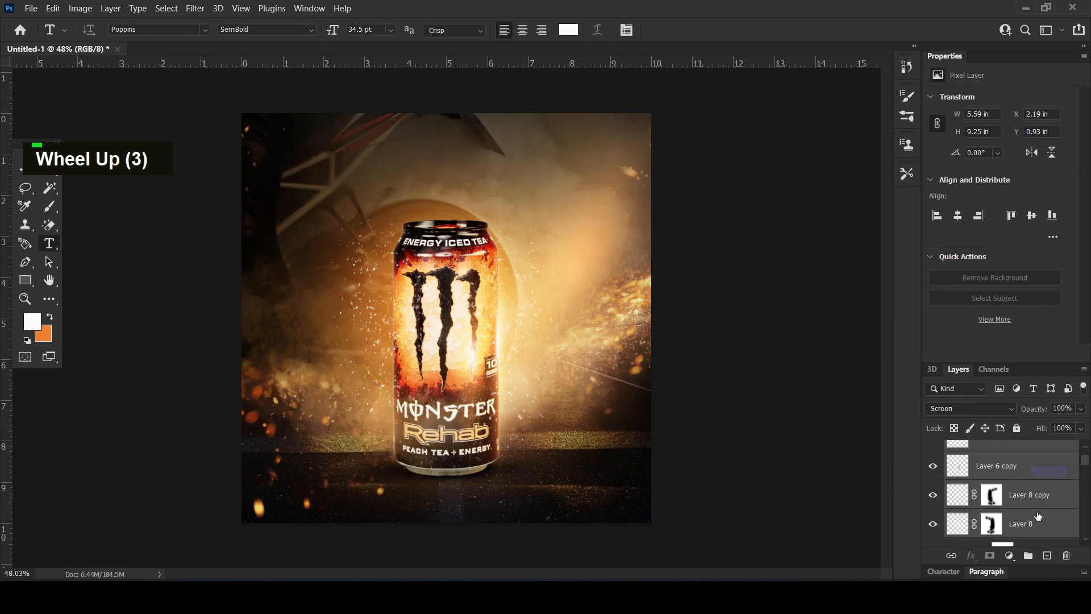
{"action": "left_click", "coordinate": [1028, 556]}
{"action": "double_click", "coordinate": [986, 448]}
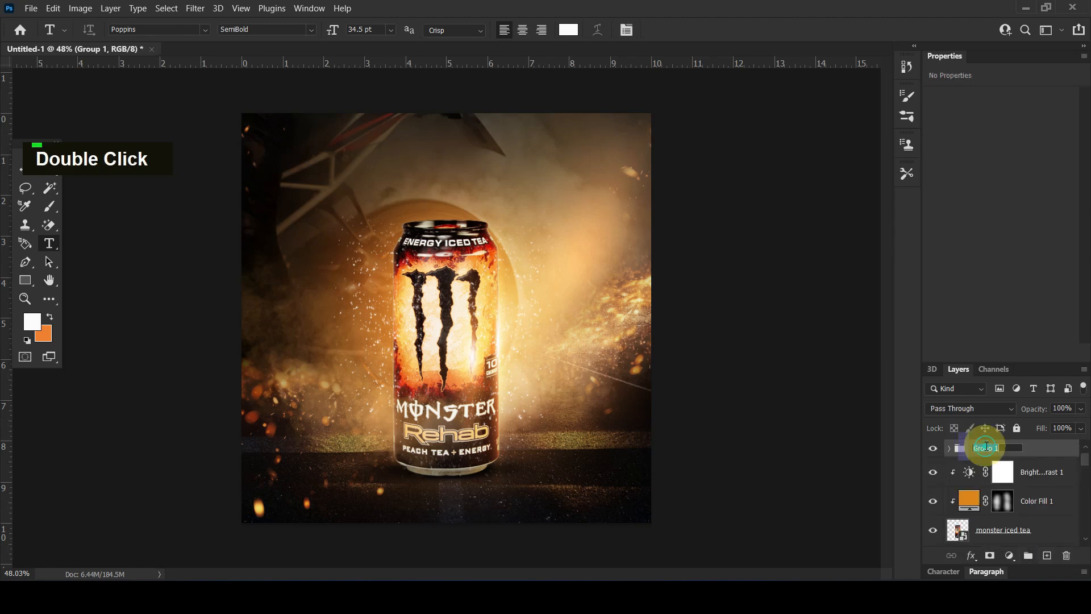
{"action": "type", "text": "Glow"}
{"action": "key", "text": "Return"}
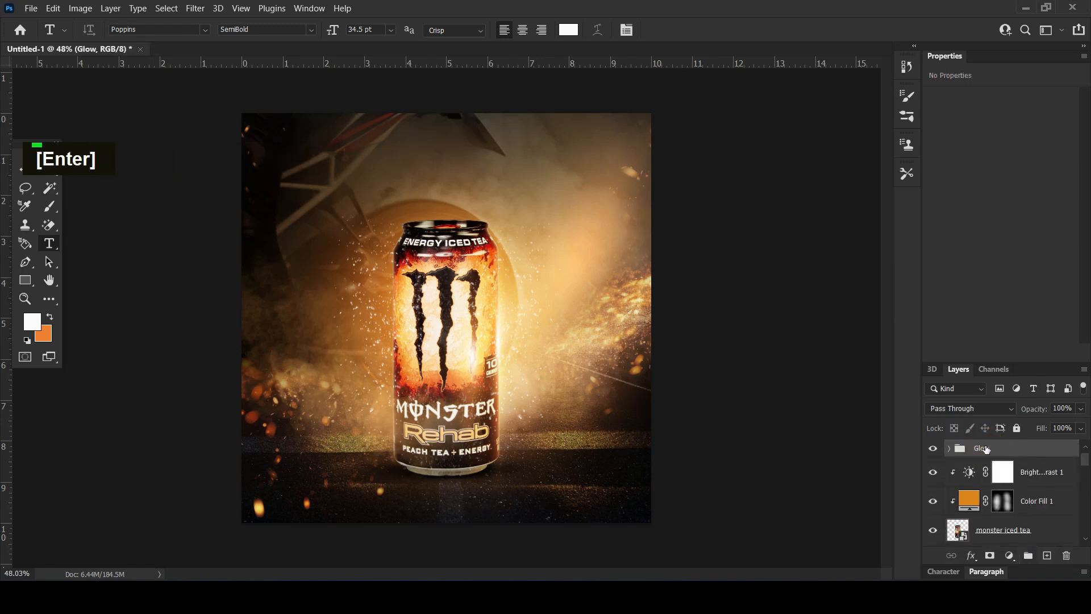
Group the brightness/contrast, Color Fill 1 and monster iced tea layers, name the group drink can, and deselect it.
{"action": "left_click", "coordinate": [1054, 480]}
{"action": "left_click", "coordinate": [1047, 502], "text": "ctrl"}
{"action": "scroll", "coordinate": [1046, 505], "scroll_direction": "down", "scroll_amount": 1}
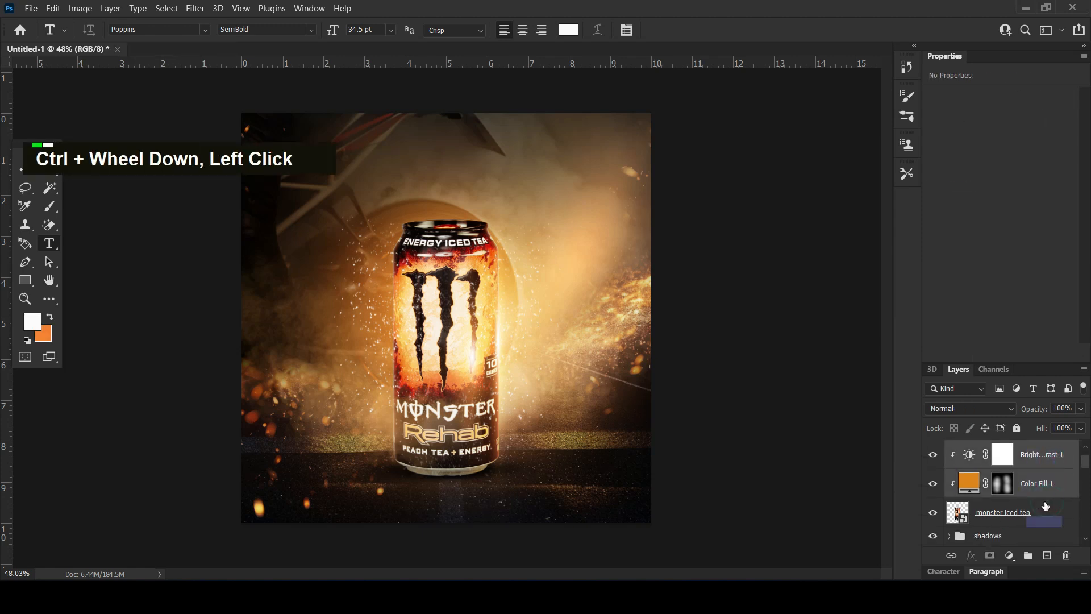
{"action": "left_click", "coordinate": [1044, 510], "text": "ctrl"}
{"action": "left_click_drag", "start_coordinate": [1038, 516], "coordinate": [1027, 555]}
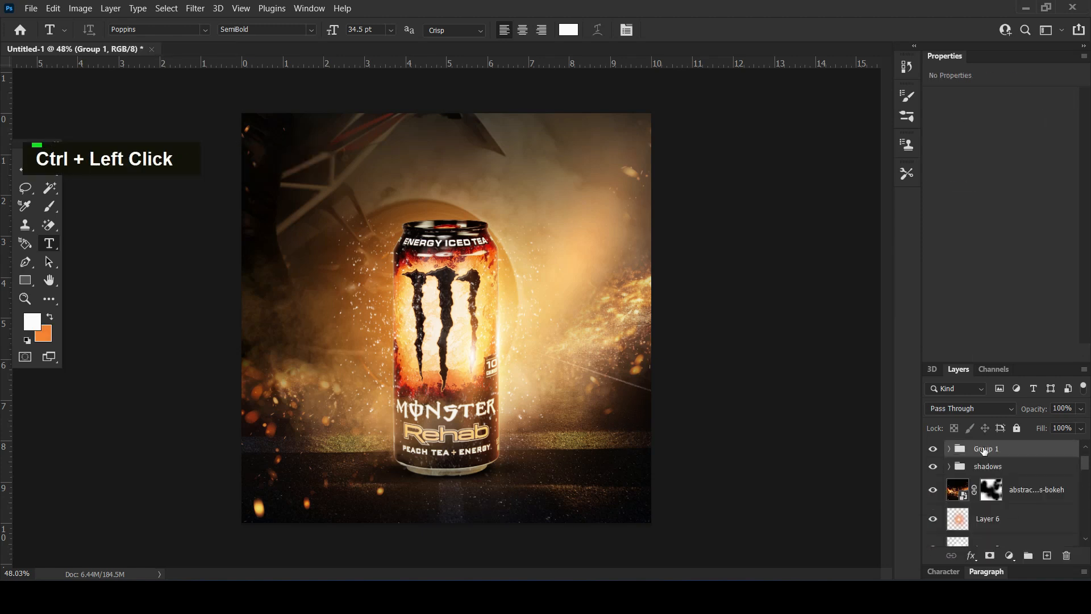
{"action": "double_click", "coordinate": [983, 448]}
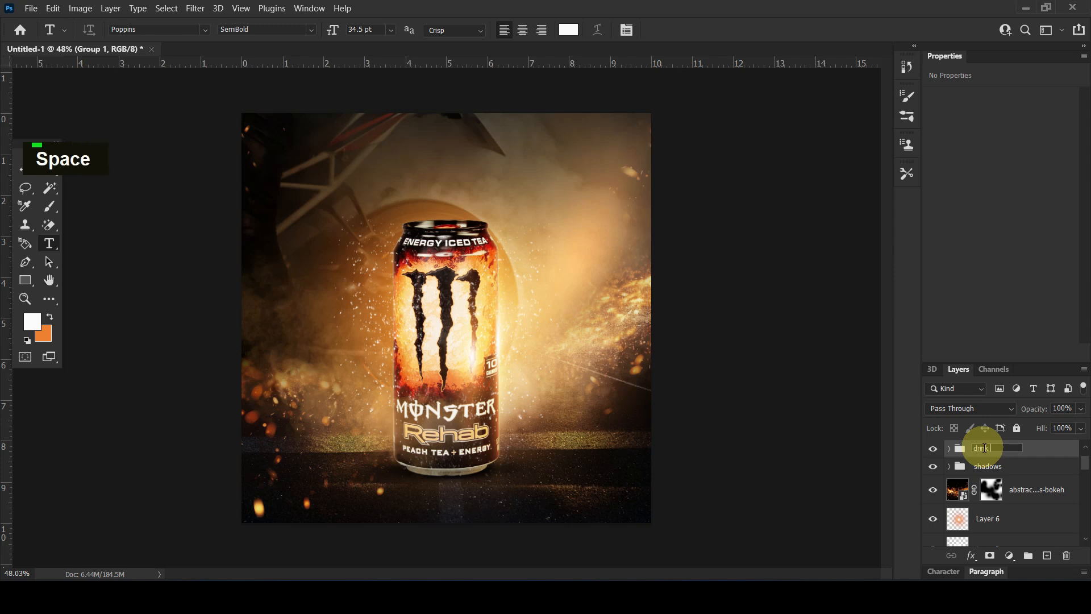
{"action": "type", "text": "drink can"}
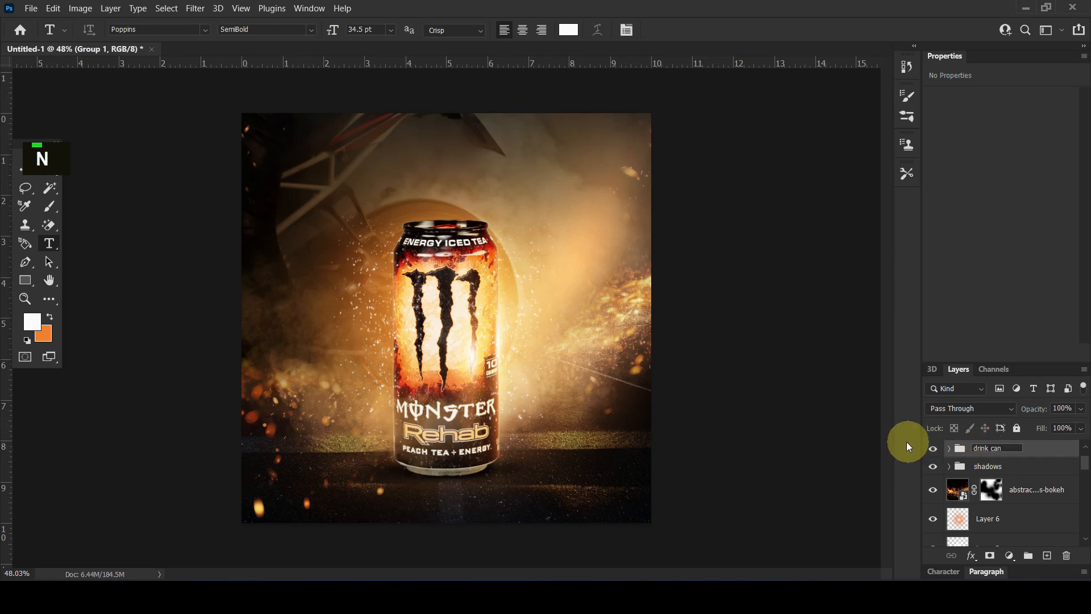
{"action": "key", "text": "Return"}
{"action": "left_click", "coordinate": [25, 170]}
{"action": "double_click", "coordinate": [89, 213]}
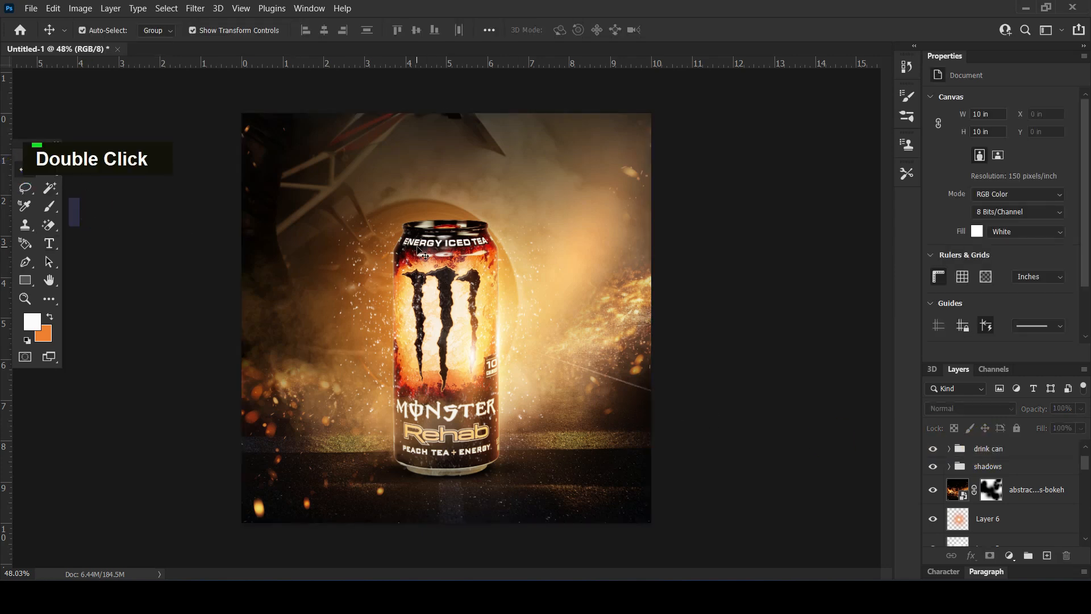
Add the title text BE A MONSTER above the can and commit it.
{"action": "left_click", "coordinate": [49, 243]}
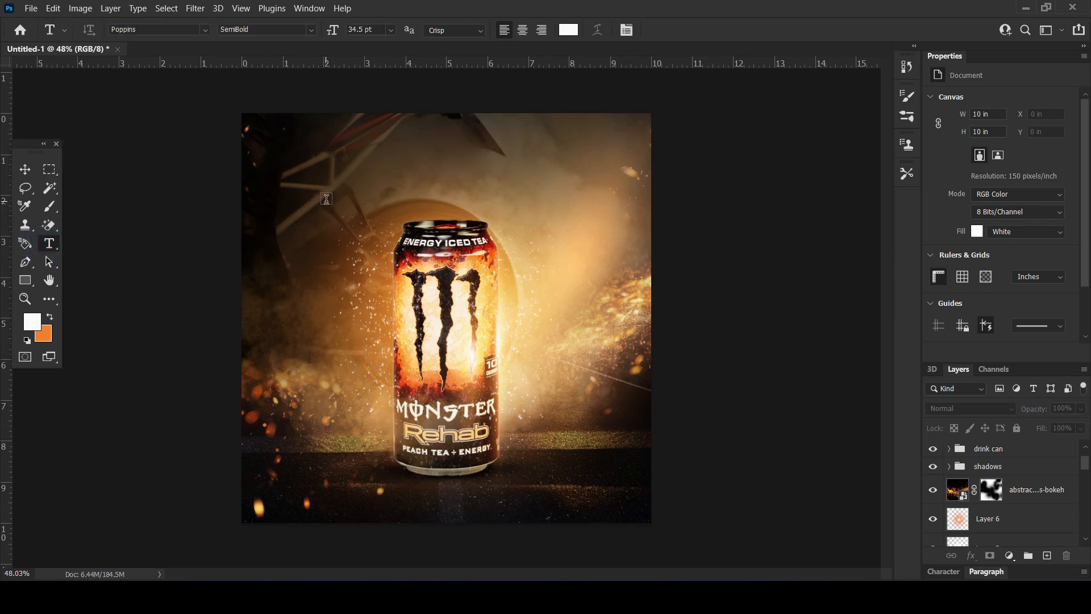
{"action": "left_click", "coordinate": [326, 198]}
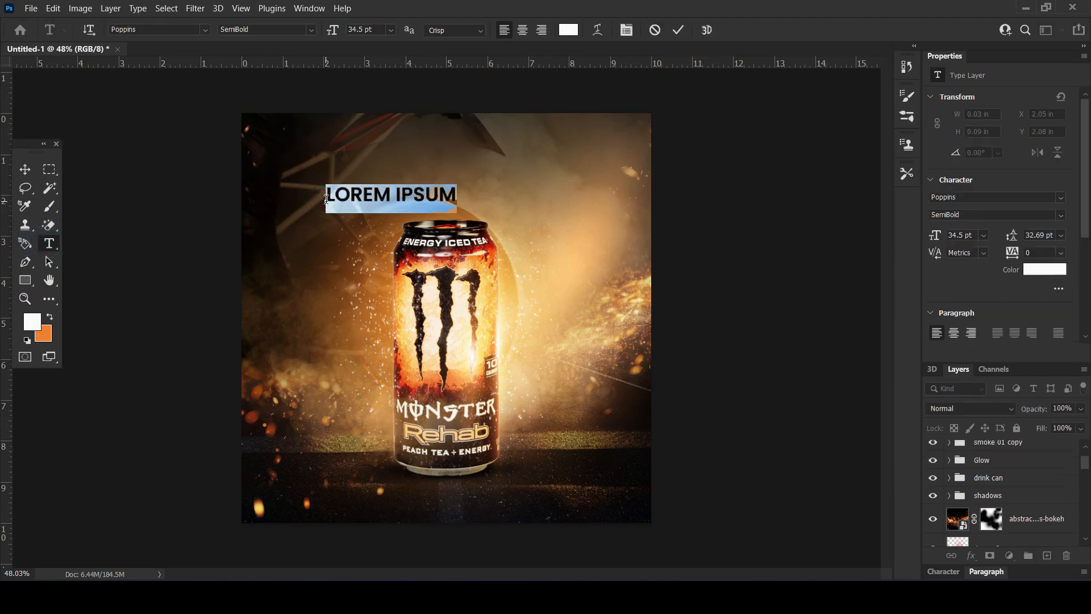
{"action": "type", "text": "MONSTER"}
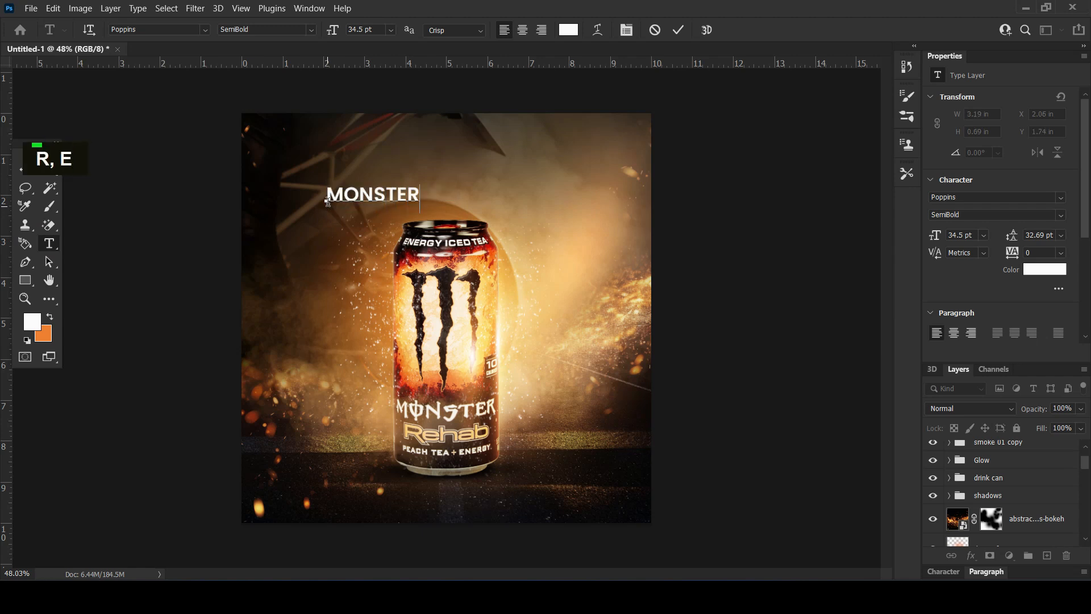
{"action": "type", "text": "BEA A"}
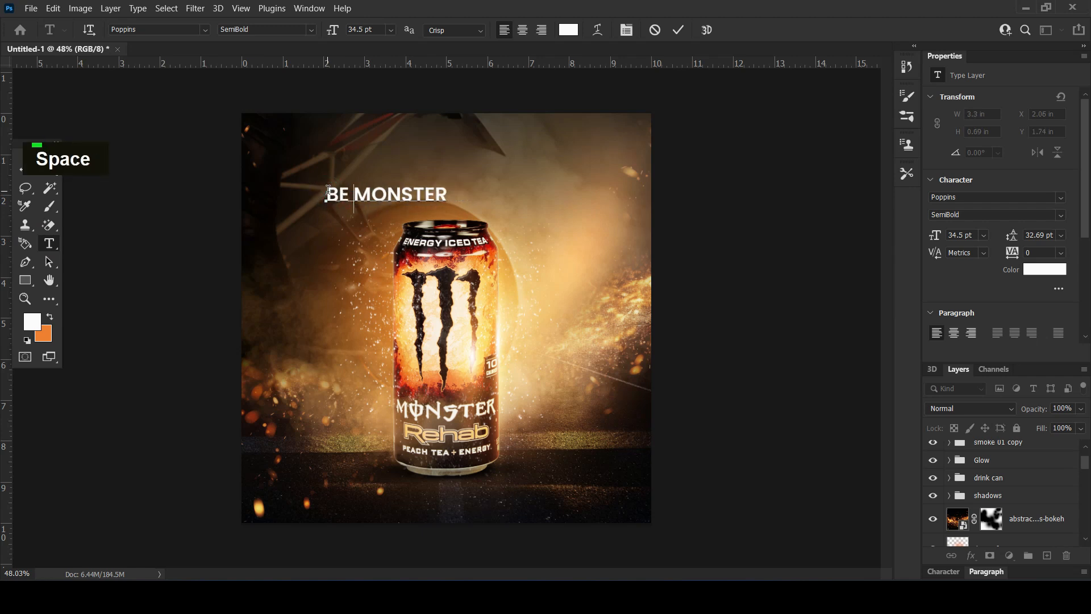
{"action": "type", "text": "A"}
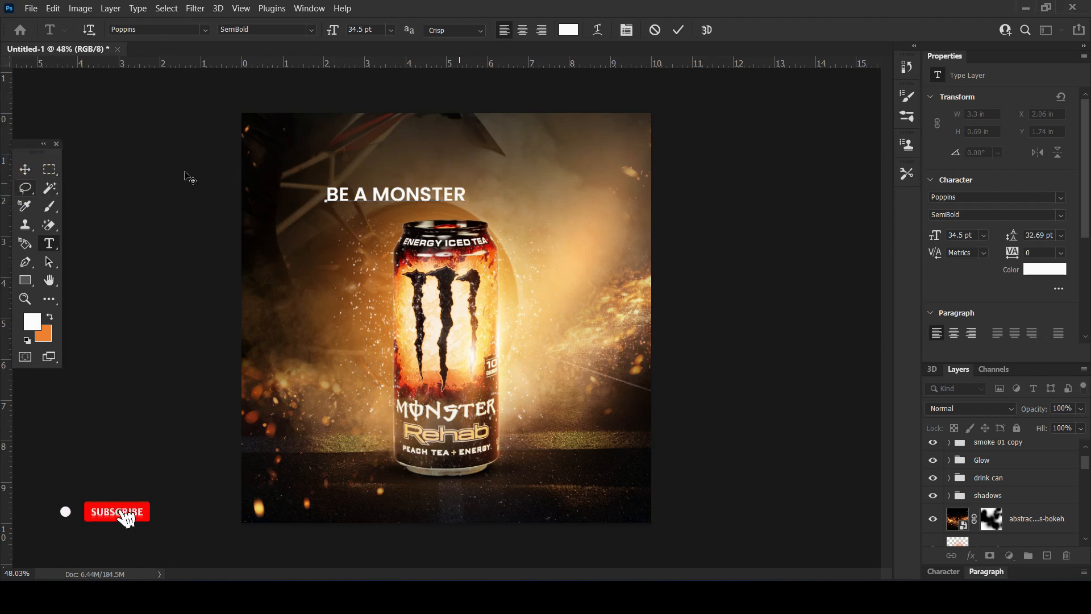
{"action": "left_click", "coordinate": [25, 169]}
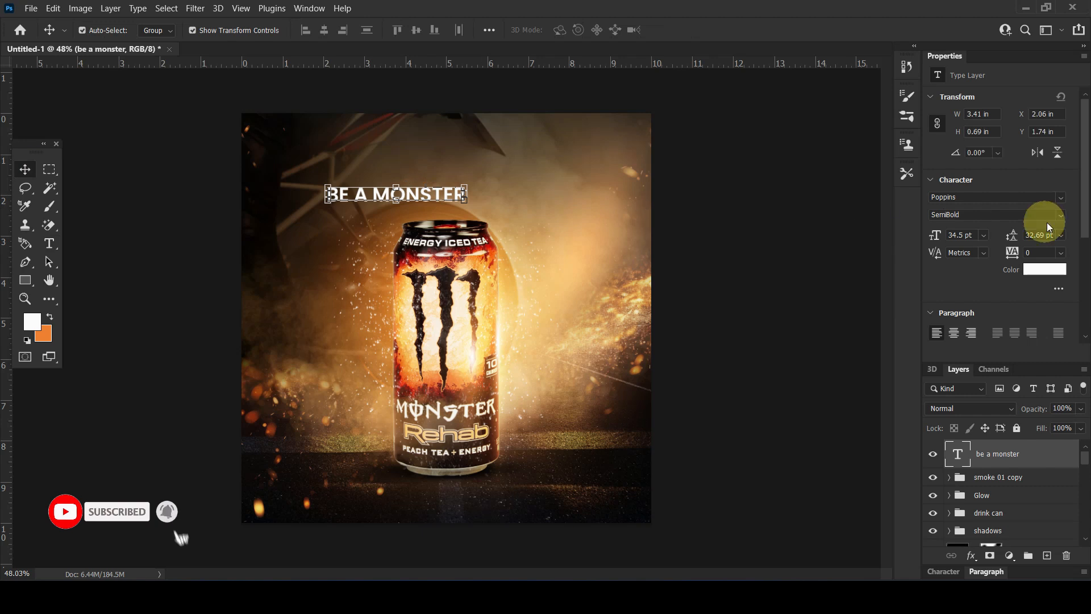
Change the title's font to Dalmation FREE.
{"action": "left_click", "coordinate": [1061, 202]}
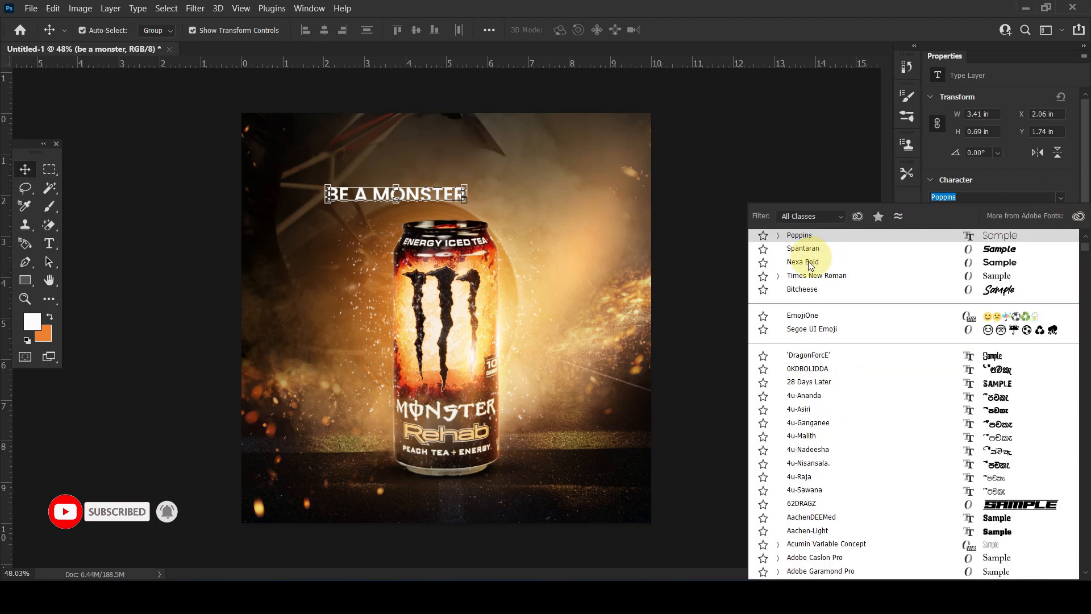
{"action": "left_click", "coordinate": [993, 196]}
{"action": "type", "text": "ad"}
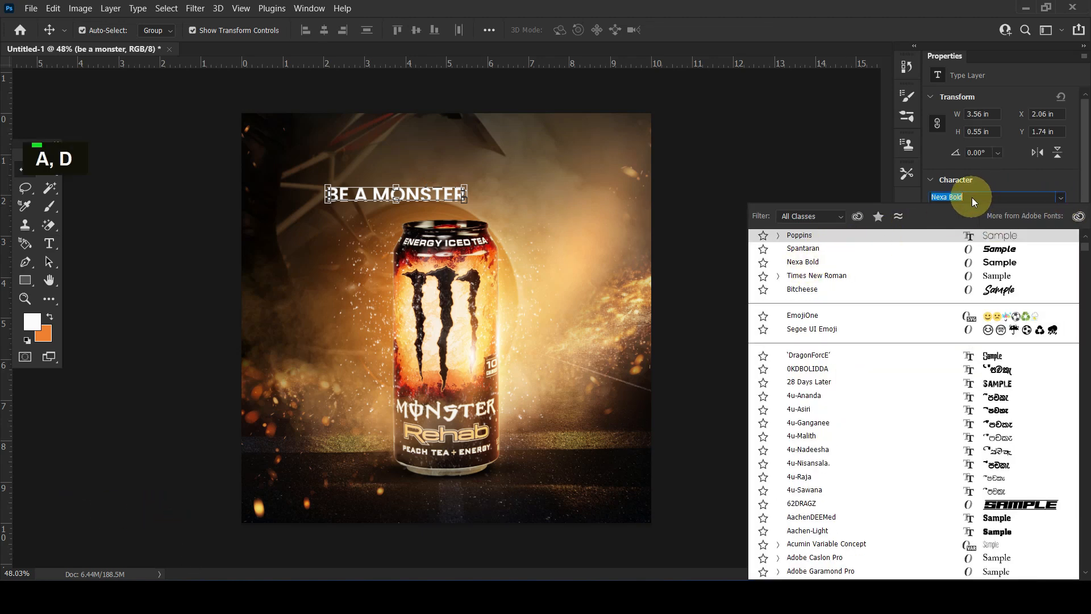
{"action": "left_click", "coordinate": [972, 198]}
{"action": "key", "text": "d"}
{"action": "key", "text": "a"}
{"action": "left_click", "coordinate": [973, 198]}
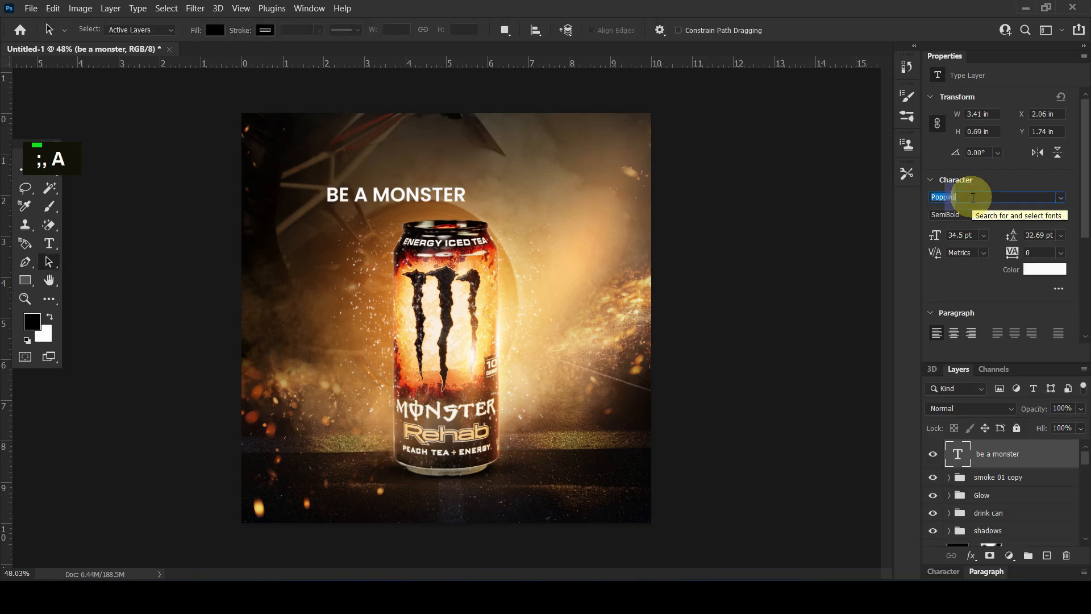
{"action": "type", "text": "dalm"}
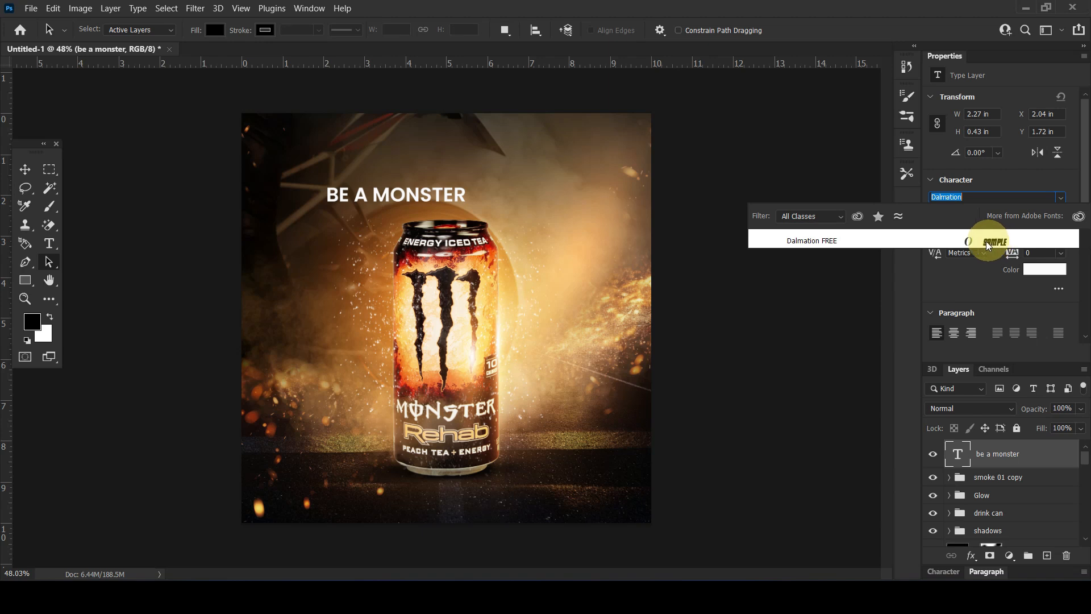
{"action": "left_click", "coordinate": [975, 241]}
Enlarge the title to about 346% and place it across the poster just above the can.
{"action": "left_click", "coordinate": [25, 169]}
{"action": "left_click", "coordinate": [180, 200]}
{"action": "left_click_drag", "start_coordinate": [417, 189], "coordinate": [535, 123]}
{"action": "left_click_drag", "start_coordinate": [492, 187], "coordinate": [544, 180]}
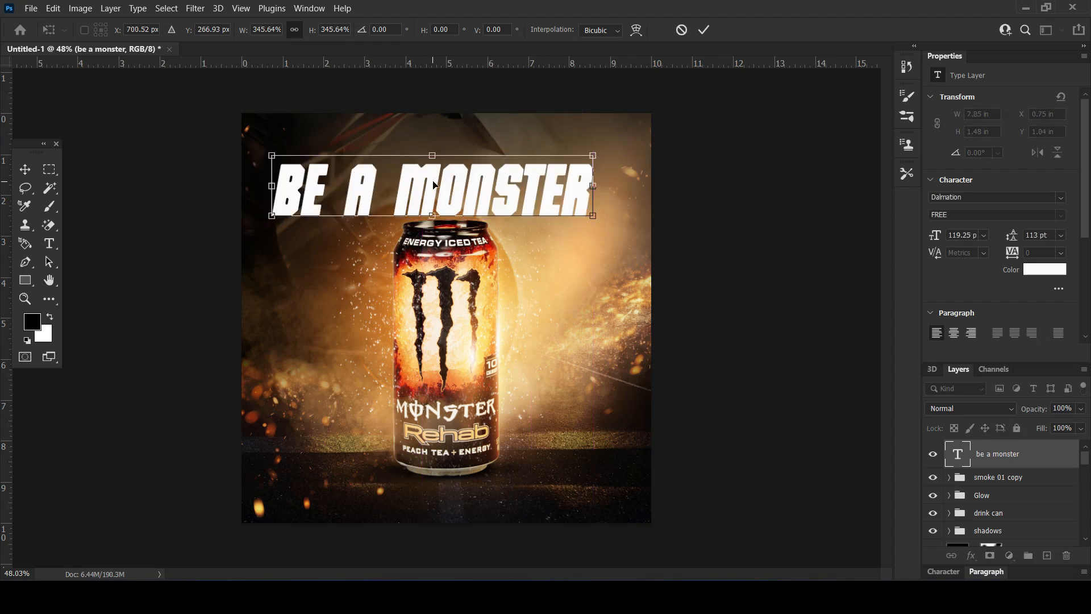
Remove BE A from the title and add VIBES on a second line beneath MONSTER.
{"action": "left_click", "coordinate": [57, 246]}
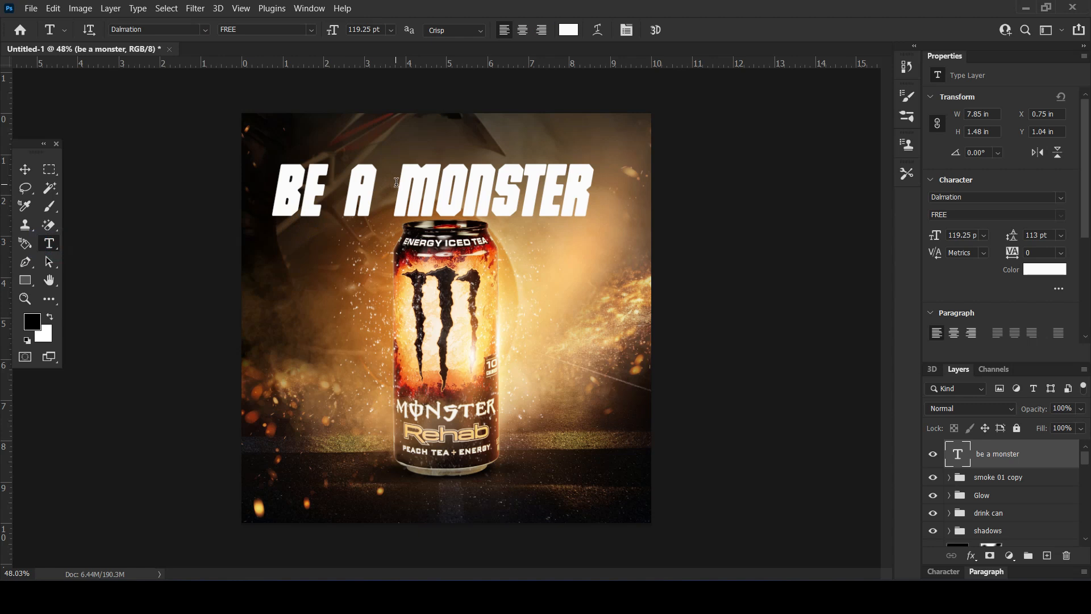
{"action": "left_click_drag", "start_coordinate": [396, 182], "coordinate": [224, 201]}
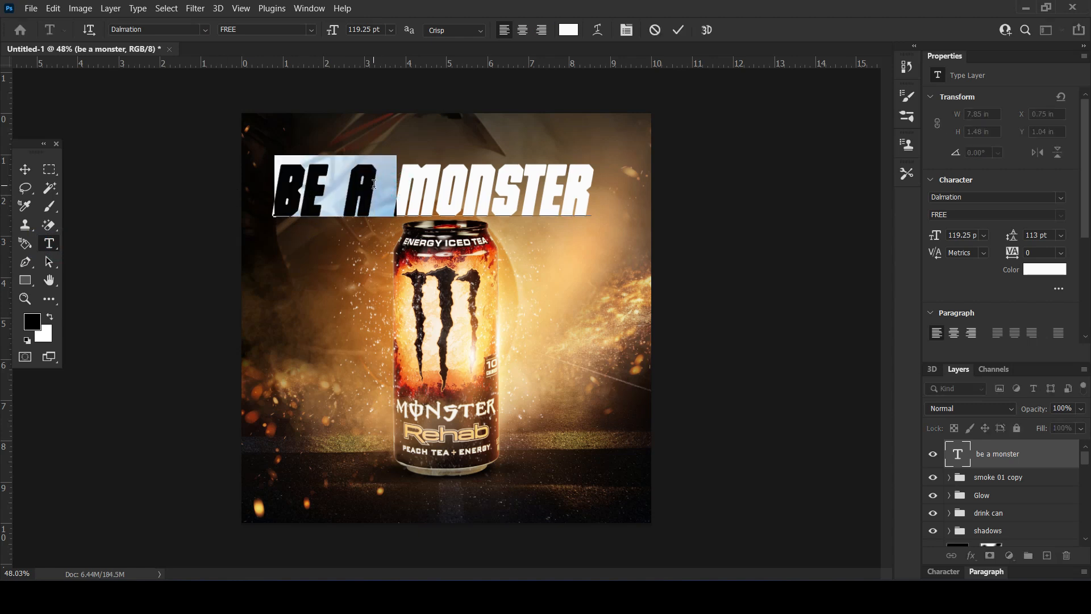
{"action": "key", "text": "BackSpace"}
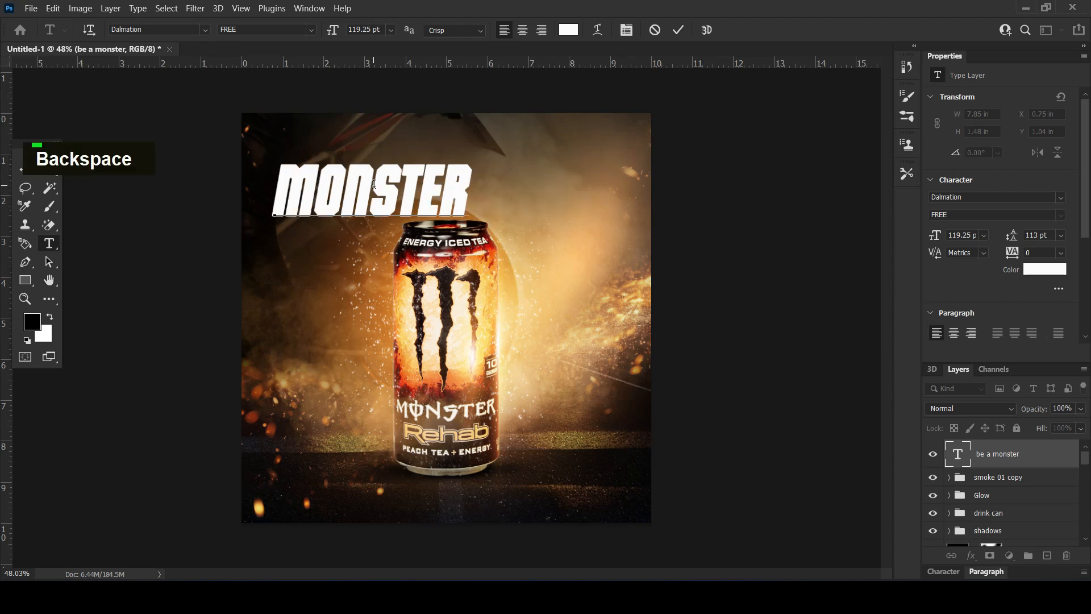
{"action": "key", "text": "Return"}
{"action": "type", "text": "vibes"}
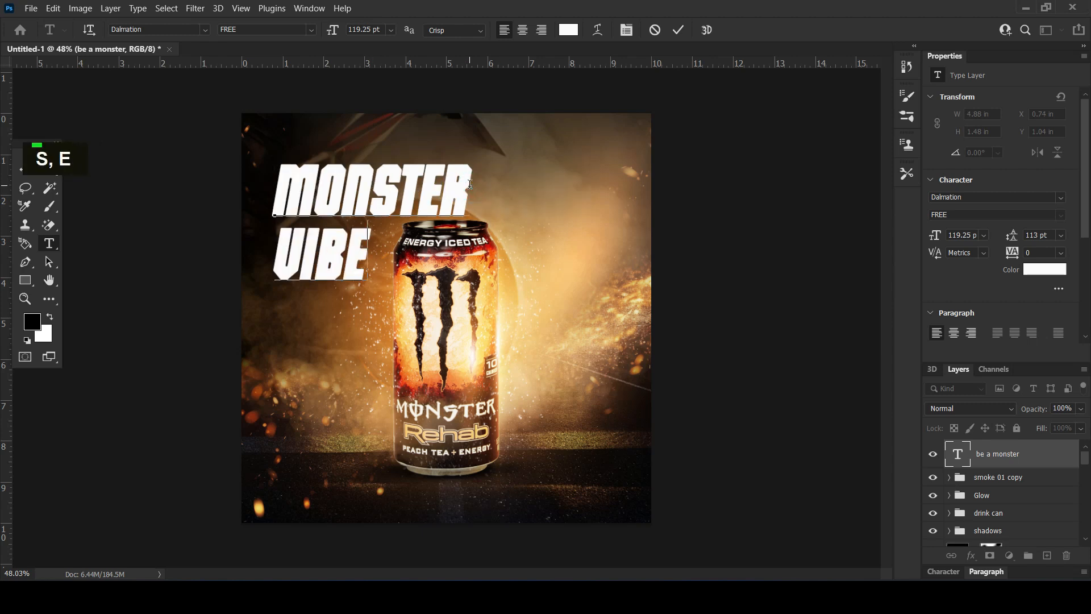
Reduce the font size of the word VIBES and set the whole title's leading to 69 pt.
{"action": "double_click", "coordinate": [398, 254]}
{"action": "left_click_drag", "start_coordinate": [935, 235], "coordinate": [903, 242]}
{"action": "key", "text": "ctrl+a"}
{"action": "left_click_drag", "start_coordinate": [1001, 246], "coordinate": [985, 248]}
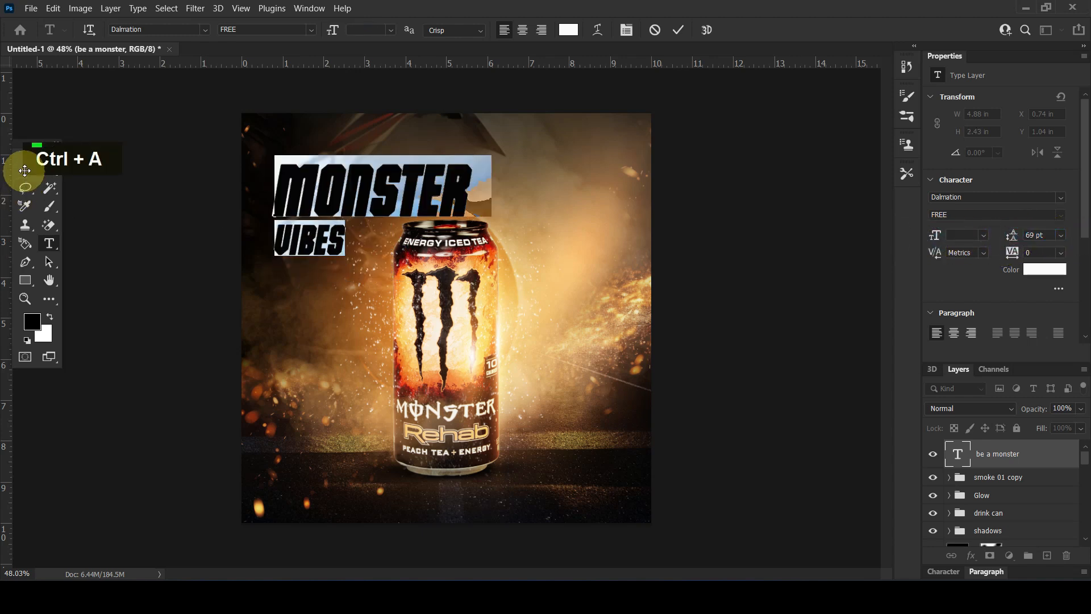
Scale the two-line title to about 120%, skew it vertically by about -10° and position it over the can's top.
{"action": "left_click", "coordinate": [25, 169]}
{"action": "key", "text": "ctrl+t"}
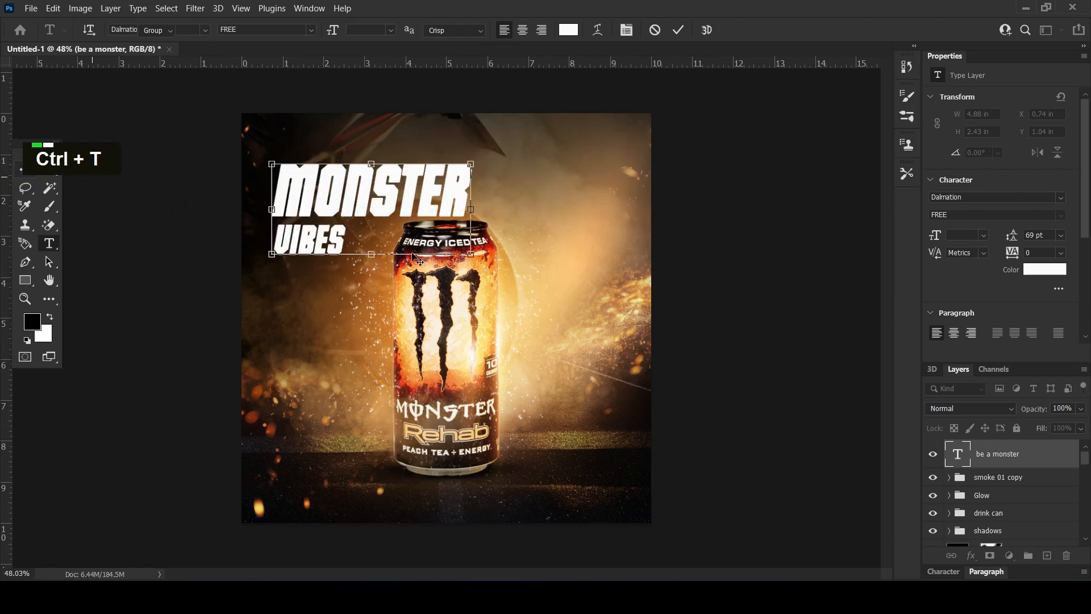
{"action": "left_click_drag", "start_coordinate": [470, 256], "coordinate": [470, 220]}
{"action": "left_click_drag", "start_coordinate": [424, 178], "coordinate": [484, 199]}
{"action": "left_click_drag", "start_coordinate": [521, 134], "coordinate": [541, 121]}
{"action": "left_click_drag", "start_coordinate": [500, 169], "coordinate": [509, 178]}
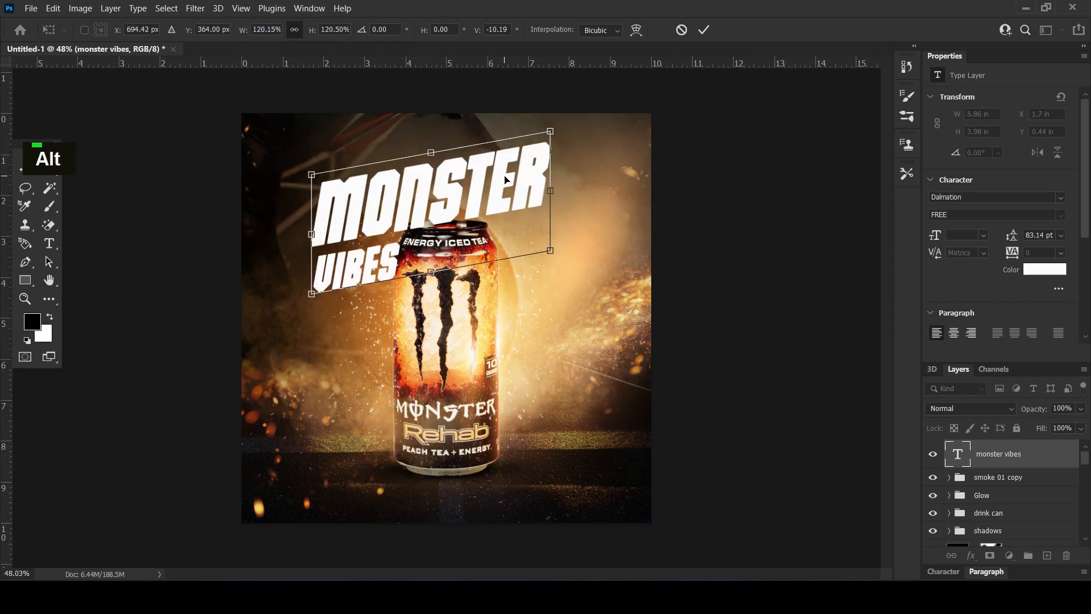
{"action": "key", "text": "Return"}
Move the MONSTER VIBES title layer beneath the drink can group so the can stands in front of it.
{"action": "left_click_drag", "start_coordinate": [1001, 454], "coordinate": [996, 516]}
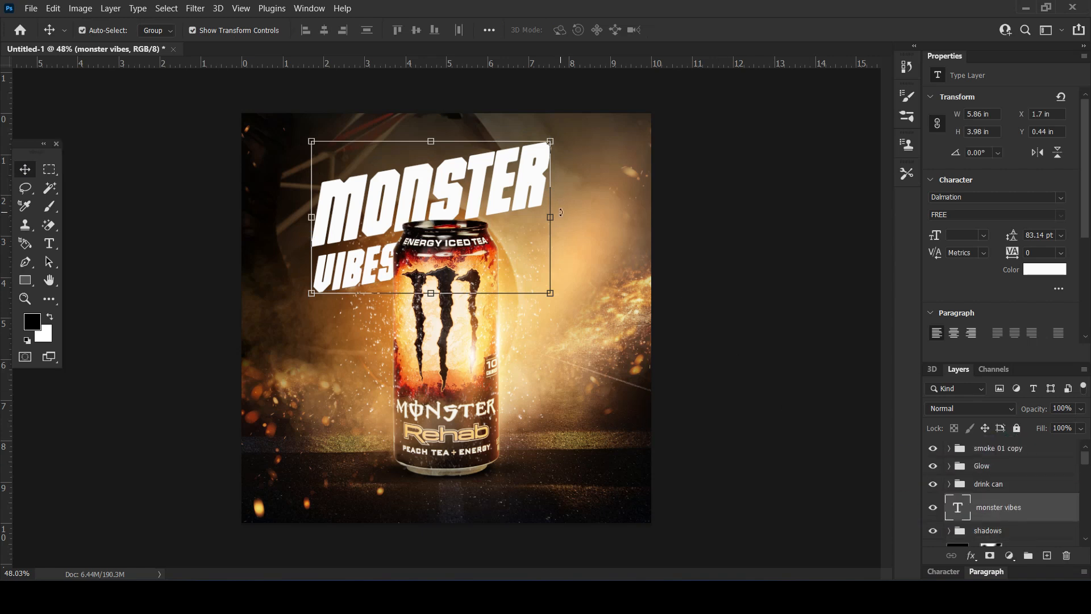
{"action": "left_click", "coordinate": [551, 141], "text": "alt"}
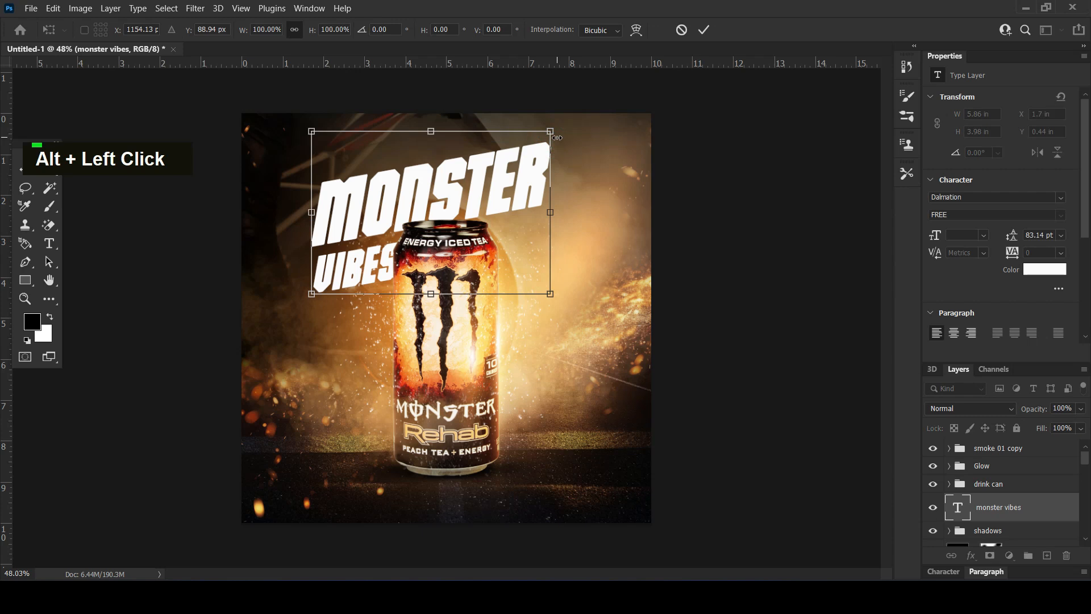
{"action": "key", "text": "Return"}
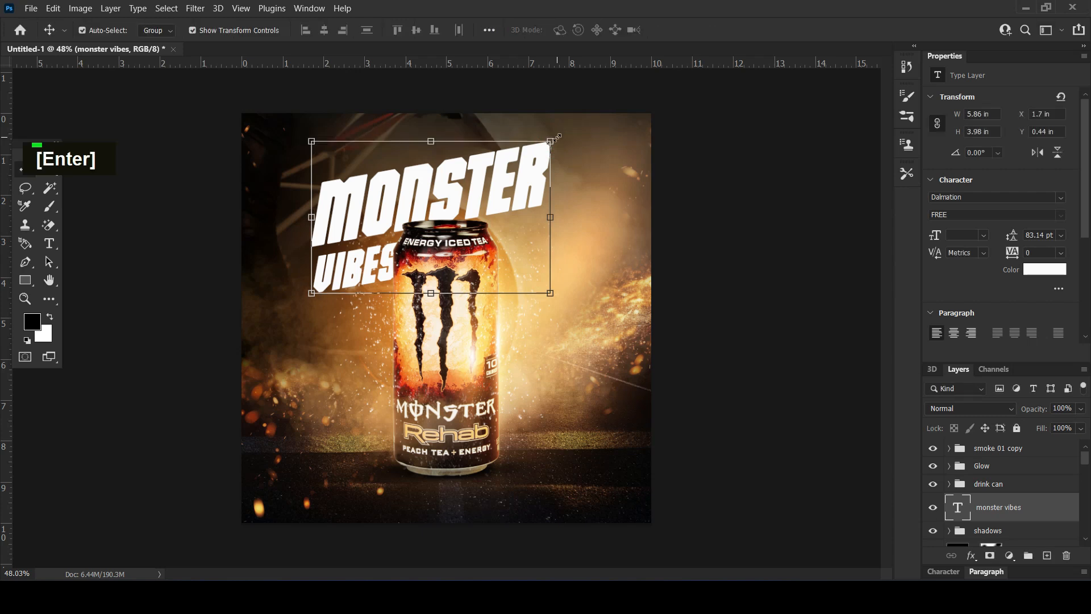
Add an Outer Glow to the MONSTER VIBES title, using the pale yellow fce6a9 sampled from the can.
{"action": "double_click", "coordinate": [1076, 510]}
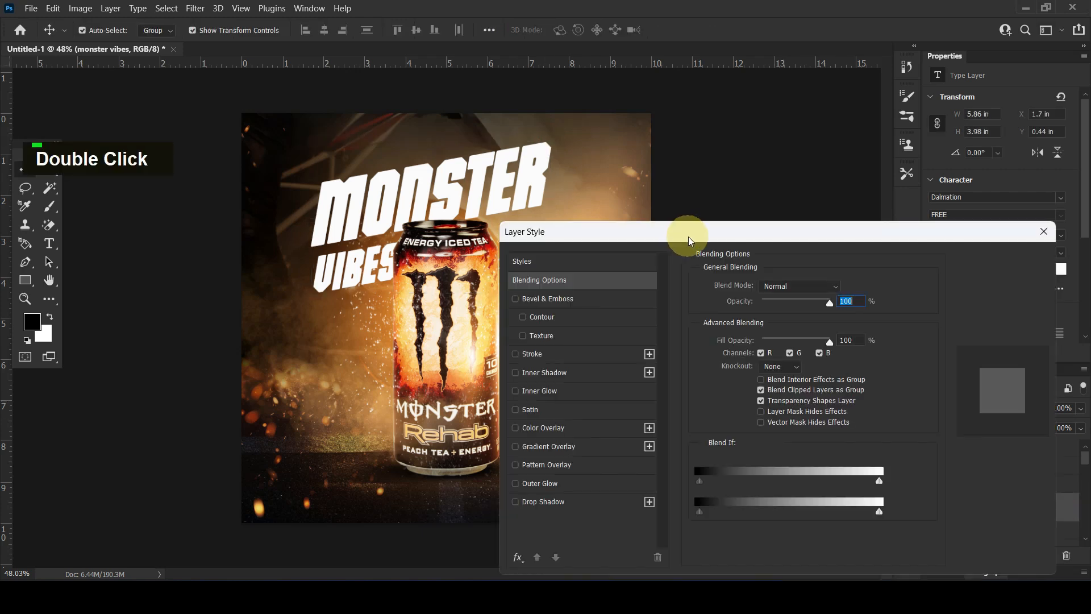
{"action": "left_click_drag", "start_coordinate": [684, 238], "coordinate": [686, 186]}
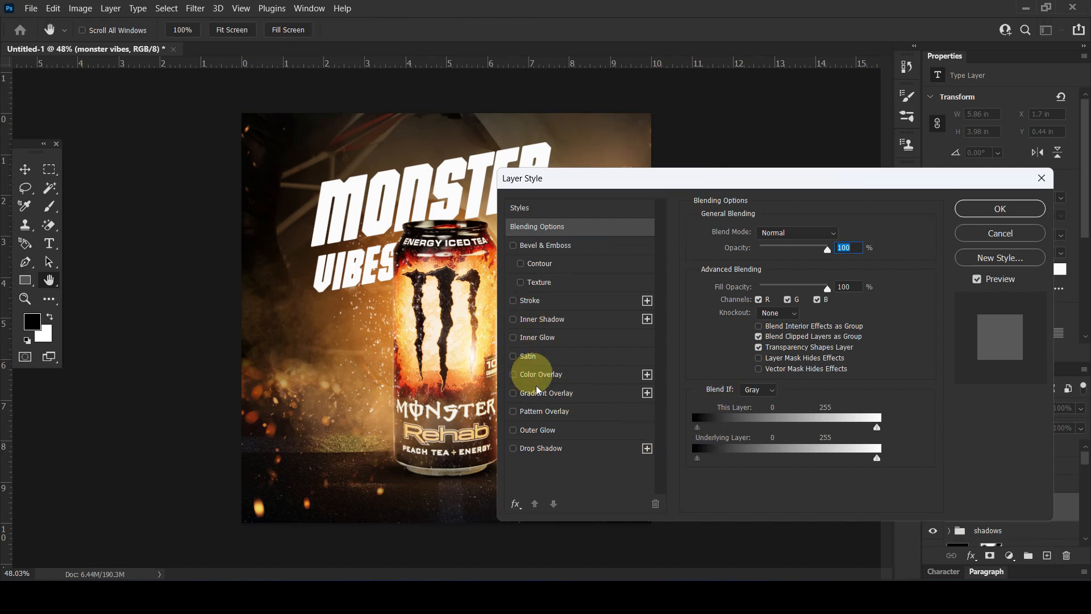
{"action": "left_click", "coordinate": [536, 430]}
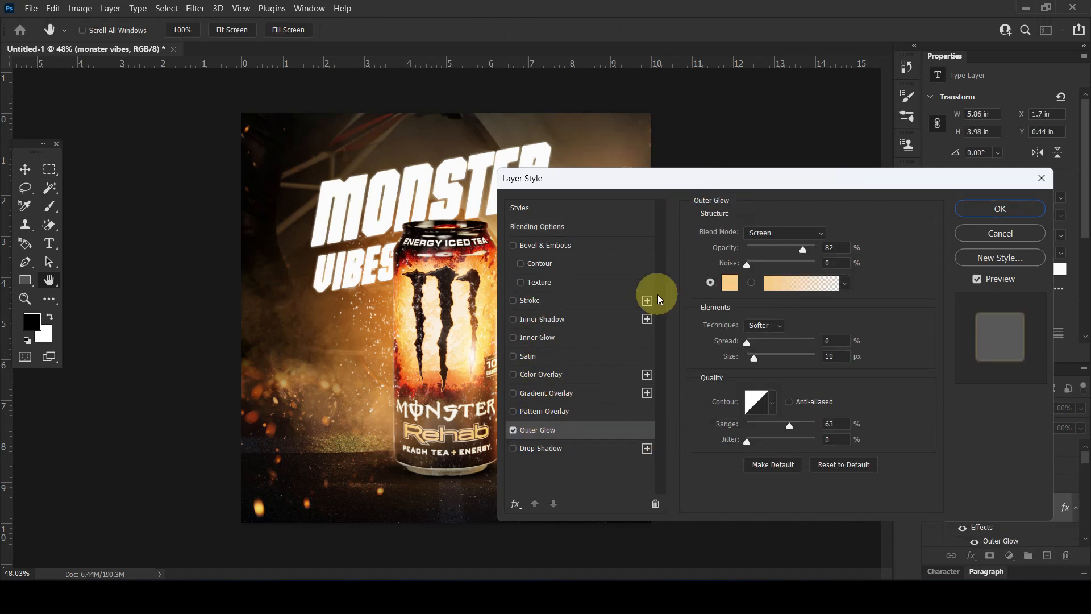
{"action": "left_click", "coordinate": [724, 284]}
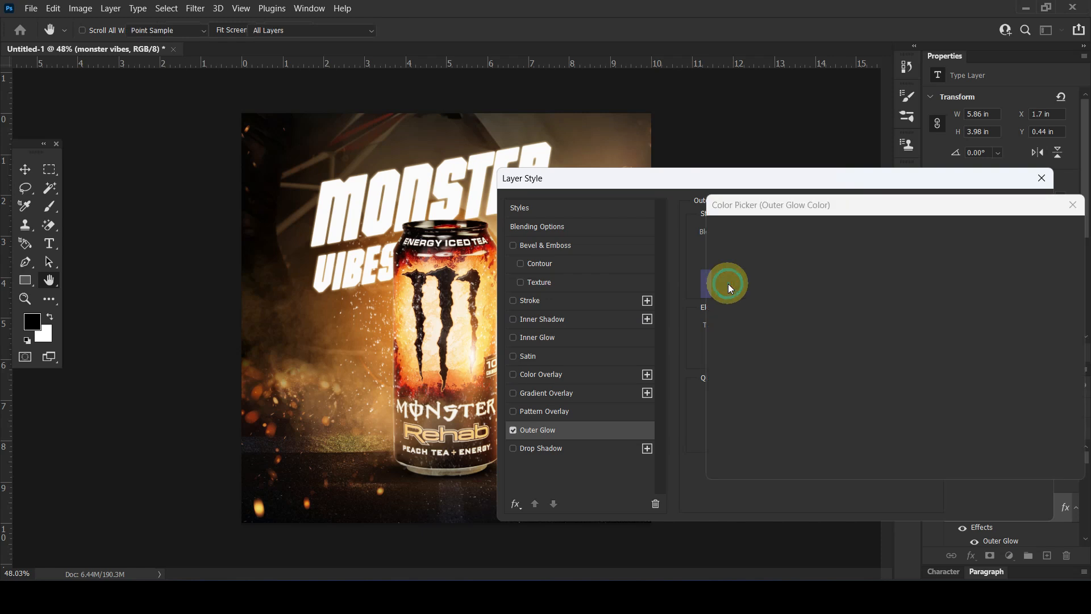
{"action": "left_click", "coordinate": [486, 268]}
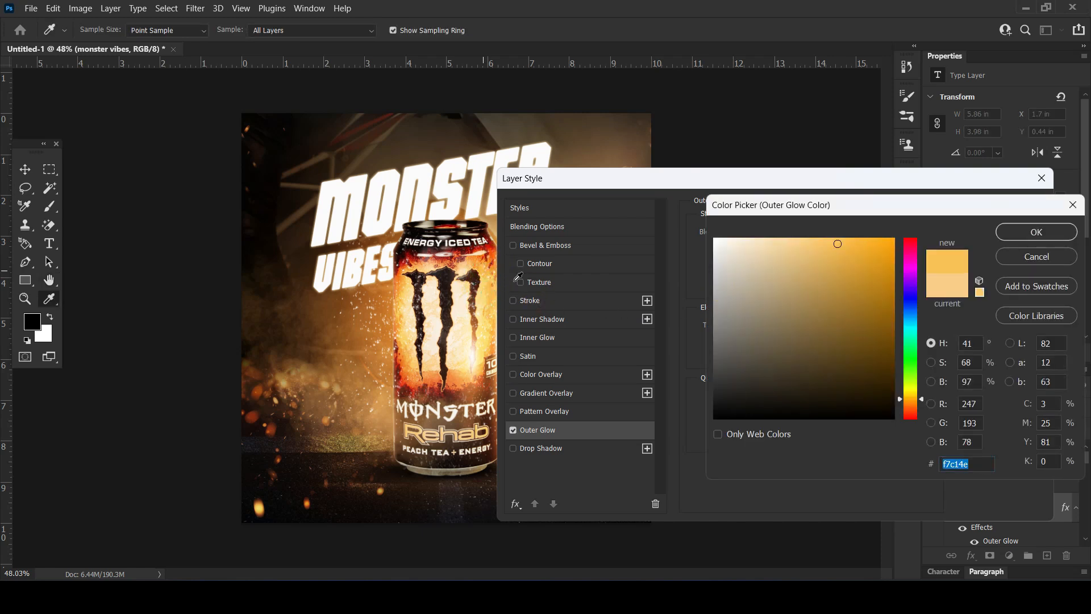
{"action": "left_click", "coordinate": [1008, 235]}
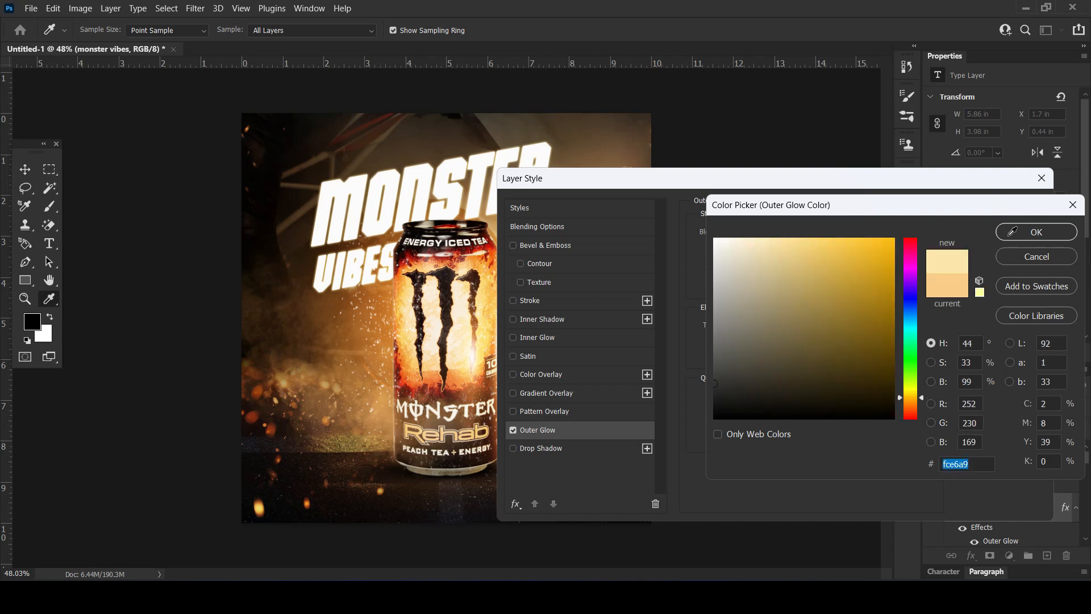
{"action": "left_click", "coordinate": [1008, 235]}
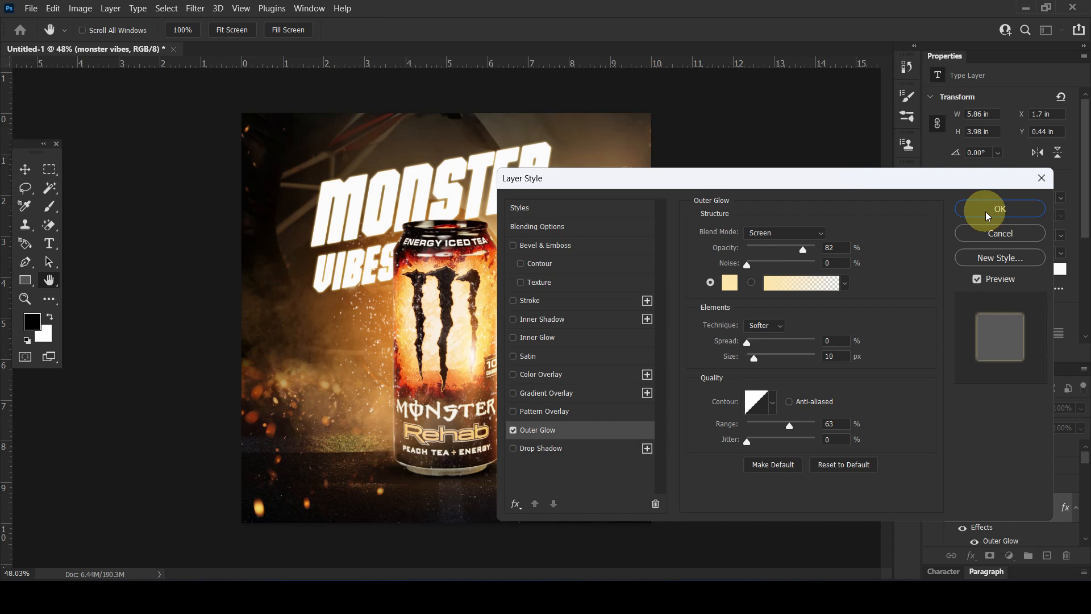
{"action": "left_click", "coordinate": [988, 215]}
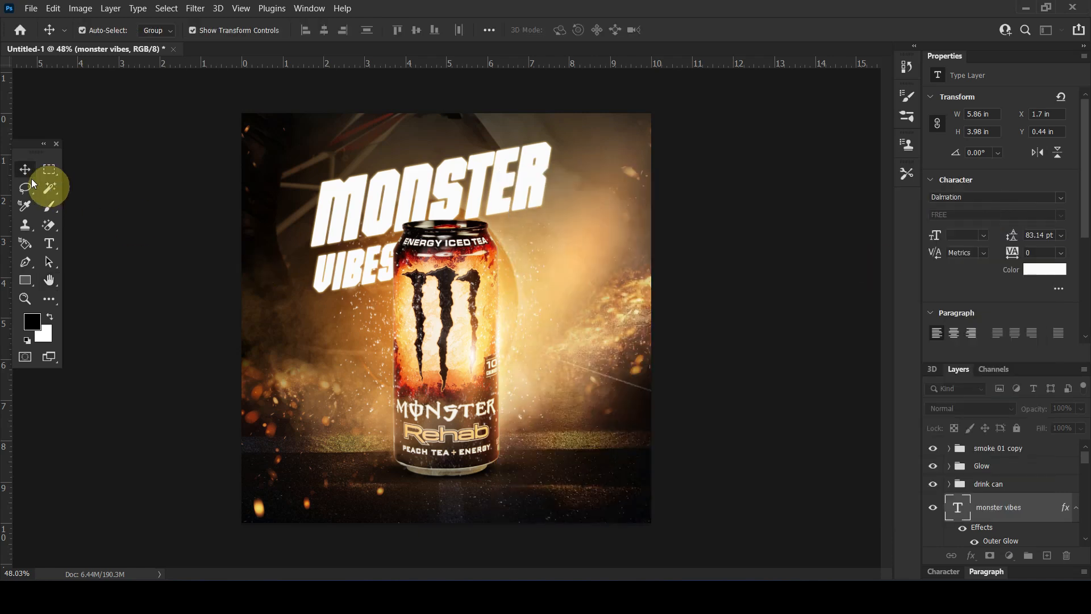
{"action": "left_click", "coordinate": [50, 243]}
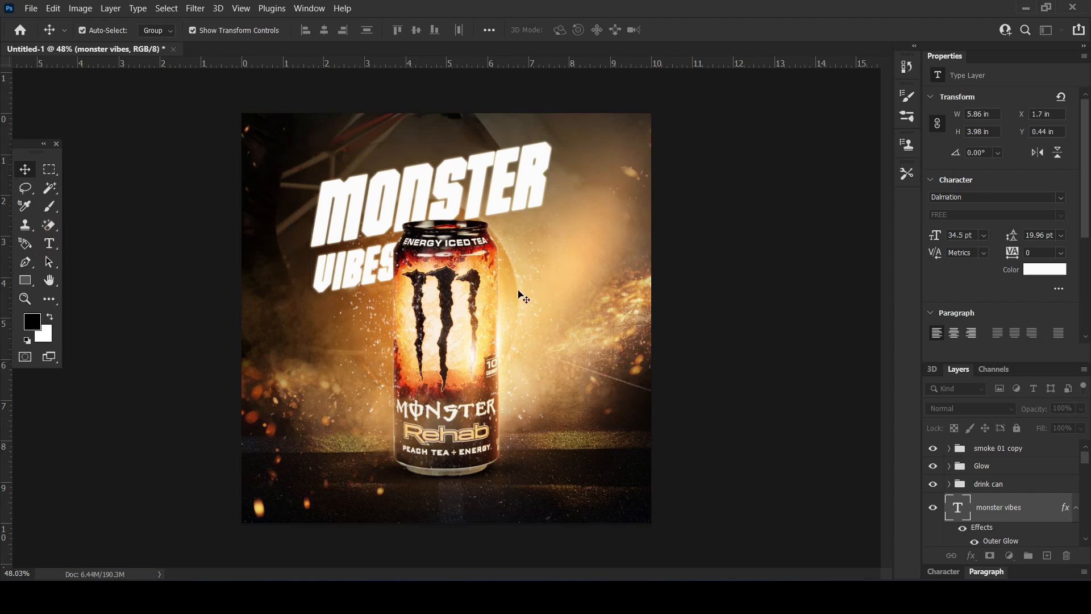
{"action": "left_click_drag", "start_coordinate": [52, 247], "coordinate": [85, 244]}
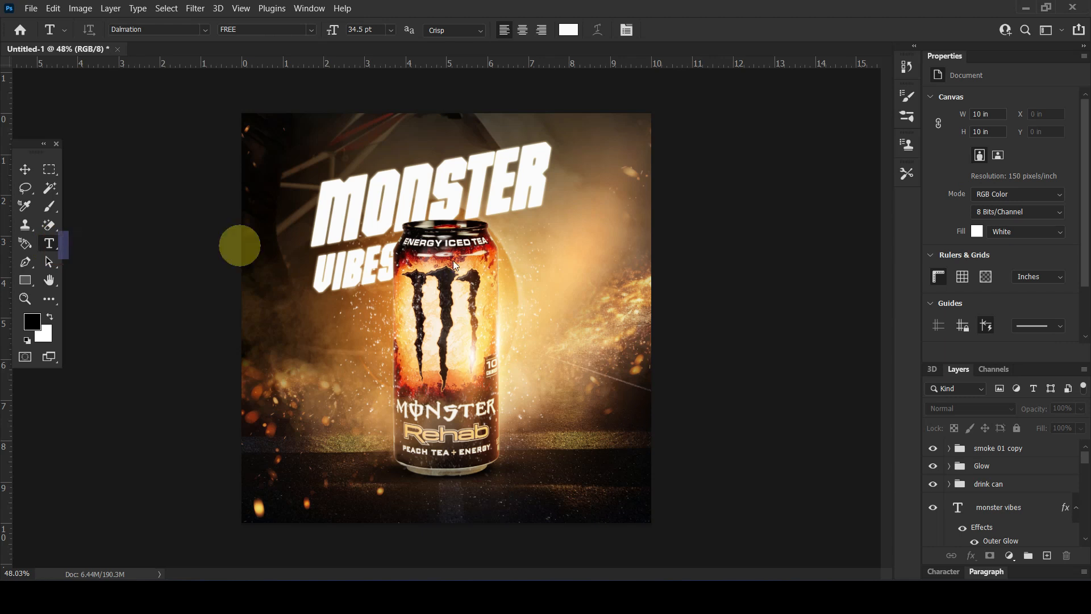
{"action": "left_click", "coordinate": [505, 284]}
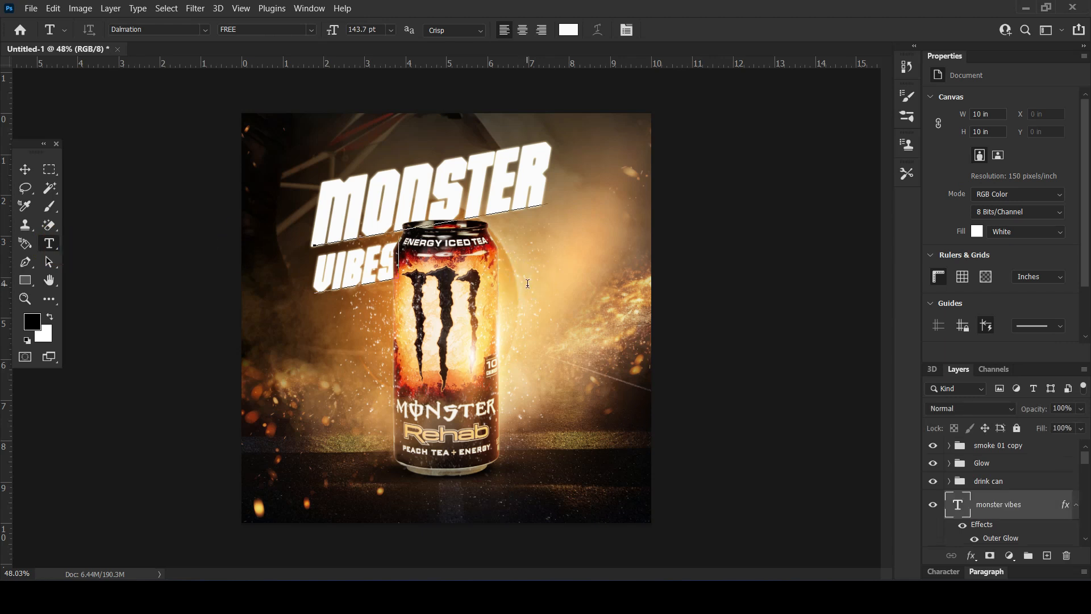
{"action": "left_click", "coordinate": [518, 292]}
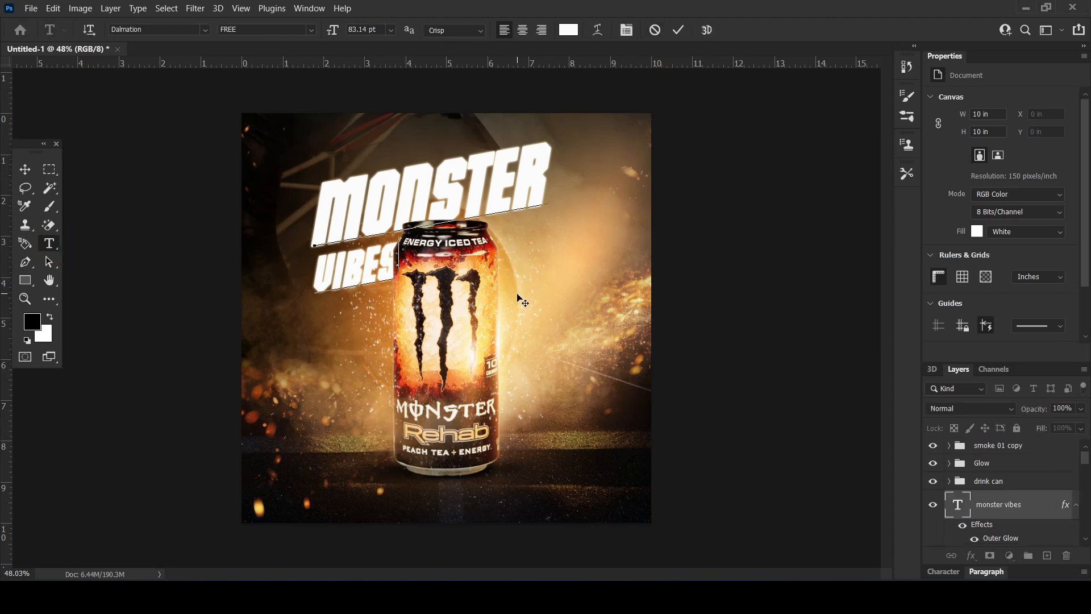
{"action": "key", "text": "Return"}
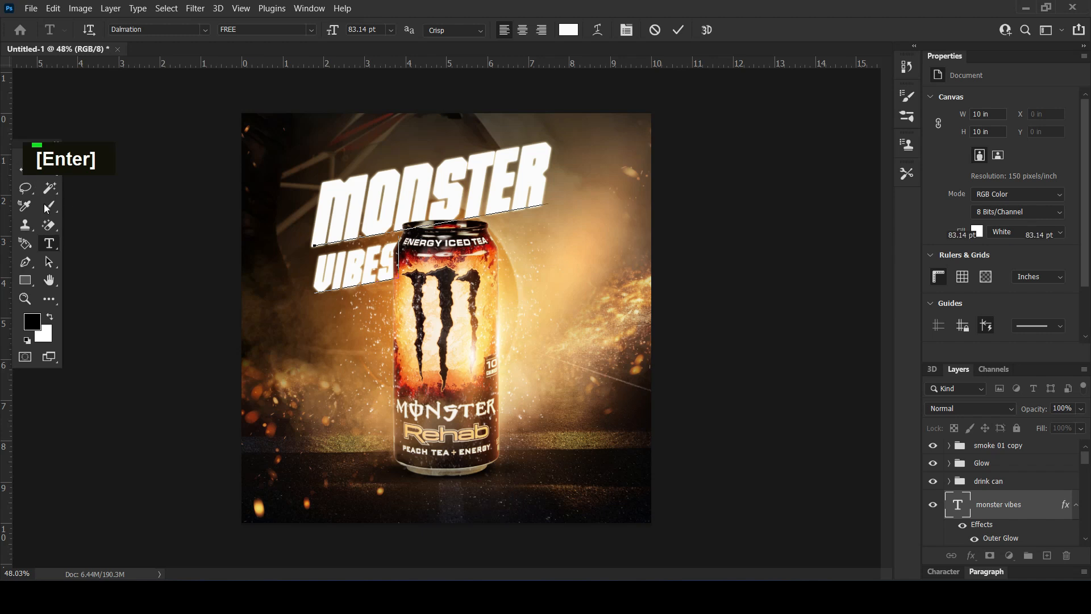
{"action": "left_click", "coordinate": [29, 171]}
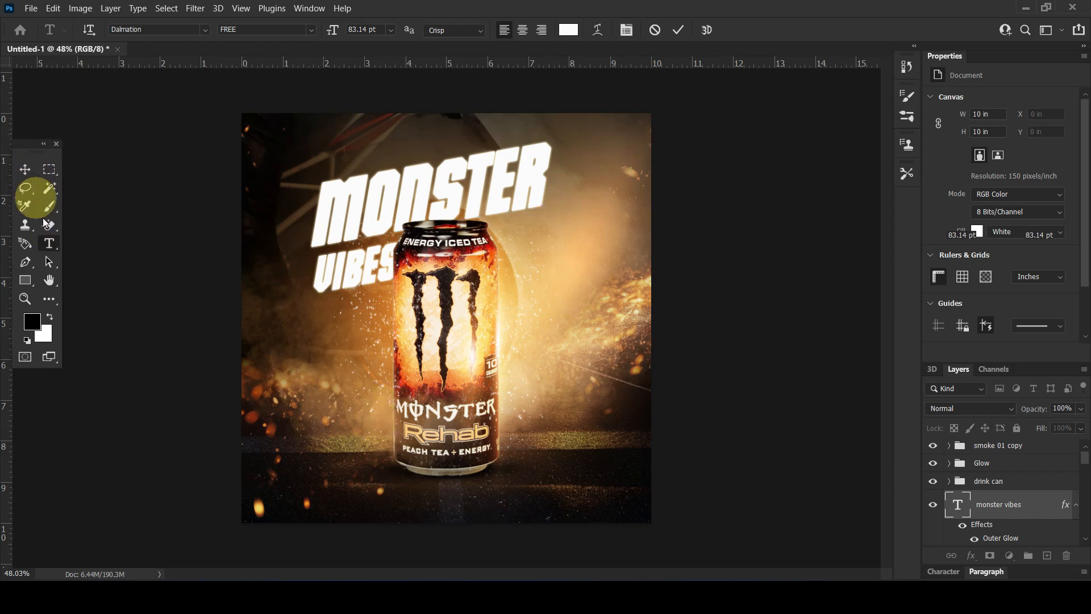
Add the two-line text ENERGY ICED TEA near the can's lower part, with 40 pt font size and 34 pt leading.
{"action": "left_click", "coordinate": [344, 398]}
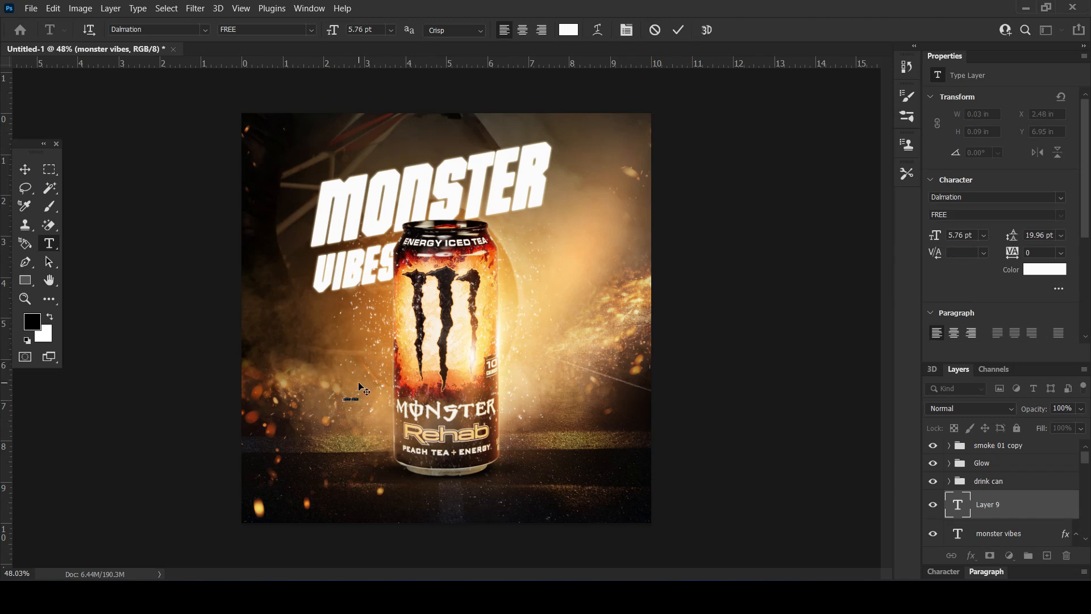
{"action": "type", "text": "e"}
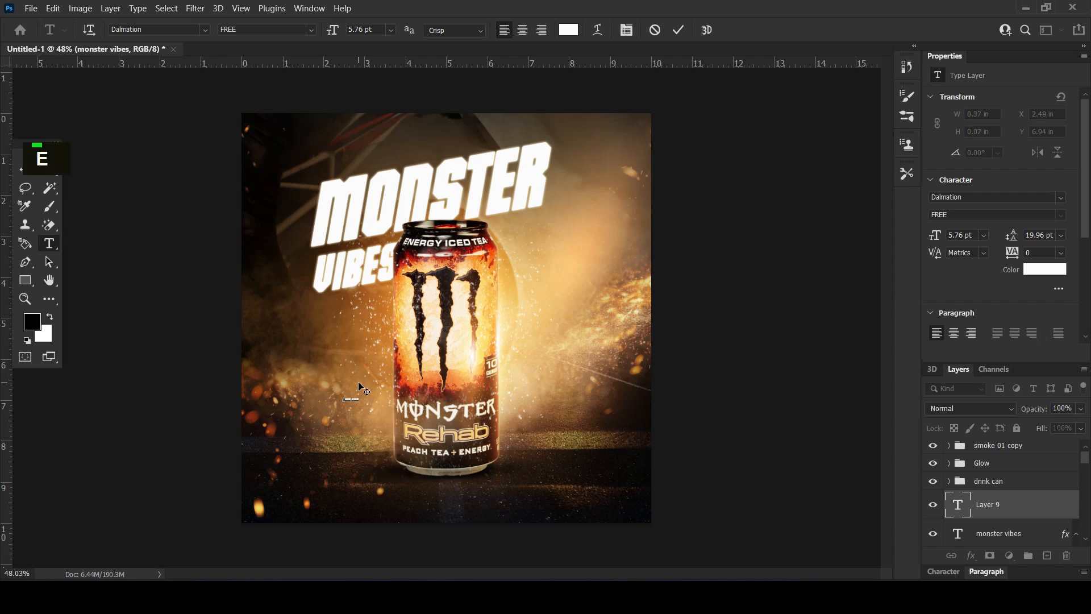
{"action": "type", "text": "gyit"}
{"action": "key", "text": "ctrl+a"}
{"action": "left_click_drag", "start_coordinate": [936, 236], "coordinate": [1027, 239]}
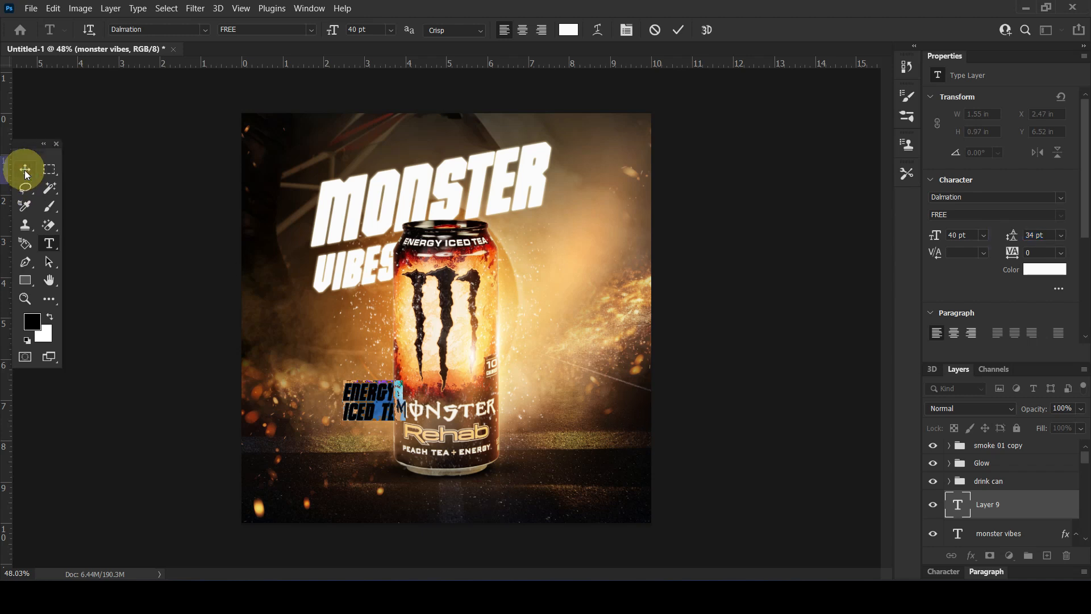
{"action": "left_click", "coordinate": [25, 169]}
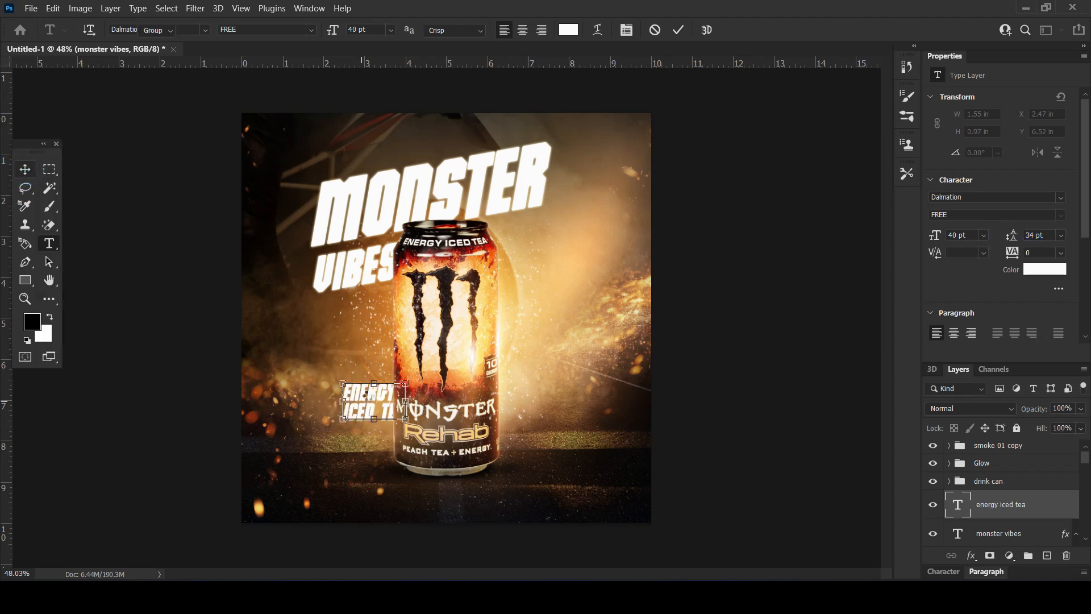
Move the ENERGY ICED TEA text beside the can's upper right edge, under MONSTER, and set its leading to 37 pt.
{"action": "left_click", "coordinate": [392, 390]}
{"action": "key", "text": "ctrl+z"}
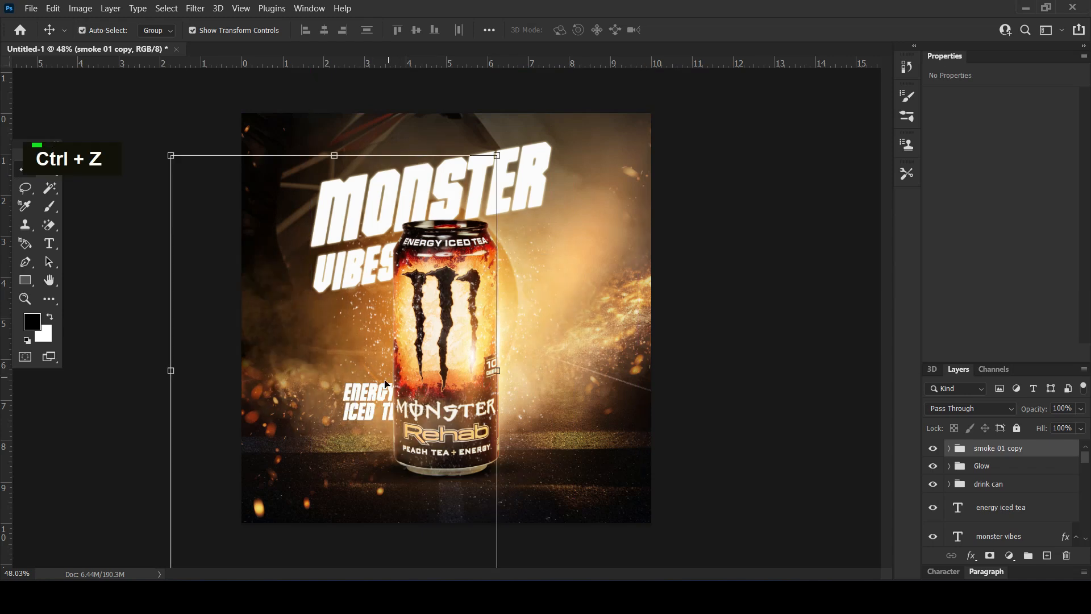
{"action": "left_click", "coordinate": [994, 529]}
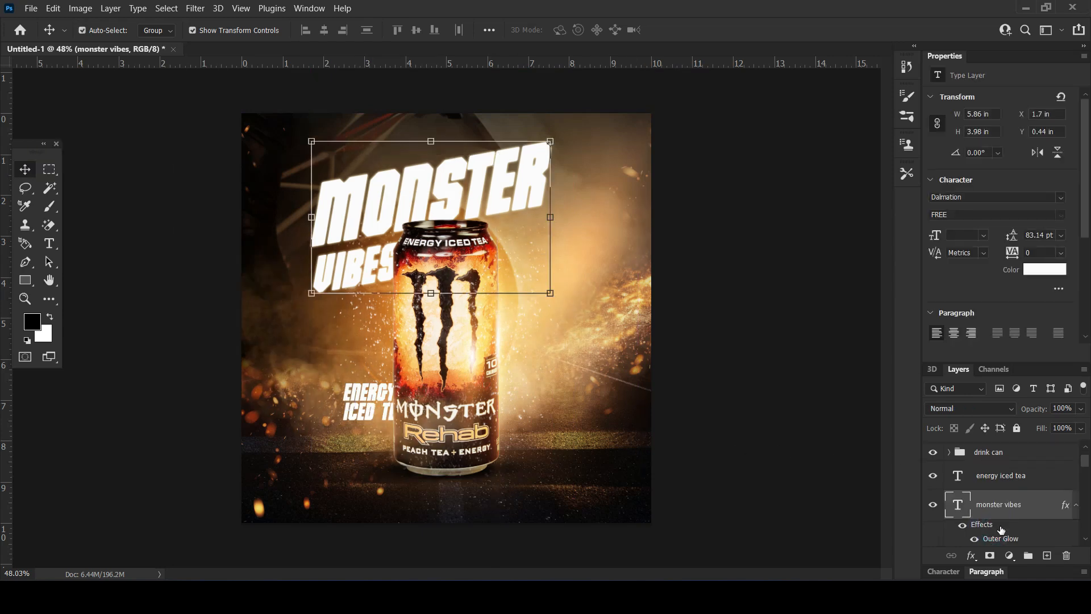
{"action": "left_click", "coordinate": [998, 480]}
{"action": "key", "text": "ctrl+t"}
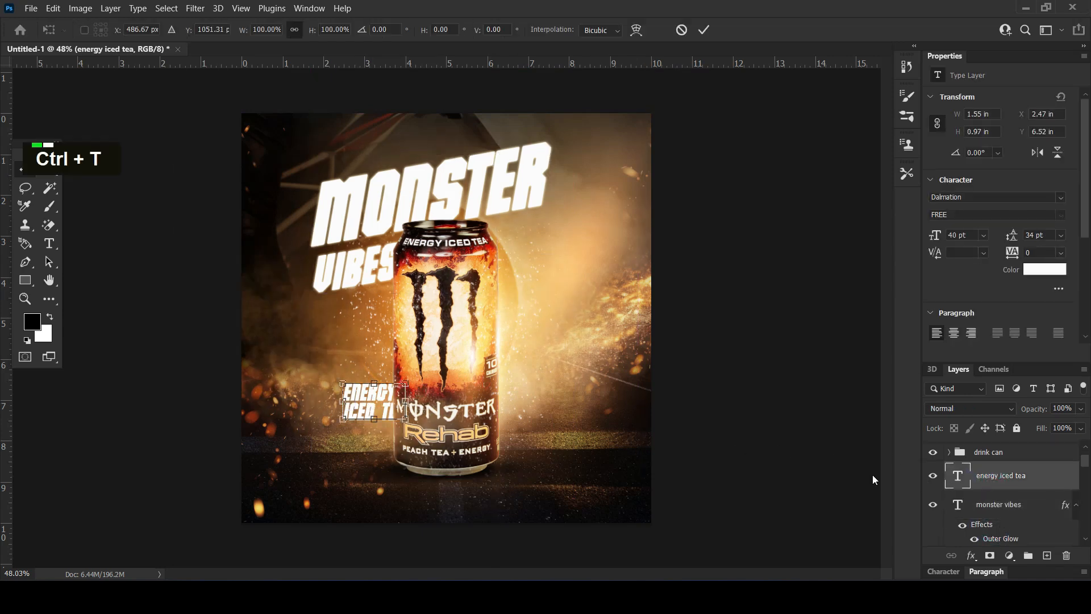
{"action": "left_click_drag", "start_coordinate": [378, 398], "coordinate": [535, 248]}
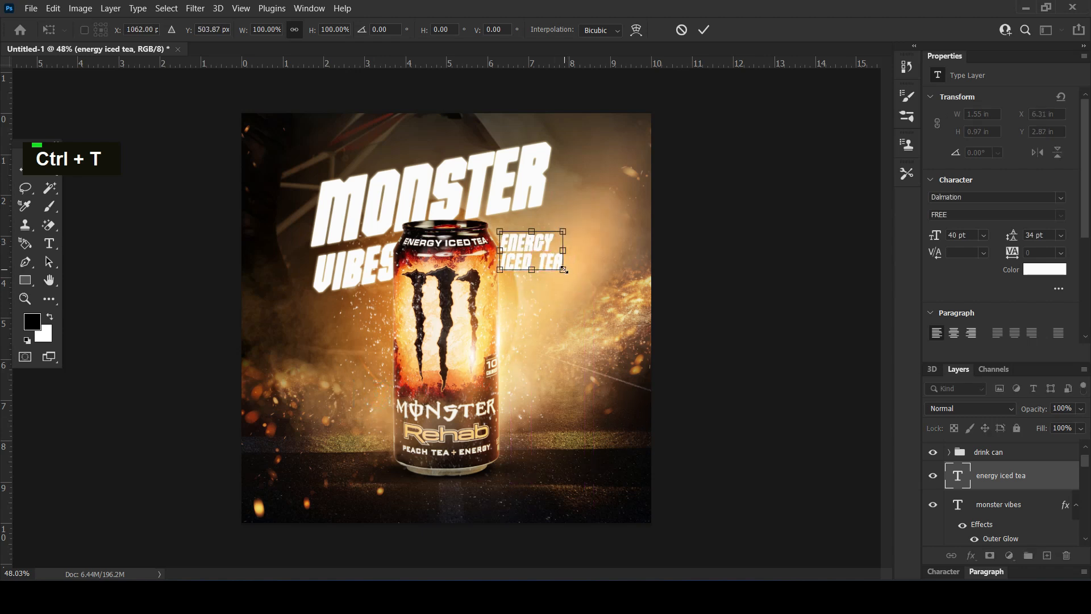
{"action": "key", "text": "Return"}
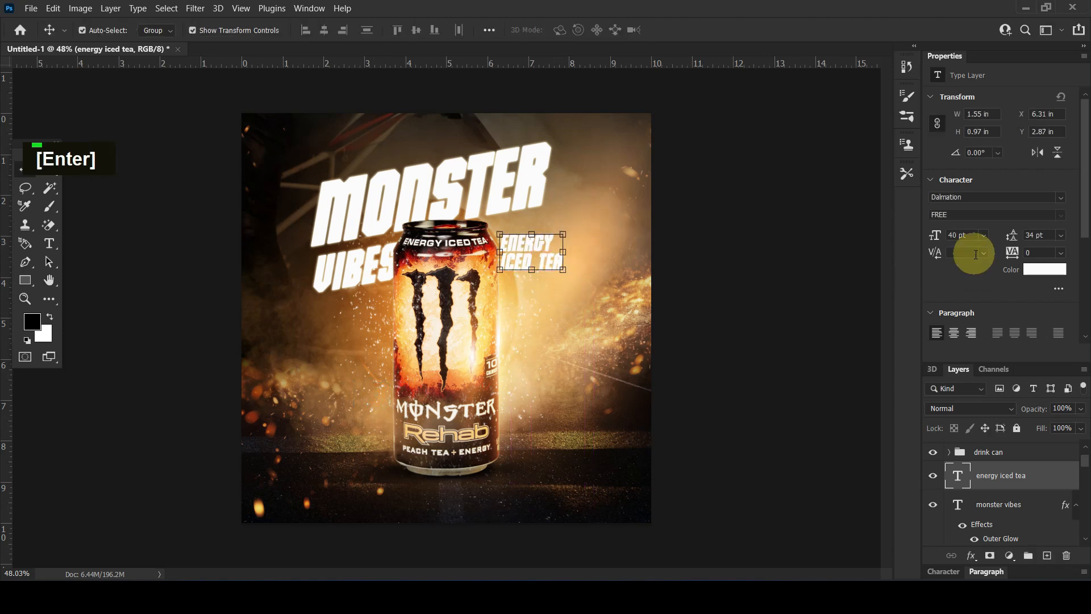
{"action": "left_click_drag", "start_coordinate": [1009, 235], "coordinate": [1012, 235]}
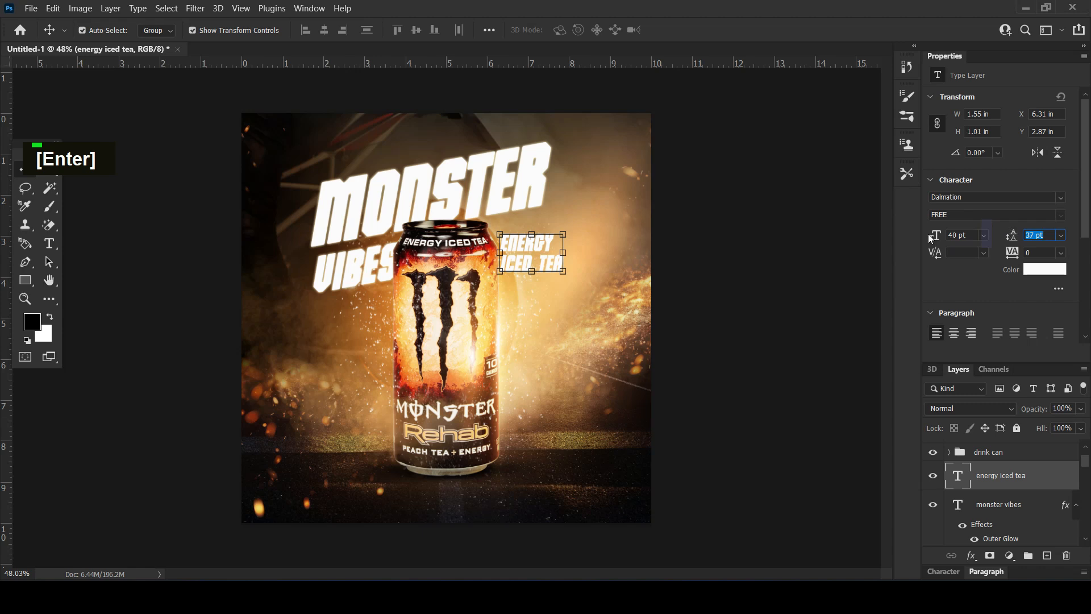
Scale the ENERGY ICED TEA text to about 134%, skew it vertically to match the title's slant and nudge it right, away from the can.
{"action": "left_click_drag", "start_coordinate": [561, 234], "coordinate": [584, 217]}
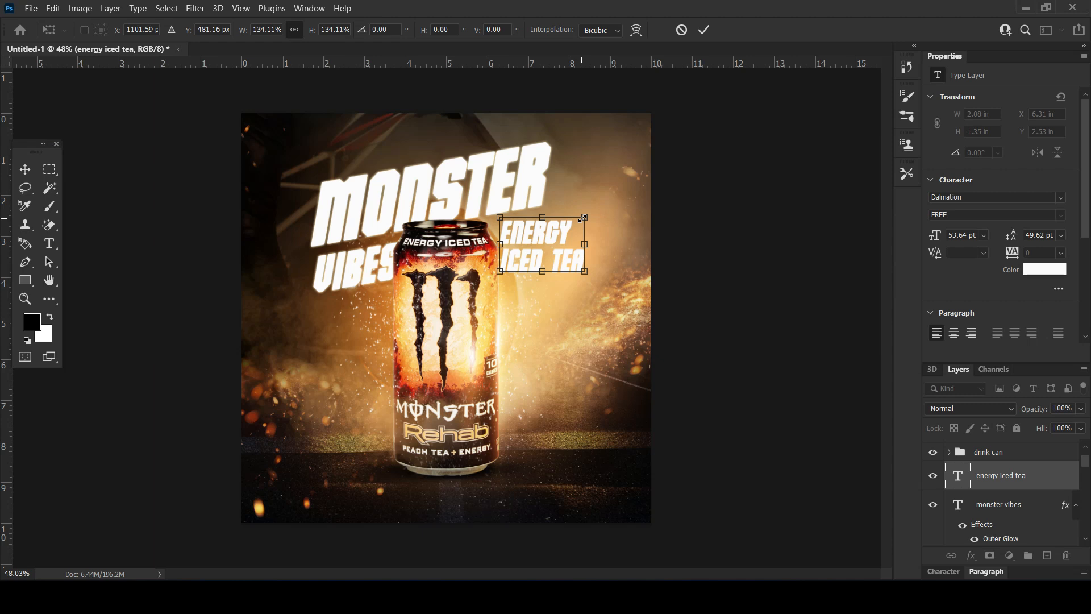
{"action": "left_click_drag", "start_coordinate": [585, 272], "coordinate": [586, 260]}
{"action": "key", "text": "Return"}
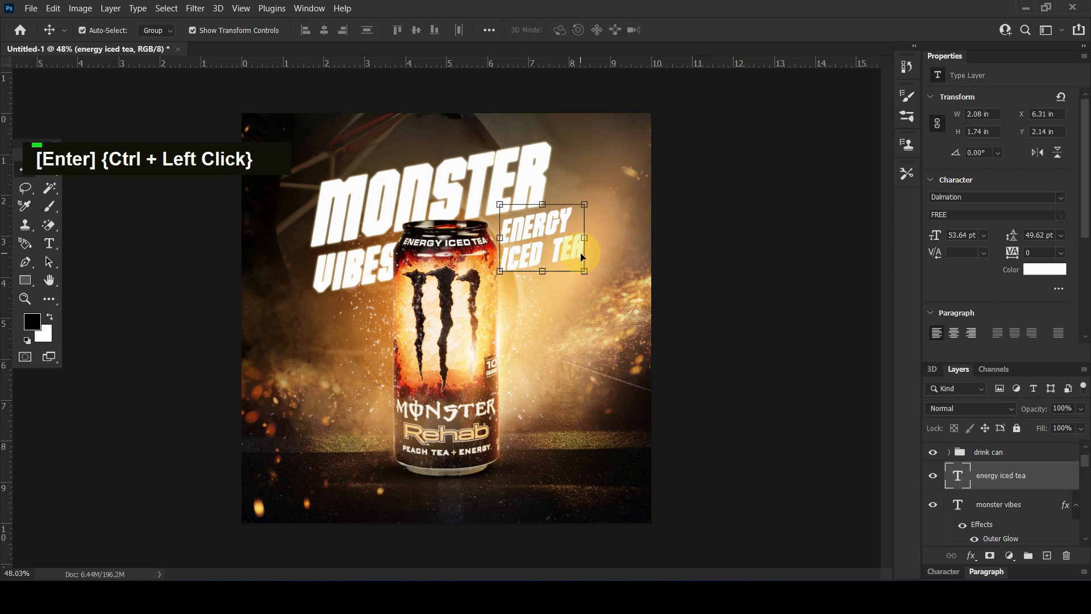
{"action": "key", "text": "shift+Right"}
{"action": "left_click", "coordinate": [768, 333]}
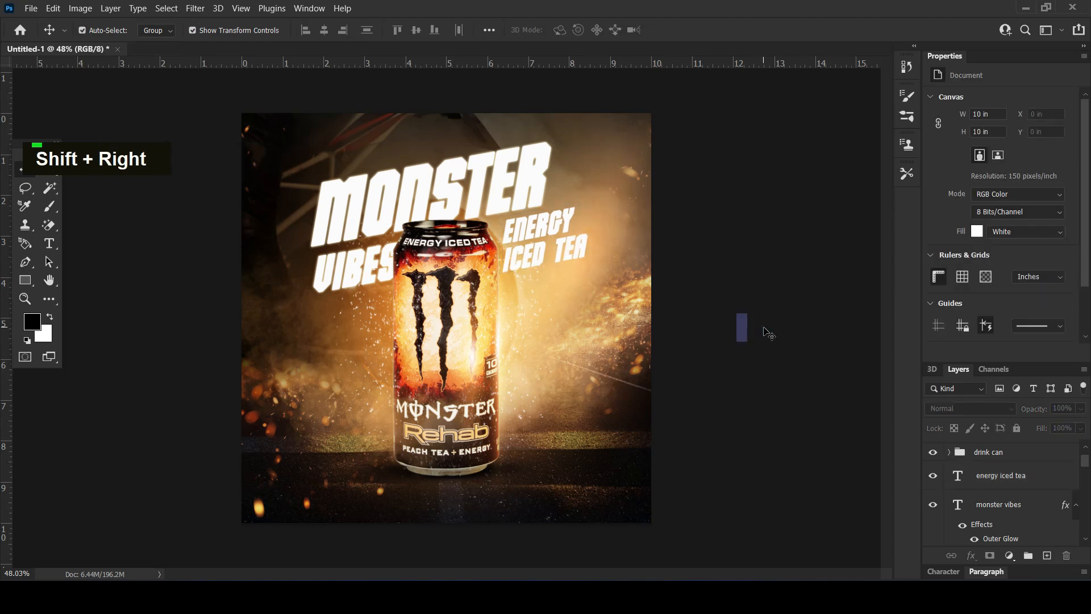
Copy the layer style of the MONSTER VIBES title and paste it onto the ENERGY ICED TEA text.
{"action": "left_click", "coordinate": [569, 230]}
{"action": "right_click", "coordinate": [1000, 505]}
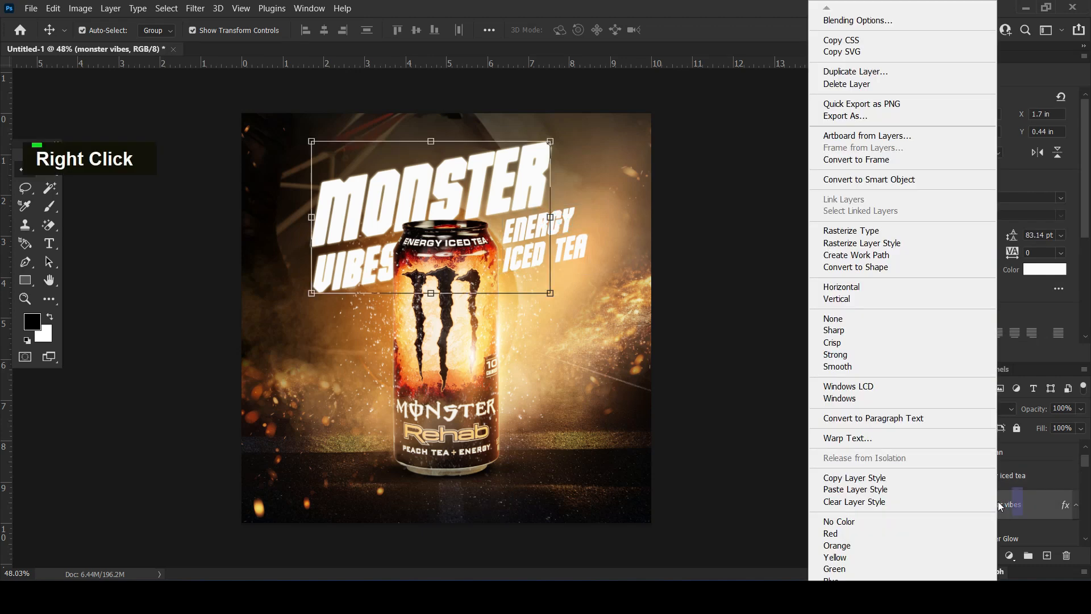
{"action": "left_click", "coordinate": [909, 477]}
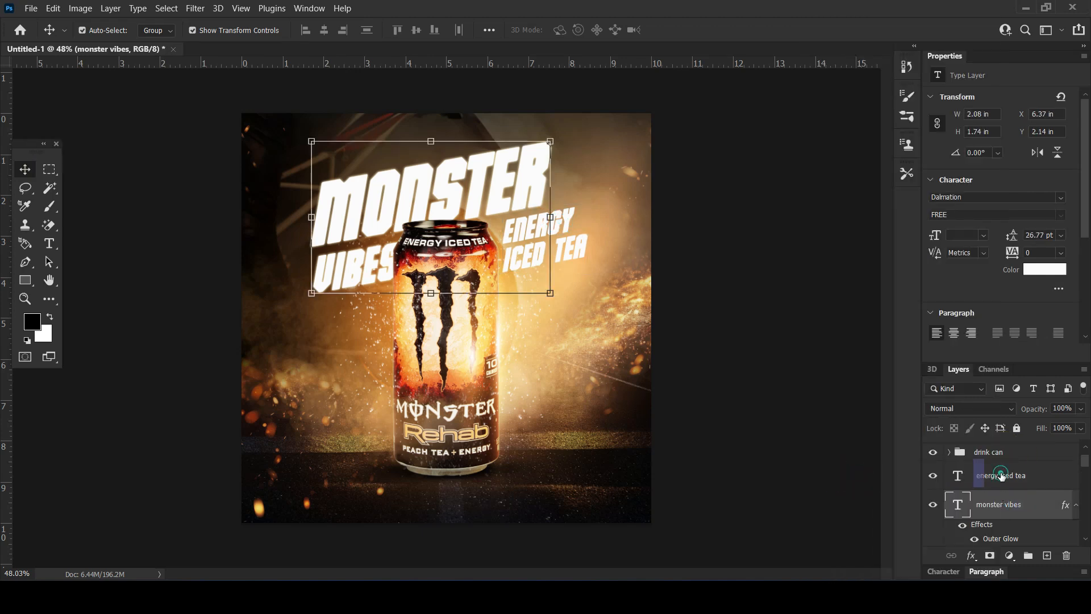
{"action": "right_click", "coordinate": [994, 475]}
{"action": "left_click", "coordinate": [884, 488]}
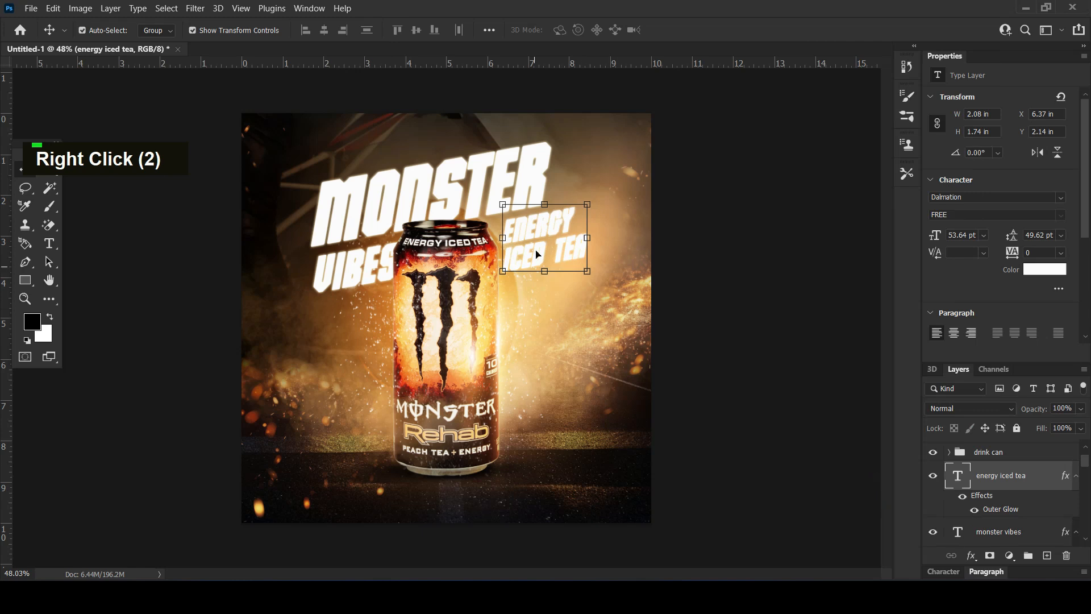
{"action": "left_click", "coordinate": [732, 297]}
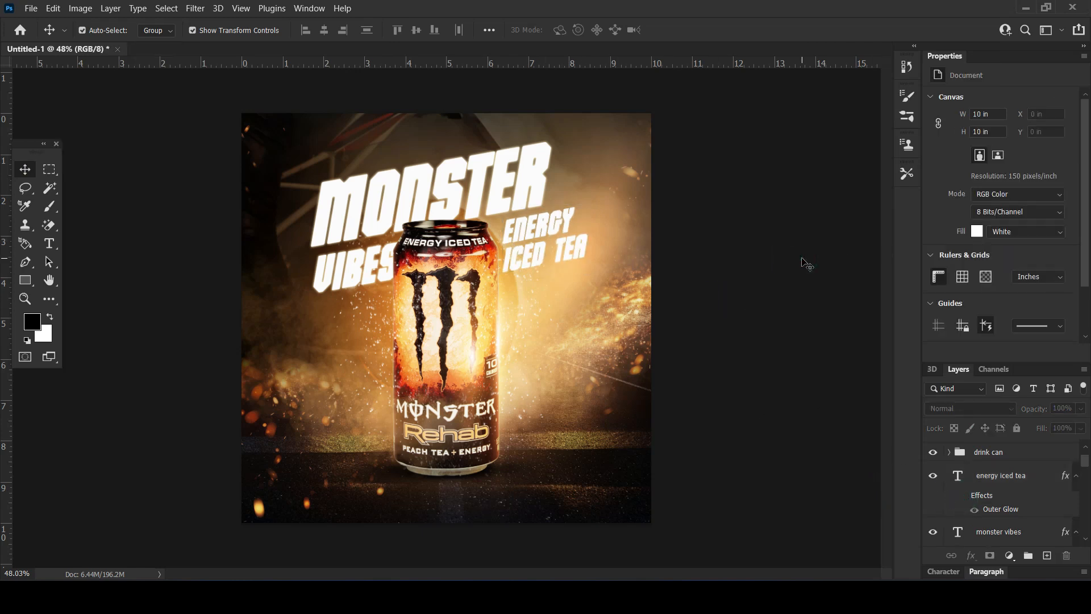
Nudge the ENERGY ICED TEA text slightly down to a Y position of 2.18 in.
{"action": "left_click", "coordinate": [542, 239]}
{"action": "key", "text": "Down"}
{"action": "key", "text": "Down"}
{"action": "key", "text": "Down"}
{"action": "key", "text": "Down"}
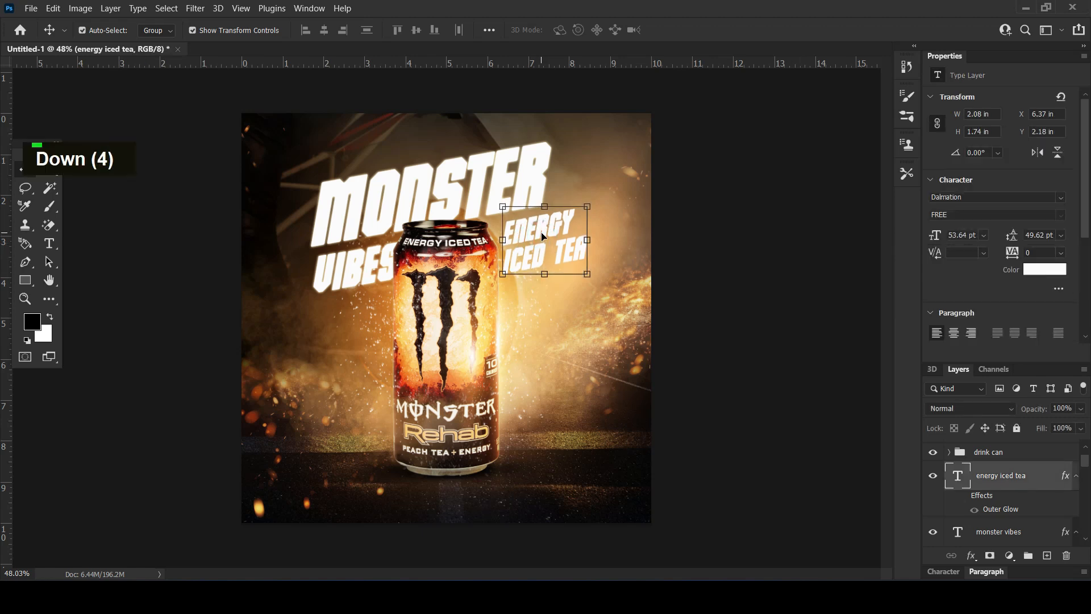
{"action": "left_click", "coordinate": [776, 389]}
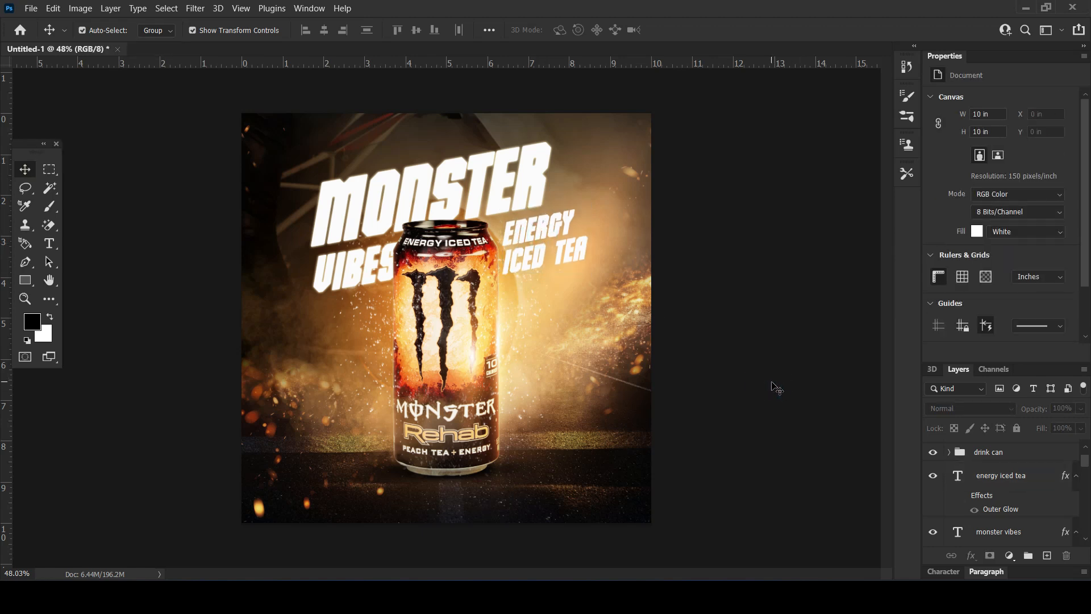